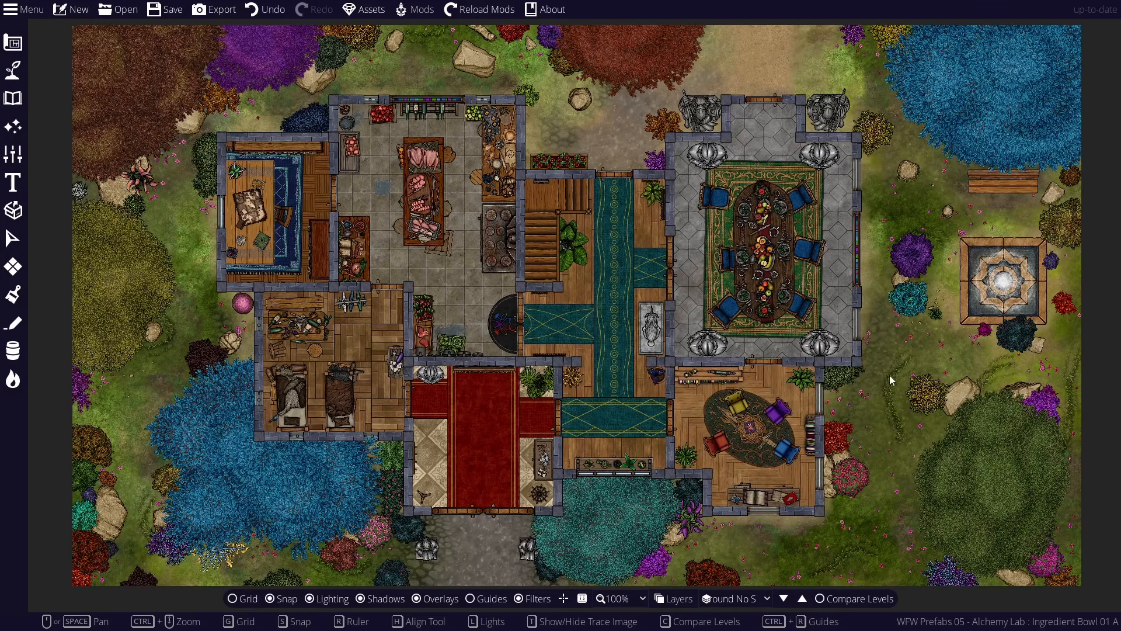
# Step: Compare the manor map with and without soft shadows by switching between the Ground and Ground No Shadows levels
pyautogui.click(784, 599)
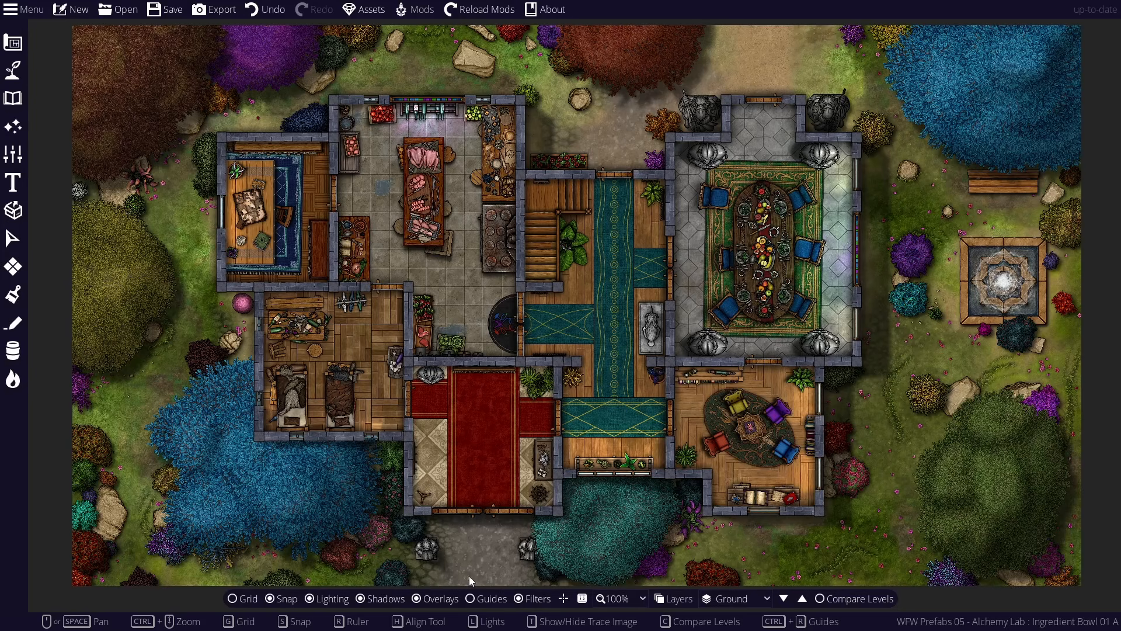
pyautogui.click(803, 599)
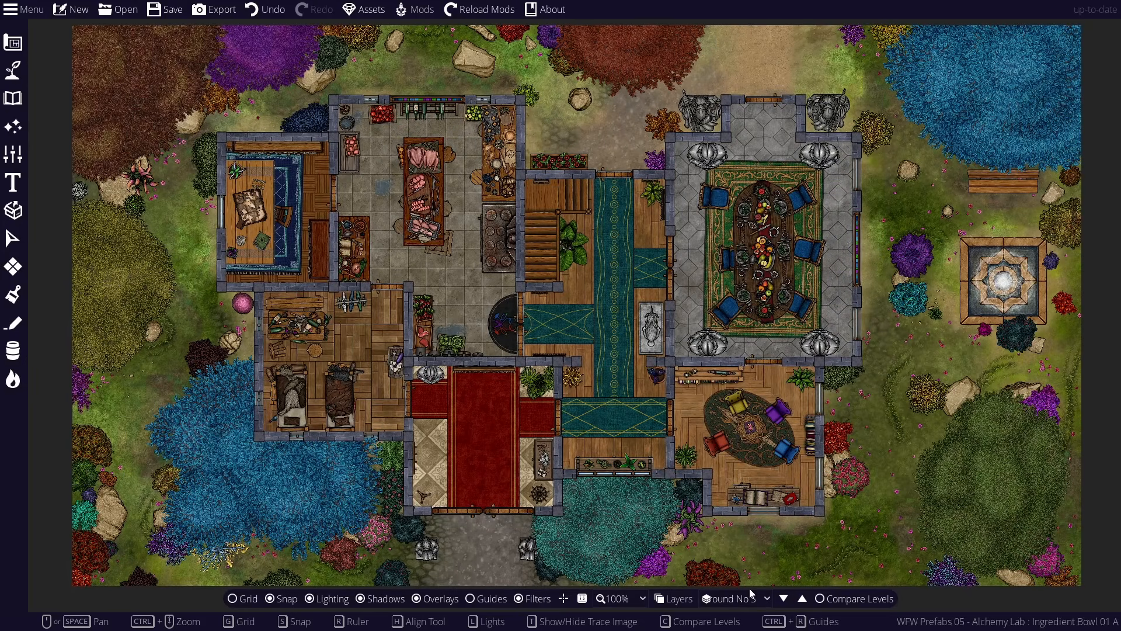
pyautogui.click(784, 598)
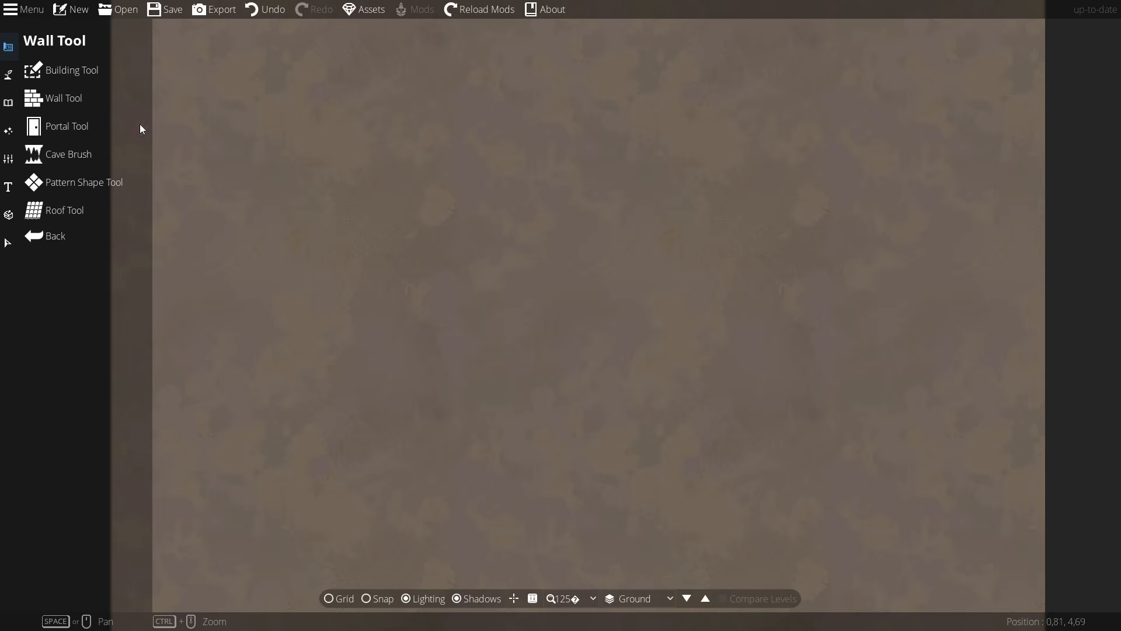
# Step: Examine the Soft Shadow options of the Wall, Roof, Path, Object and Scatter tools, plus the level settings
pyautogui.click(72, 96)
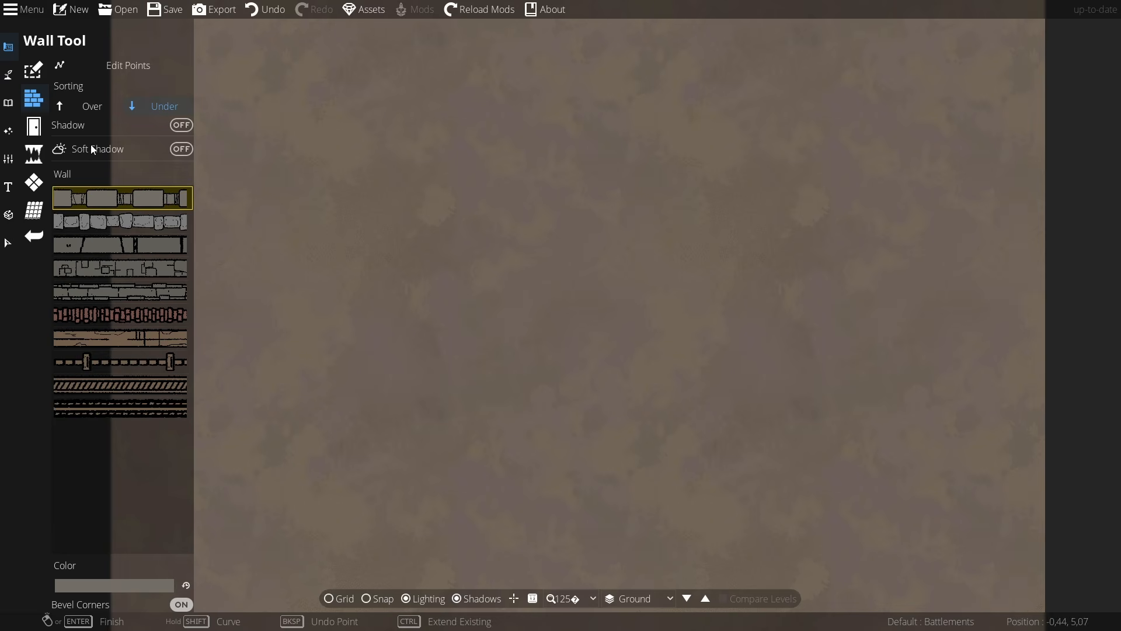
pyautogui.click(35, 210)
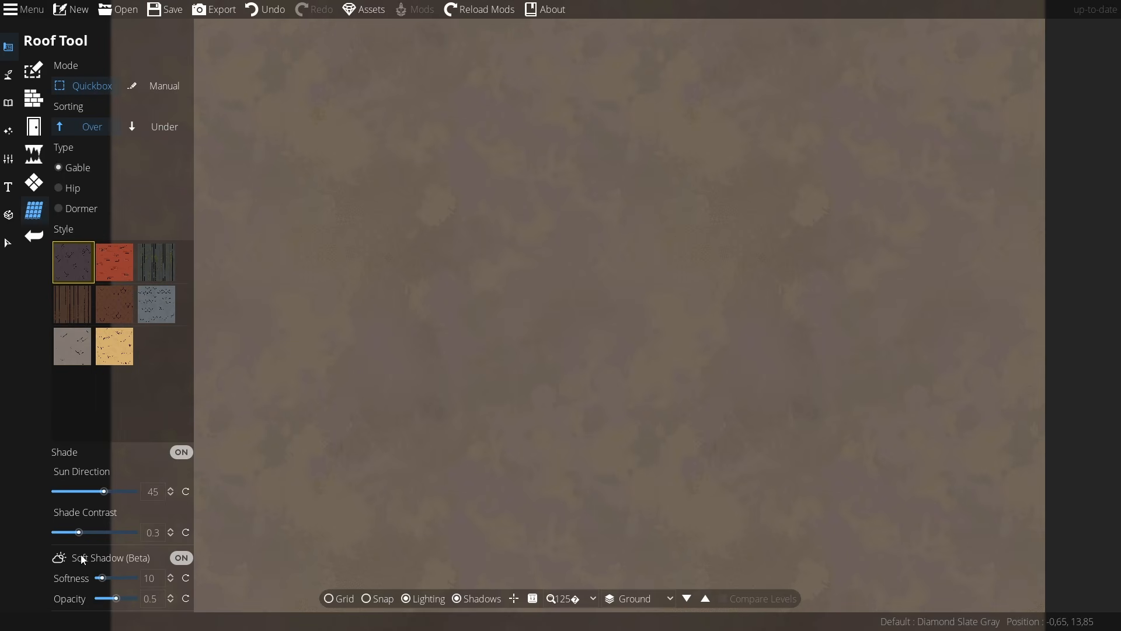
pyautogui.click(6, 80)
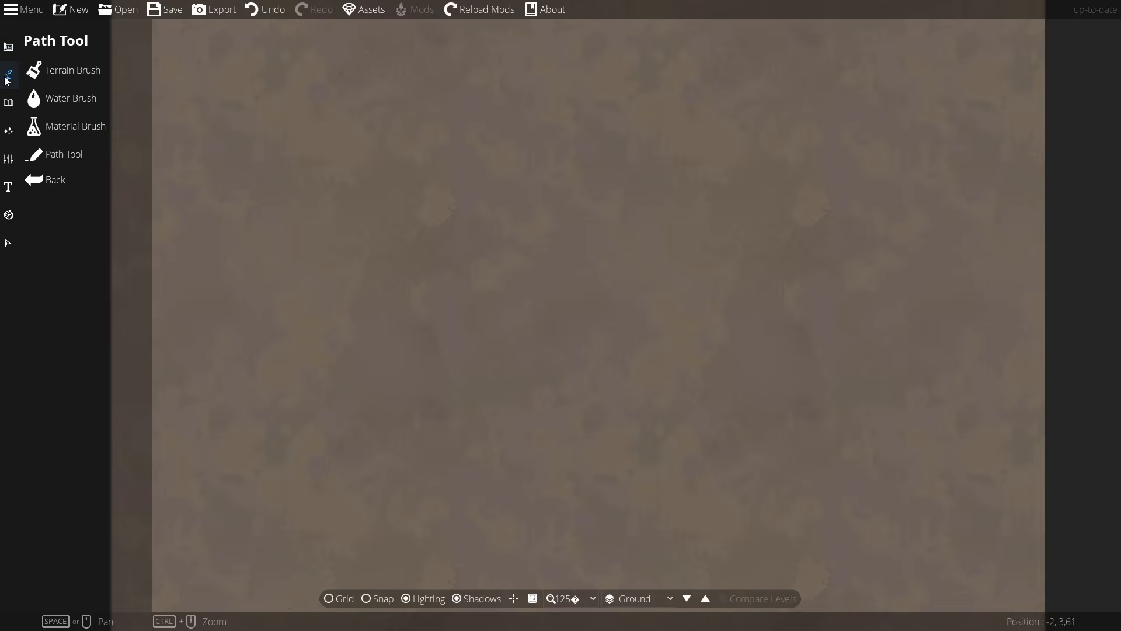
pyautogui.click(63, 156)
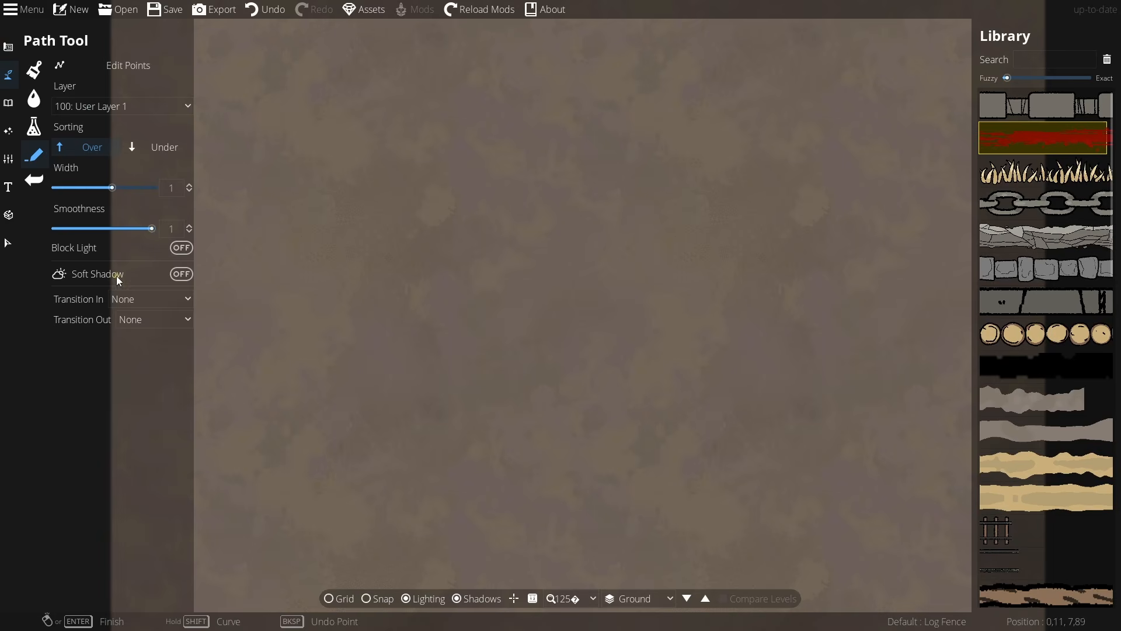
pyautogui.click(8, 102)
pyautogui.click(63, 75)
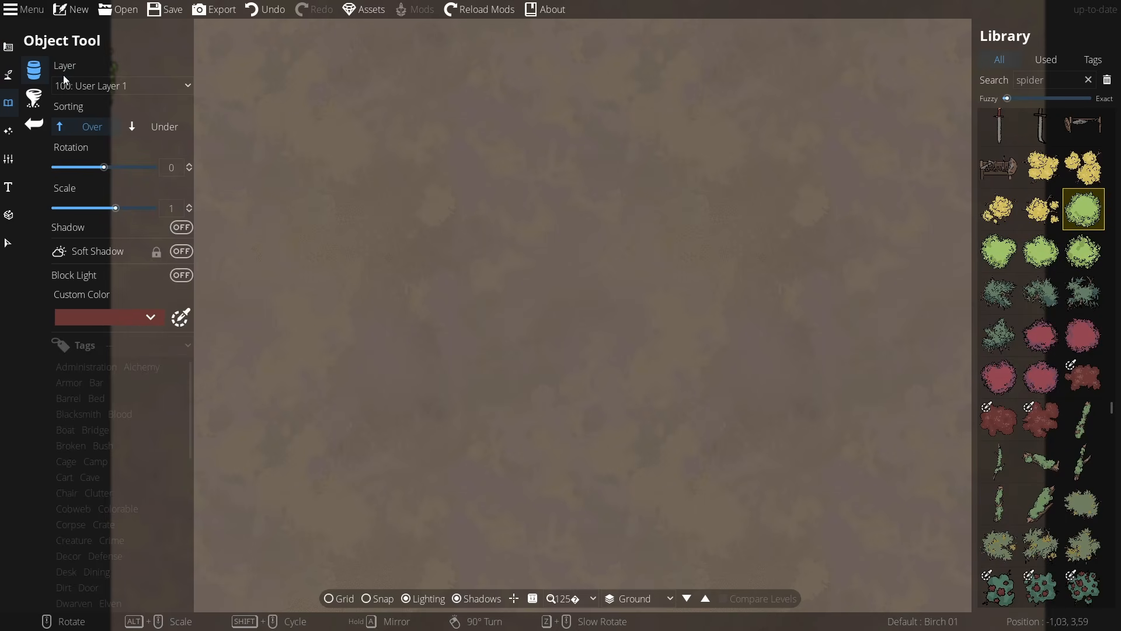
pyautogui.click(34, 100)
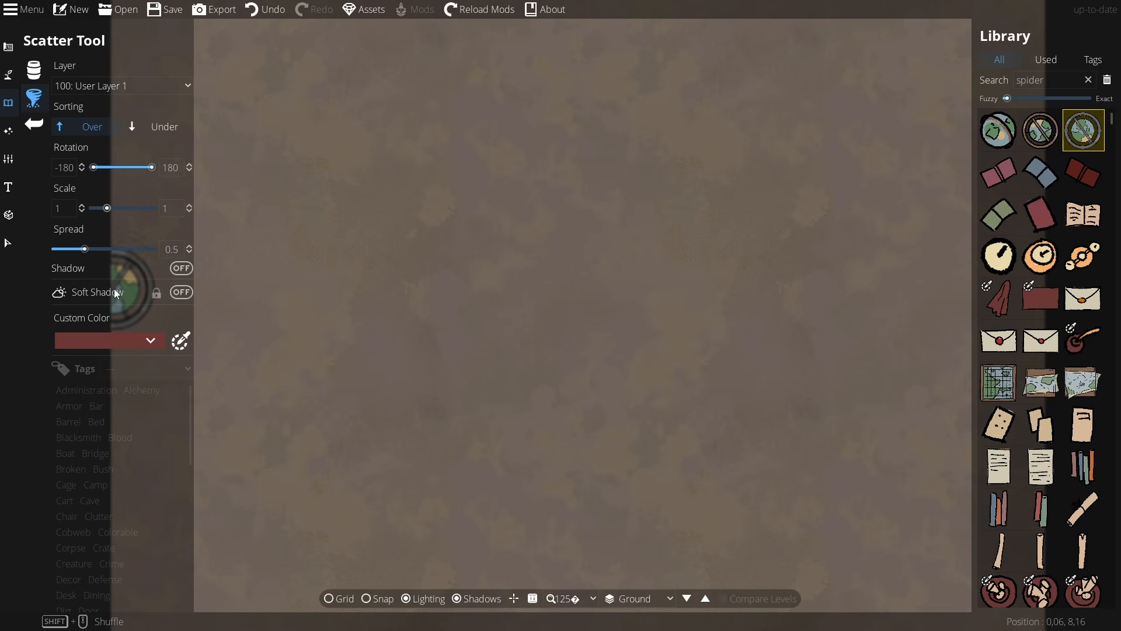
pyautogui.click(11, 157)
pyautogui.click(71, 109)
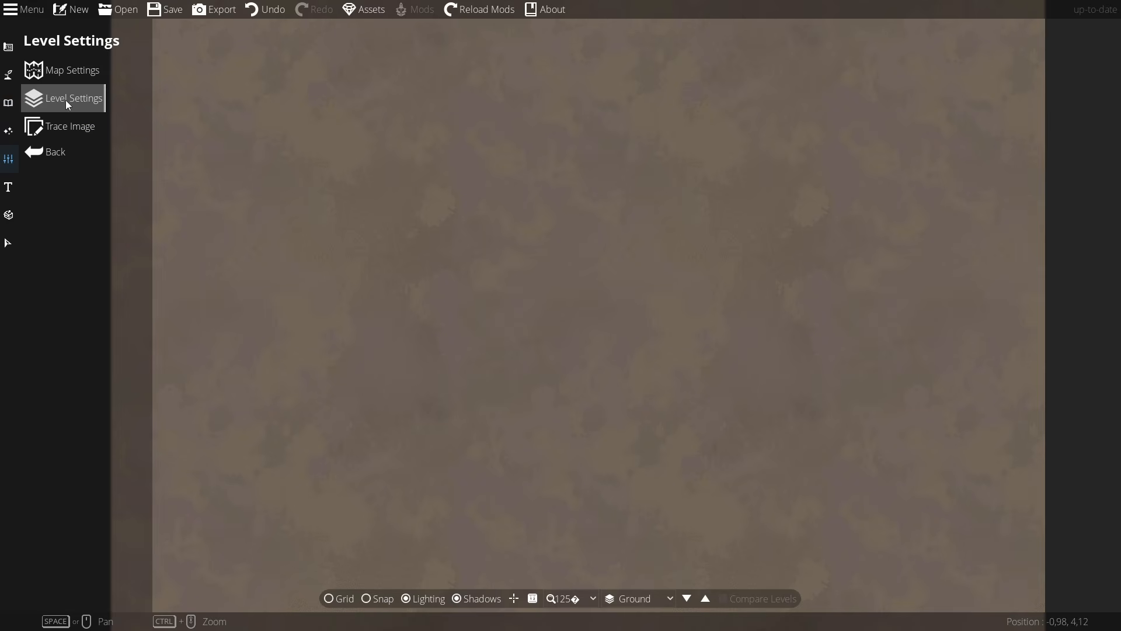
pyautogui.click(66, 103)
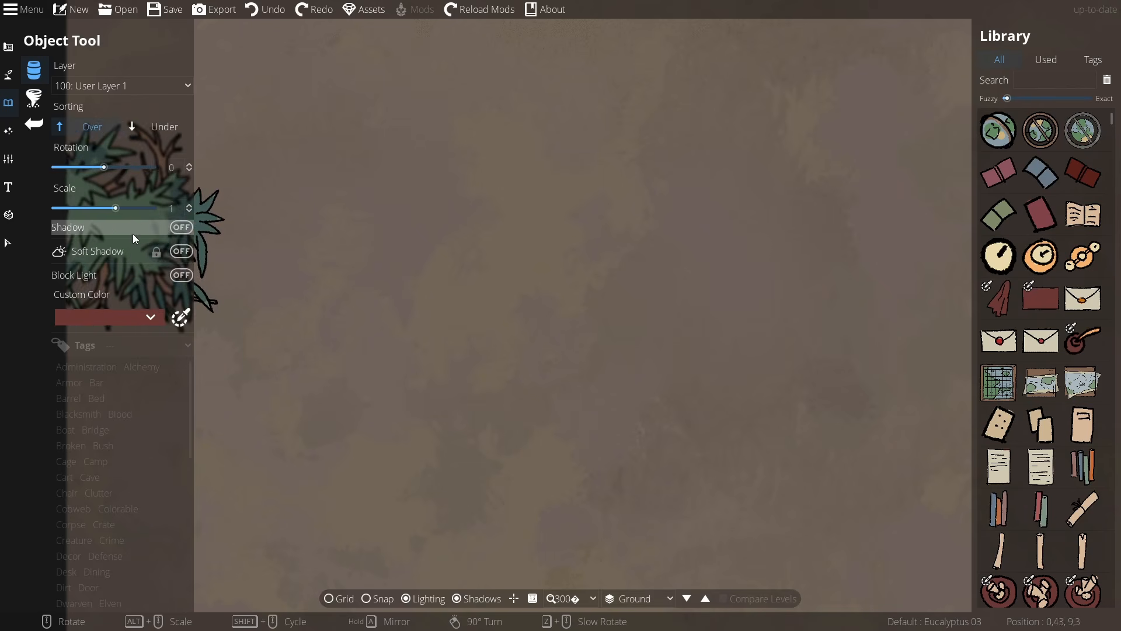
# Step: Place a Eucalyptus 03 bush on the empty map with the standard Shadow switched on
pyautogui.click(181, 227)
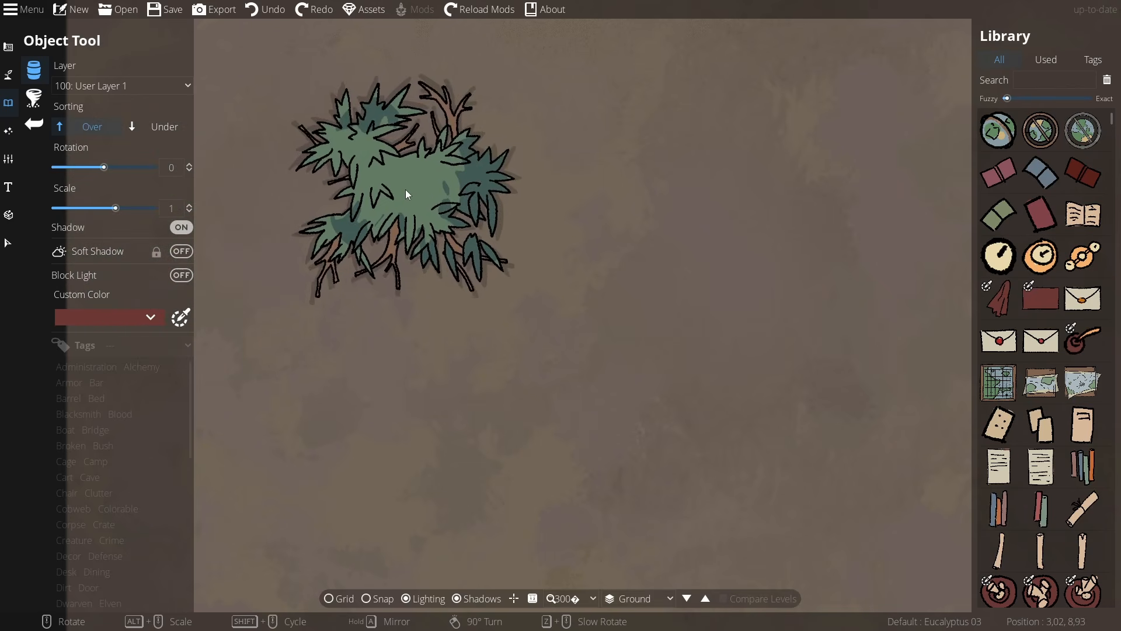
pyautogui.click(405, 189)
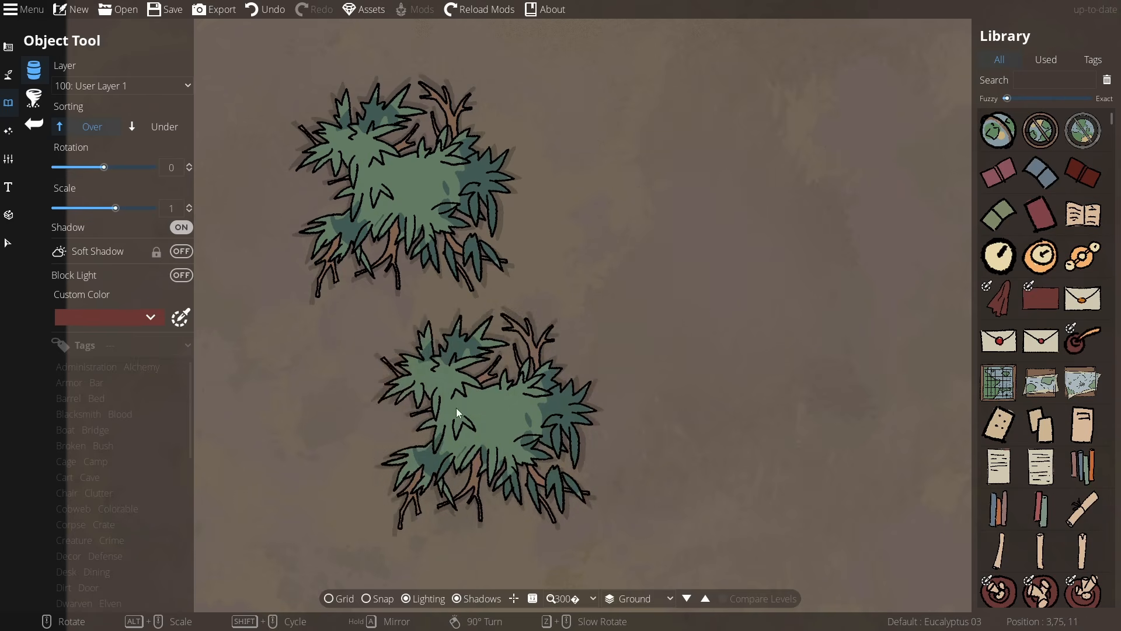
# Step: Place a second Eucalyptus 03 with only Soft Shadow on and a third below them with both shadow types off
pyautogui.click(181, 227)
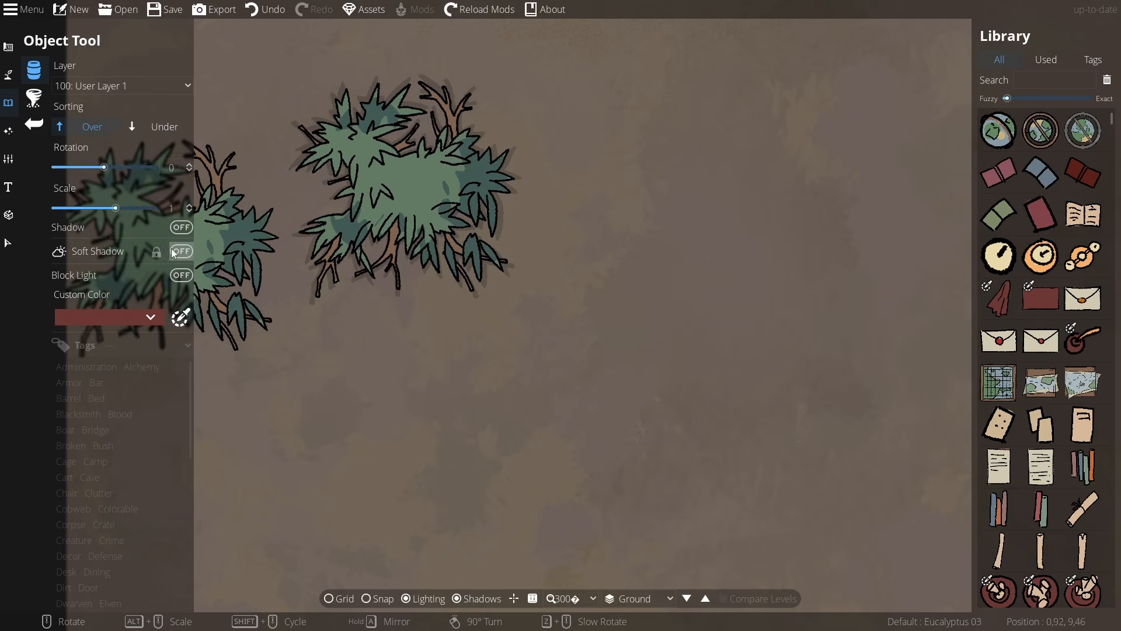
pyautogui.moveTo(689, 191)
pyautogui.mouseDown()
pyautogui.moveTo(361, 219)
pyautogui.moveTo(181, 253)
pyautogui.moveTo(586, 215)
pyautogui.moveTo(685, 190)
pyautogui.mouseUp()
pyautogui.click(685, 190)
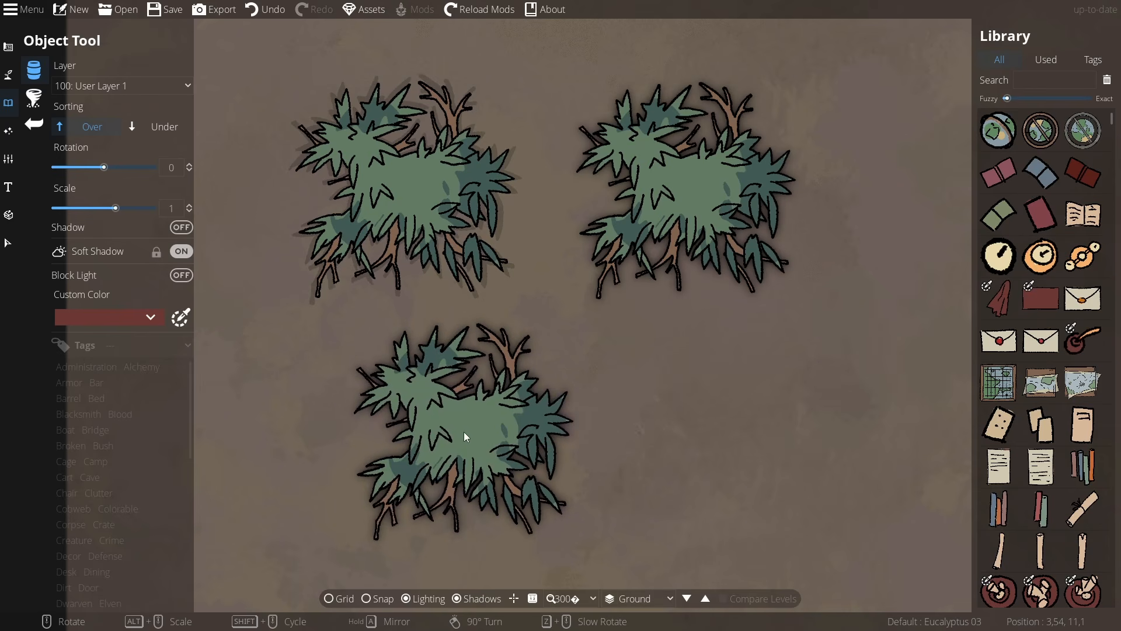
pyautogui.click(184, 251)
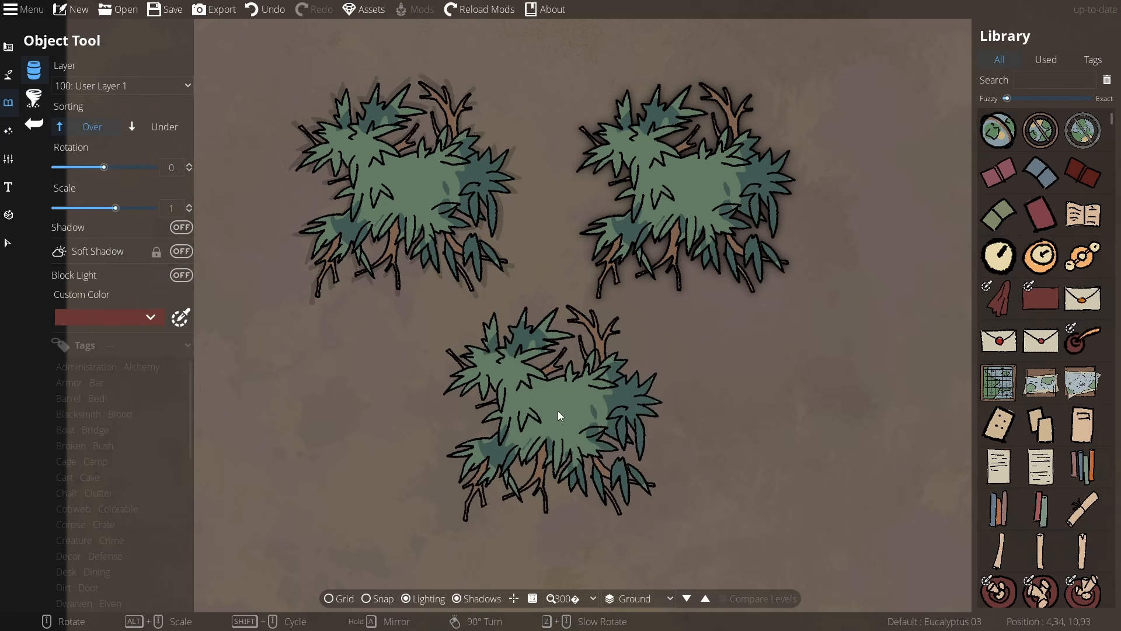
pyautogui.click(559, 411)
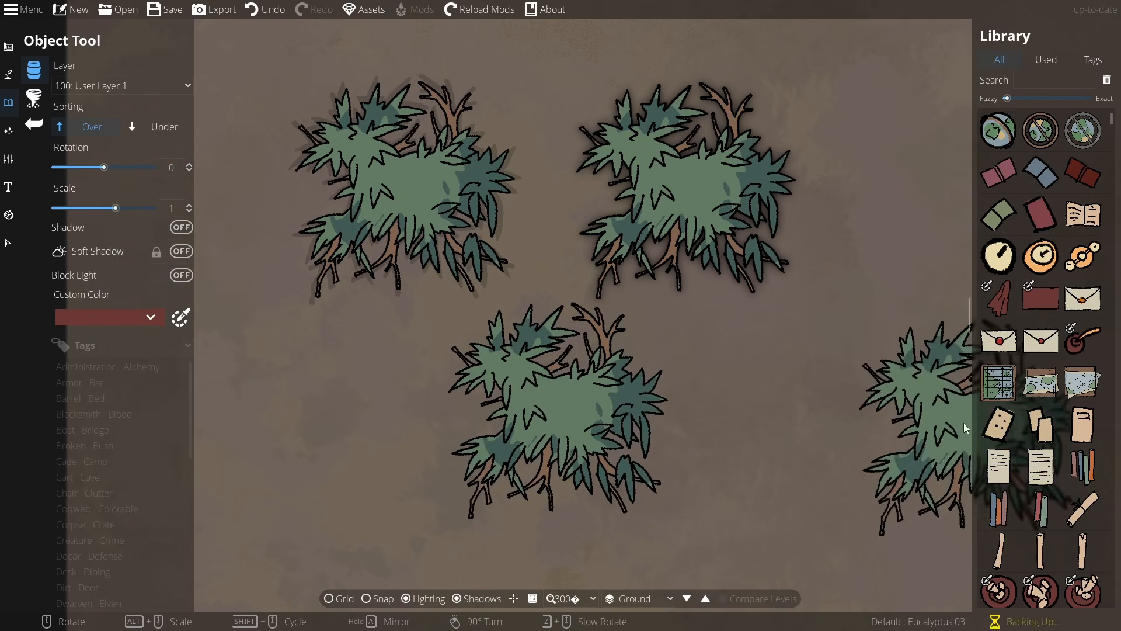
# Step: Select the soft-shadowed eucalyptus, expand its detailed Soft Shadow settings and move it away from the other bushes
pyautogui.click(9, 248)
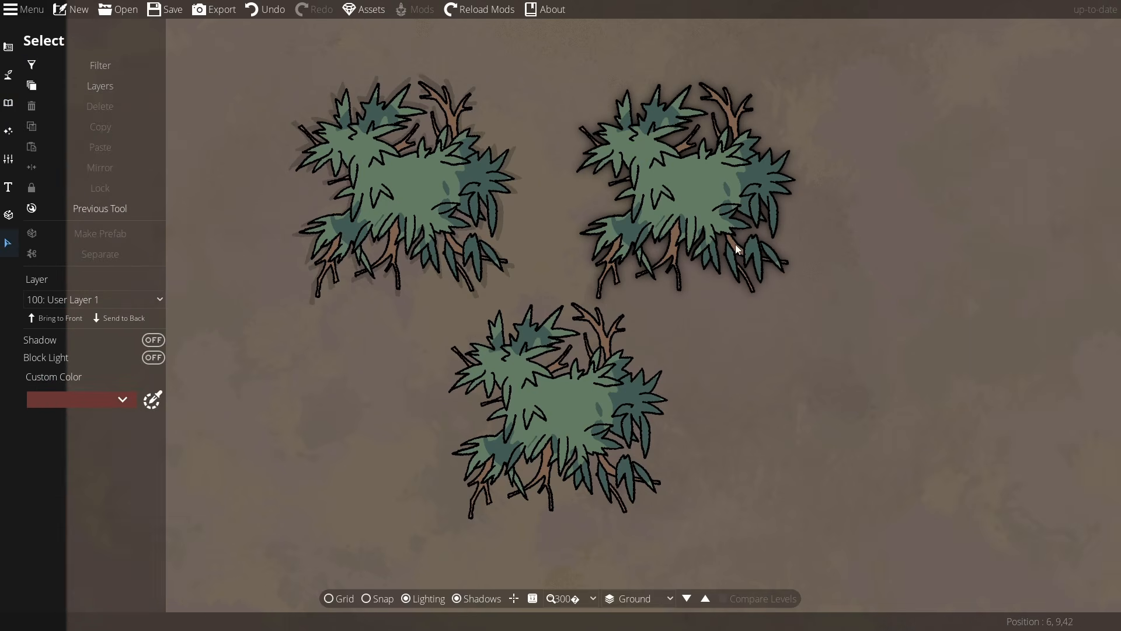
pyautogui.click(665, 213)
pyautogui.click(672, 205)
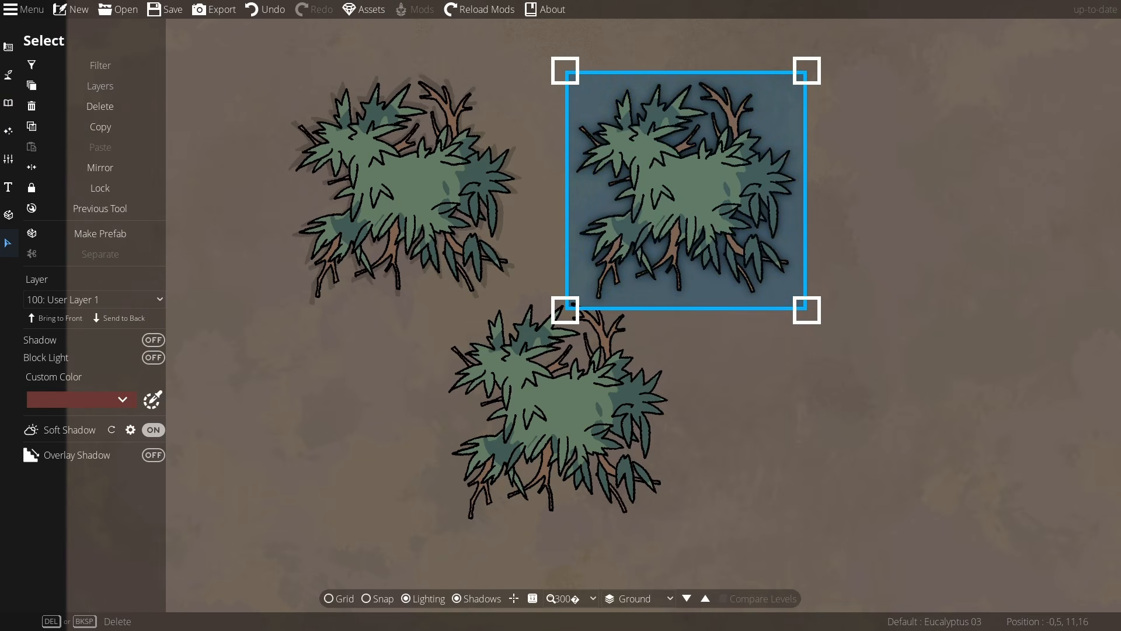
pyautogui.click(130, 431)
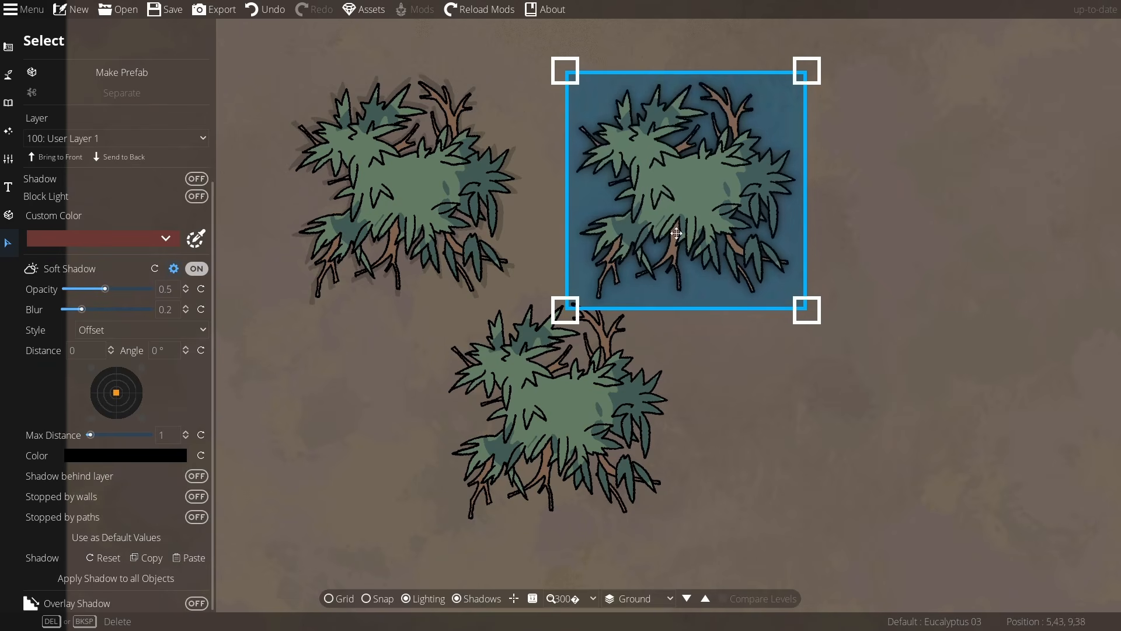
pyautogui.moveTo(660, 189); pyautogui.dragTo(867, 199)
pyautogui.moveTo(852, 349); pyautogui.dragTo(612, 377)
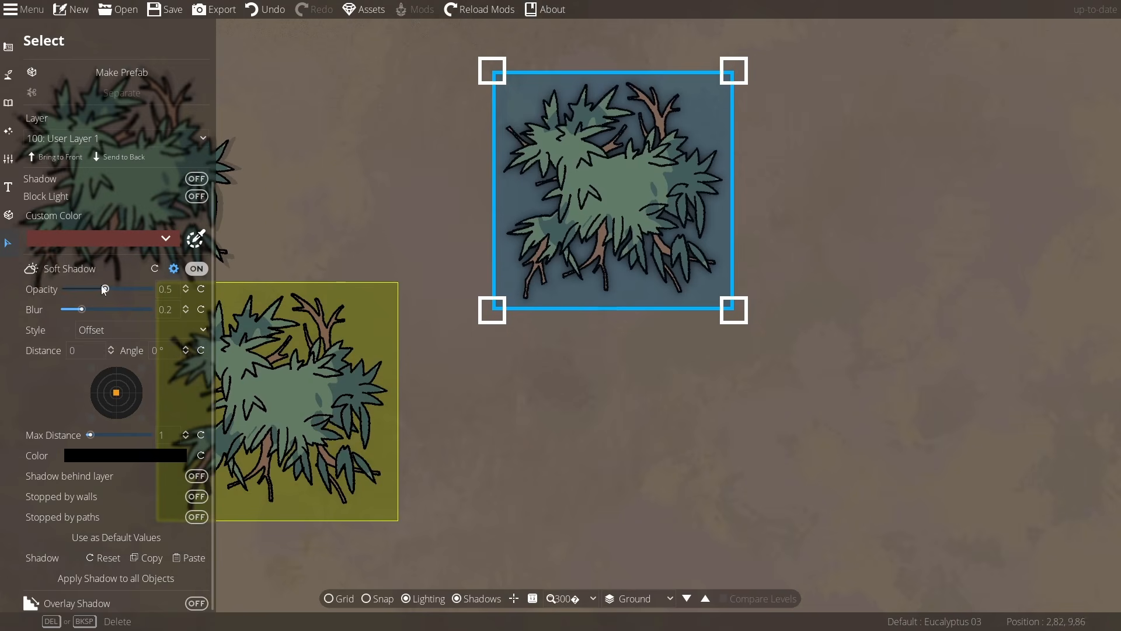
# Step: Try a soft shadow with opacity 0.6, blur 0.38 and an offset of distance 100 at 317°
pyautogui.moveTo(105, 288)
pyautogui.mouseDown()
pyautogui.moveTo(123, 289)
pyautogui.moveTo(82, 306)
pyautogui.moveTo(96, 309)
pyautogui.mouseUp()
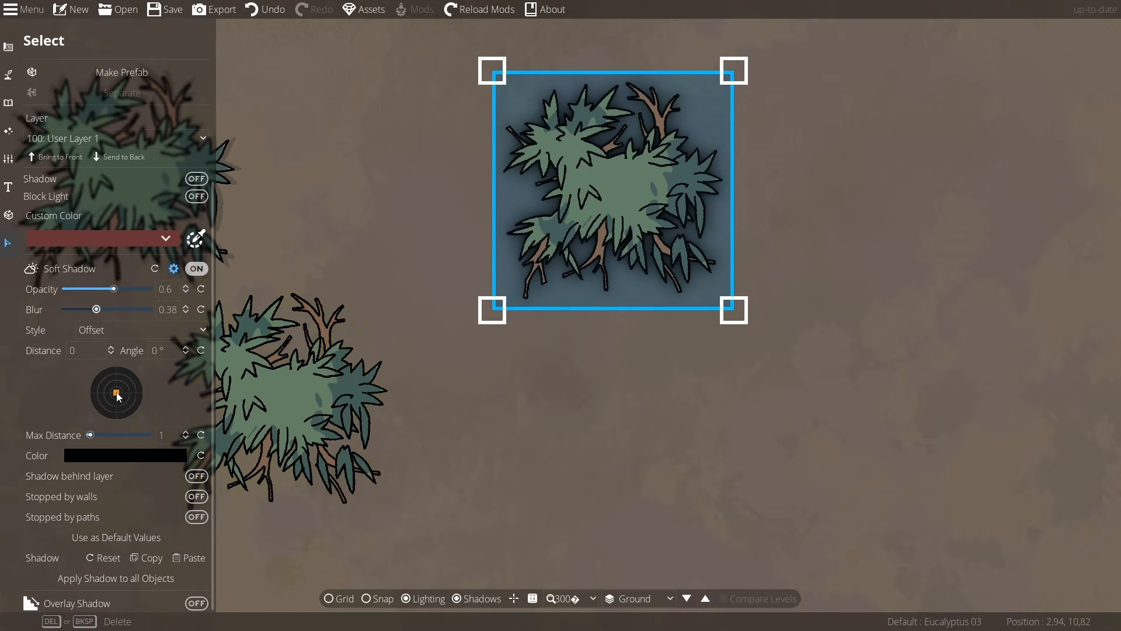
pyautogui.moveTo(117, 396); pyautogui.dragTo(97, 373)
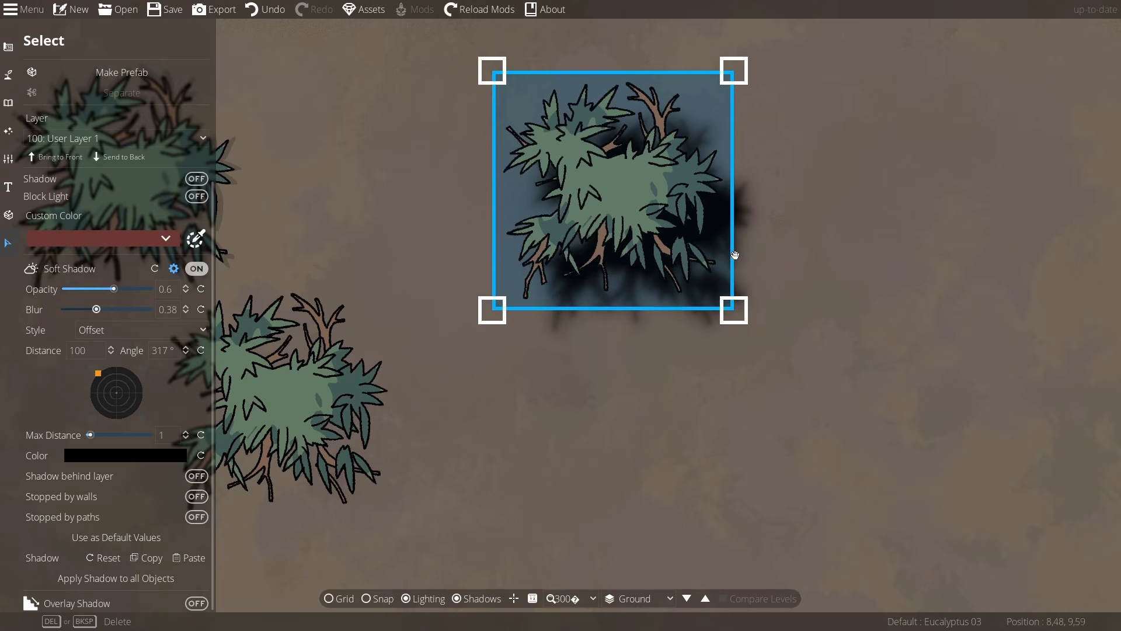
pyautogui.moveTo(92, 435)
pyautogui.mouseDown()
pyautogui.moveTo(121, 436)
pyautogui.moveTo(90, 436)
pyautogui.mouseUp()
# Step: Reset the soft shadow's offset, blur and opacity to their default values
pyautogui.click(201, 350)
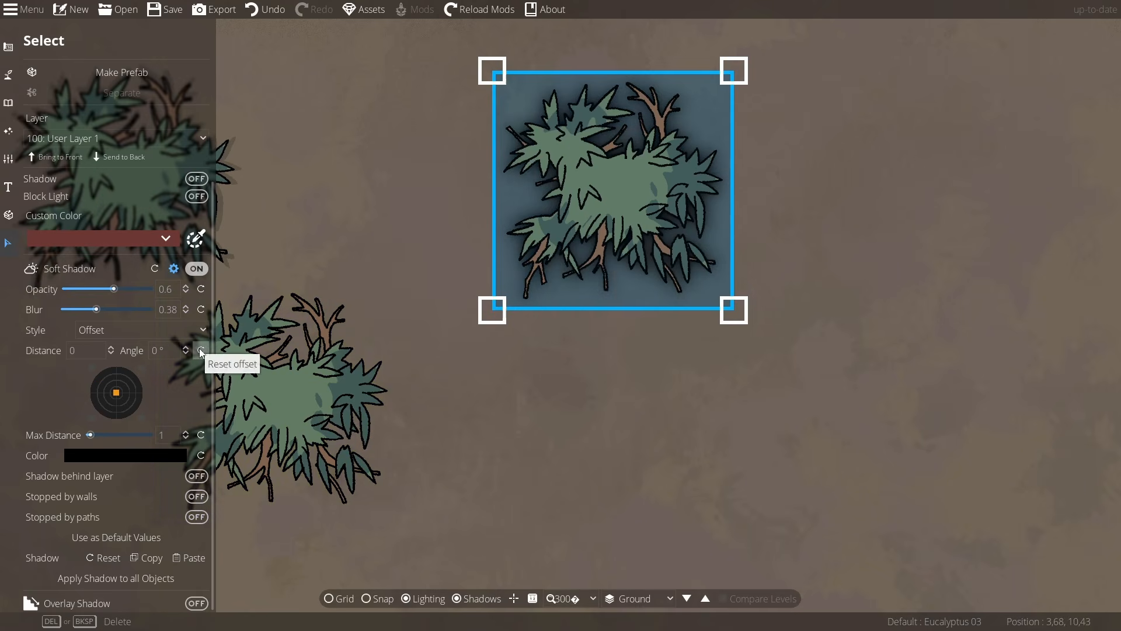
pyautogui.click(202, 309)
pyautogui.click(201, 289)
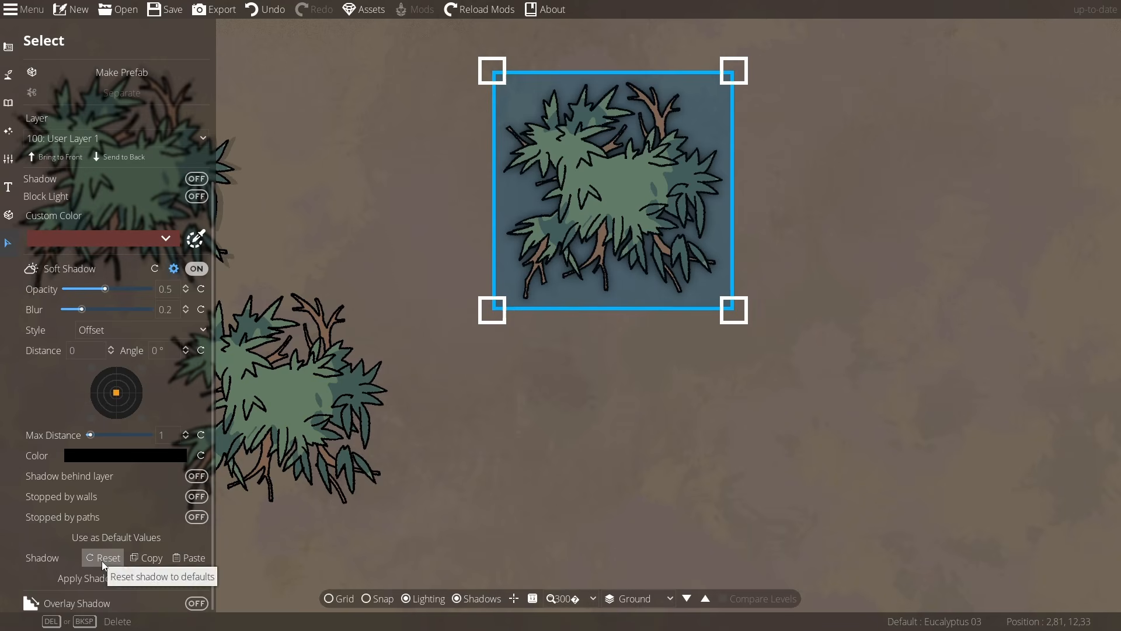
# Step: Move the selected eucalyptus further right onto clear ground, well away from the other two bushes
pyautogui.moveTo(746, 409); pyautogui.dragTo(566, 392)
pyautogui.moveTo(419, 167); pyautogui.dragTo(729, 220)
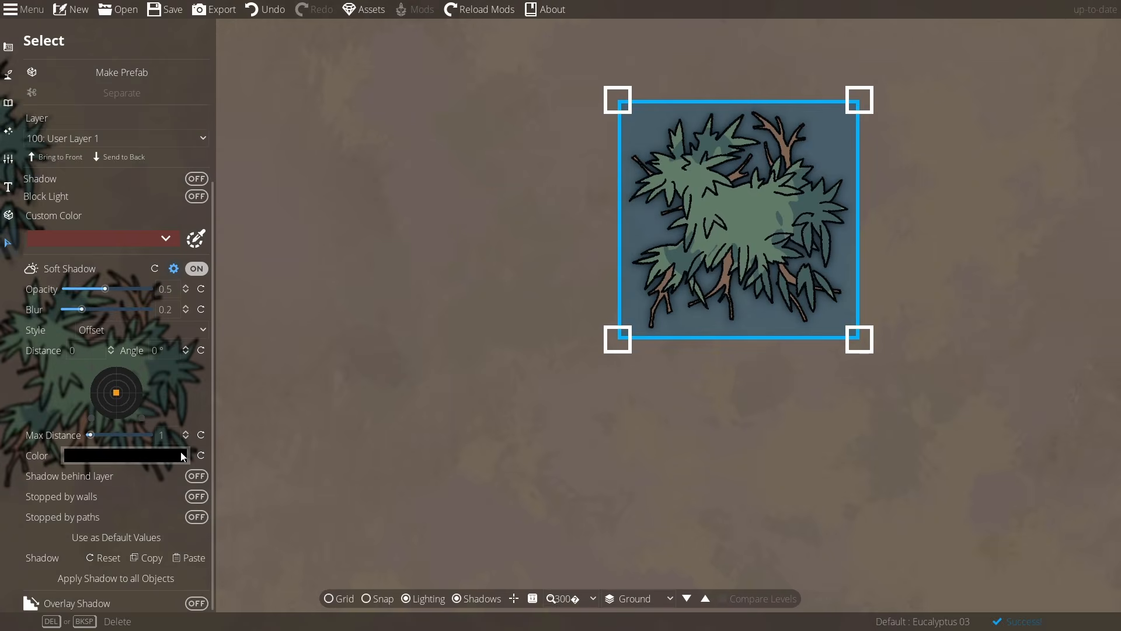
# Step: Try red (ff0000) as the eucalyptus's soft shadow colour and reset the colour to its default
pyautogui.click(166, 455)
pyautogui.moveTo(68, 238); pyautogui.dragTo(182, 118)
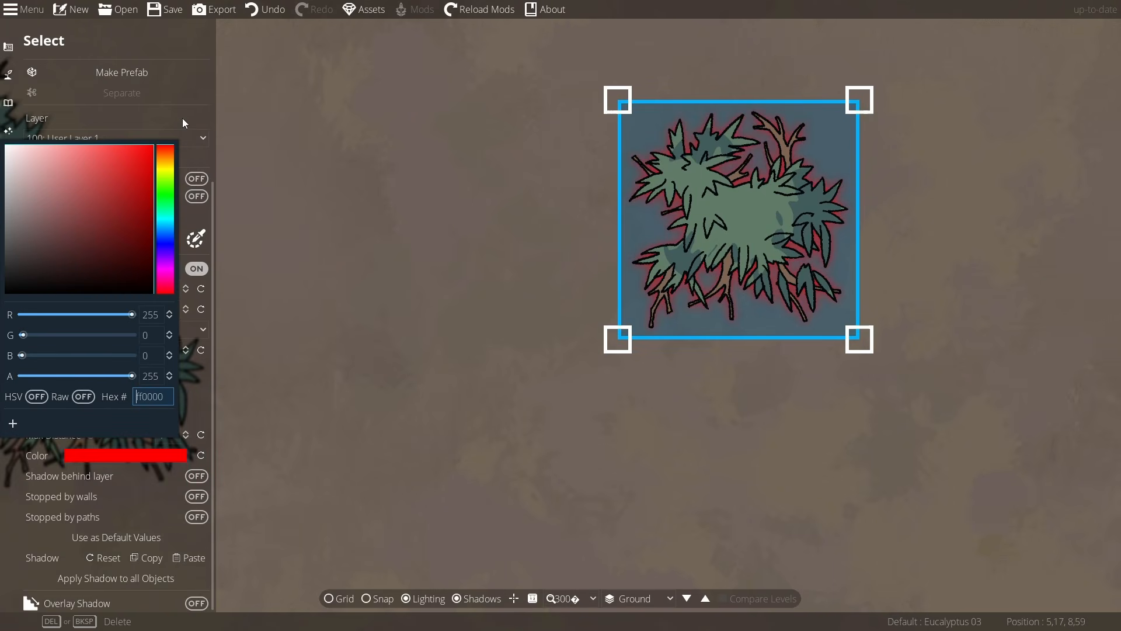
pyautogui.moveTo(76, 184); pyautogui.dragTo(124, 194)
pyautogui.click(201, 454)
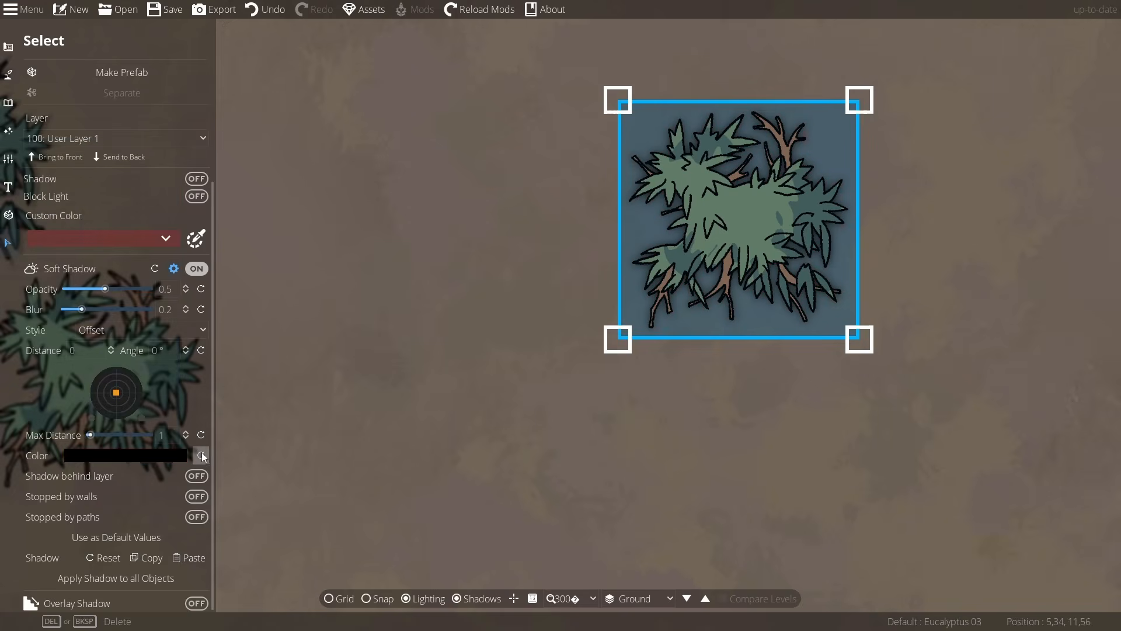
pyautogui.scroll(1, 176, 467)
pyautogui.scroll(-1, 192, 461)
# Step: Set the soft shadow style to Projected (Extrude) with distance 1.15, angle 218 and fade 0
pyautogui.click(150, 333)
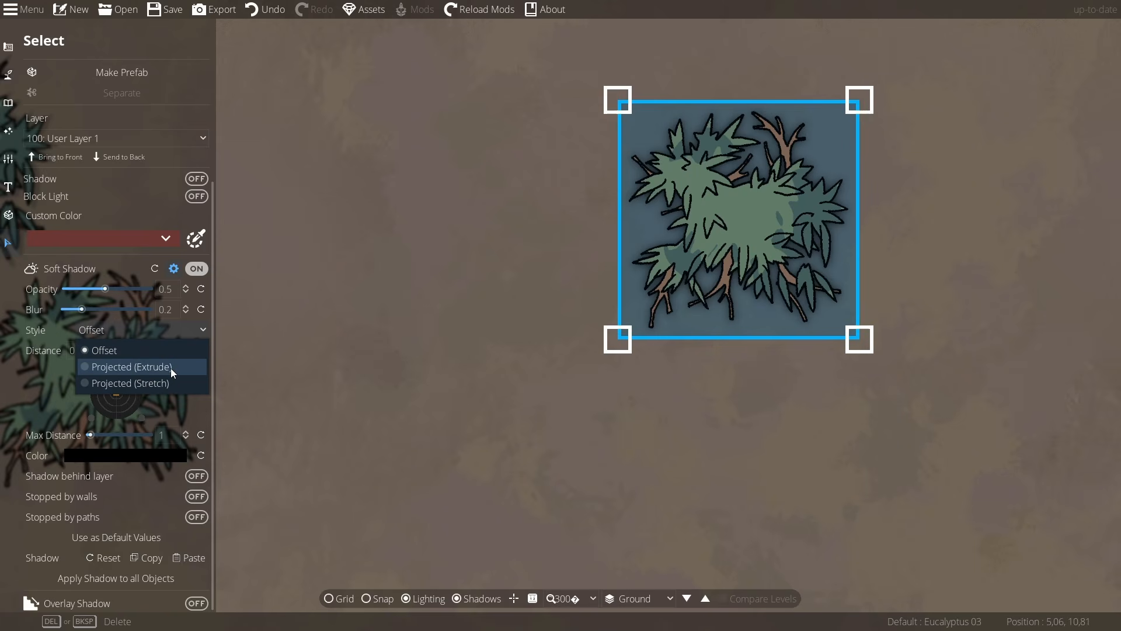
pyautogui.click(172, 368)
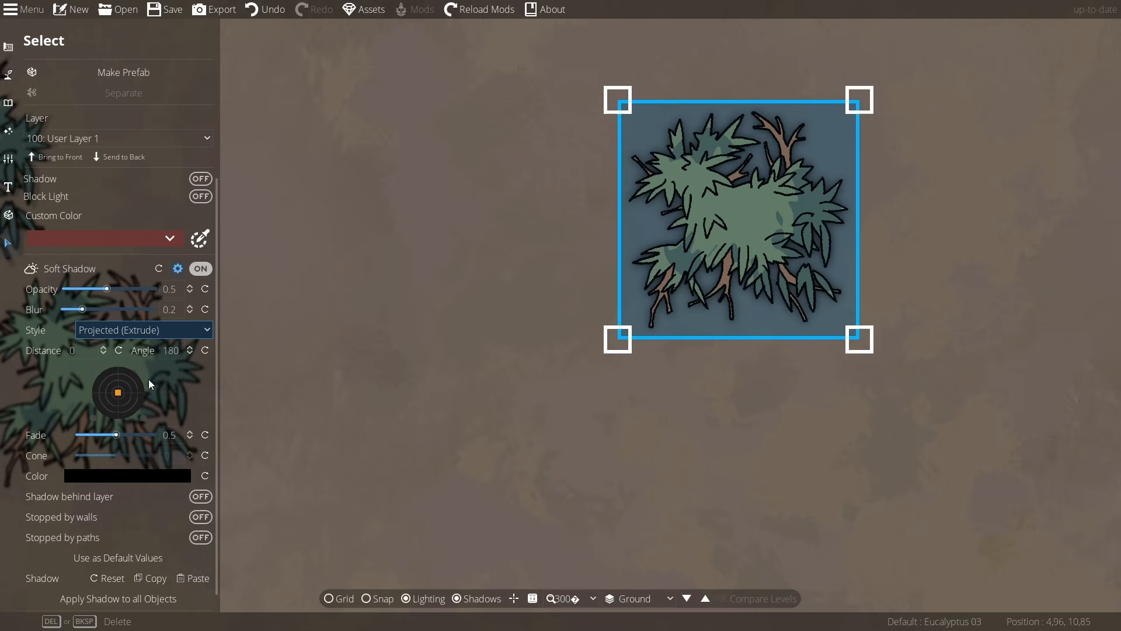
pyautogui.moveTo(118, 393); pyautogui.dragTo(101, 382)
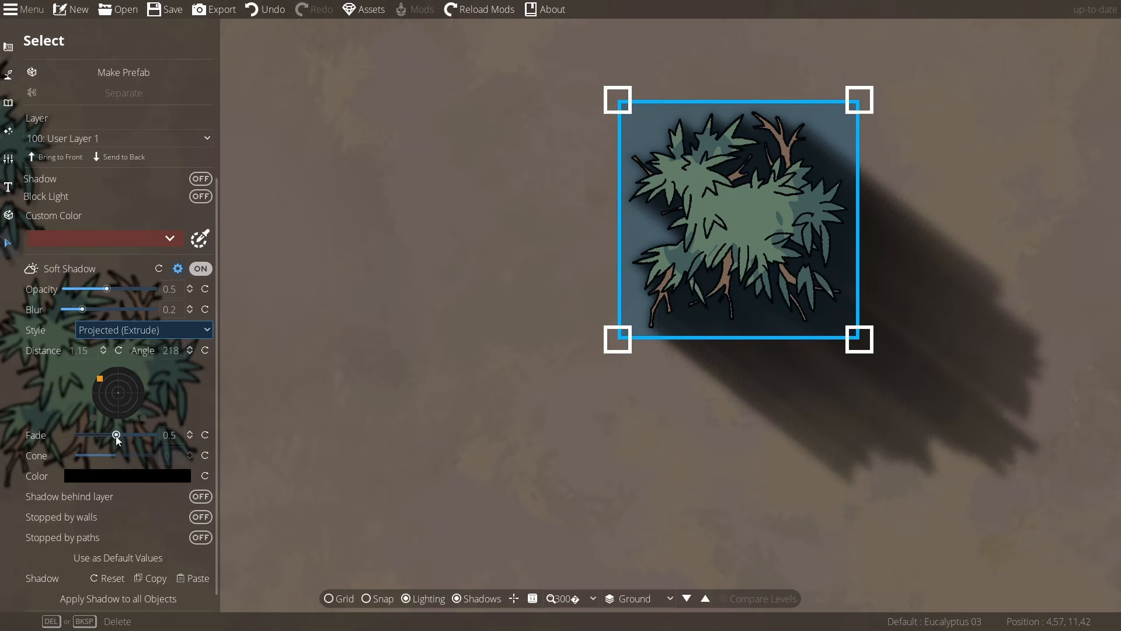
pyautogui.moveTo(117, 435); pyautogui.dragTo(60, 412)
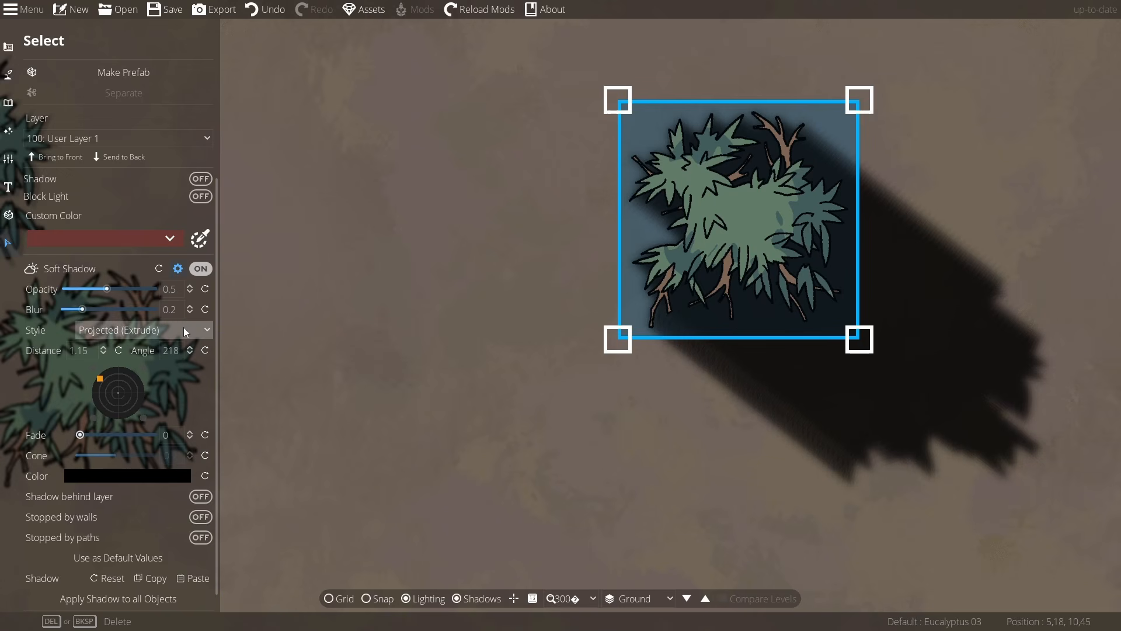
# Step: Change the soft shadow style to Projected (Stretch) and adjust its distance to 1.5 and its angle to 207
pyautogui.click(186, 332)
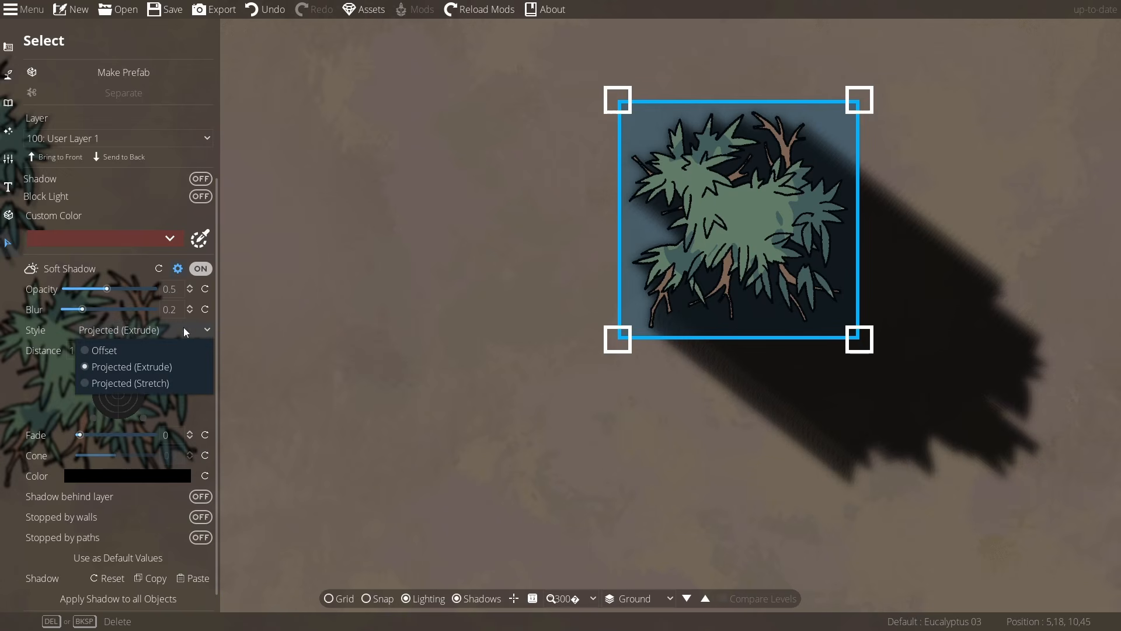
pyautogui.click(148, 387)
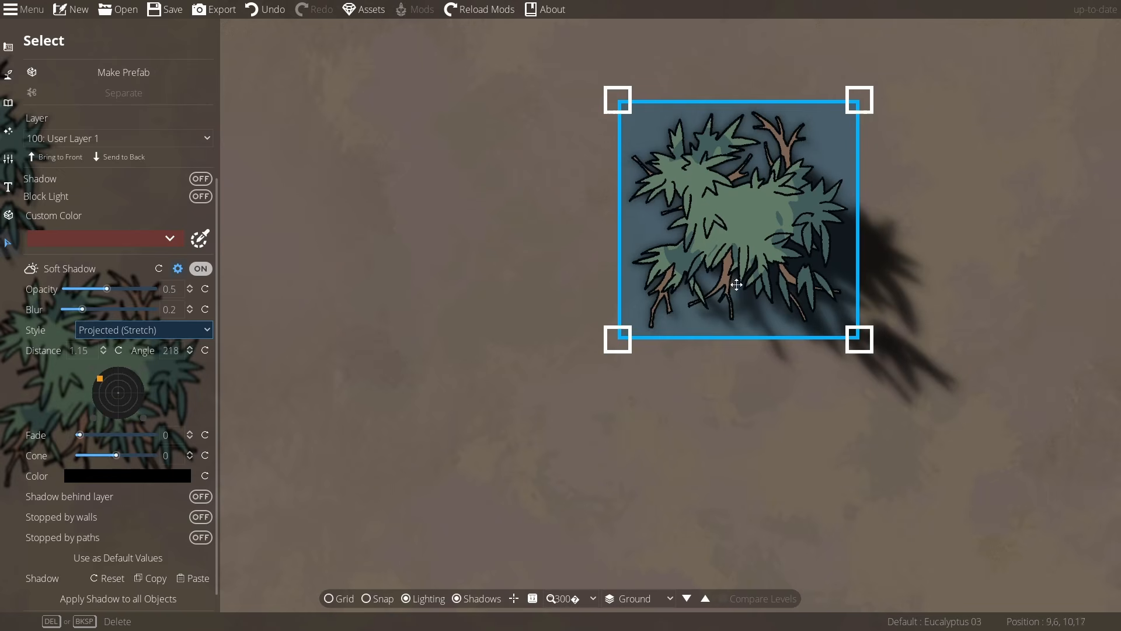
pyautogui.moveTo(103, 382); pyautogui.dragTo(18, 345)
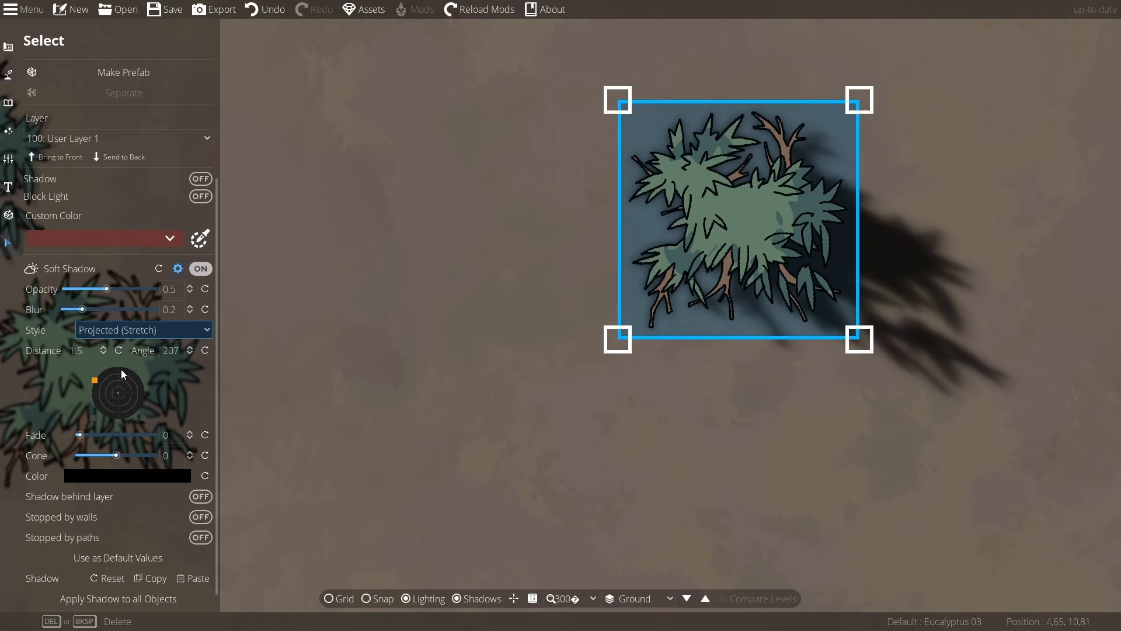
# Step: Set the angle of the eucalyptus's Projected (Stretch) soft shadow to 185
pyautogui.moveTo(104, 387); pyautogui.dragTo(56, 392)
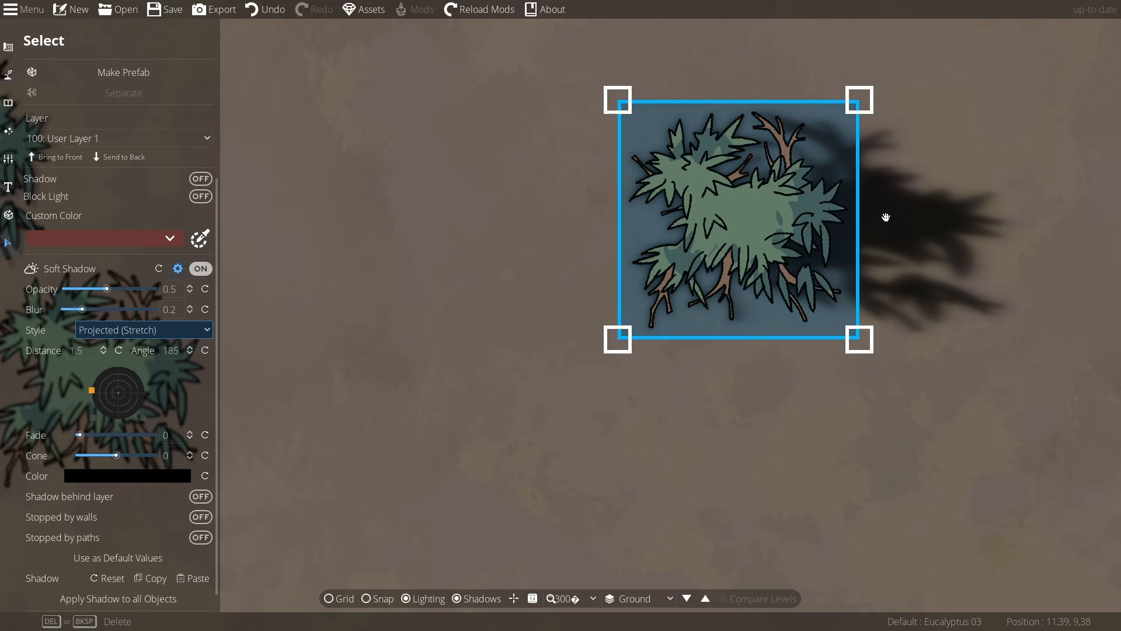
pyautogui.click(876, 210)
pyautogui.click(766, 230)
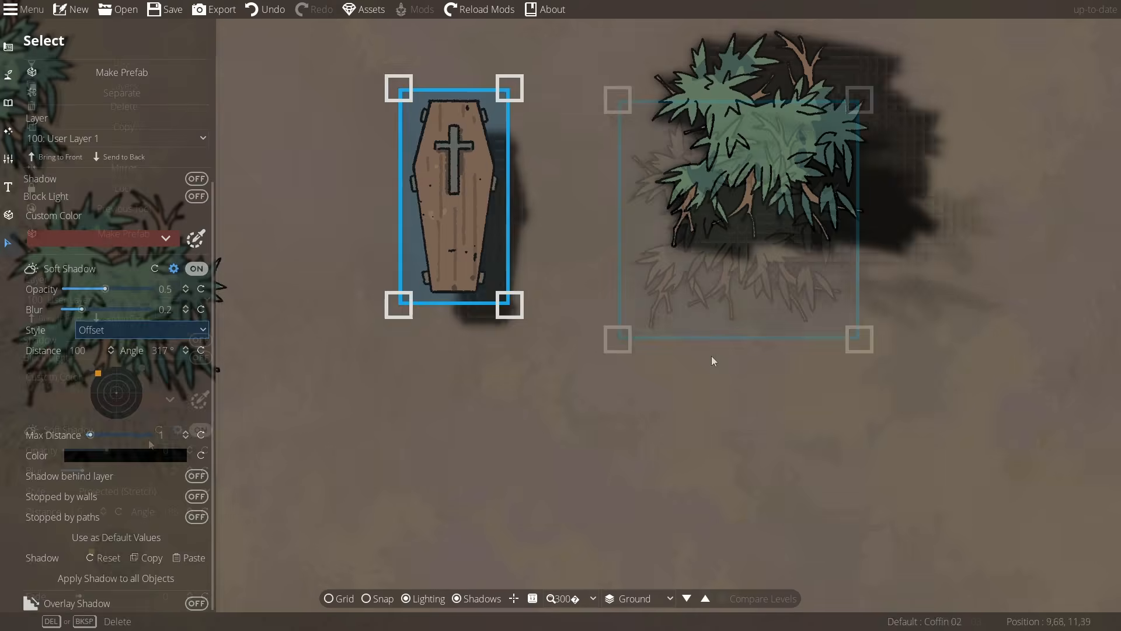
# Step: Move the coffin directly beside the eucalyptus so that the bush's projected shadow falls across it
pyautogui.click(897, 116)
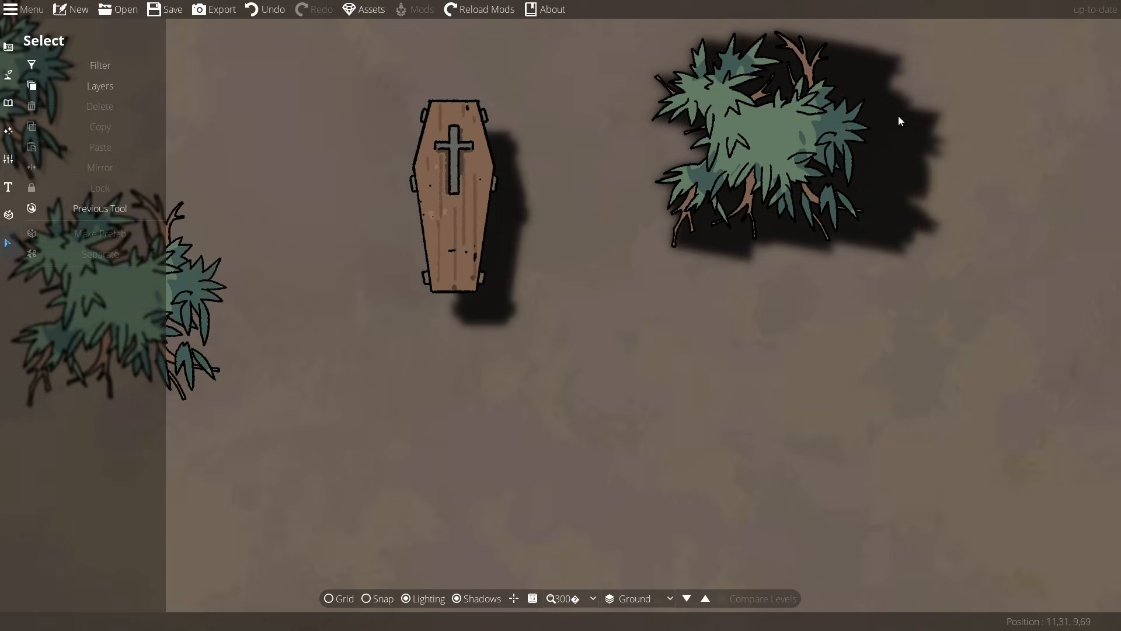
pyautogui.click(777, 122)
pyautogui.moveTo(218, 445); pyautogui.dragTo(214, 587)
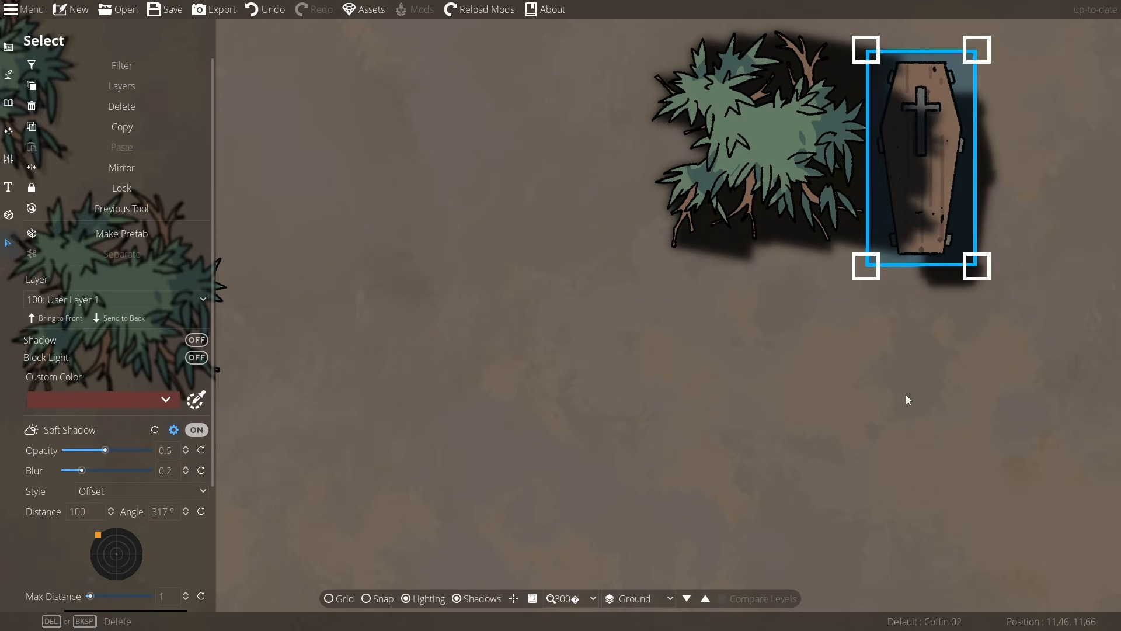
# Step: Turn on Shadow behind layer for the eucalyptus's soft shadow and move the bush onto clear ground away from the coffin
pyautogui.click(764, 136)
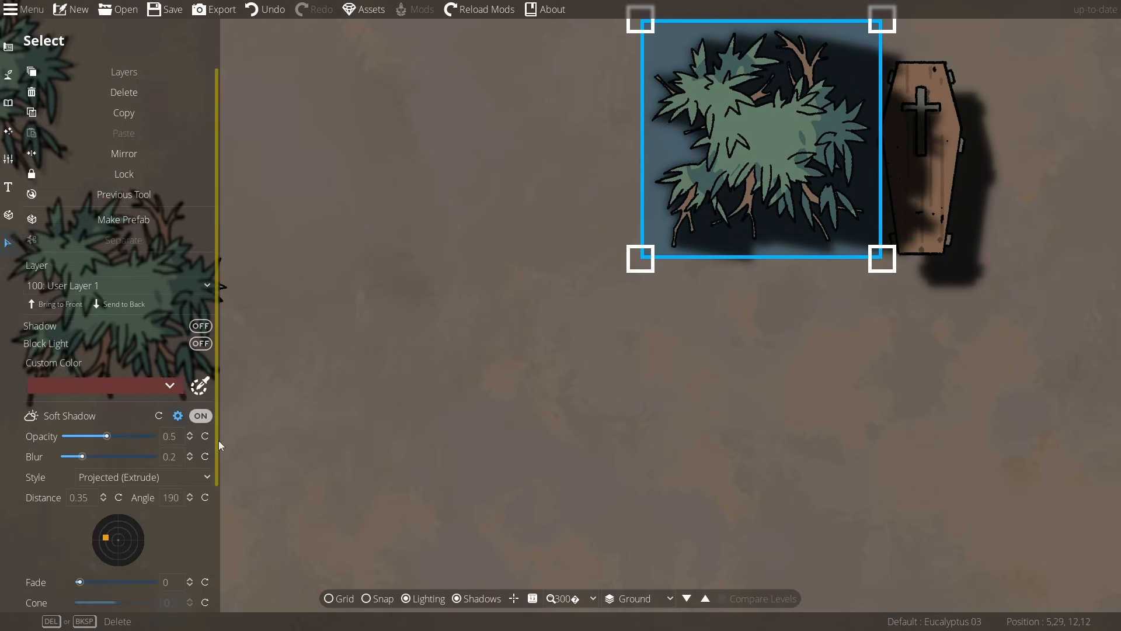
pyautogui.scroll(-3, 216, 438)
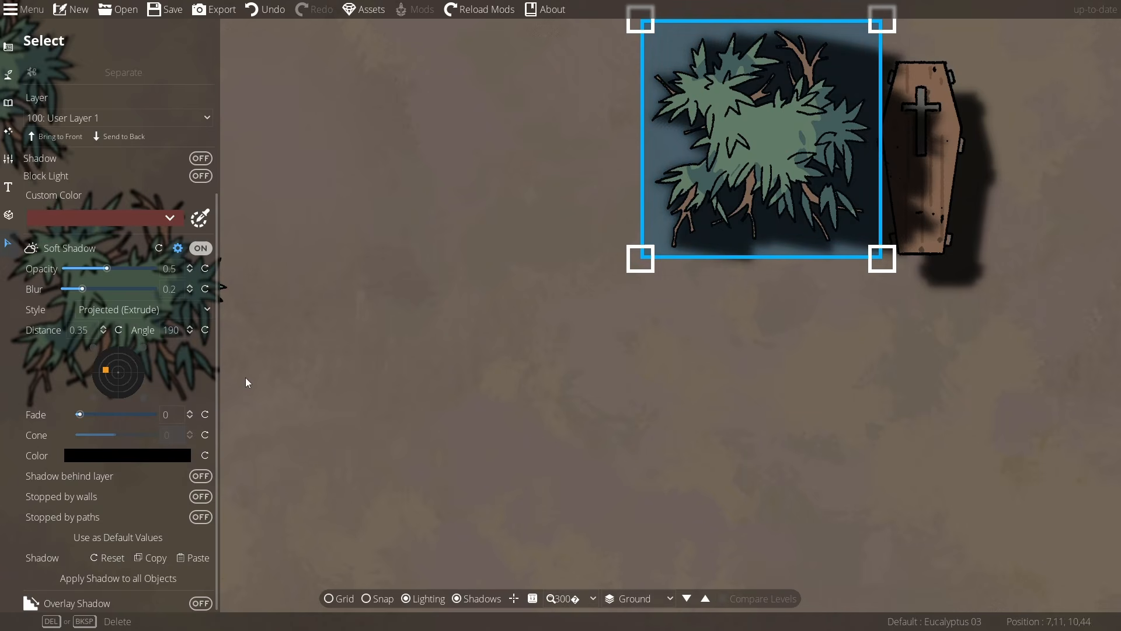
pyautogui.click(200, 475)
pyautogui.click(877, 379)
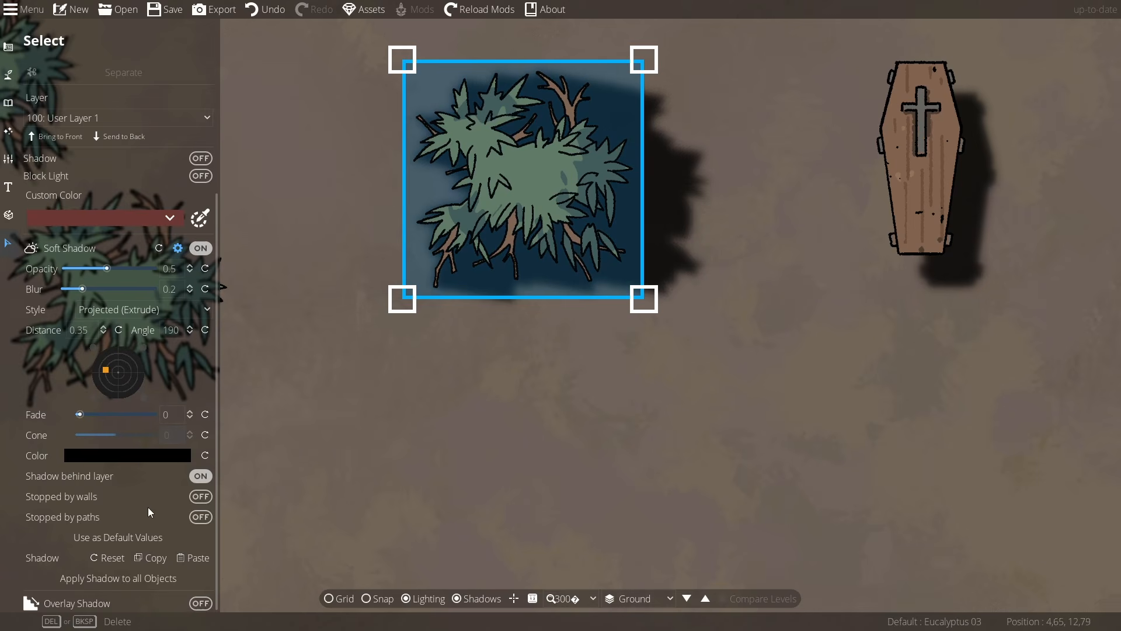
# Step: Draw a straight Battlements wall diagonally across the eucalyptus's shadow, between the bush and the coffin
pyautogui.click(9, 47)
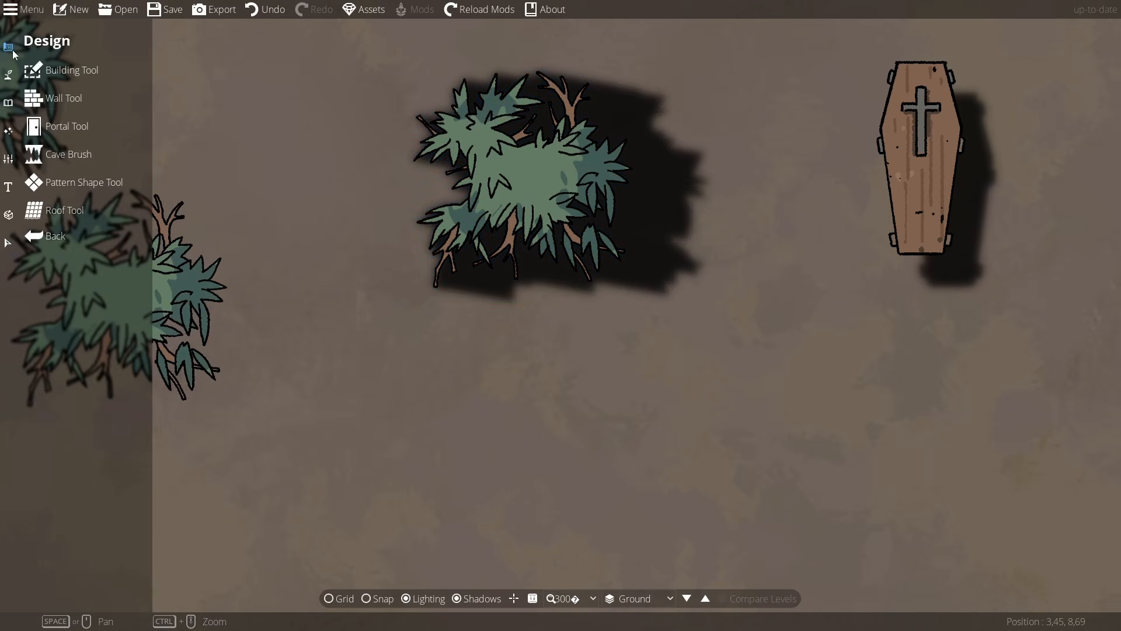
pyautogui.click(61, 97)
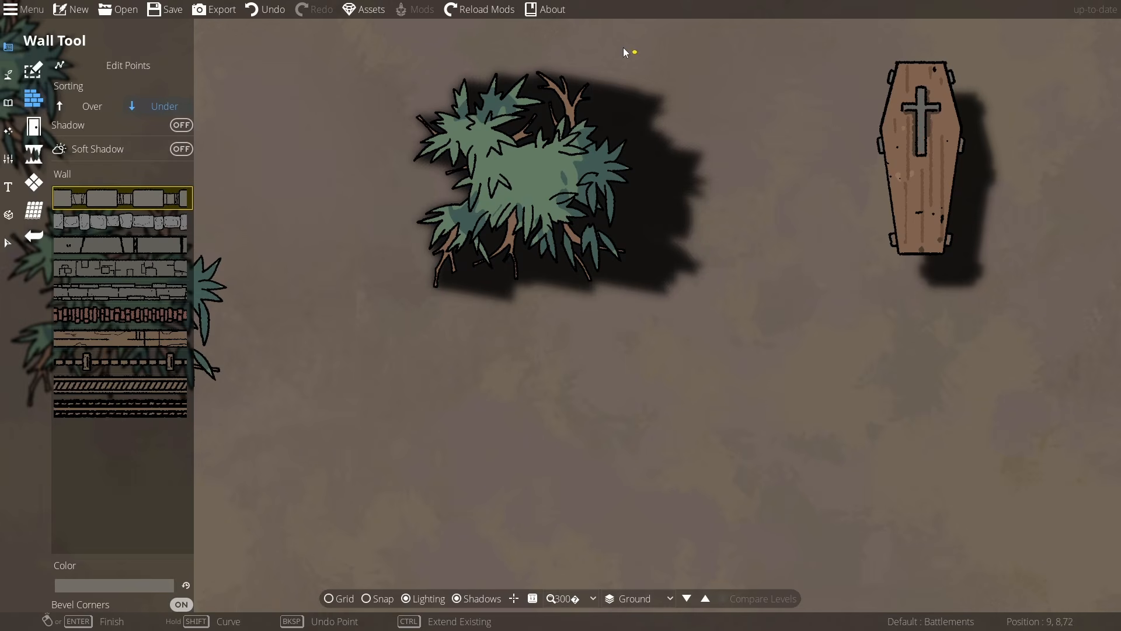
pyautogui.moveTo(603, 33)
pyautogui.mouseDown()
pyautogui.moveTo(663, 220)
pyautogui.moveTo(702, 282)
pyautogui.mouseUp()
pyautogui.click(33, 153)
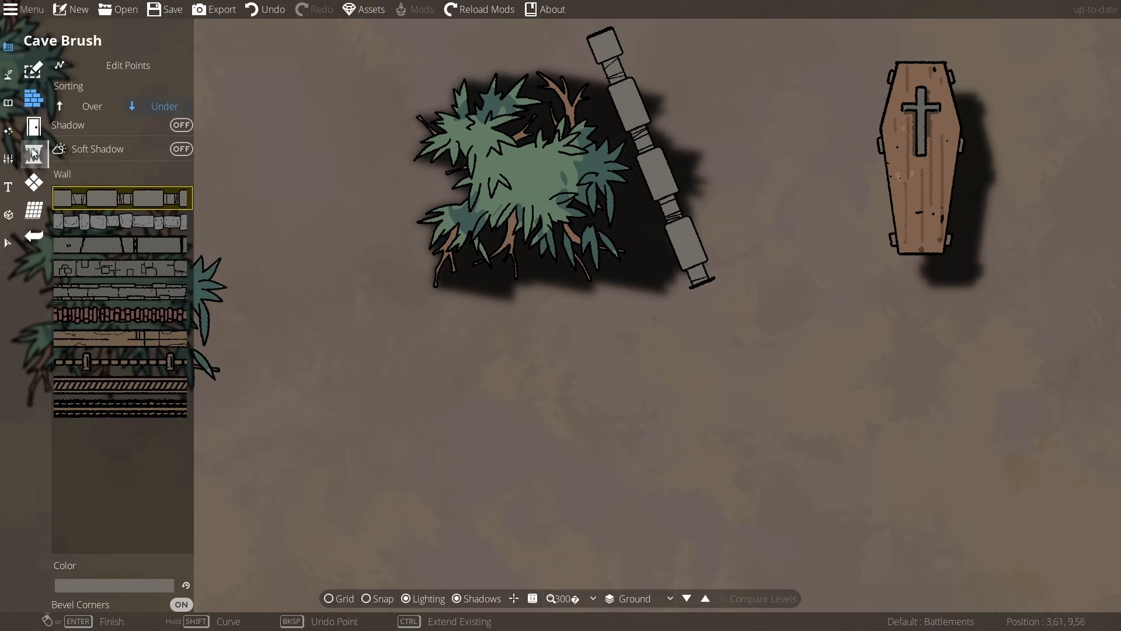
# Step: Draw a straight Concrete path diagonally beside the eucalyptus so that it crosses the Battlements wall
pyautogui.click(8, 74)
pyautogui.click(62, 156)
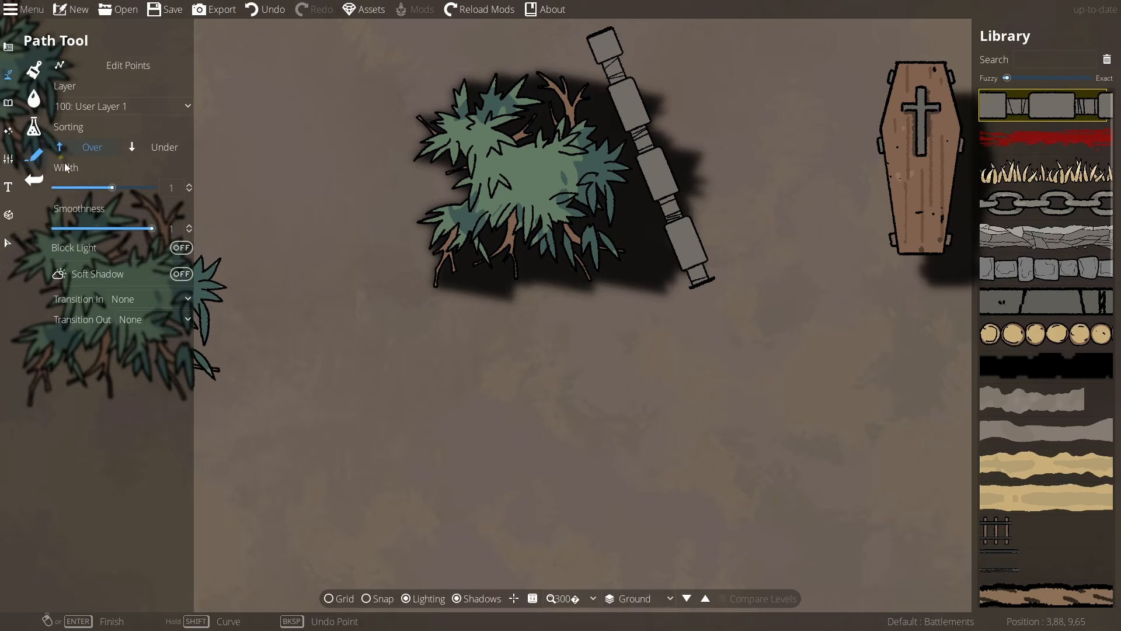
pyautogui.click(1049, 300)
pyautogui.click(495, 364)
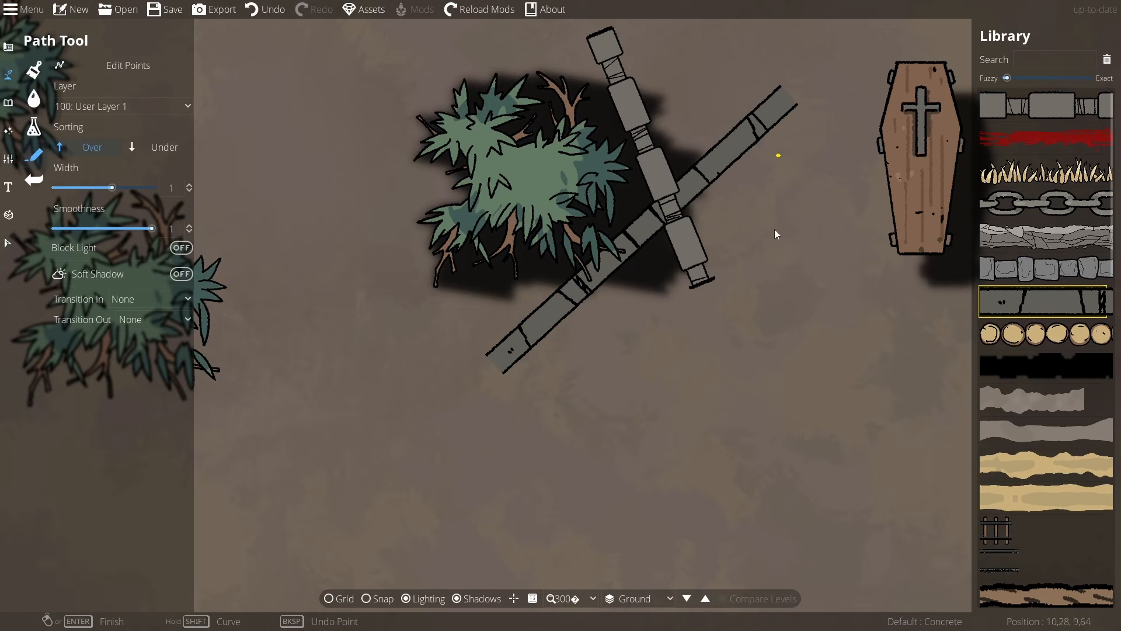
pyautogui.press('v')
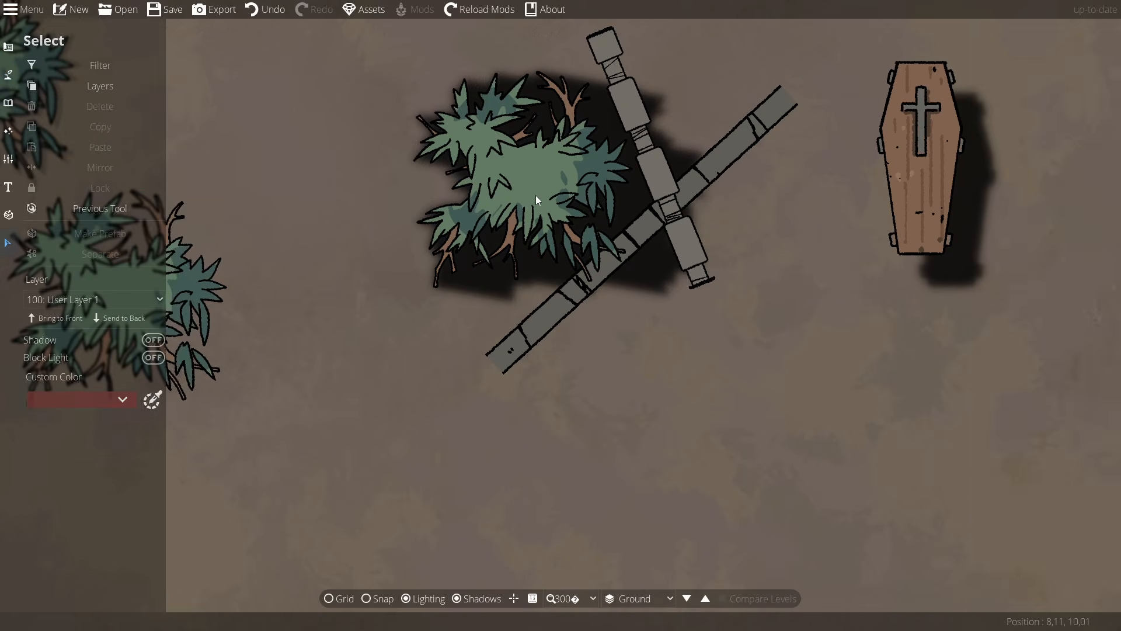
# Step: Turn on Stopped by walls for the eucalyptus's soft shadow and shift the bush slightly closer to the wall
pyautogui.click(534, 195)
pyautogui.moveTo(218, 385); pyautogui.dragTo(218, 584)
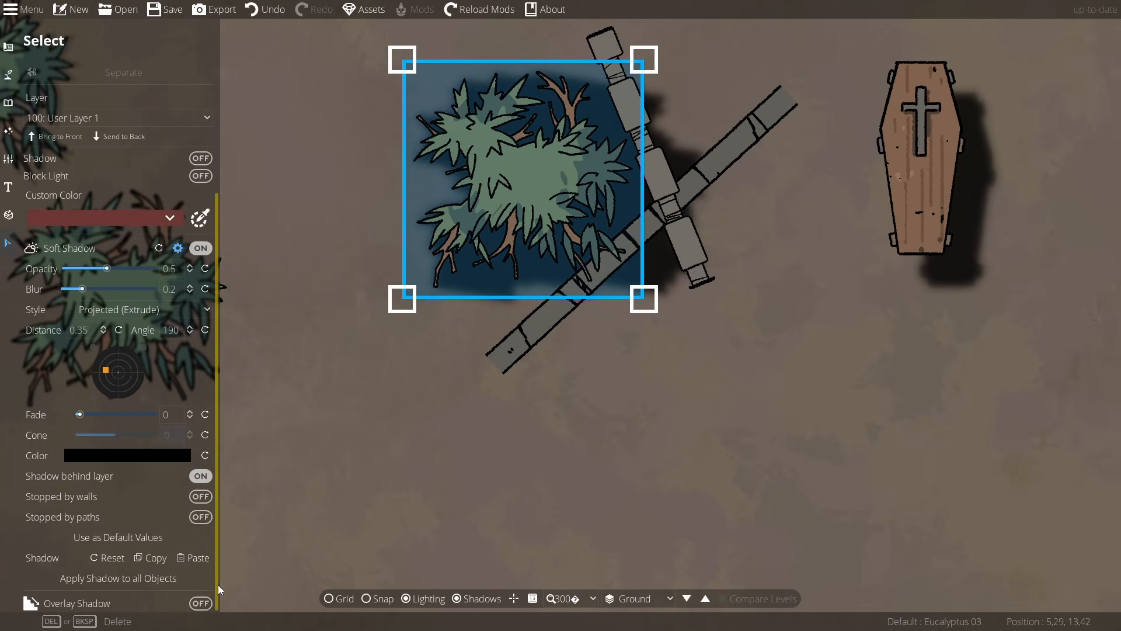
pyautogui.click(569, 458)
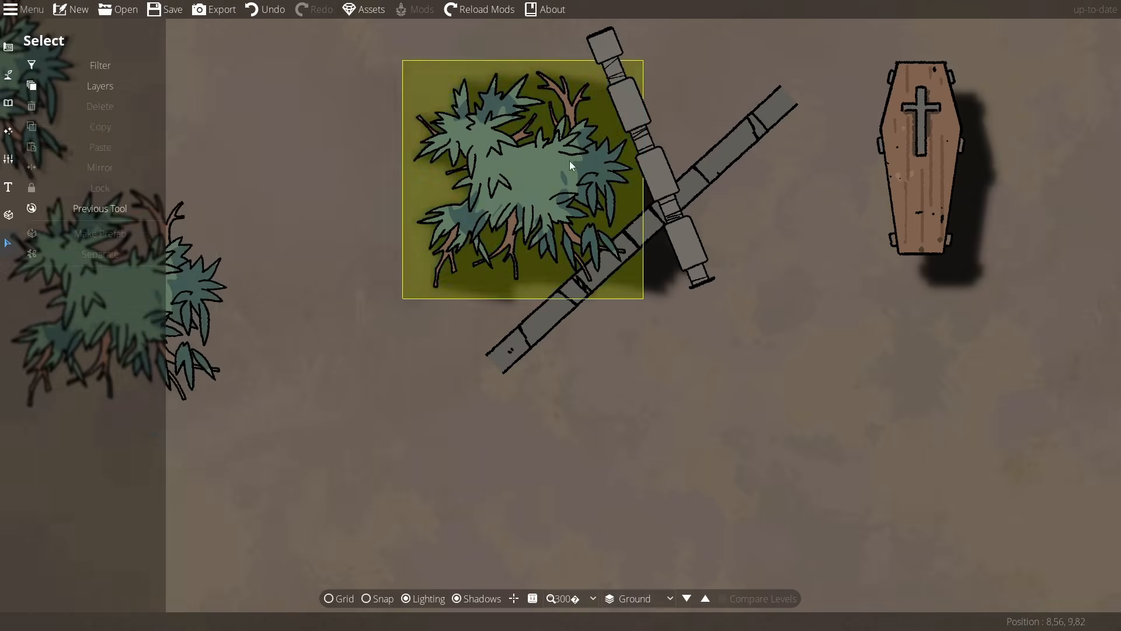
pyautogui.moveTo(542, 178)
pyautogui.mouseDown()
pyautogui.moveTo(532, 113)
pyautogui.moveTo(534, 190)
pyautogui.moveTo(551, 179)
pyautogui.mouseUp()
pyautogui.click(664, 205)
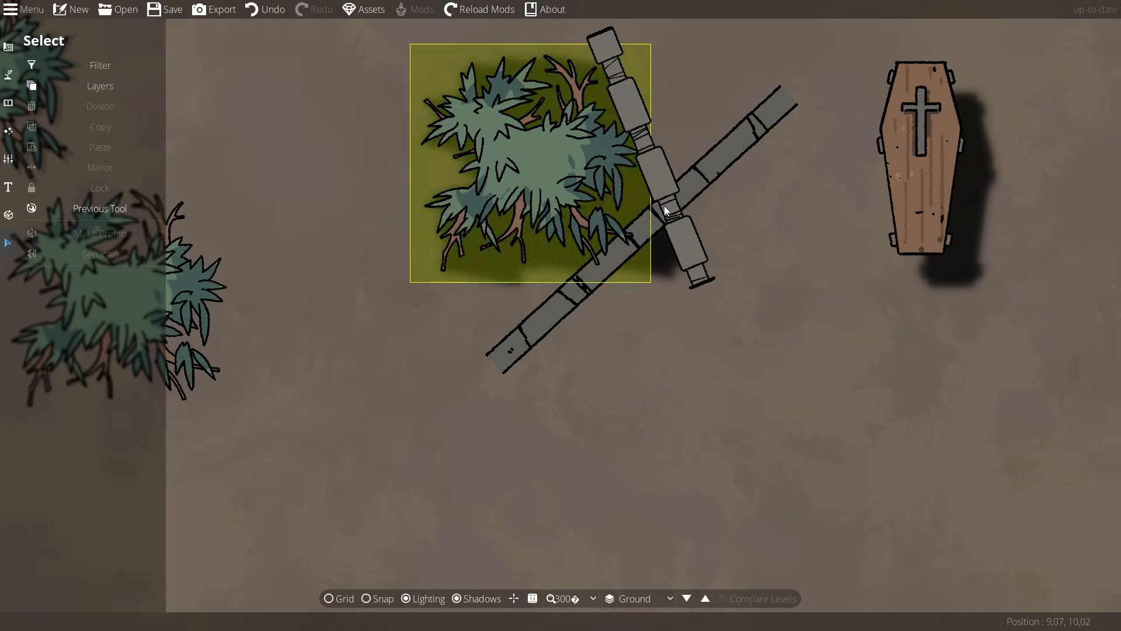
pyautogui.click(613, 323)
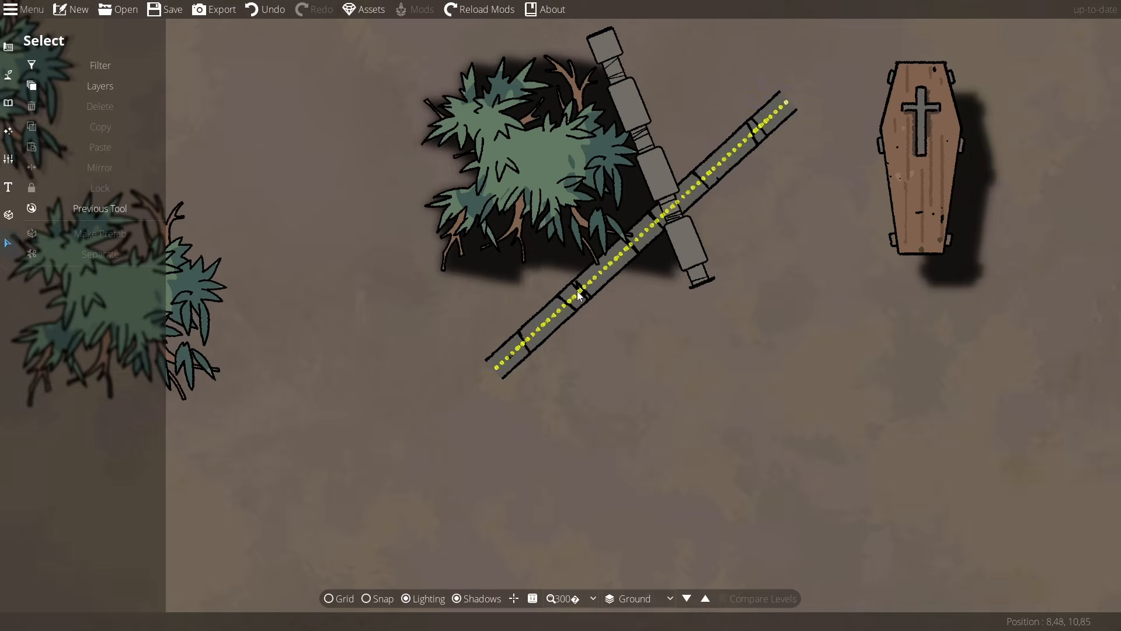
# Step: Turn on Stopped by paths for the eucalyptus's soft shadow and nudge the bush towards the Concrete path
pyautogui.click(532, 163)
pyautogui.click(210, 430)
pyautogui.scroll(-3, 215, 432)
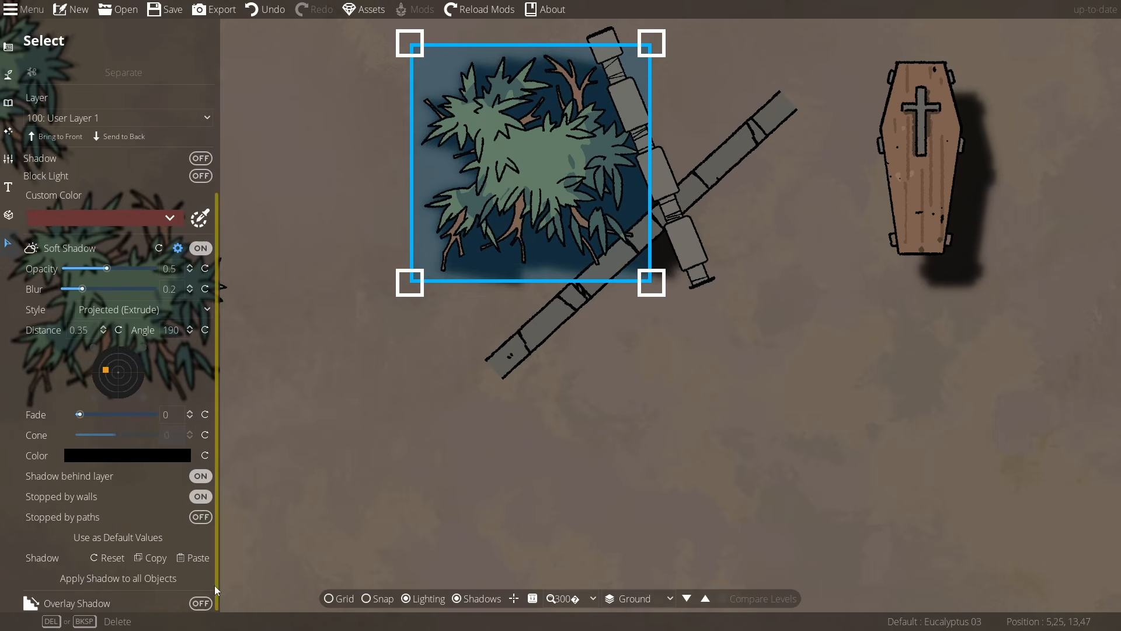
pyautogui.moveTo(514, 182)
pyautogui.mouseDown()
pyautogui.moveTo(454, 286)
pyautogui.moveTo(470, 266)
pyautogui.moveTo(464, 294)
pyautogui.moveTo(470, 228)
pyautogui.moveTo(534, 205)
pyautogui.moveTo(545, 187)
pyautogui.moveTo(527, 190)
pyautogui.mouseUp()
pyautogui.click(700, 362)
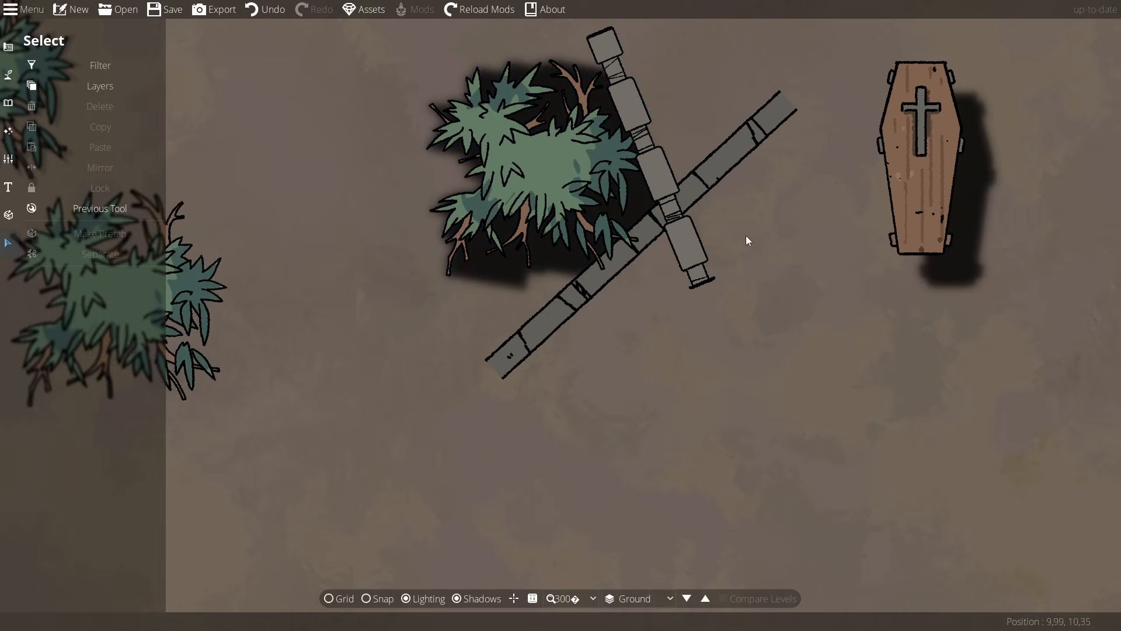
# Step: Move the eucalyptus to open ground and set its soft shadow to Projected (Stretch) with distance 1.5, angle 217 and cone 0.15
pyautogui.moveTo(551, 167)
pyautogui.mouseDown()
pyautogui.moveTo(533, 185)
pyautogui.moveTo(550, 163)
pyautogui.mouseUp()
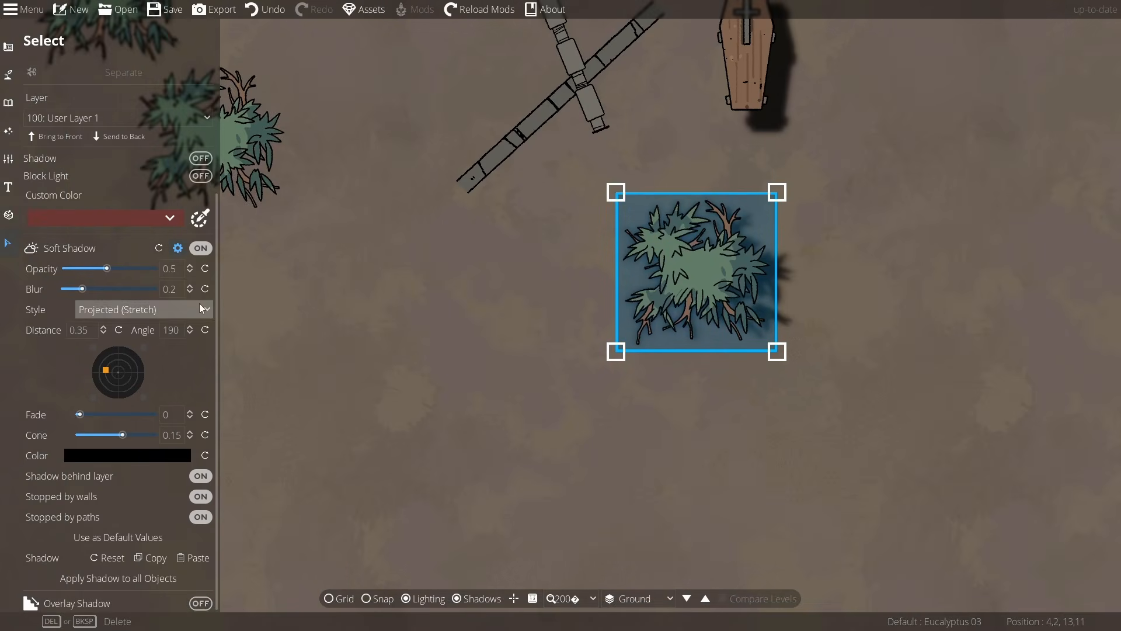
pyautogui.moveTo(109, 373); pyautogui.dragTo(87, 349)
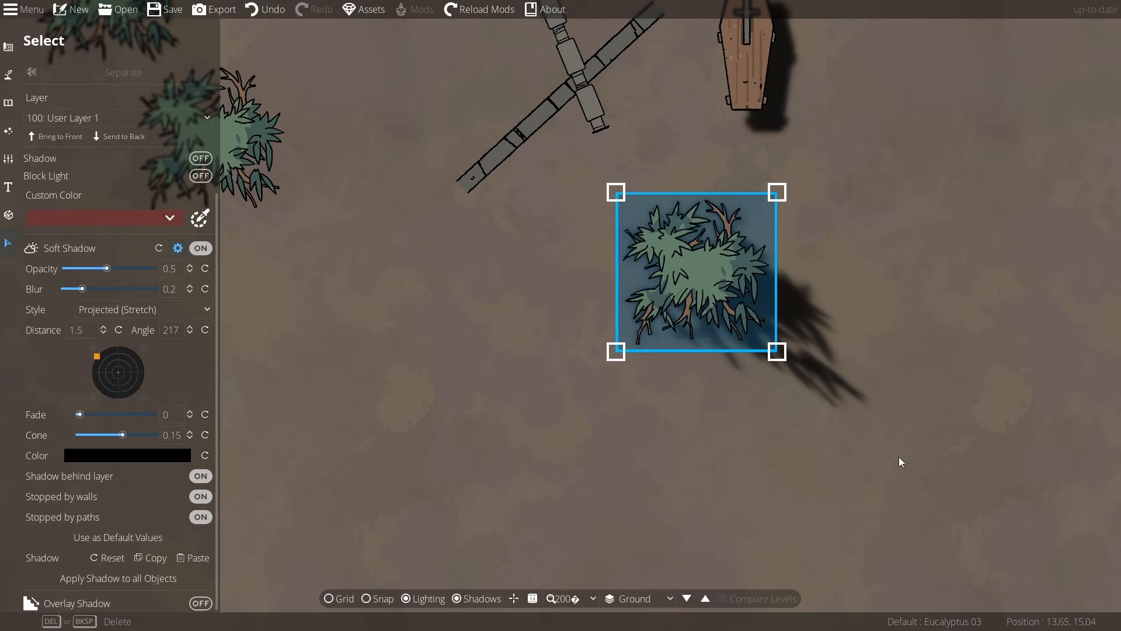
pyautogui.click(785, 382)
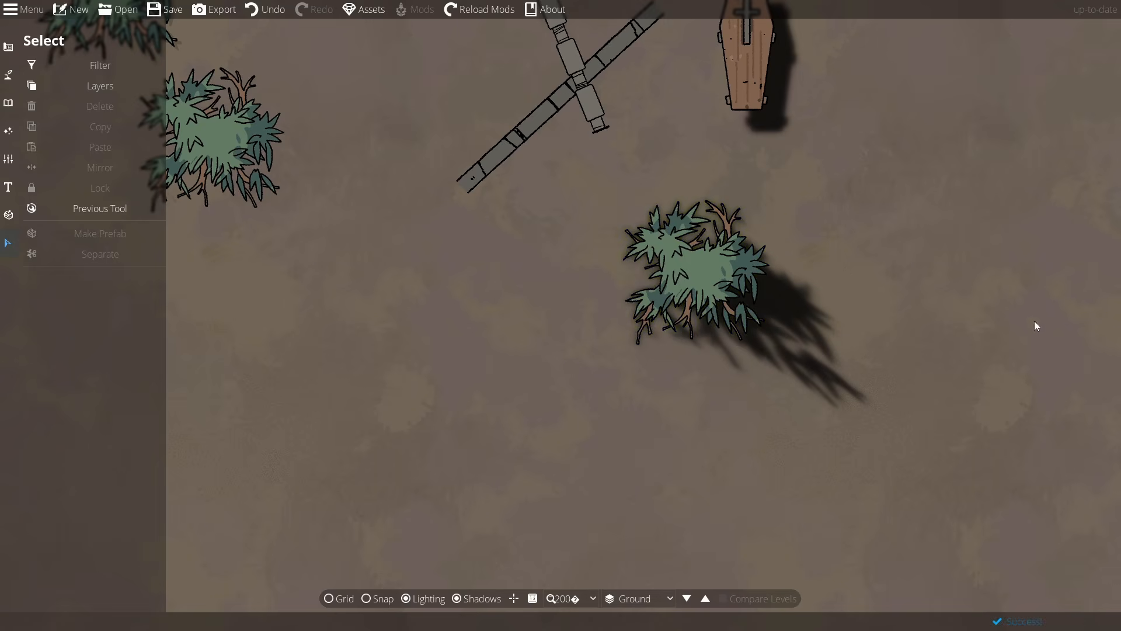
# Step: Save the eucalyptus's current soft shadow settings as the default values
pyautogui.click(723, 269)
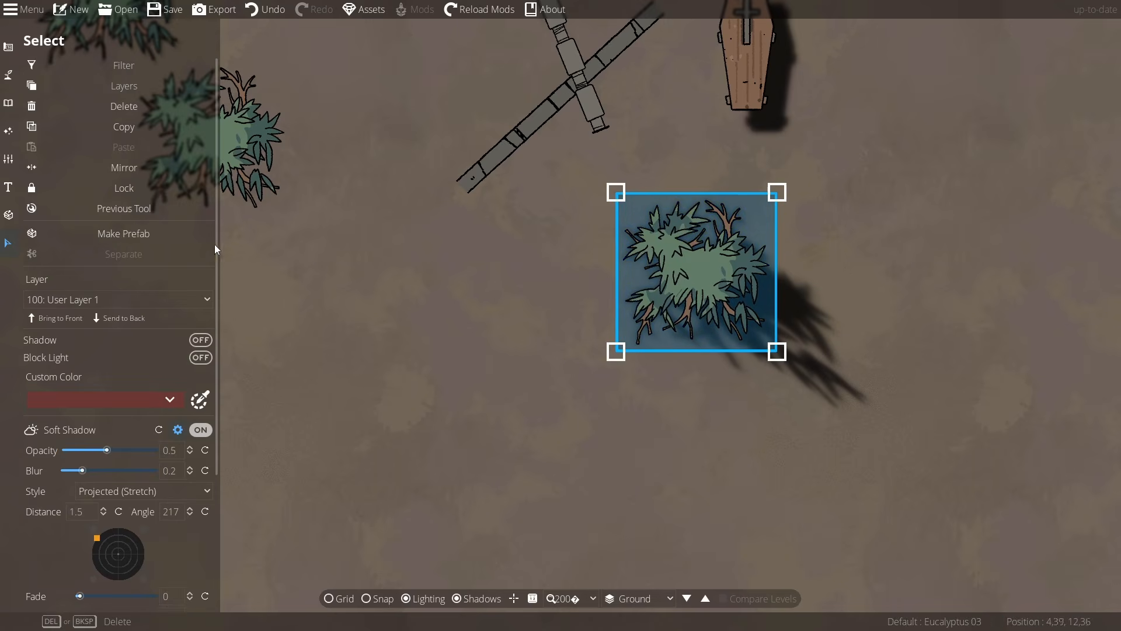
pyautogui.scroll(-5, 218, 316)
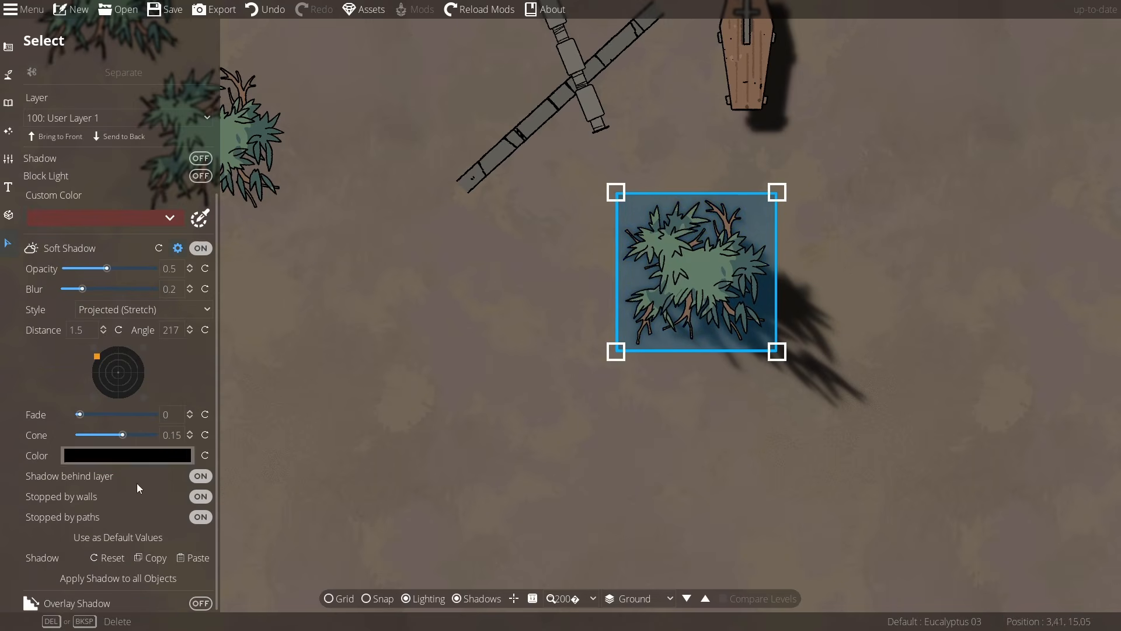
pyautogui.click(118, 538)
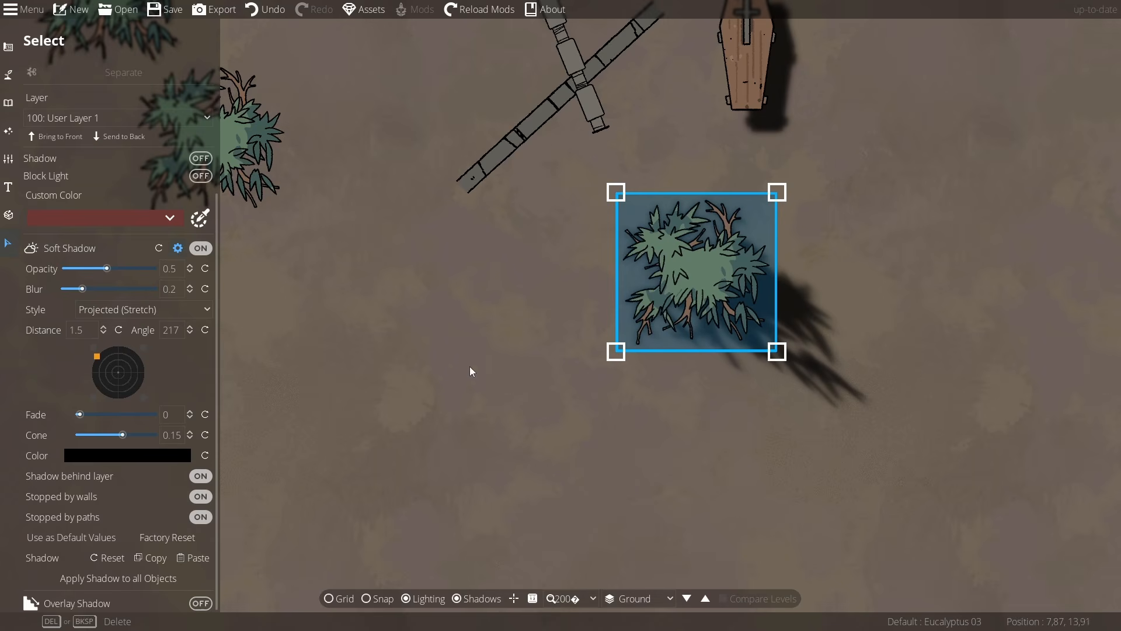
# Step: Move the nearest unshadowed eucalyptus onto open ground and turn on its soft shadow with the saved default values
pyautogui.moveTo(349, 260); pyautogui.dragTo(560, 298)
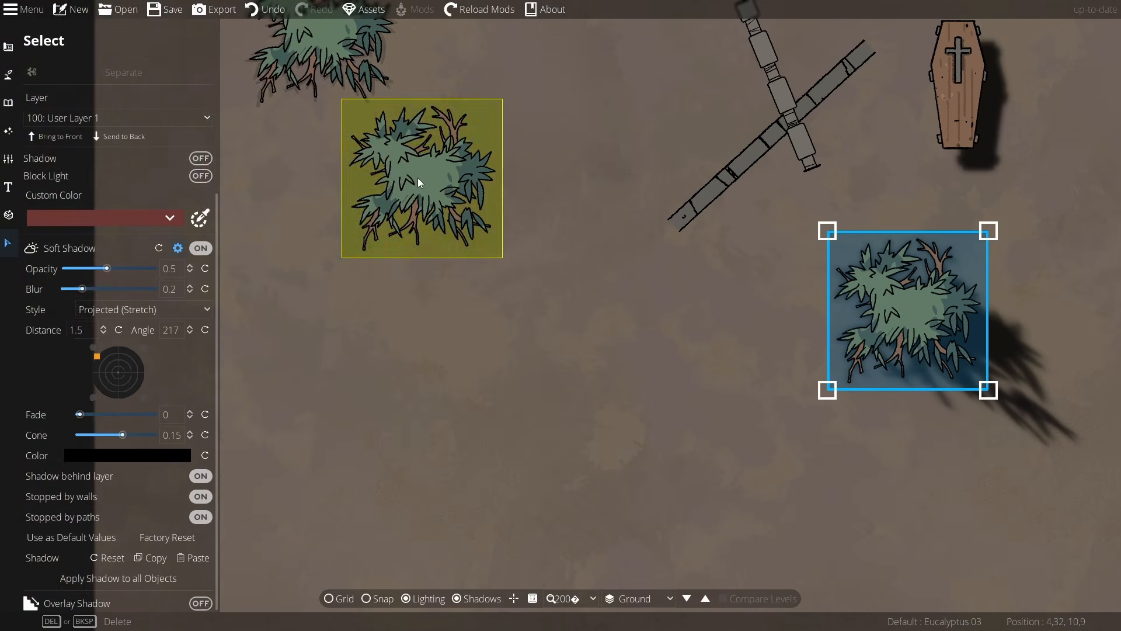
pyautogui.click(418, 183)
pyautogui.moveTo(418, 183); pyautogui.dragTo(519, 310)
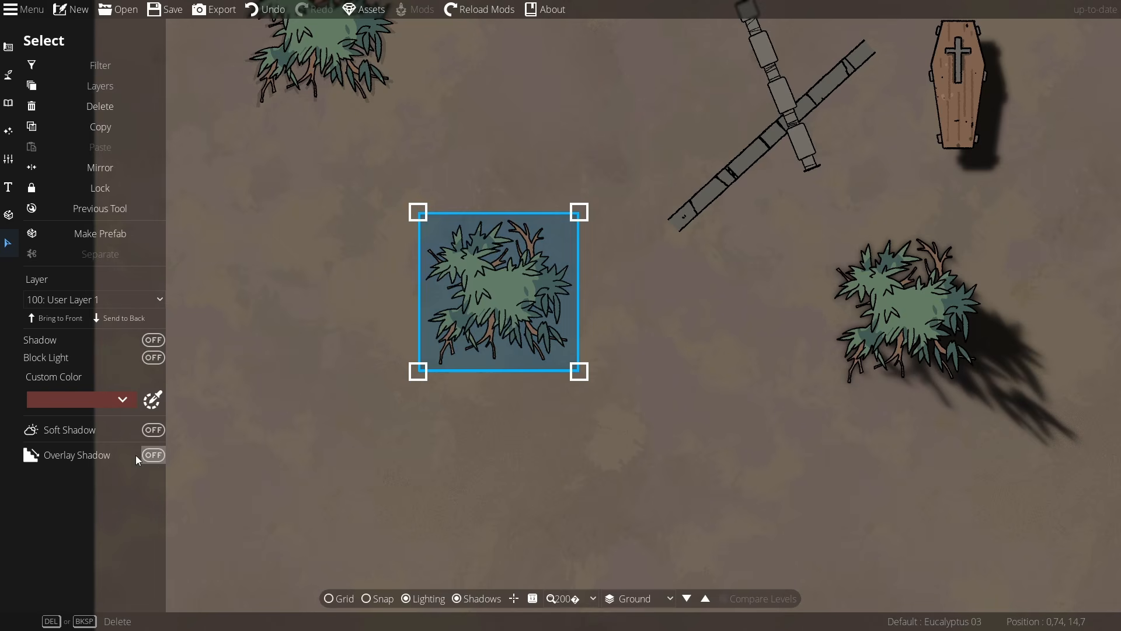
pyautogui.click(153, 429)
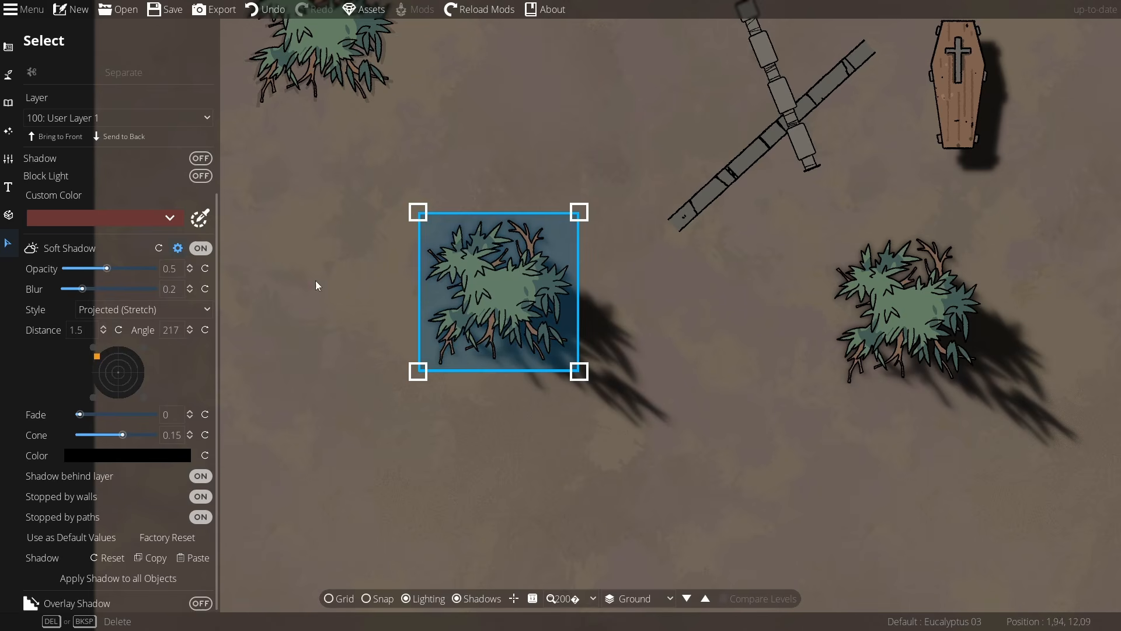
pyautogui.click(756, 435)
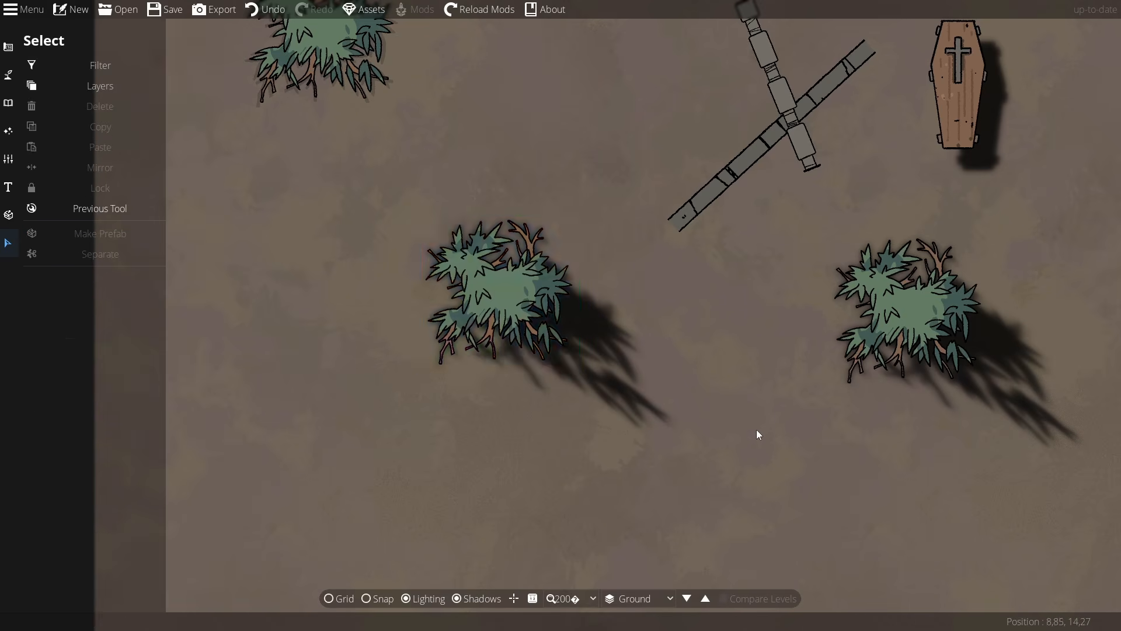
pyautogui.click(508, 299)
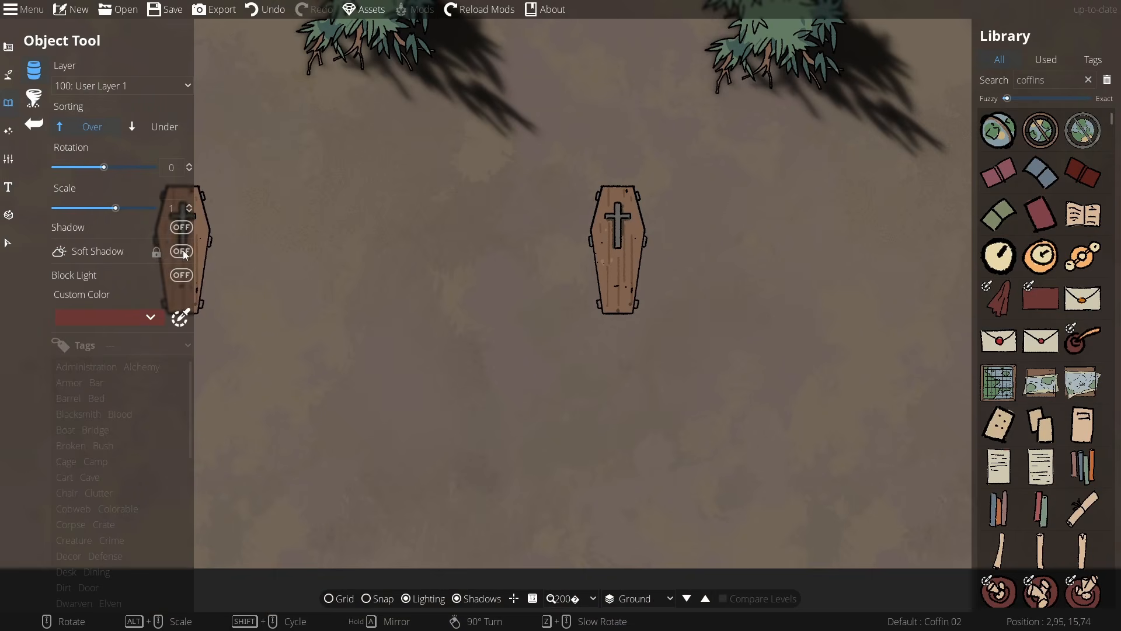
# Step: Turn on soft shadow for the Coffin 02 object being placed, toggle the shadow lock and place a coffin on empty ground
pyautogui.click(181, 252)
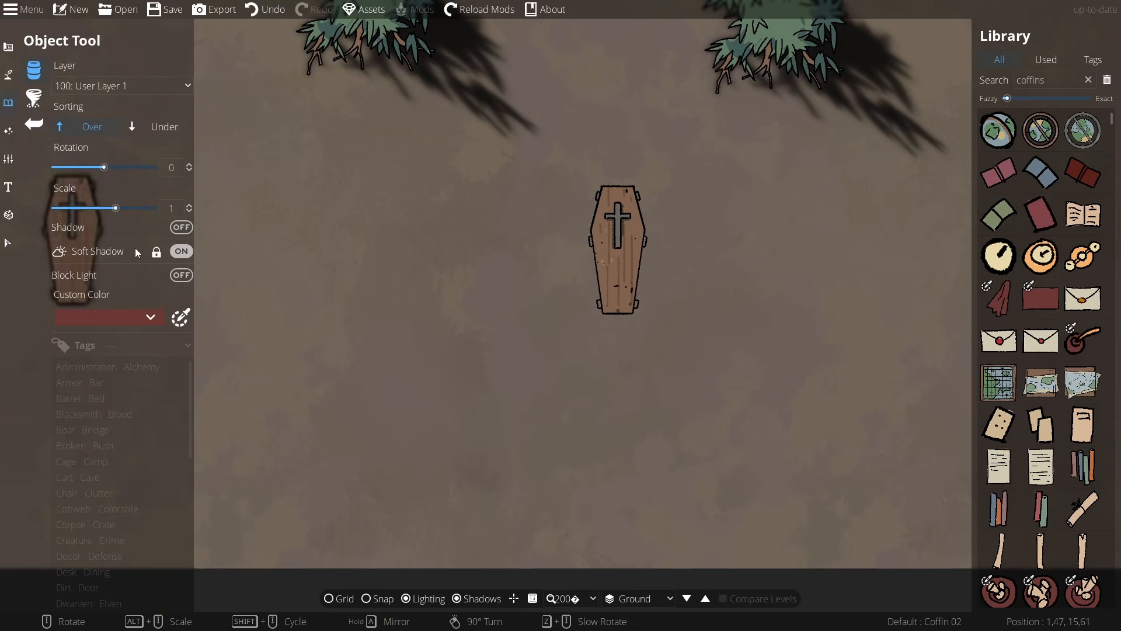
pyautogui.scroll(3, 460, 255)
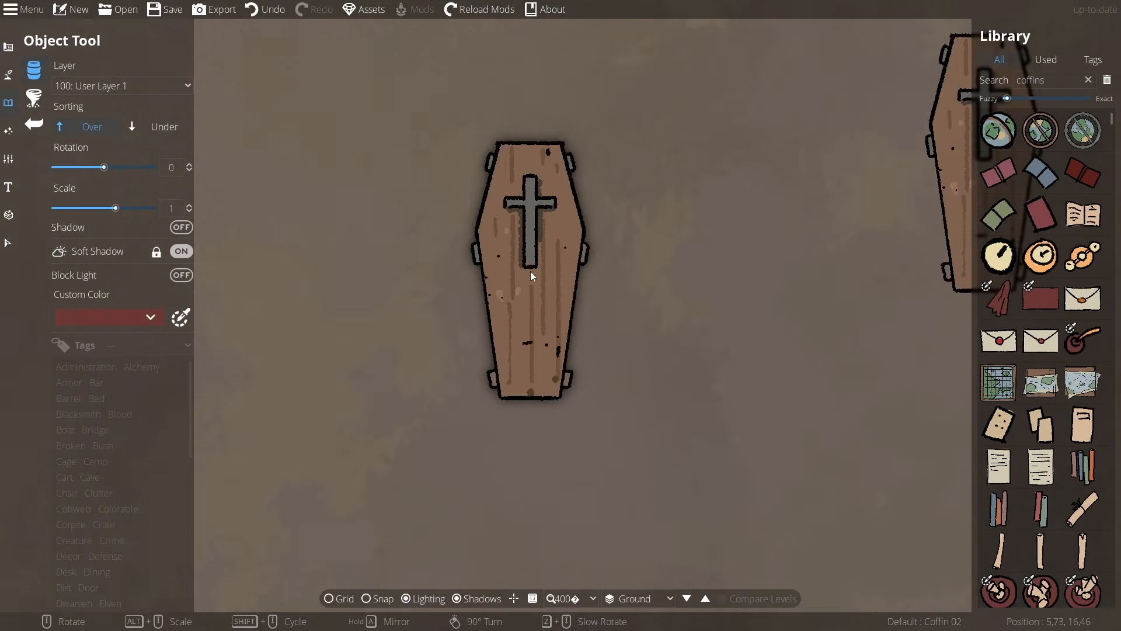
pyautogui.scroll(3, 530, 271)
pyautogui.scroll(-5, 530, 271)
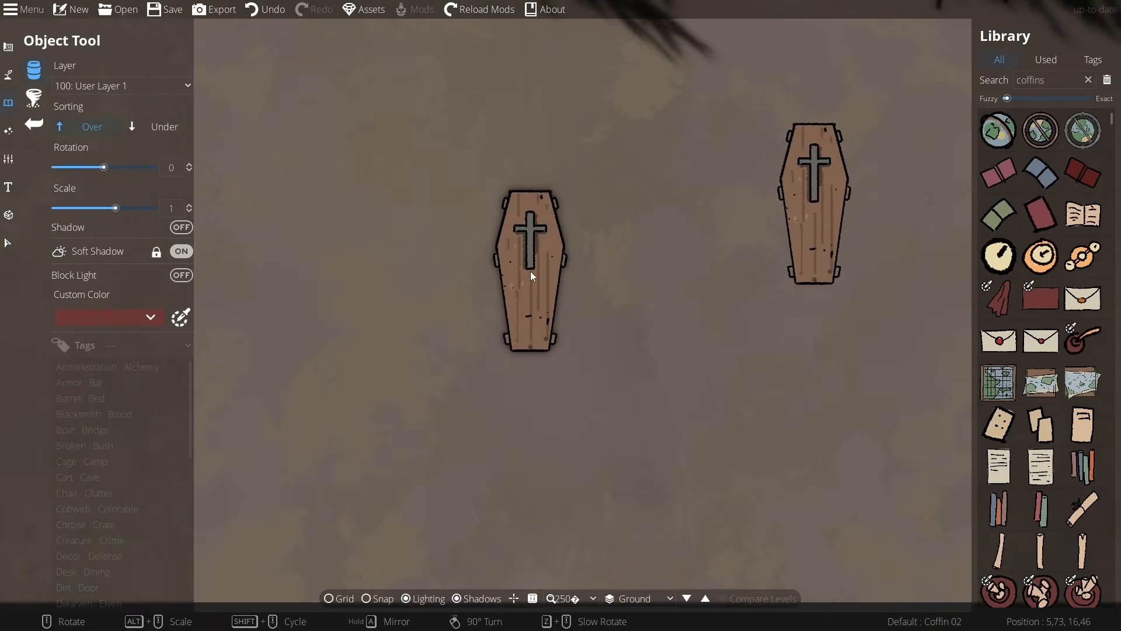
pyautogui.click(155, 255)
pyautogui.click(466, 225)
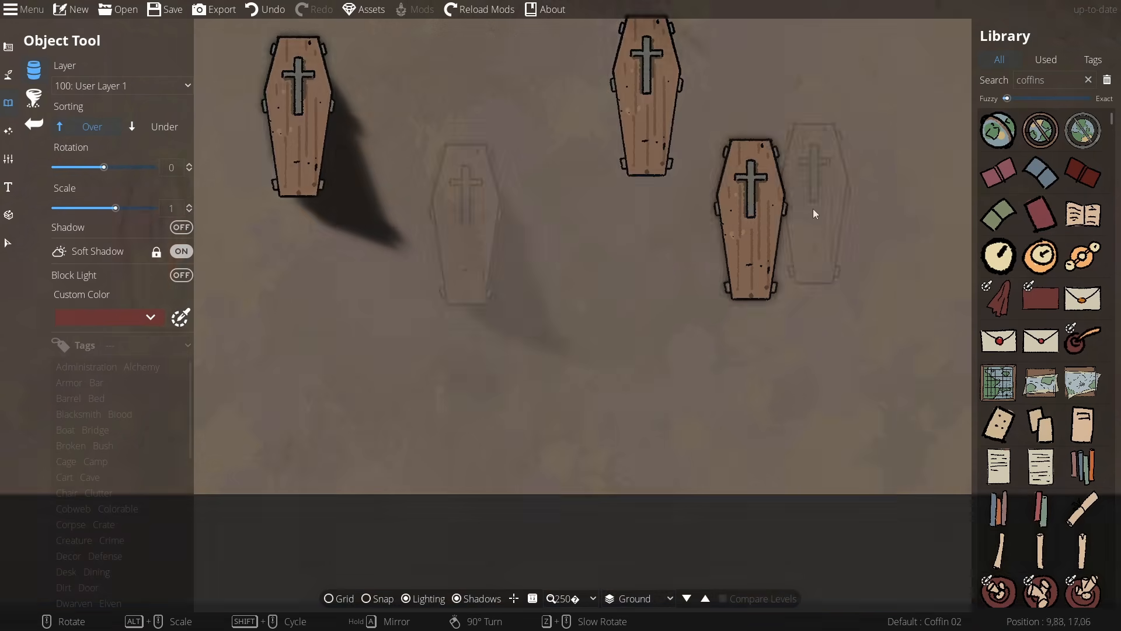
# Step: Choose Atlas Globe Gigant 03 as the object to place on the ground near the coffins
pyautogui.click(1084, 132)
pyautogui.moveTo(809, 266); pyautogui.dragTo(663, 313)
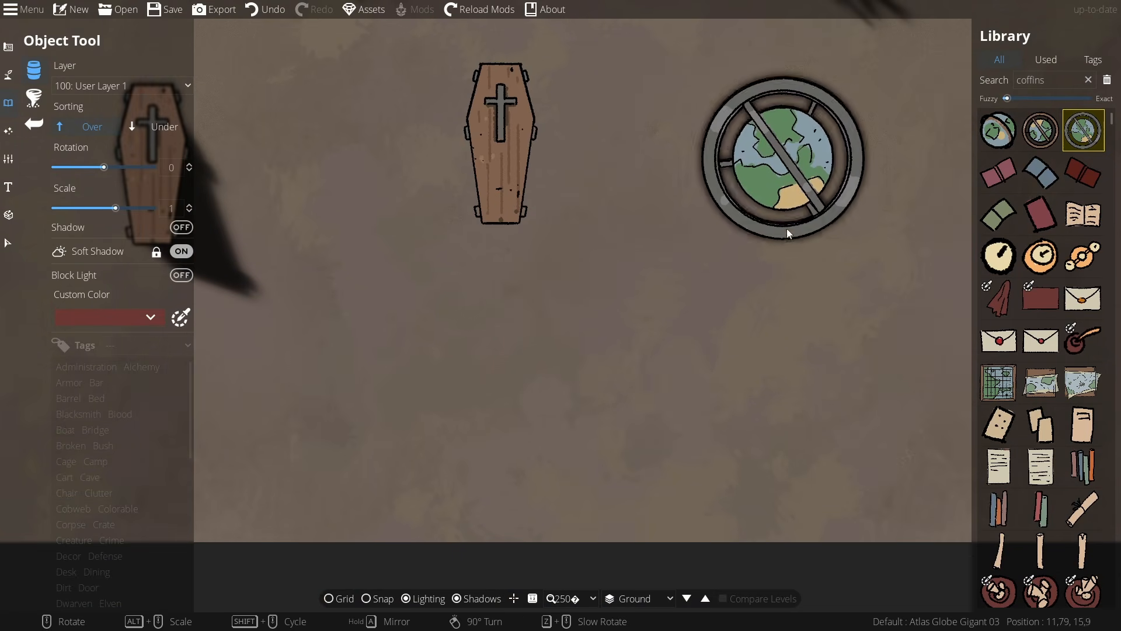
# Step: Place two globes to the right of the coffin, switch the shadow lock and place two more globes on the ground below the coffins
pyautogui.click(783, 157)
pyautogui.click(824, 323)
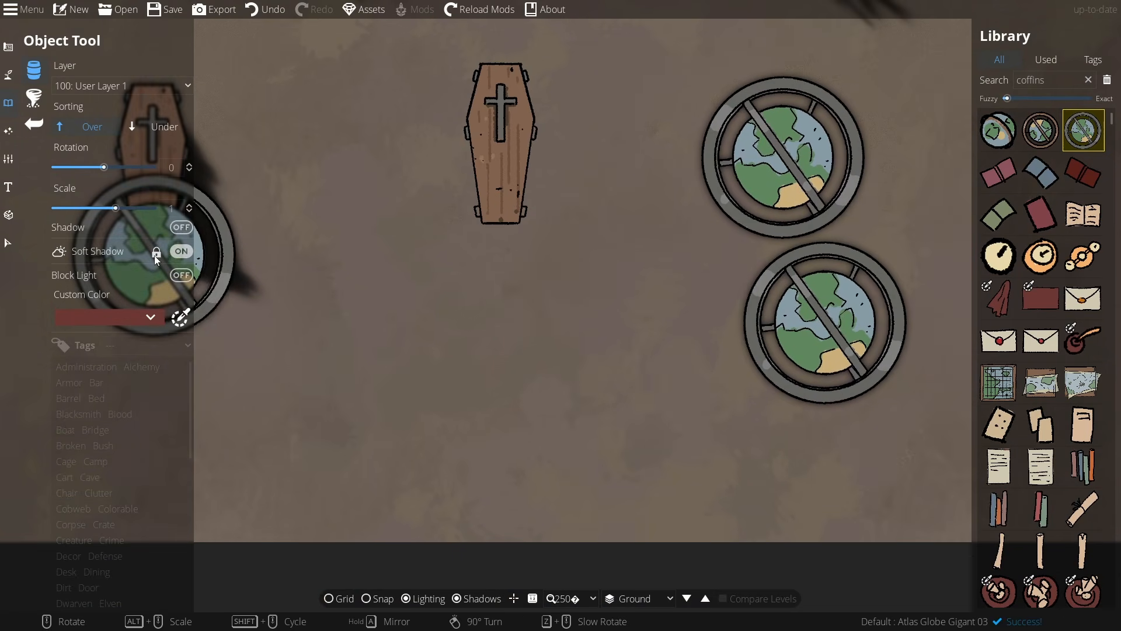
pyautogui.click(542, 352)
pyautogui.moveTo(348, 398); pyautogui.dragTo(546, 422)
pyautogui.click(503, 400)
pyautogui.moveTo(549, 328); pyautogui.dragTo(321, 350)
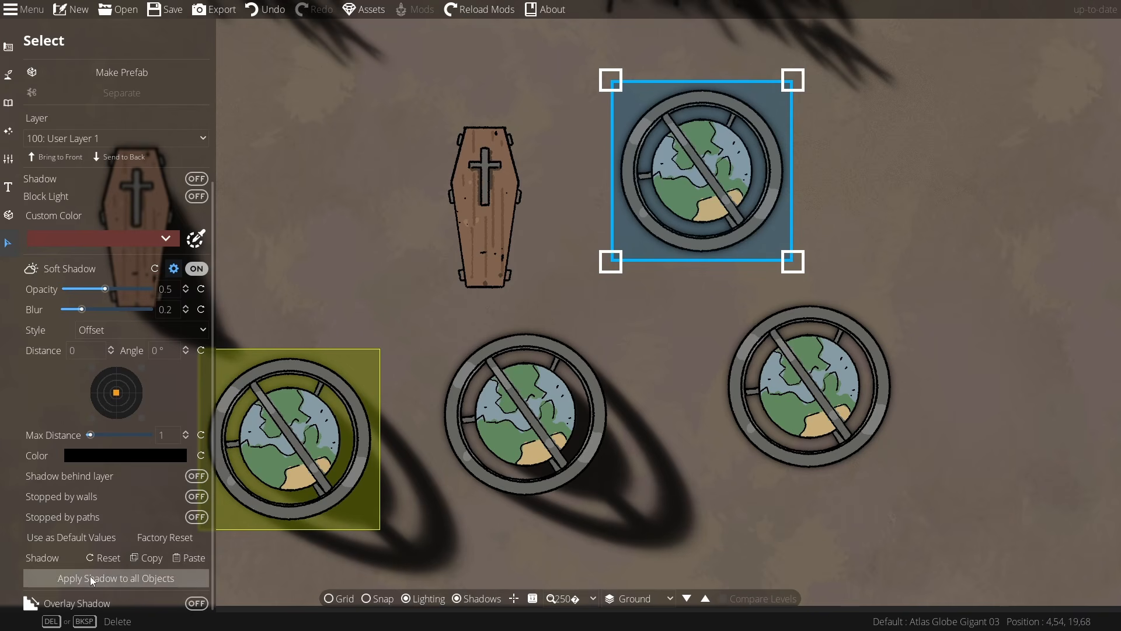
# Step: Try the Filtered layers scope for applying the shadow of the eucalyptus nearest the globes to all objects, without applying it
pyautogui.click(146, 579)
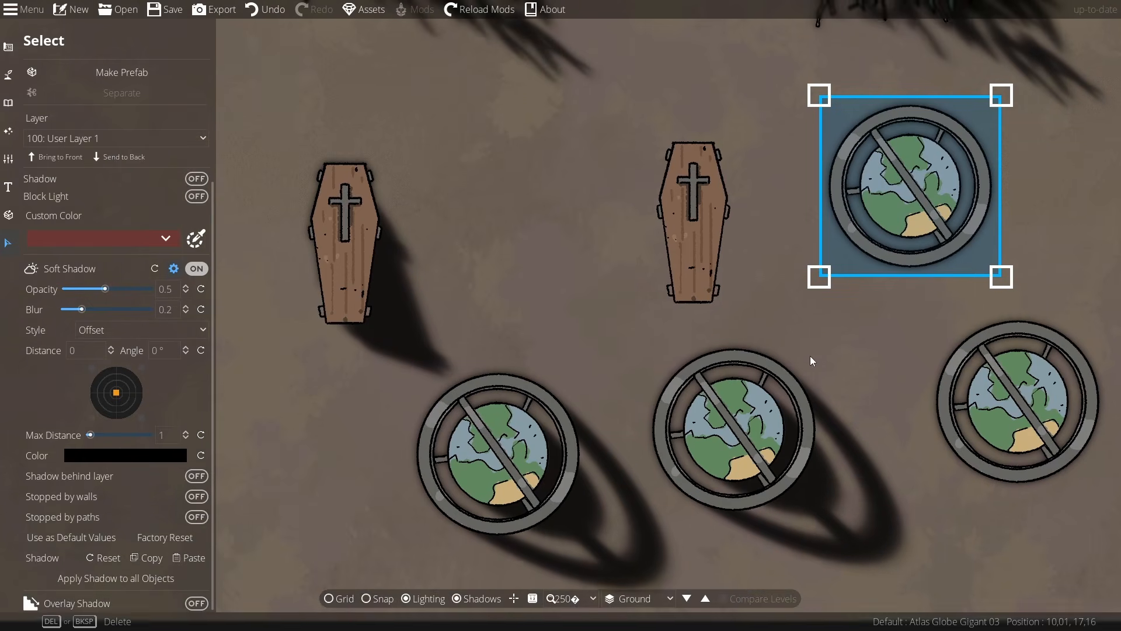
pyautogui.scroll(-8, 700, 367)
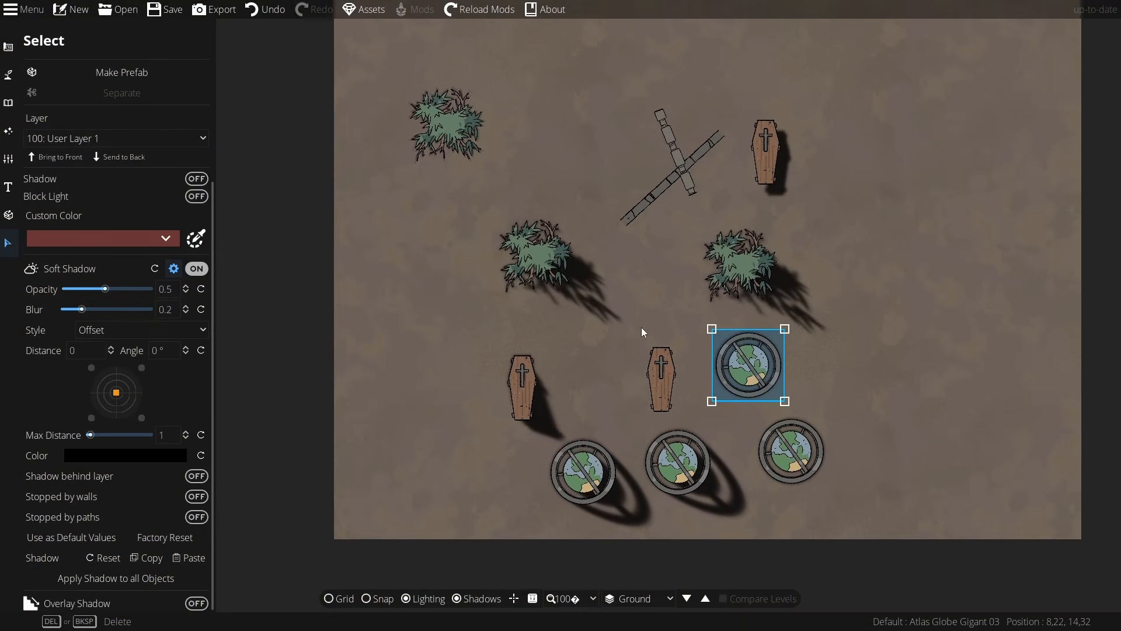
pyautogui.click(774, 285)
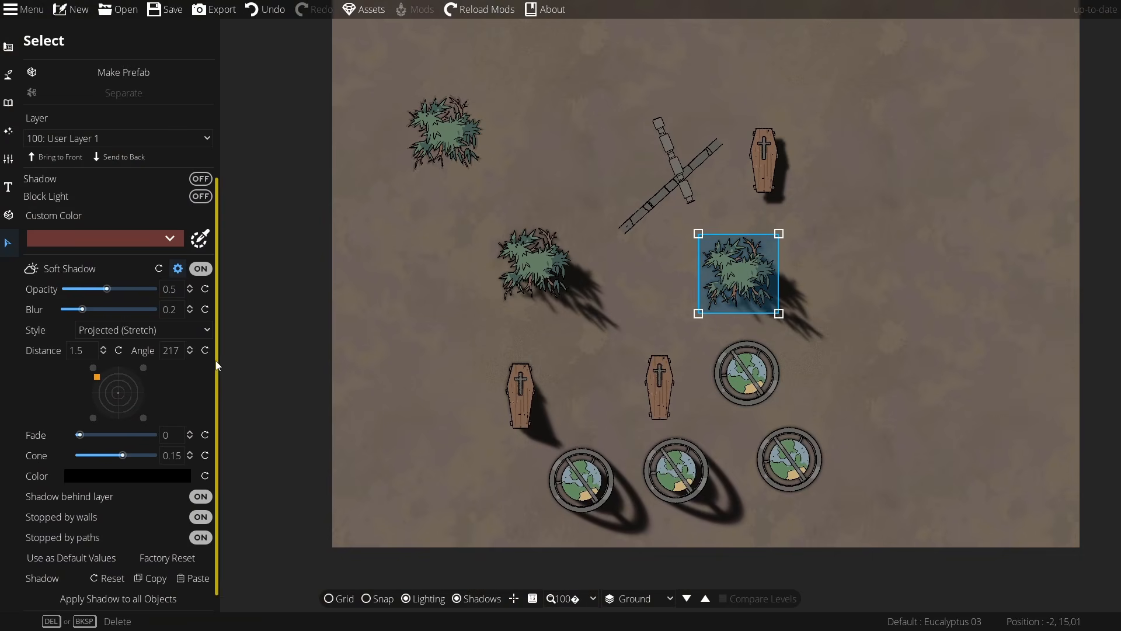
pyautogui.scroll(-1, 217, 366)
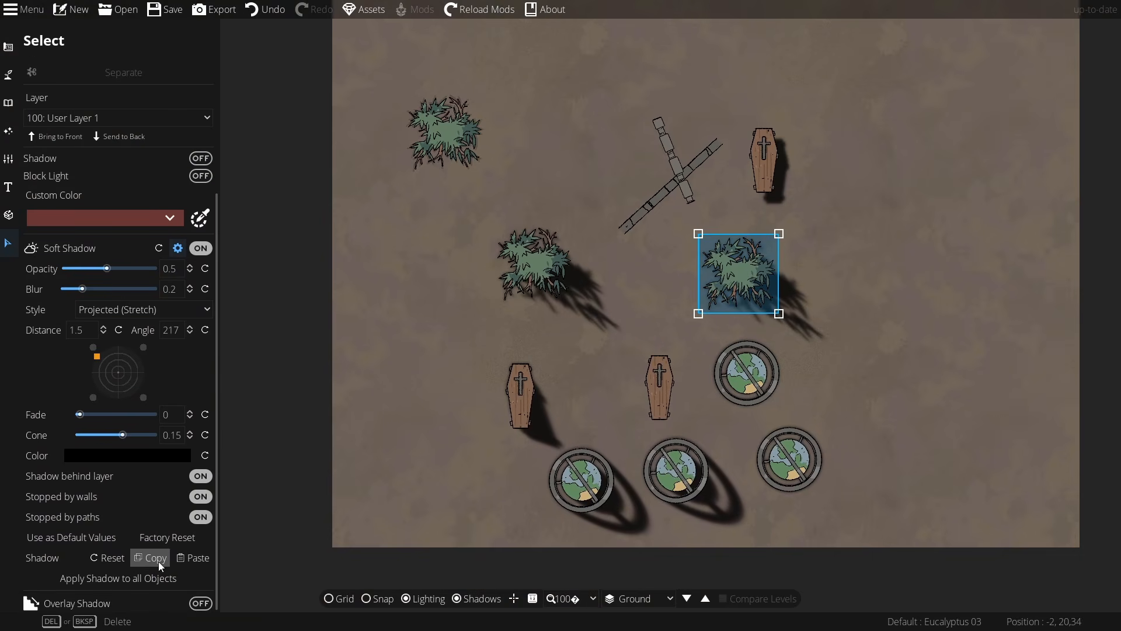
pyautogui.click(114, 578)
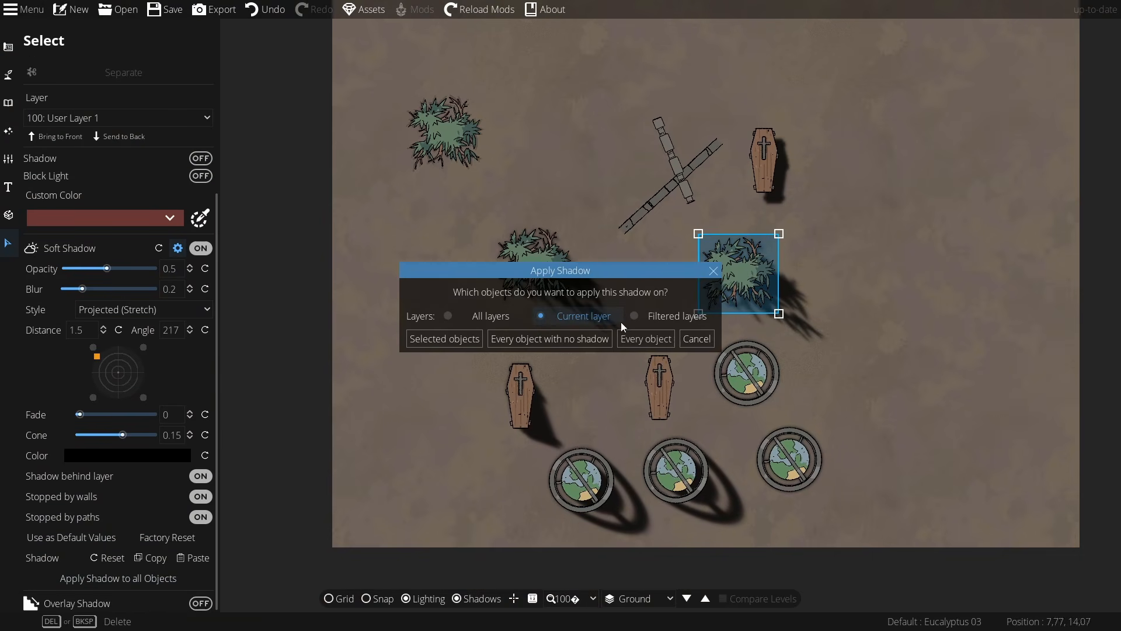
pyautogui.moveTo(609, 275); pyautogui.dragTo(797, 37)
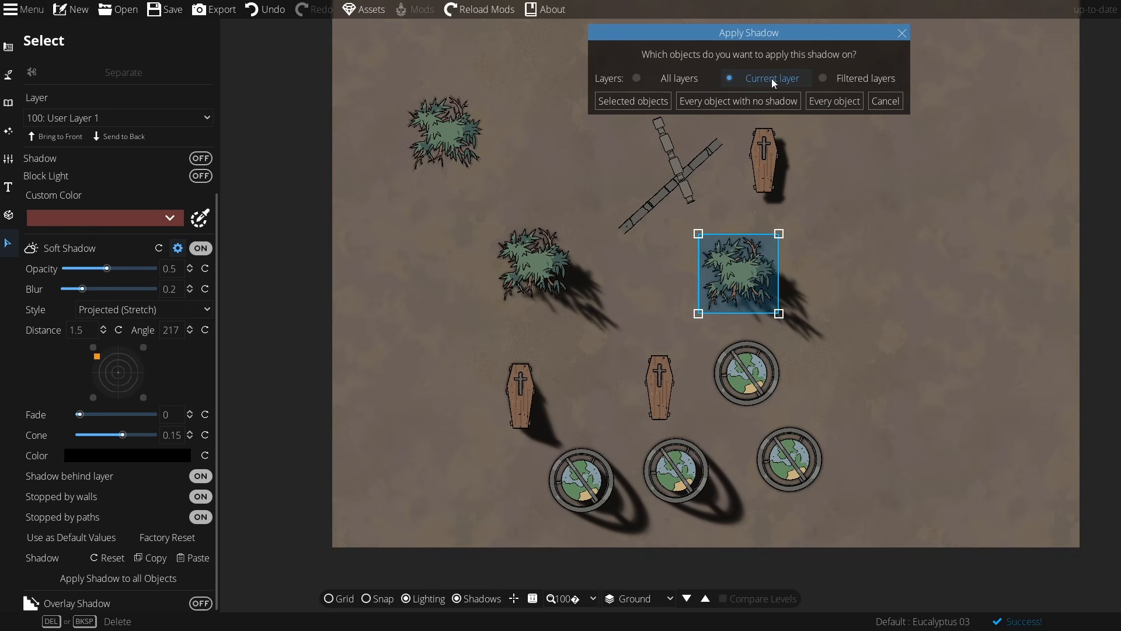
pyautogui.click(871, 76)
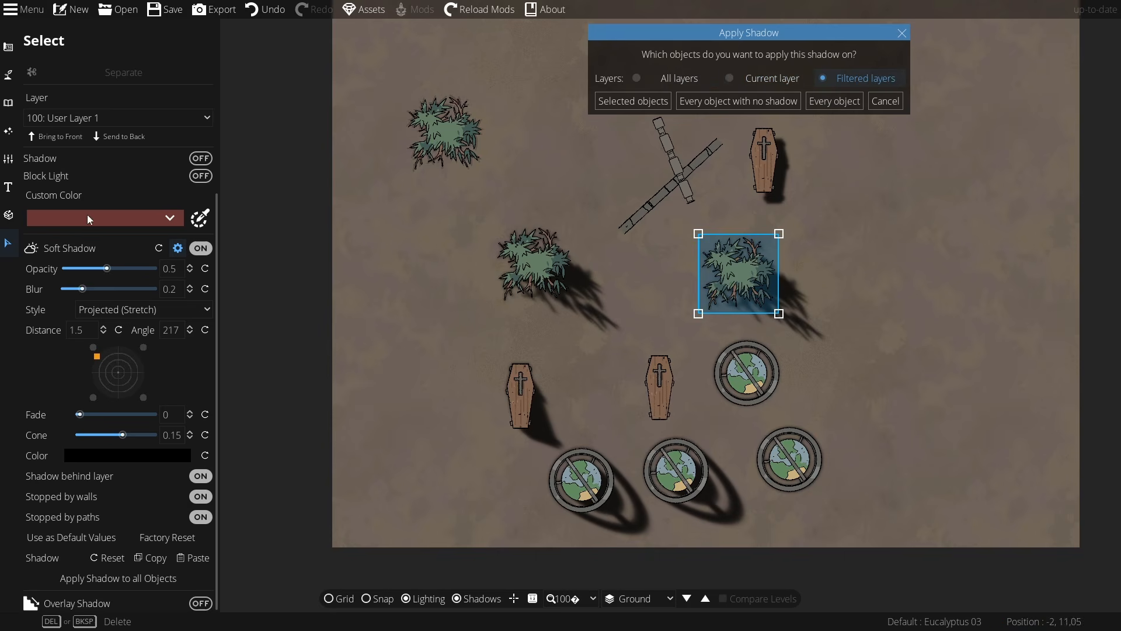
pyautogui.click(915, 115)
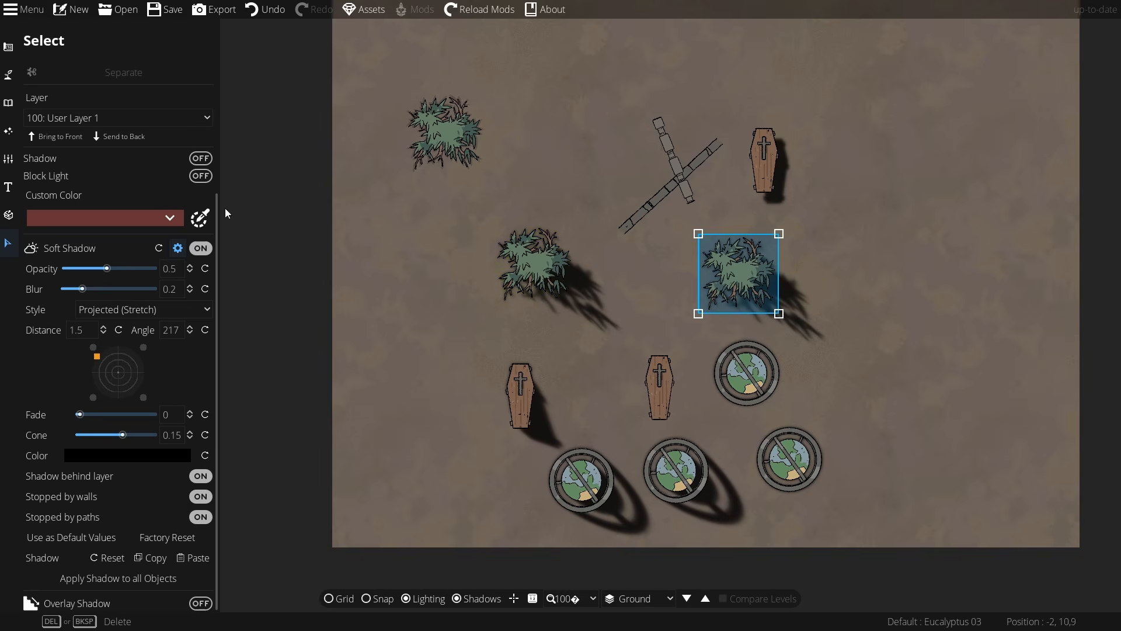
# Step: Try limiting the selection's layer filter to User Layer 1 and User Layer 4, and re-enable all layers
pyautogui.moveTo(217, 202); pyautogui.dragTo(208, 56)
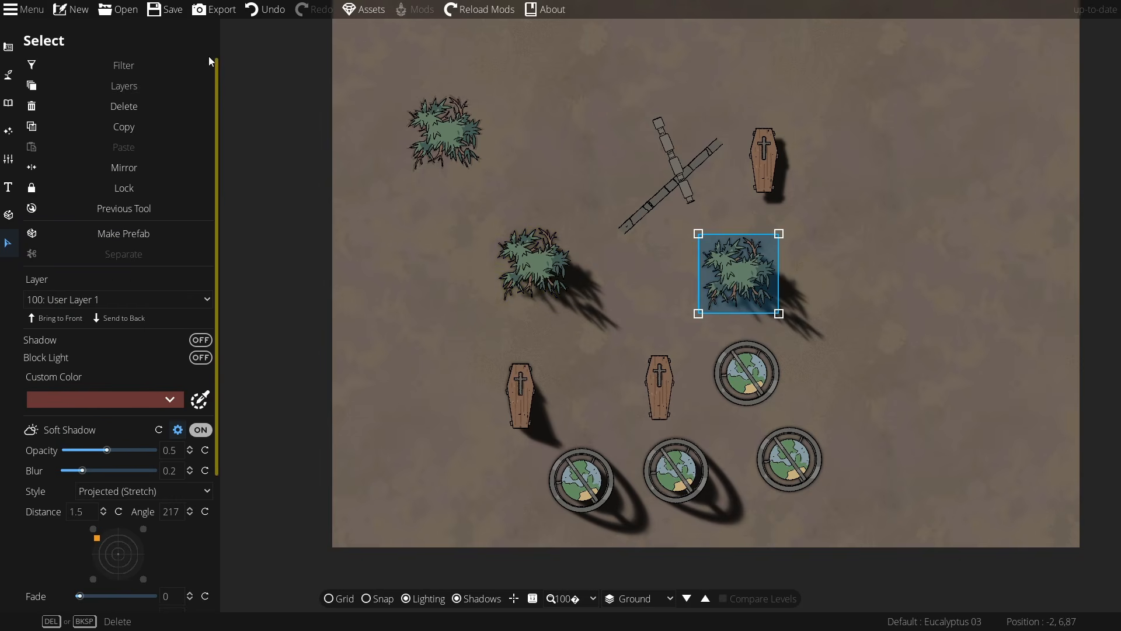
pyautogui.click(137, 94)
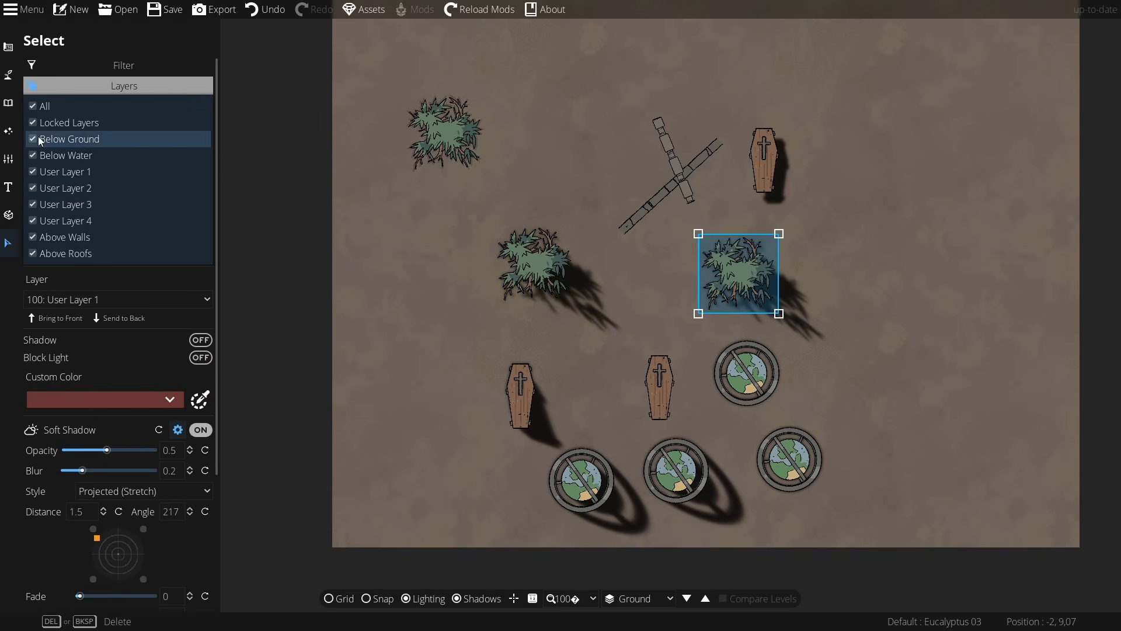
pyautogui.click(34, 107)
pyautogui.click(34, 172)
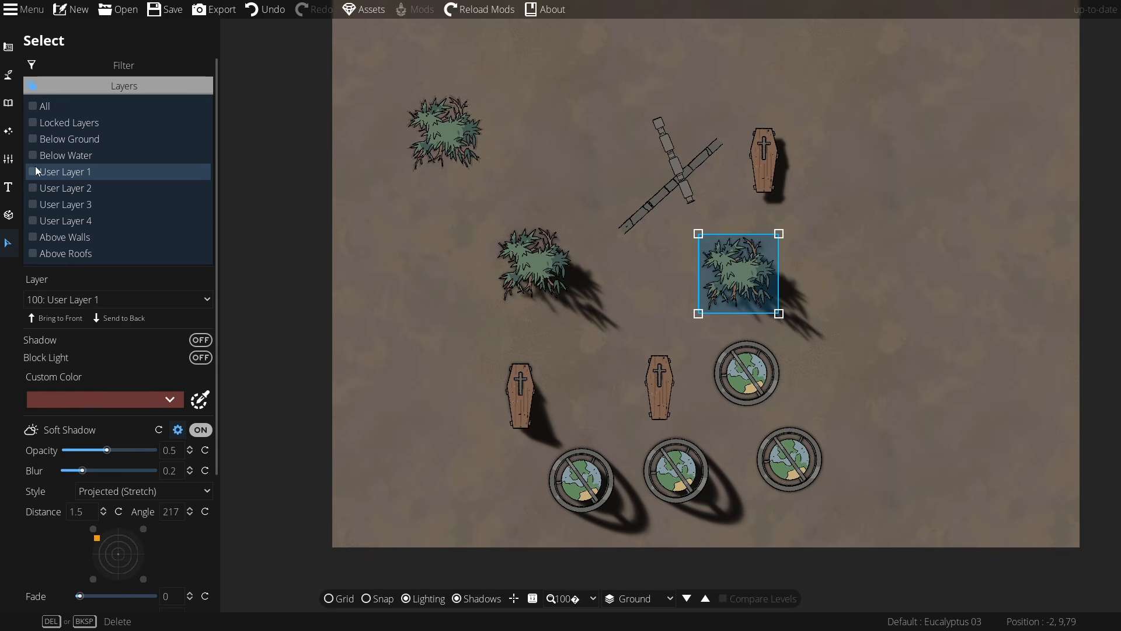
pyautogui.click(34, 220)
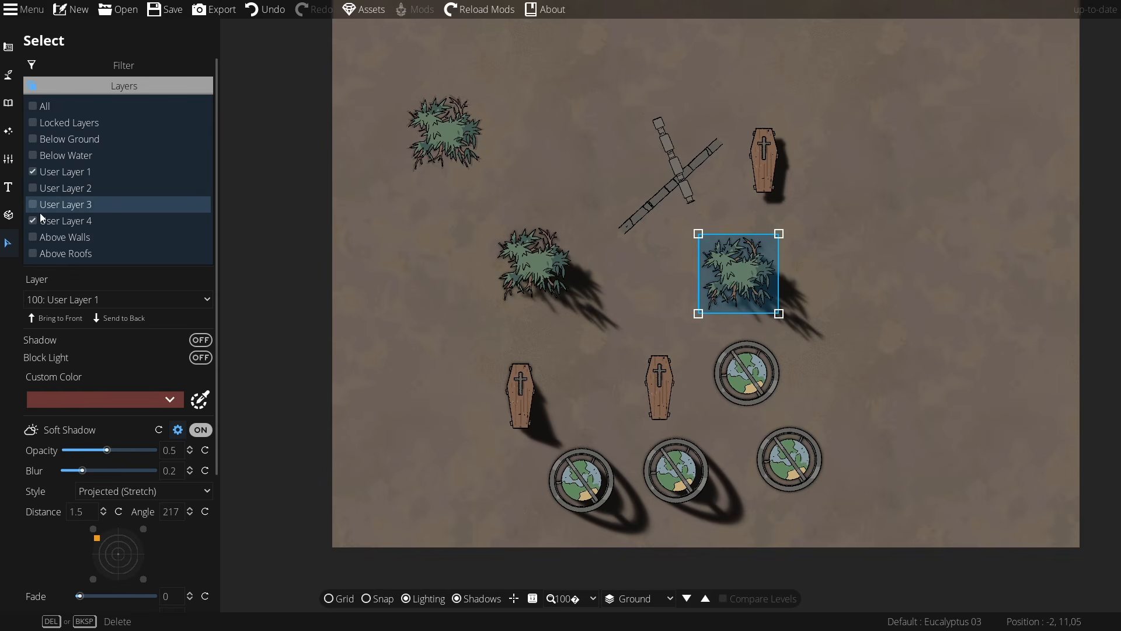
pyautogui.click(43, 107)
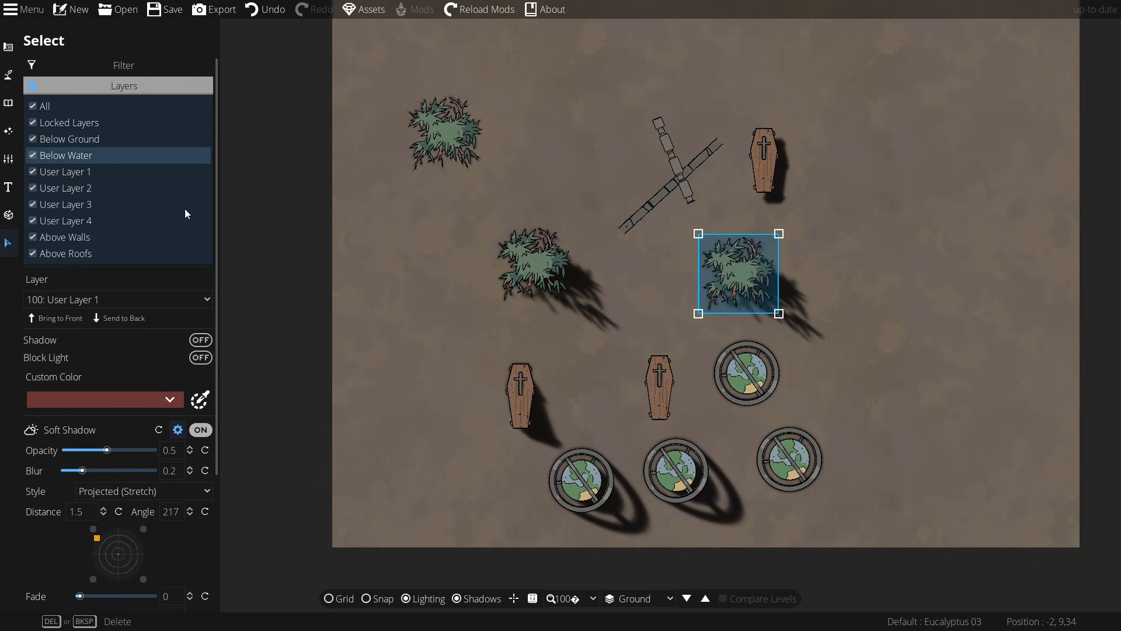
pyautogui.click(841, 244)
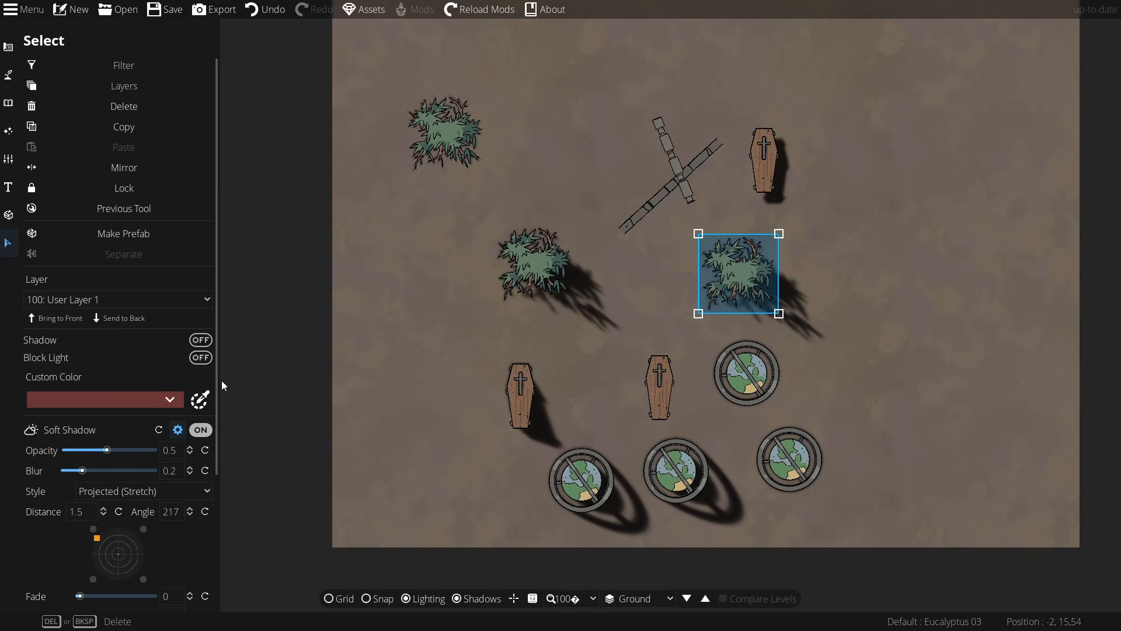
# Step: Apply the selected eucalyptus's soft shadow to every object on all layers
pyautogui.scroll(-3, 216, 408)
pyautogui.click(143, 578)
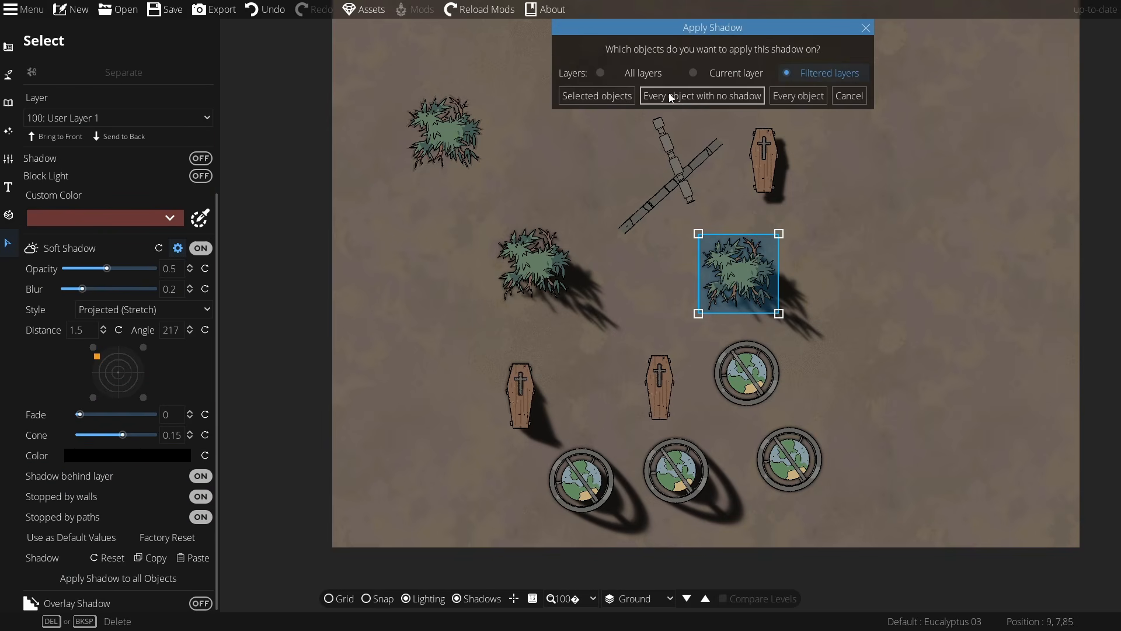
pyautogui.click(618, 76)
pyautogui.click(806, 95)
pyautogui.click(962, 216)
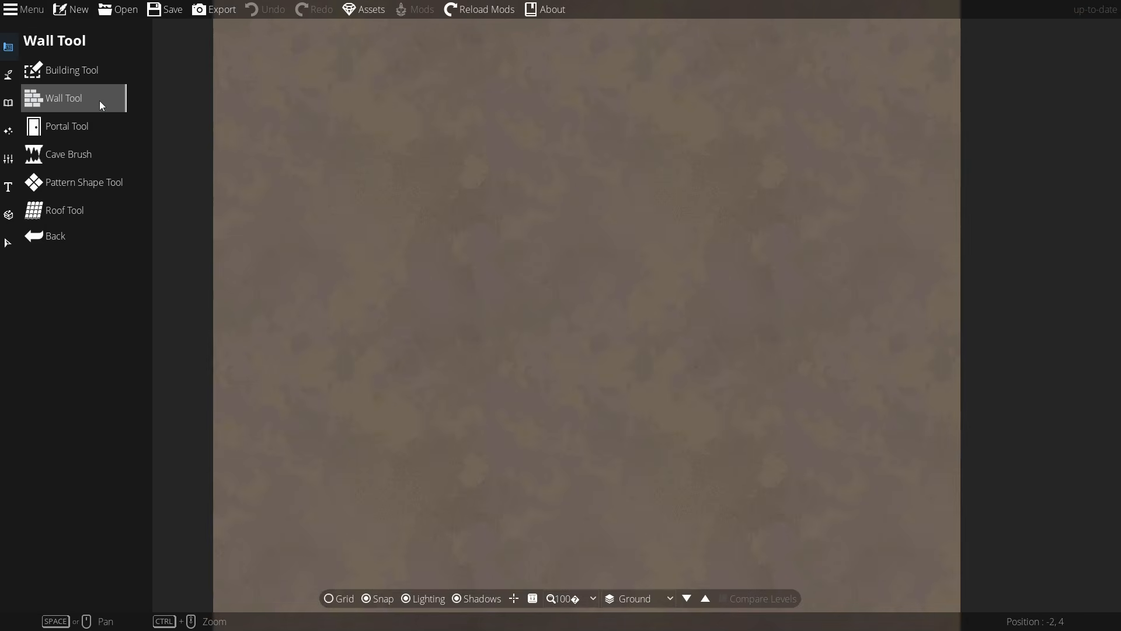
# Step: Draw a horizontal Battlements wall about 6 squares long with a Simple soft shadow on both sides
pyautogui.click(100, 100)
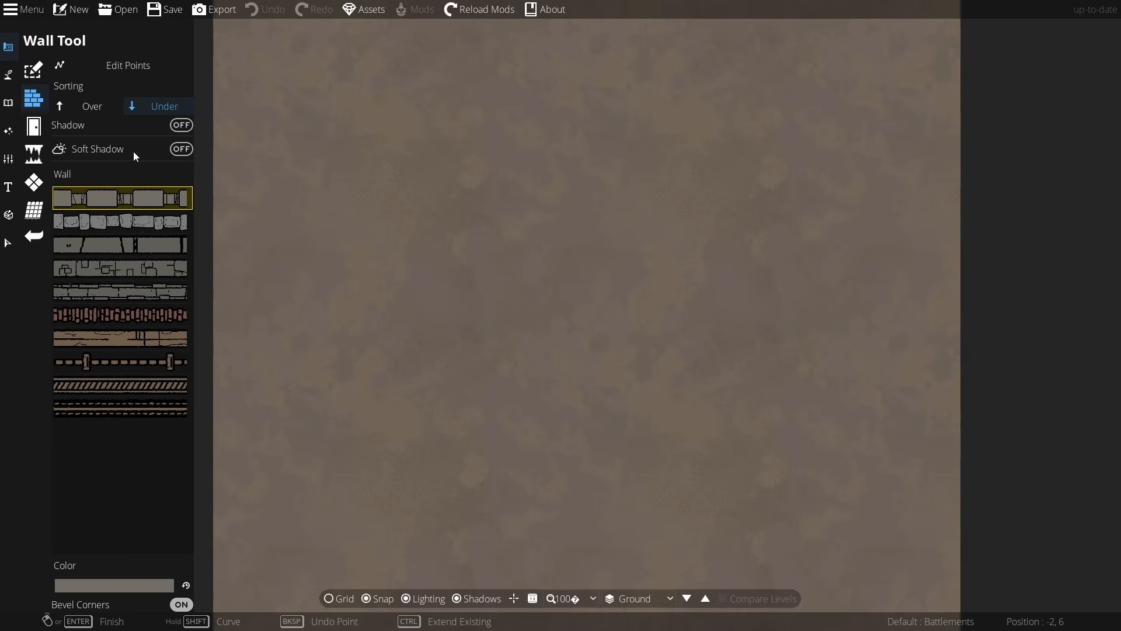
pyautogui.click(181, 149)
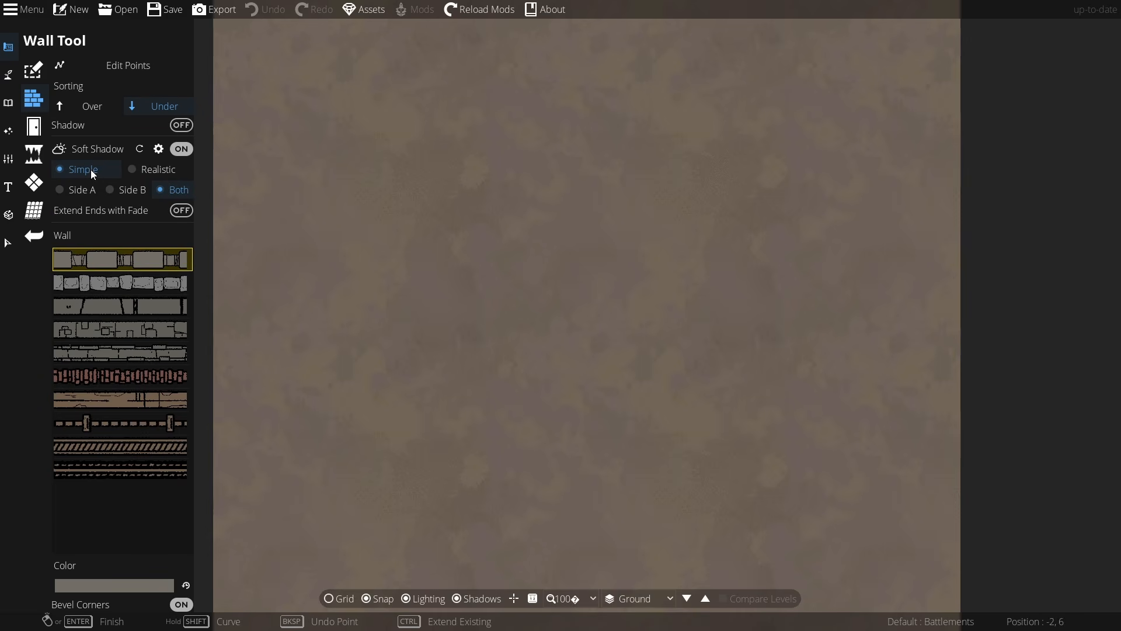
pyautogui.click(170, 171)
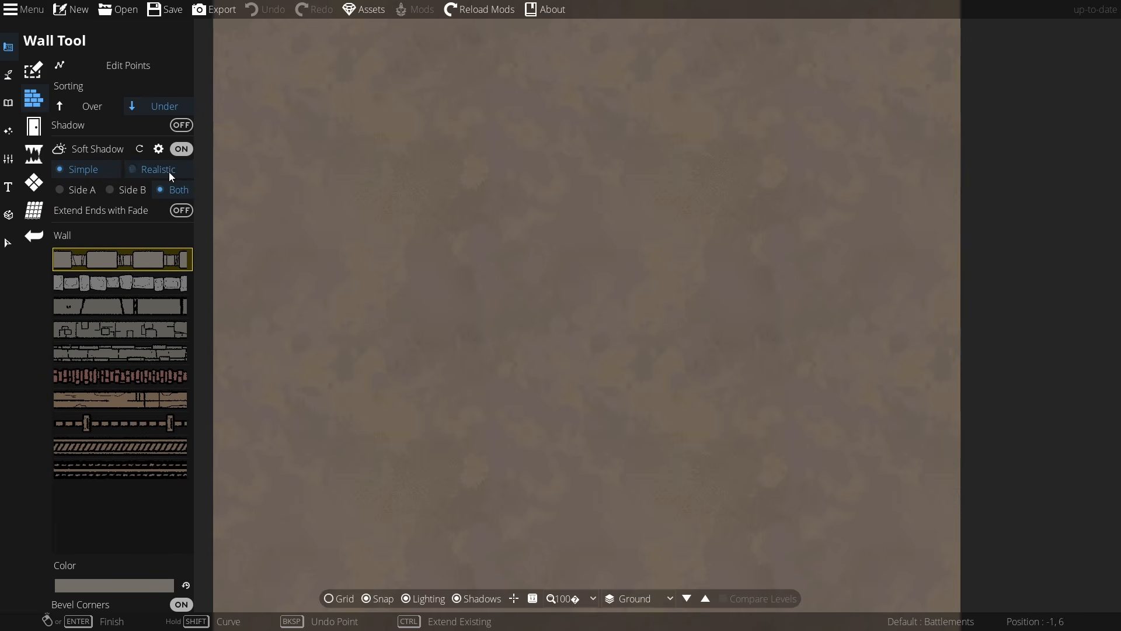
pyautogui.click(94, 174)
pyautogui.click(334, 160)
pyautogui.doubleClick(535, 159)
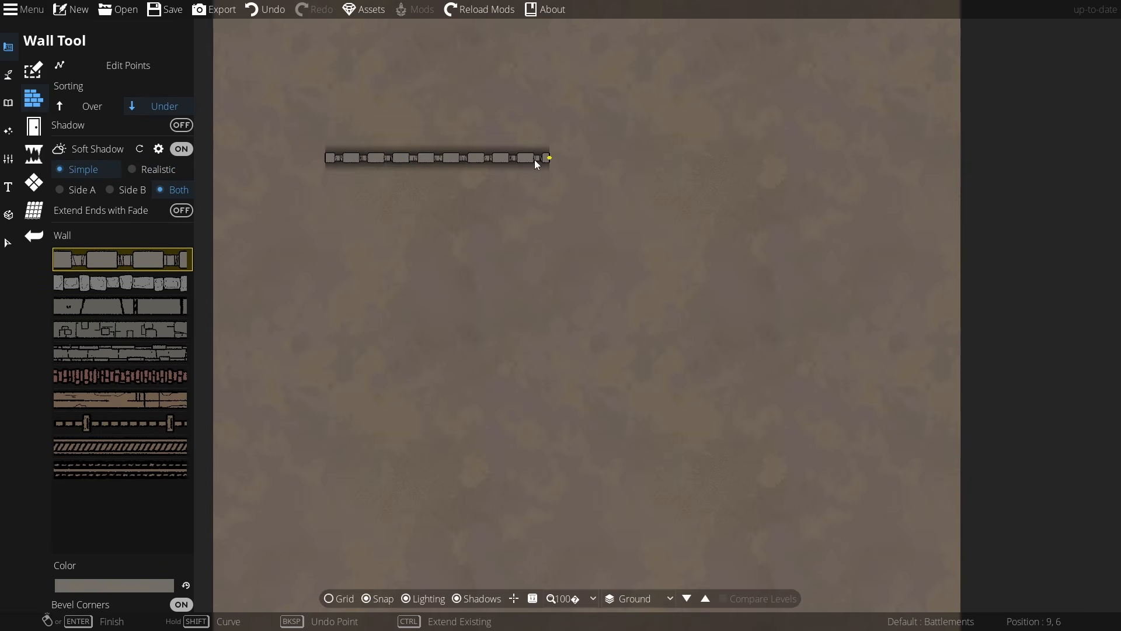
# Step: Draw a second wall of the same length below the first, with a Realistic soft shadow on both sides
pyautogui.scroll(2, 395, 159)
pyautogui.click(151, 175)
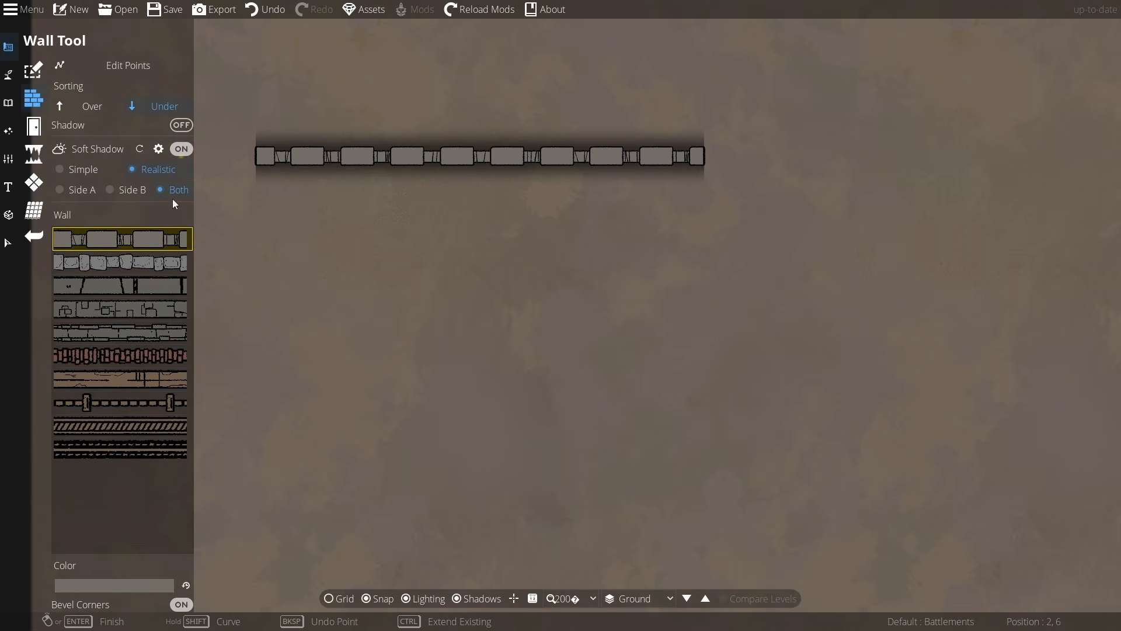
pyautogui.click(244, 236)
pyautogui.click(696, 233)
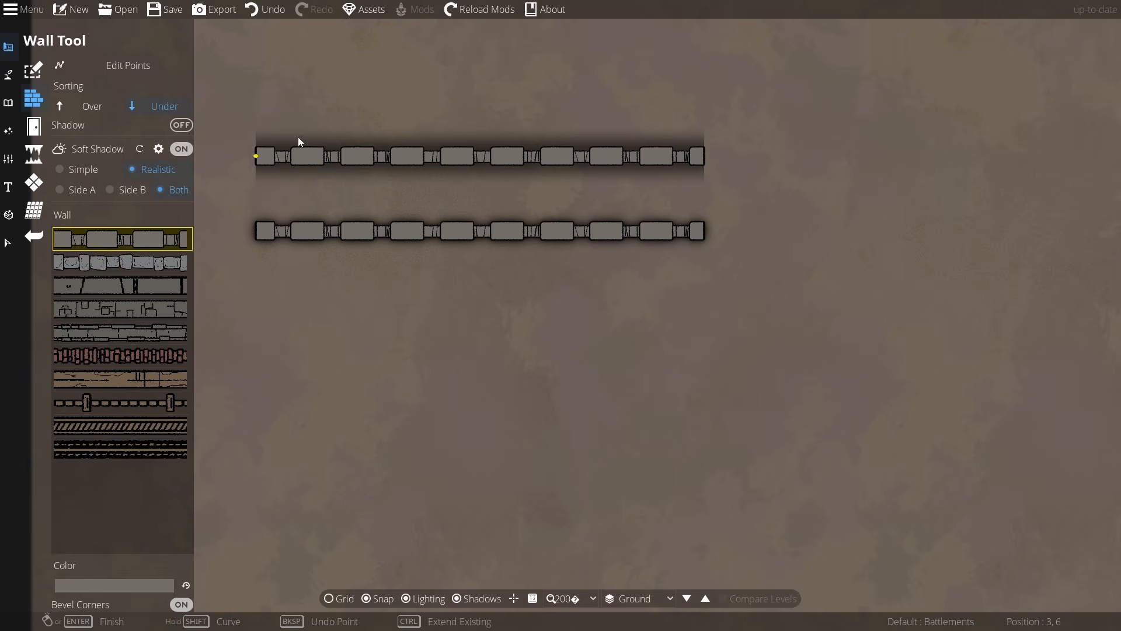
# Step: Draw a horizontal wall about 5 squares long below the first pair, with a Simple soft shadow on both sides
pyautogui.click(89, 167)
pyautogui.moveTo(406, 348); pyautogui.dragTo(462, 240)
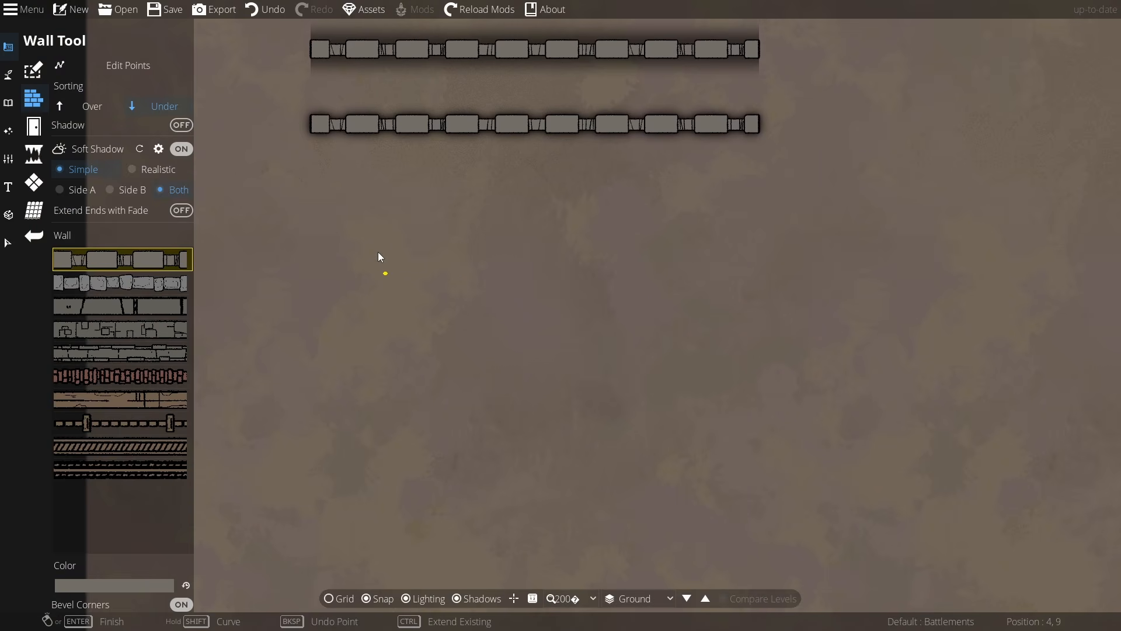
pyautogui.moveTo(390, 251); pyautogui.dragTo(518, 268)
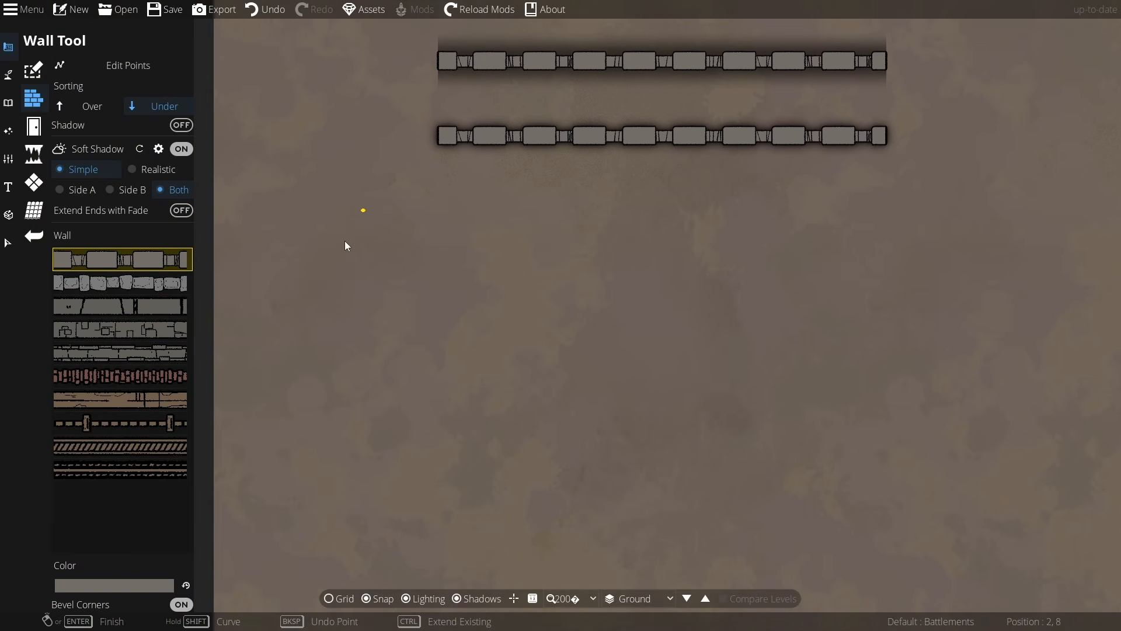
pyautogui.click(330, 268)
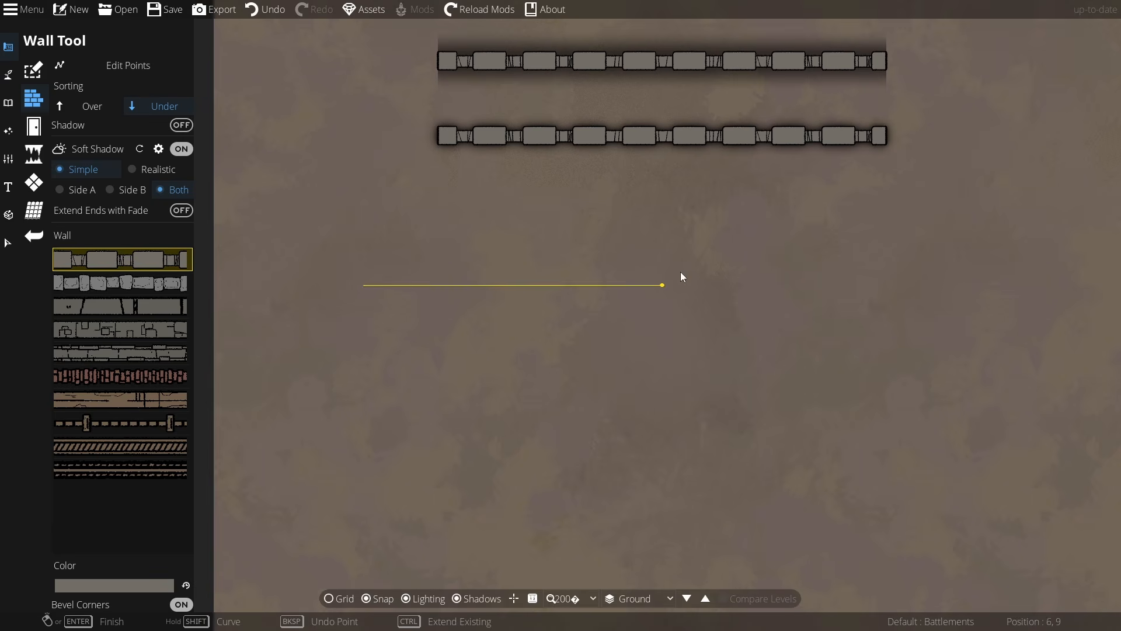
pyautogui.click(737, 285)
pyautogui.rightClick(737, 285)
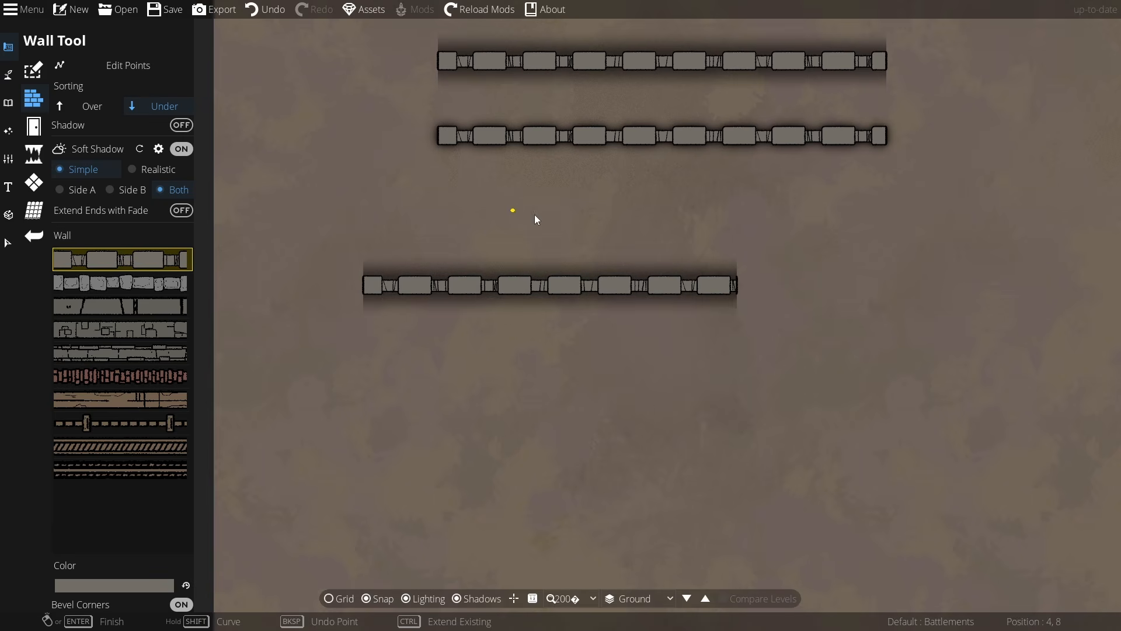
# Step: Draw a parallel wall about 5 squares long, left to right, with a Simple soft shadow on Side A only
pyautogui.click(73, 191)
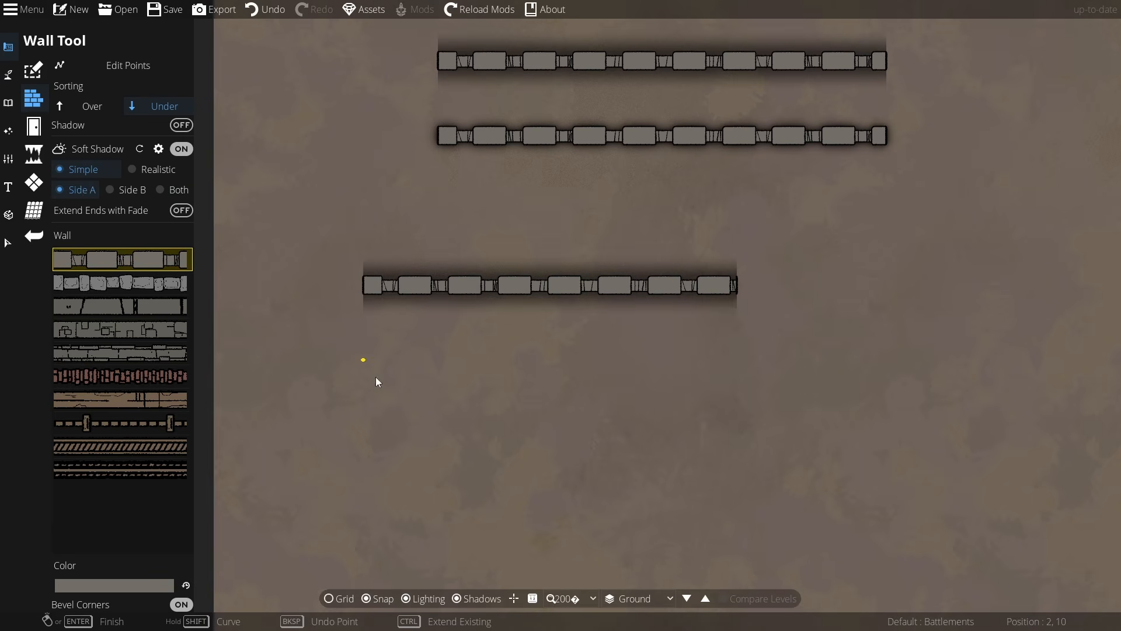
pyautogui.click(363, 359)
pyautogui.click(737, 360)
pyautogui.rightClick(684, 372)
# Step: Draw another parallel wall about 5 squares long, left to right, with a Simple soft shadow on Side B only
pyautogui.click(143, 192)
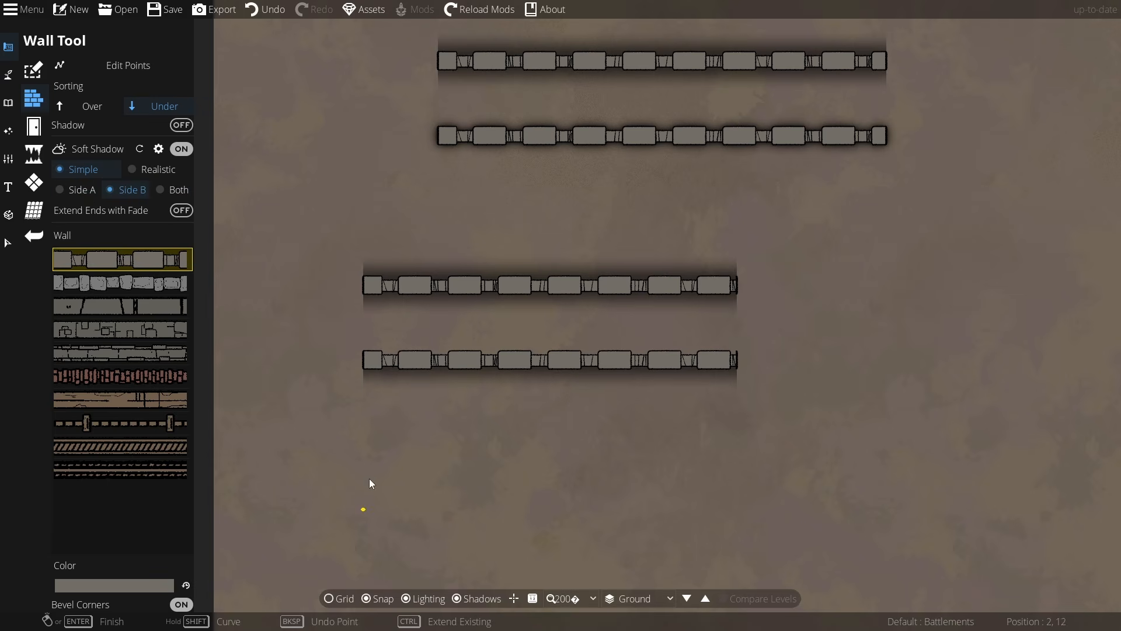
pyautogui.click(407, 437)
pyautogui.click(737, 434)
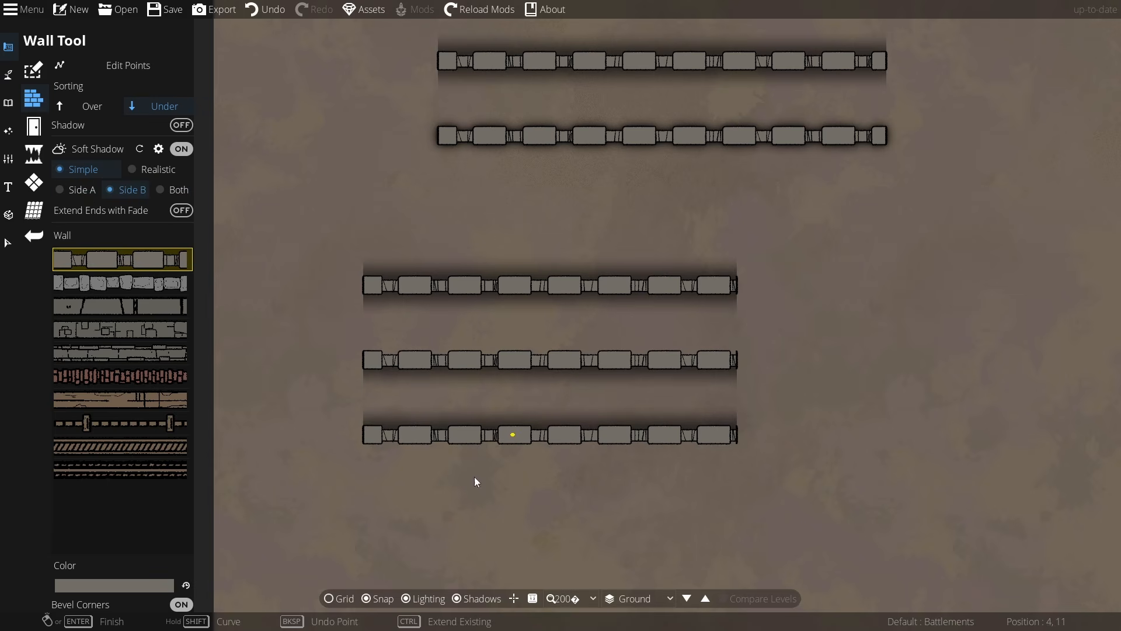
# Step: Draw two more Side B walls below, one right to left and one left to right, and set the soft shadow type to Realistic
pyautogui.moveTo(474, 476); pyautogui.dragTo(513, 283)
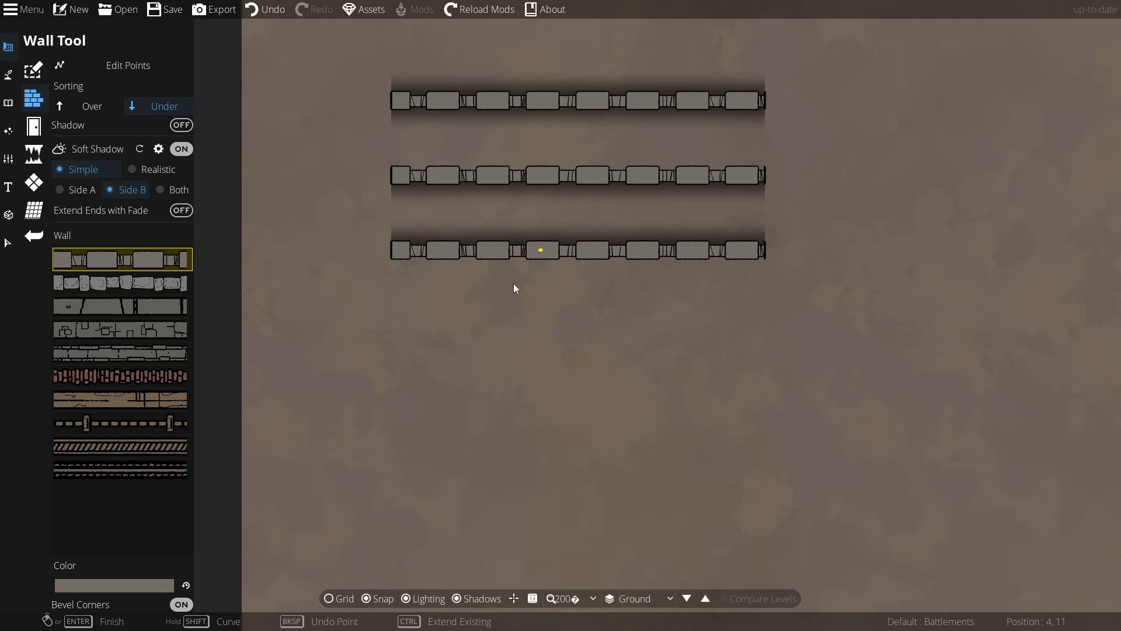
pyautogui.click(766, 320)
pyautogui.click(419, 324)
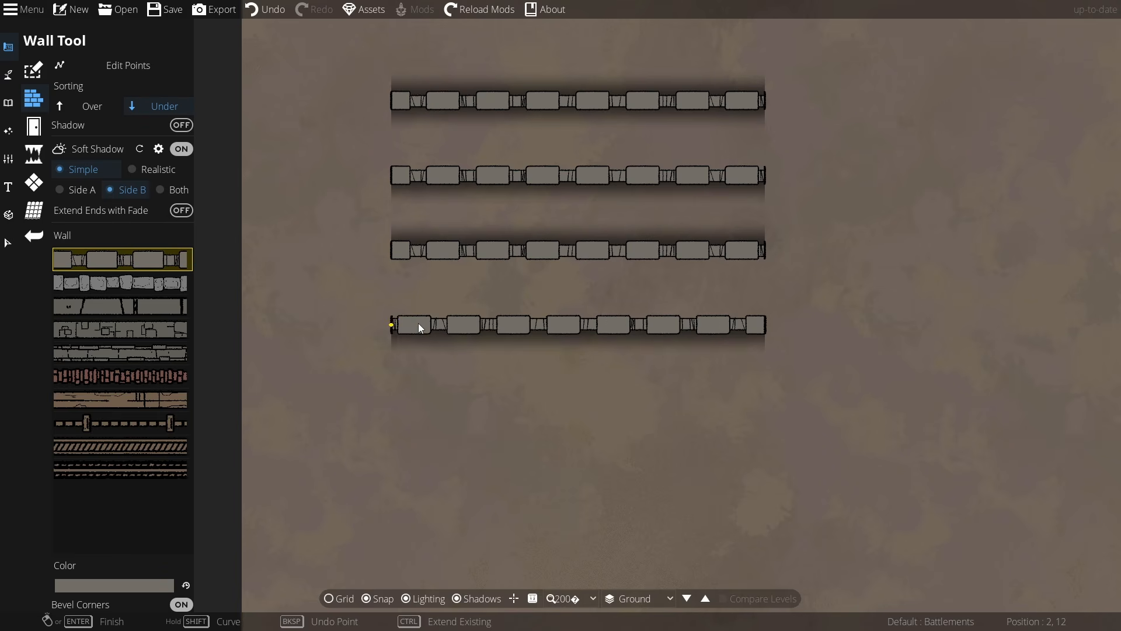
pyautogui.click(355, 385)
pyautogui.click(772, 408)
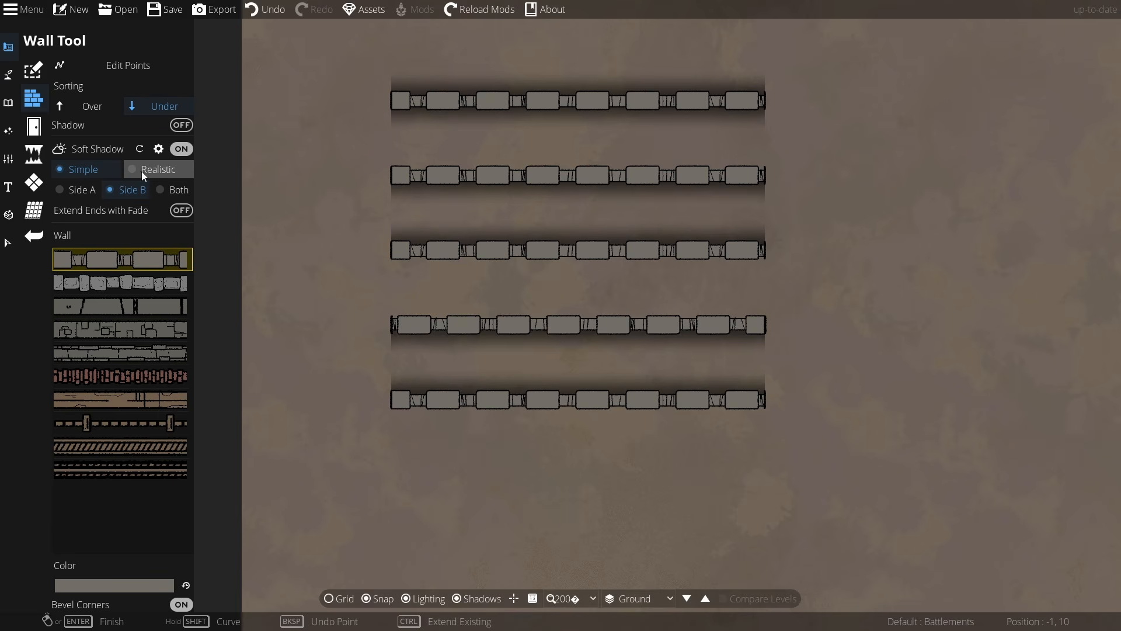
pyautogui.click(171, 167)
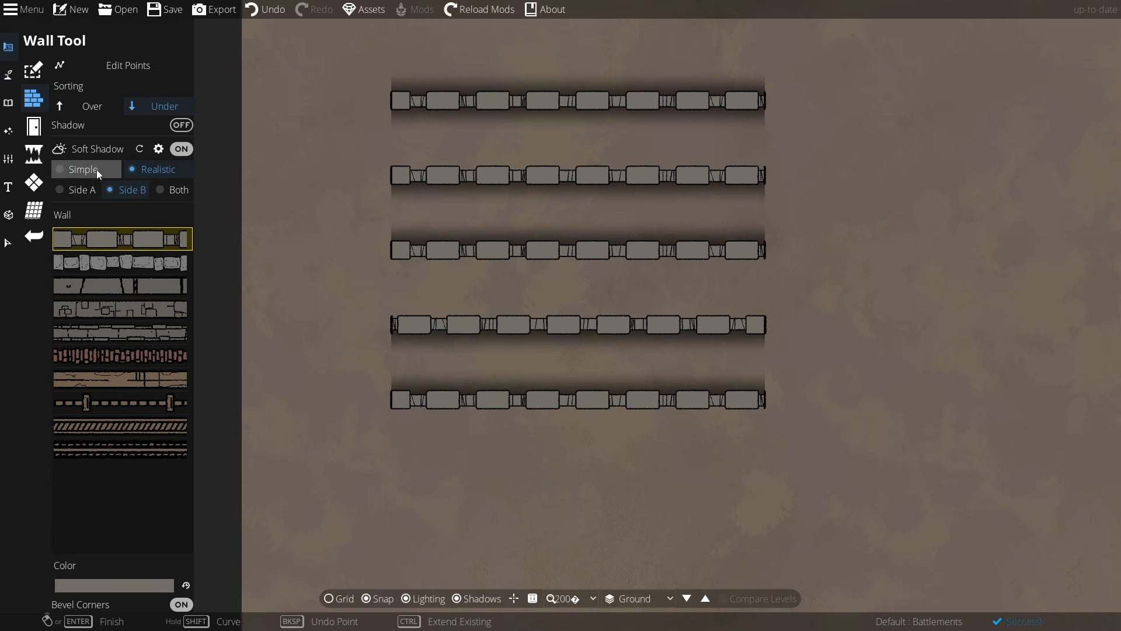
# Step: Draw a wall about 3 squares long beside the stack, with a Simple soft shadow on both sides and Extend Ends with Fade on
pyautogui.click(97, 169)
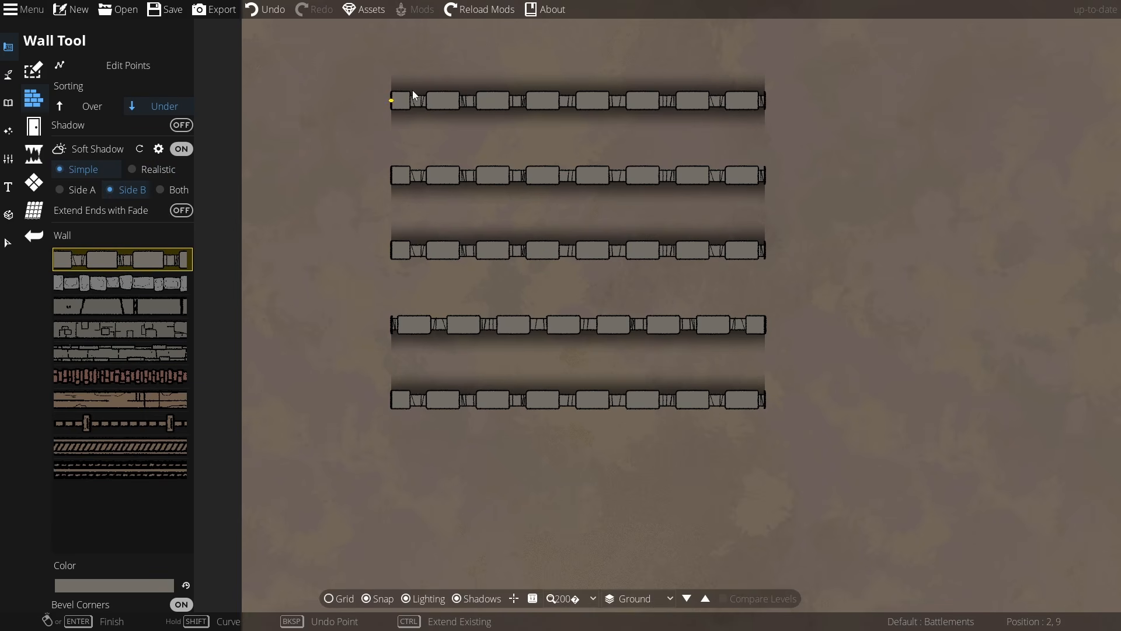
pyautogui.moveTo(412, 90); pyautogui.dragTo(410, 130)
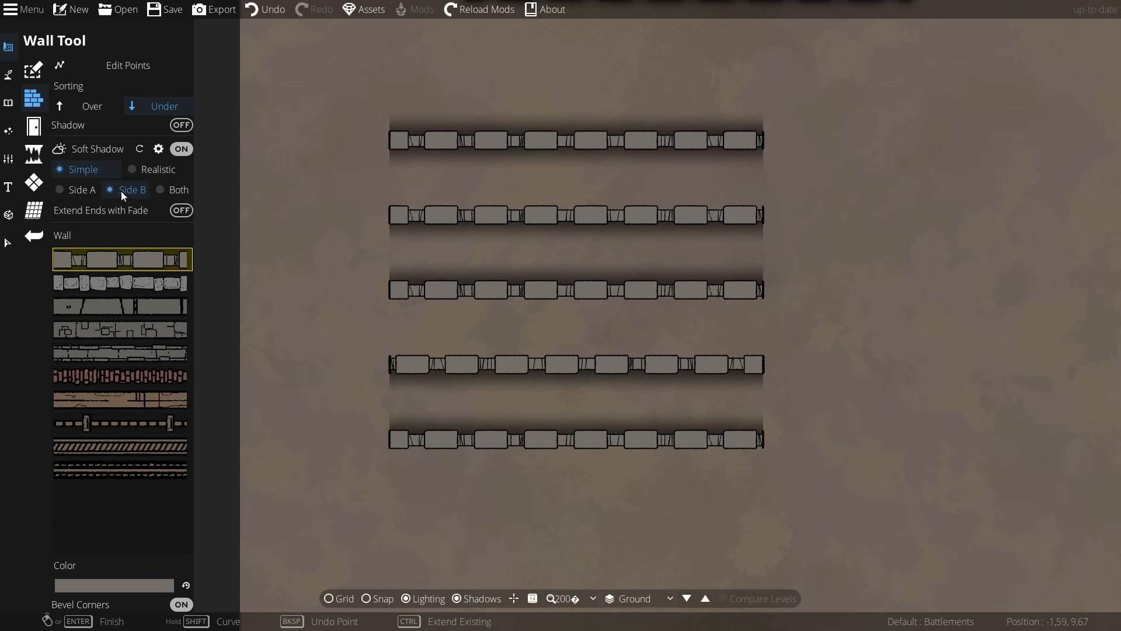
pyautogui.click(181, 211)
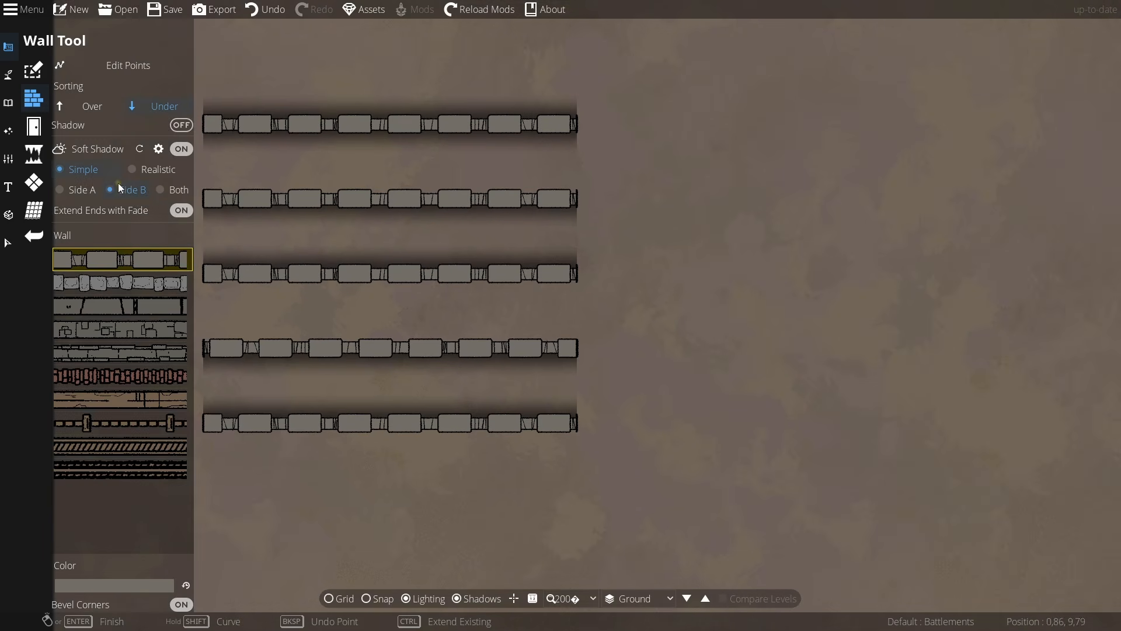
pyautogui.click(160, 190)
pyautogui.click(636, 125)
pyautogui.press('s')
pyautogui.click(905, 137)
pyautogui.rightClick(905, 138)
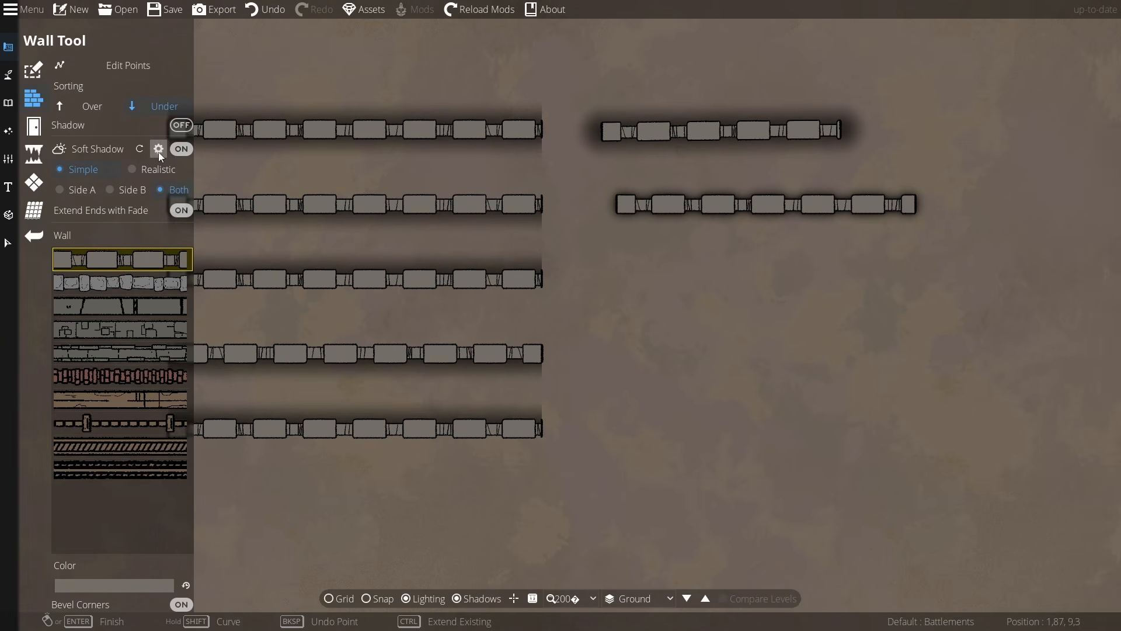
# Step: Set the soft shadow opacity to 0.85 and draw a roughly horizontal wall about 4 squares long below the stack
pyautogui.click(158, 149)
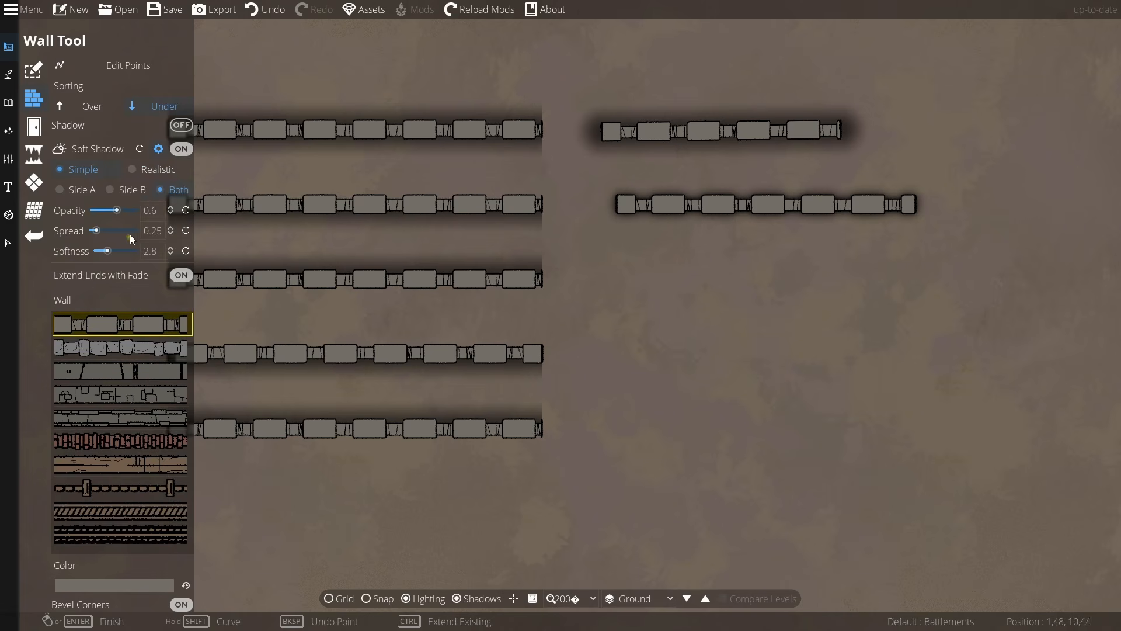
pyautogui.moveTo(640, 382); pyautogui.dragTo(513, 270)
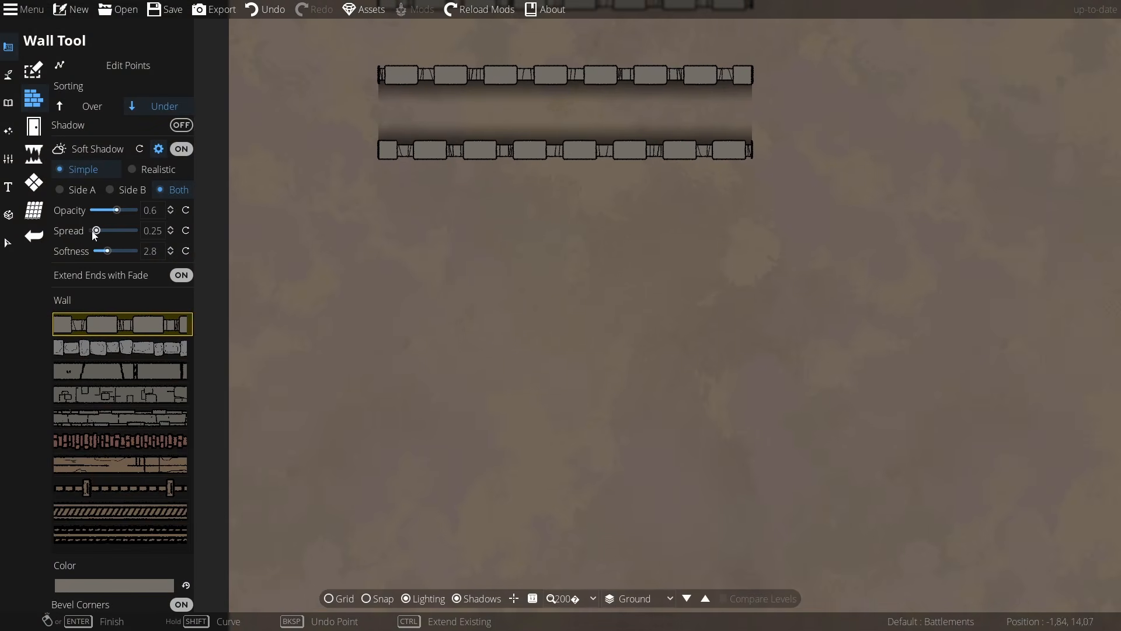
pyautogui.click(126, 210)
pyautogui.click(315, 242)
pyautogui.rightClick(641, 246)
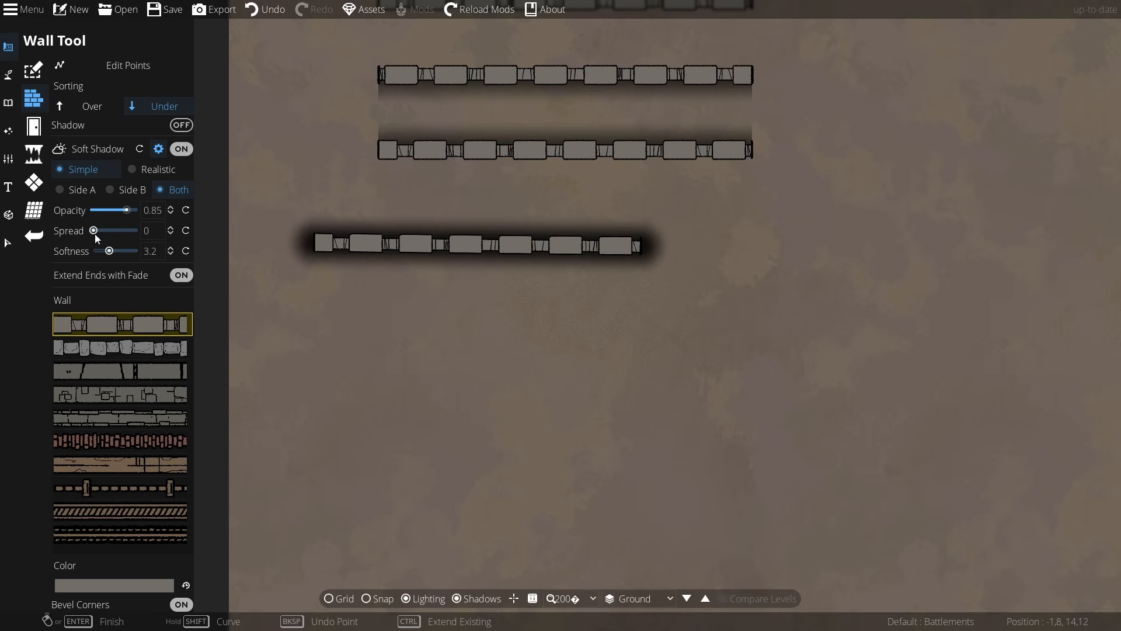
# Step: Set the soft shadow spread to 3 and softness to 2.8, and draw a wall about 5 squares long below the last one
pyautogui.click(189, 231)
pyautogui.click(371, 356)
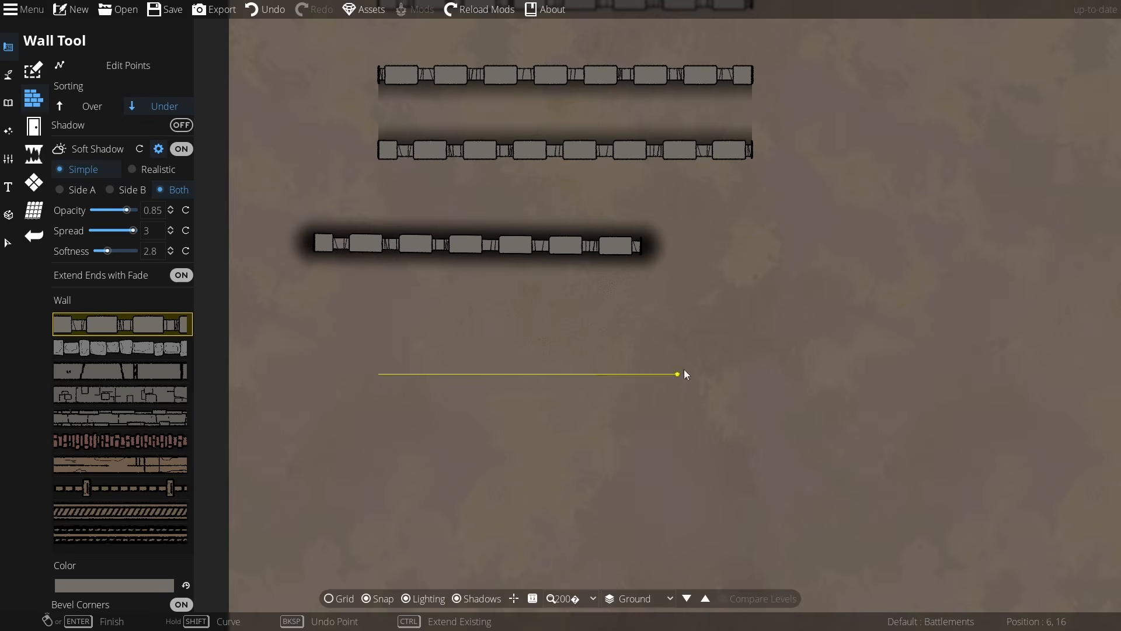
pyautogui.rightClick(733, 374)
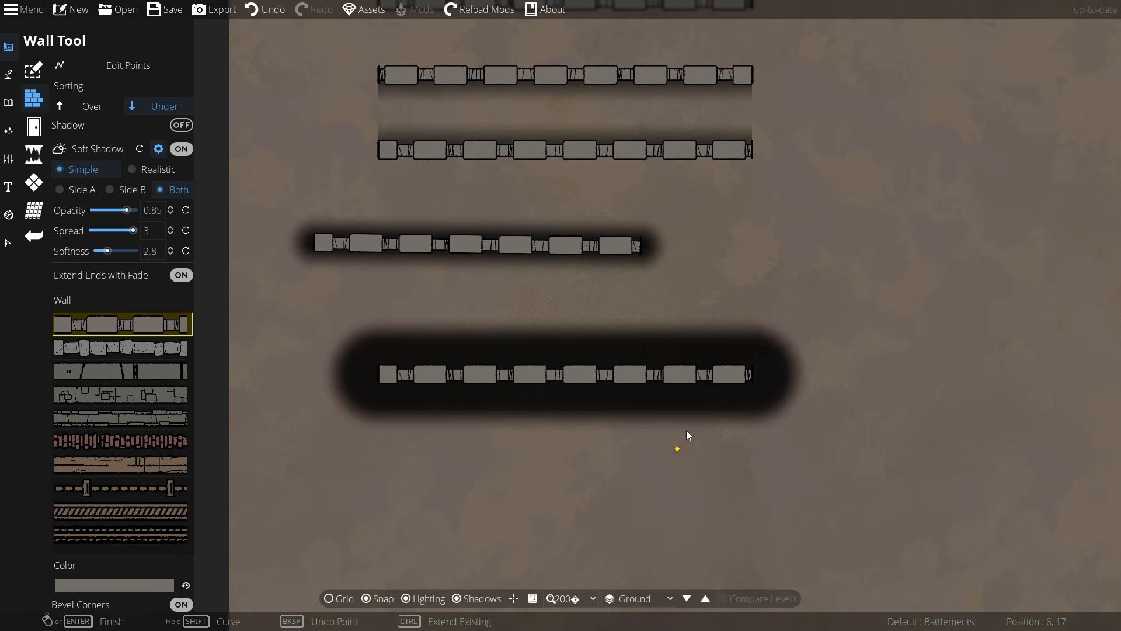
# Step: Reset the spread to 0.25, raise the softness to 10, and draw another wall about 5 squares long below the wide-shadow wall
pyautogui.click(186, 231)
pyautogui.moveTo(110, 253); pyautogui.dragTo(205, 253)
pyautogui.moveTo(488, 442); pyautogui.dragTo(525, 270)
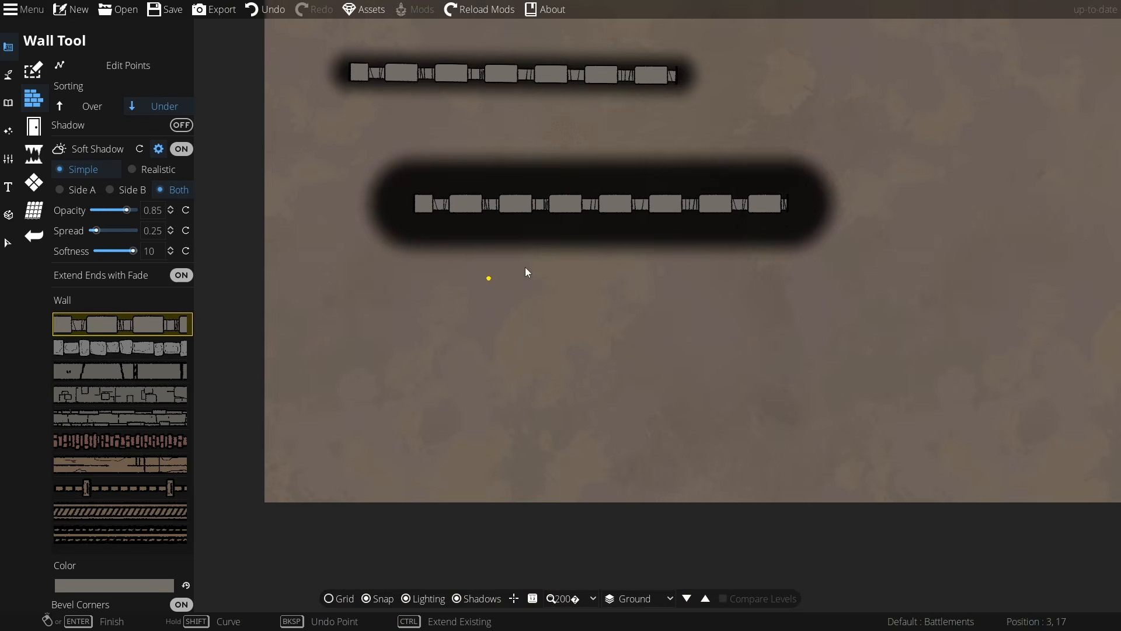
pyautogui.click(435, 330)
pyautogui.click(762, 332)
pyautogui.rightClick(762, 332)
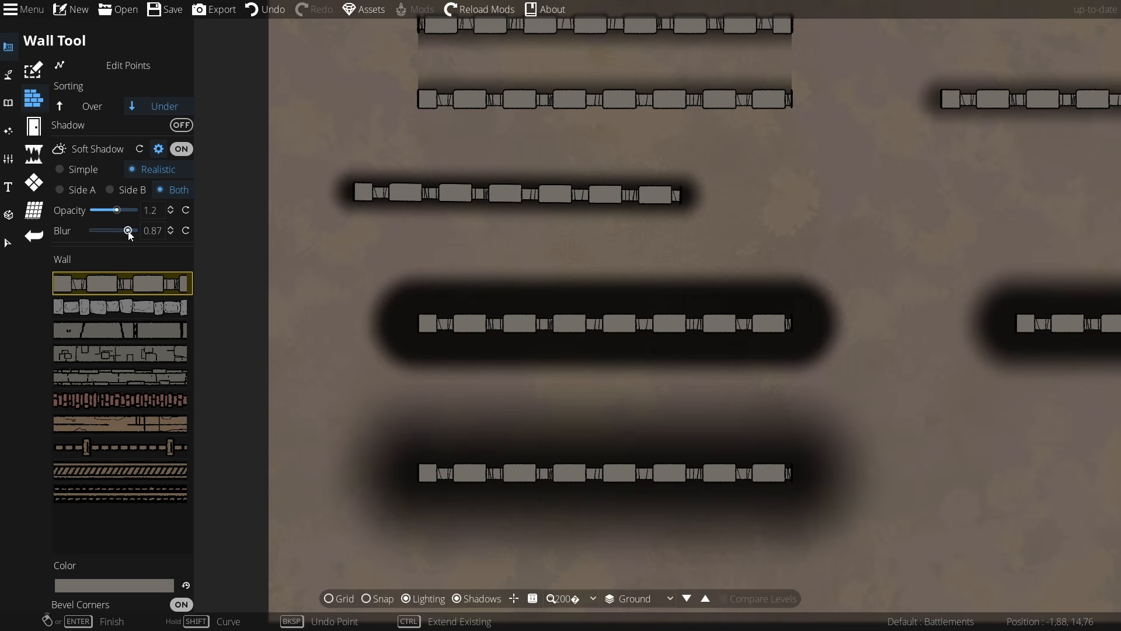
# Step: Set the Realistic soft shadow blur to 0.68 and draw a wall about 4 squares long above the first stack
pyautogui.moveTo(118, 230)
pyautogui.mouseDown()
pyautogui.moveTo(90, 234)
pyautogui.moveTo(121, 233)
pyautogui.mouseUp()
pyautogui.moveTo(453, 171); pyautogui.dragTo(454, 419)
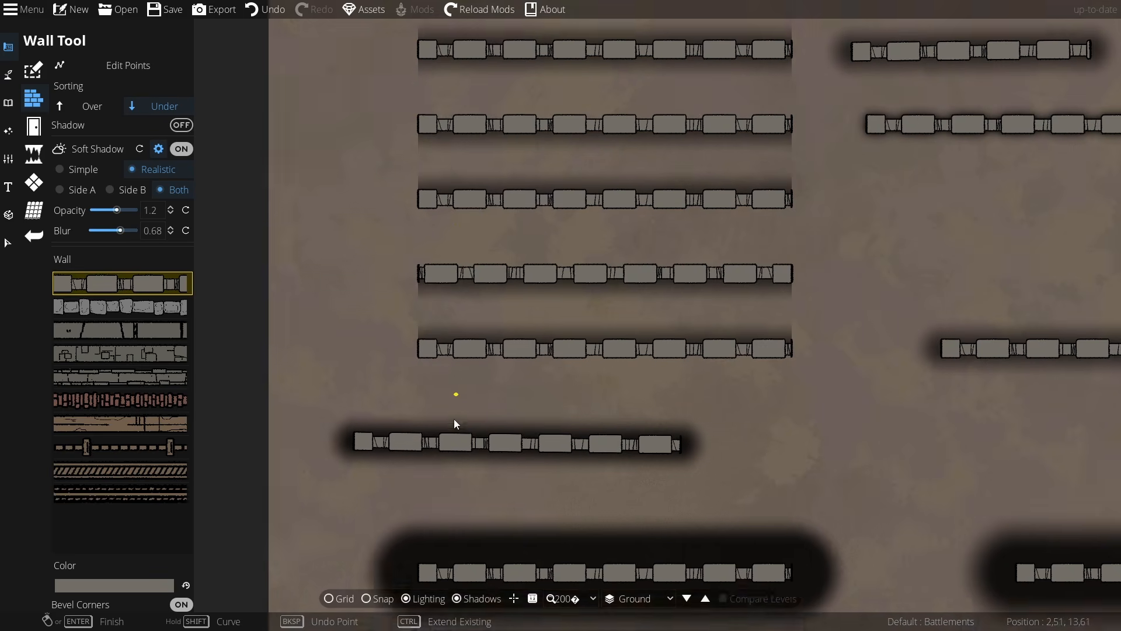
pyautogui.moveTo(441, 134); pyautogui.dragTo(437, 352)
pyautogui.click(342, 196)
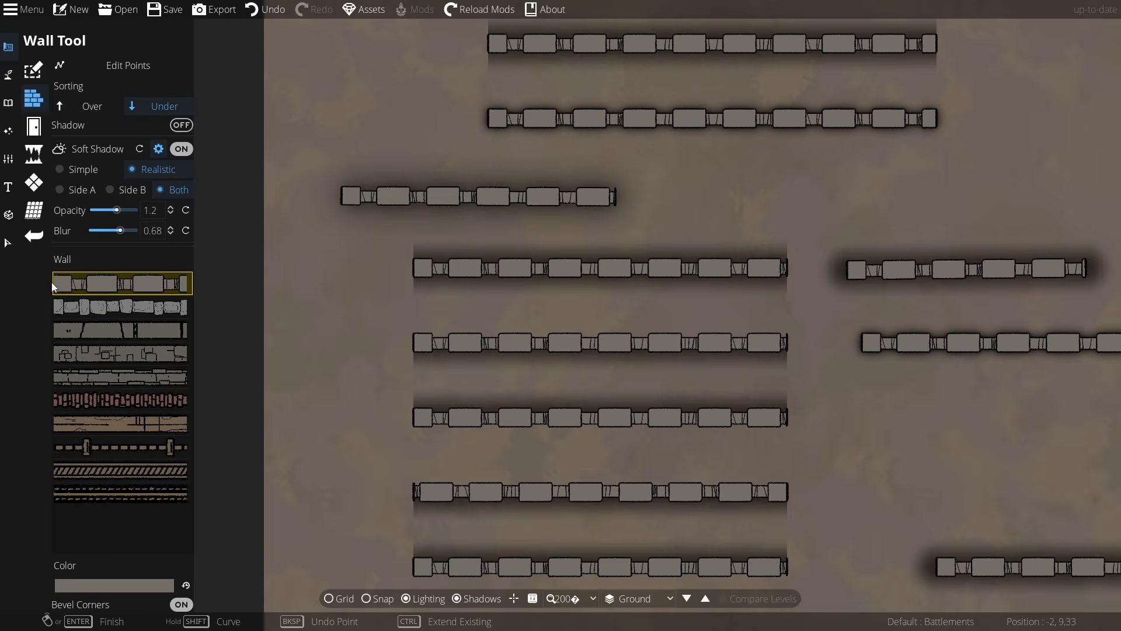
# Step: Set the Realistic blur to 0.22 and draw a slightly slanted wall just above the previous one
pyautogui.click(101, 230)
pyautogui.click(257, 169)
pyautogui.rightClick(488, 157)
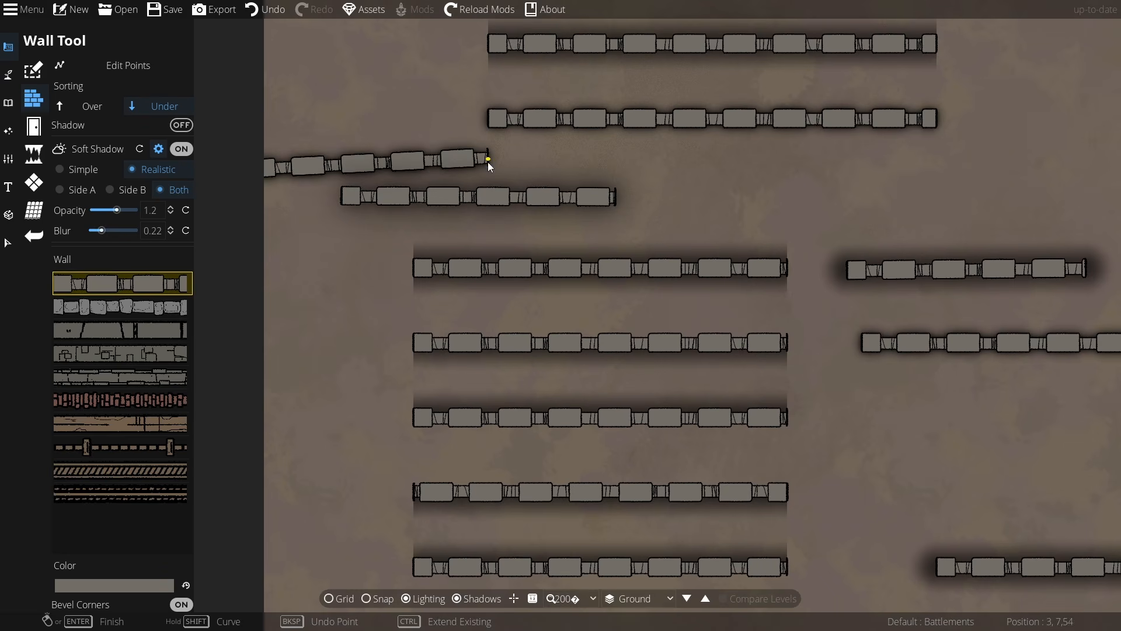
# Step: Set the Realistic opacity to 2 and blur to 1, and draw a wall about 5 squares long in the empty area to the right
pyautogui.moveTo(108, 232); pyautogui.dragTo(153, 214)
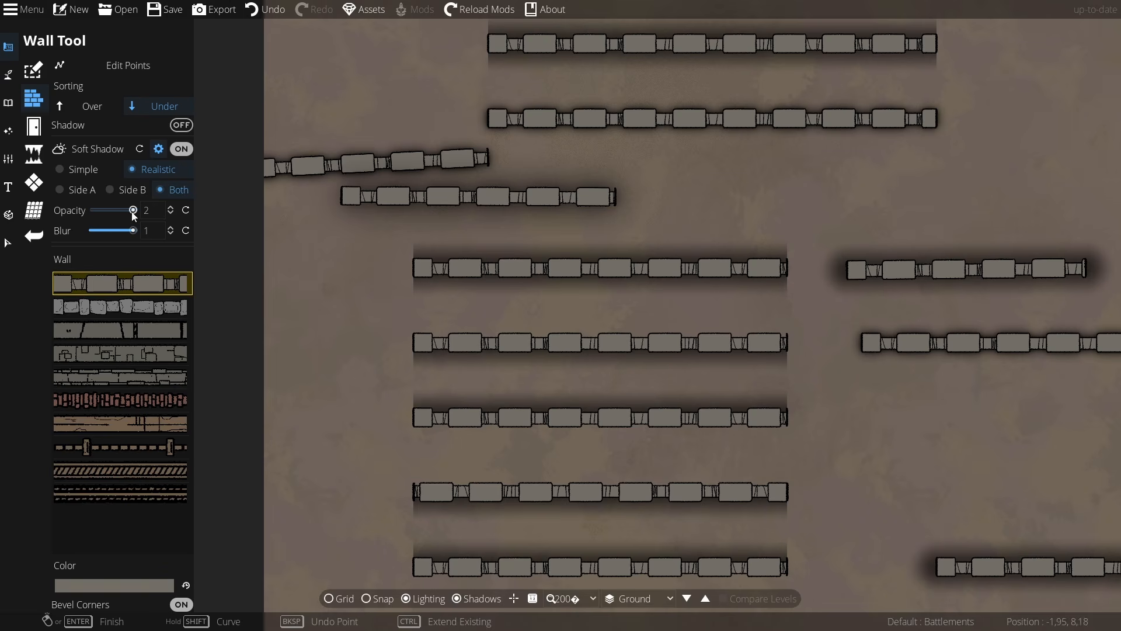
pyautogui.moveTo(898, 192); pyautogui.dragTo(188, 218)
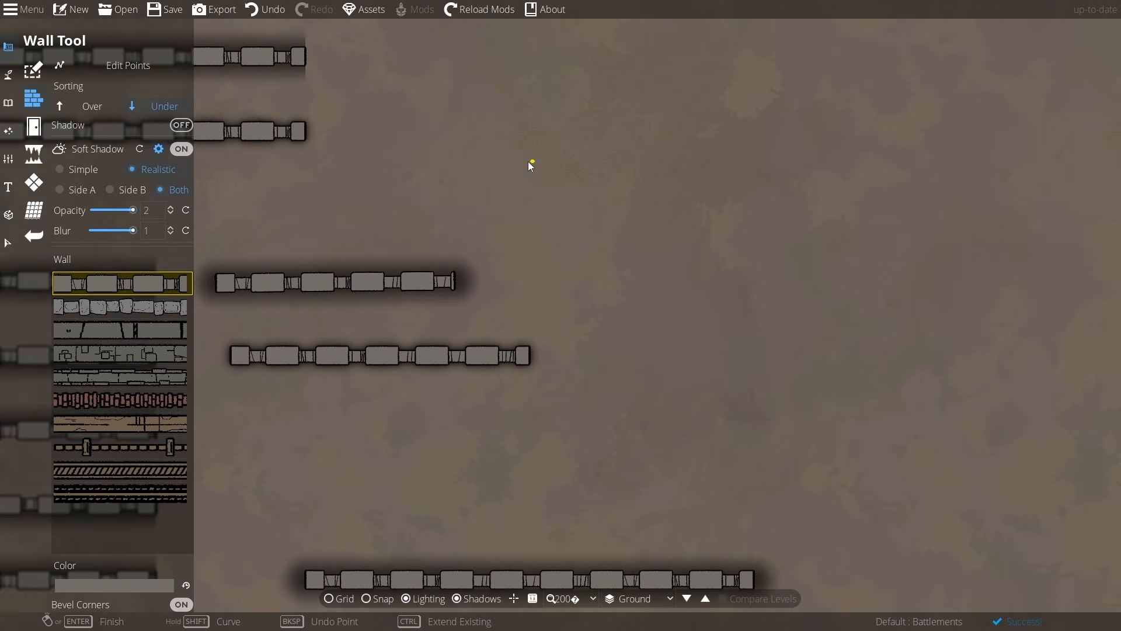
pyautogui.click(483, 170)
pyautogui.rightClick(849, 168)
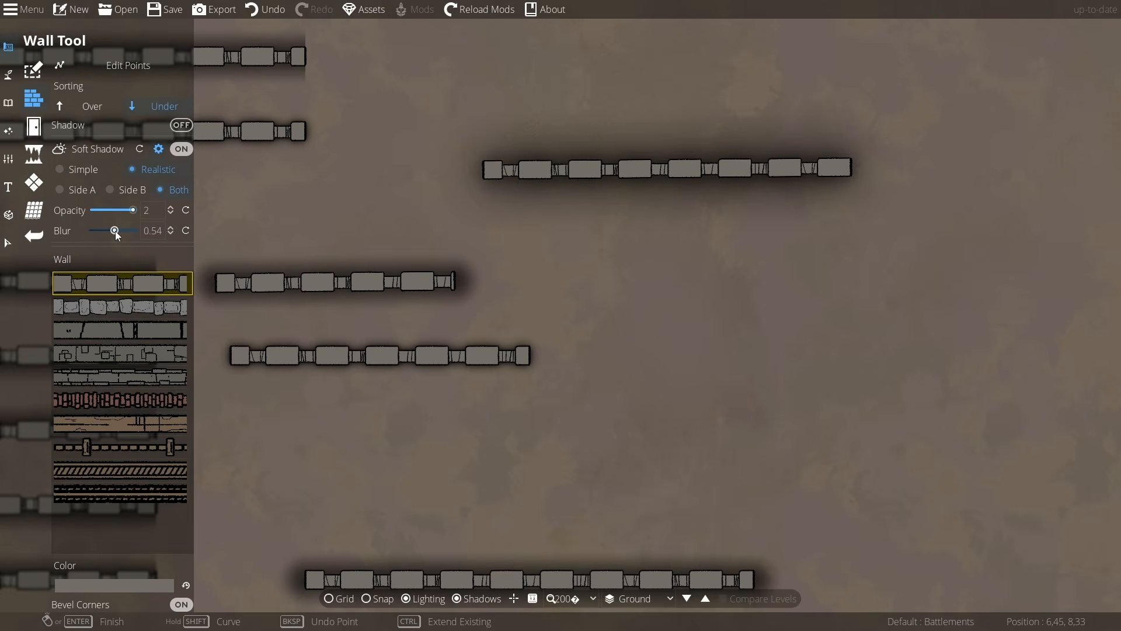
# Step: Set the Realistic blur to 0.54 and draw a wall about 4.5 squares long just below the last one
pyautogui.click(563, 234)
pyautogui.rightClick(895, 233)
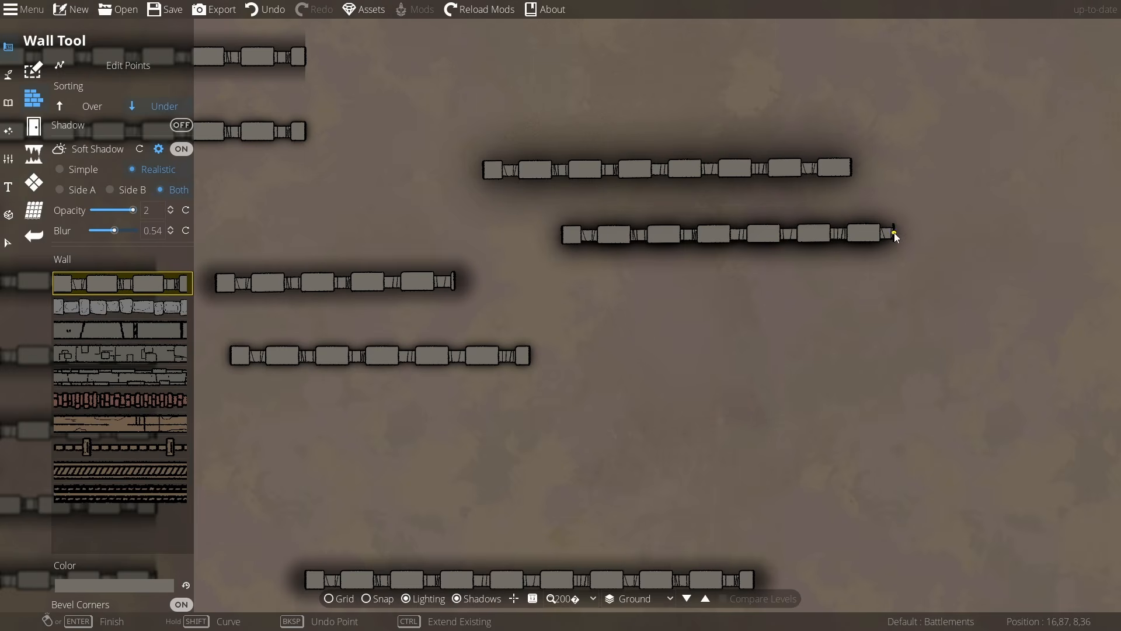
pyautogui.scroll(-3, 734, 289)
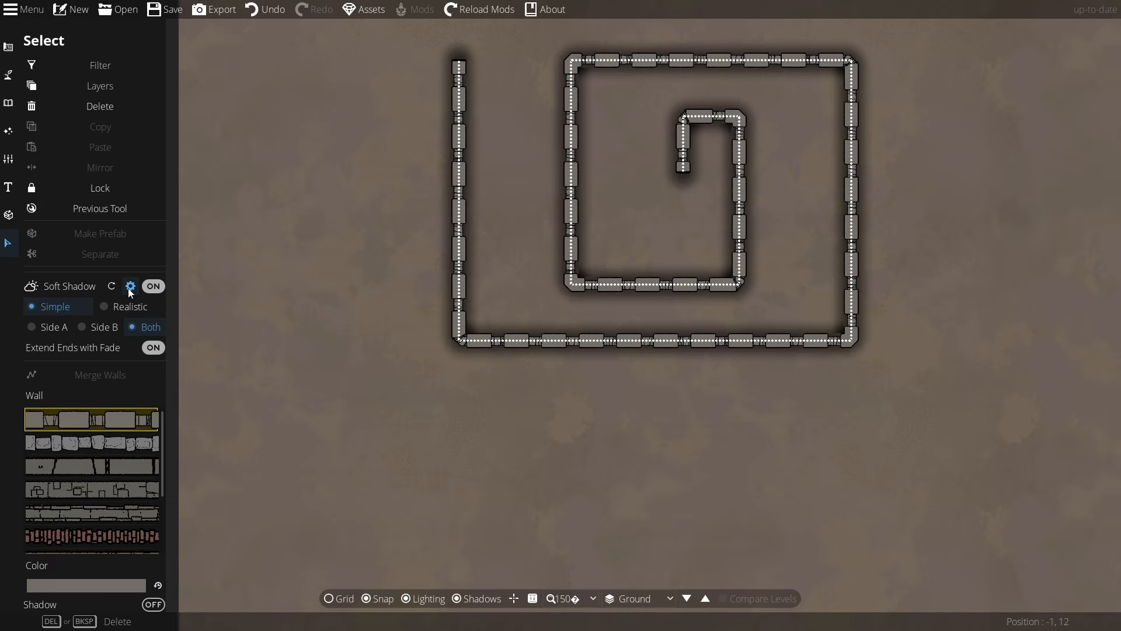
# Step: Expand the soft shadow settings of the selected spiral wall and look through the full list of options
pyautogui.click(130, 287)
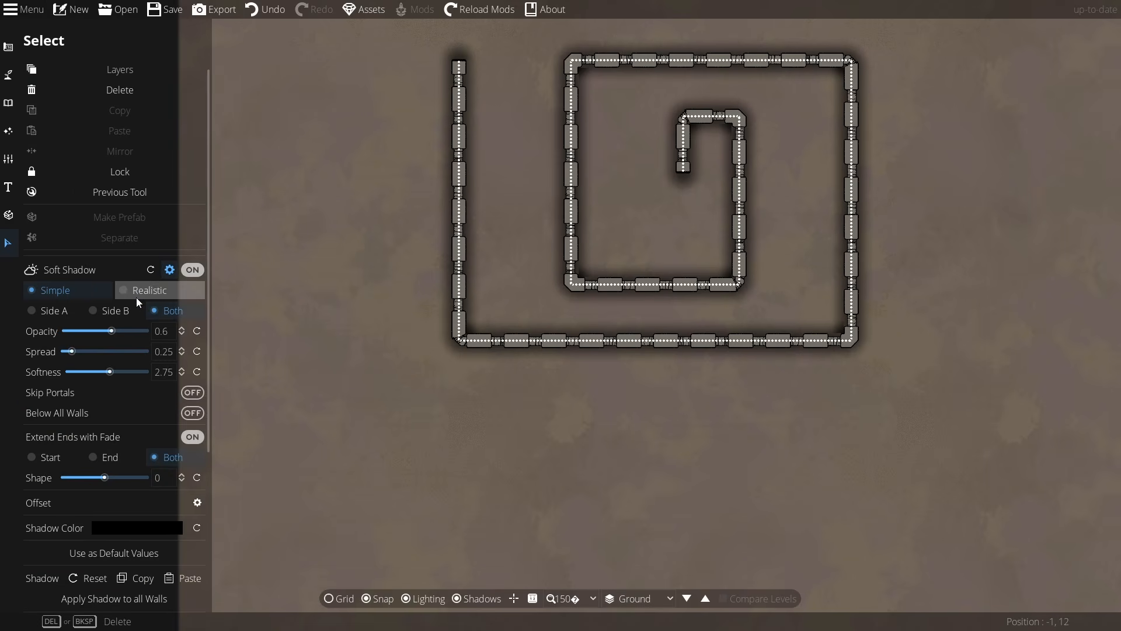
pyautogui.moveTo(209, 304); pyautogui.dragTo(201, 441)
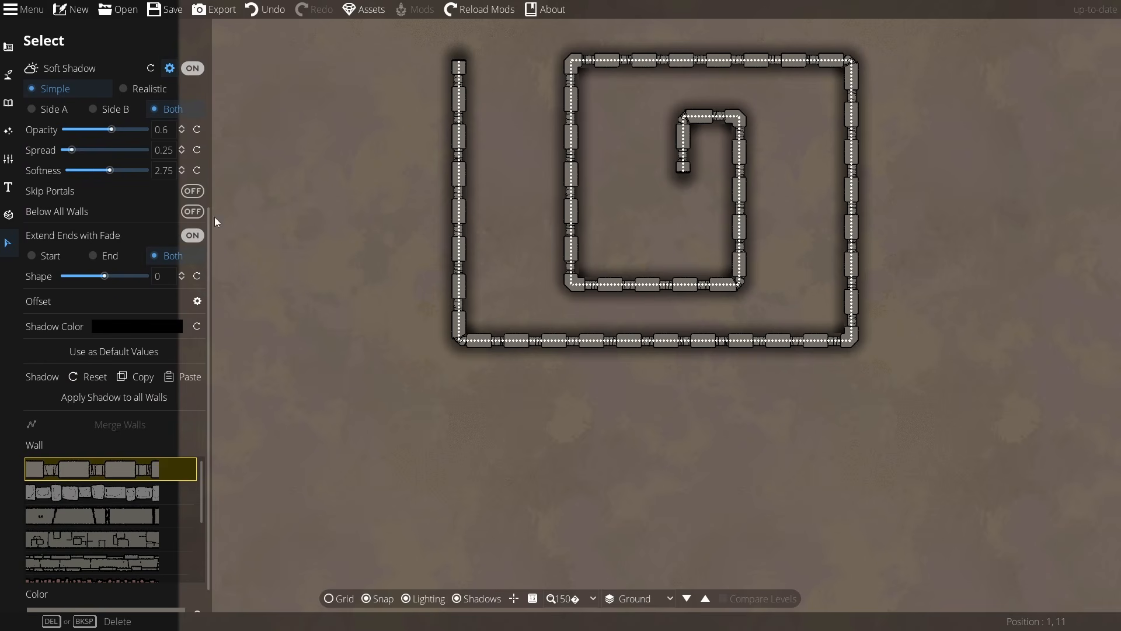
pyautogui.moveTo(208, 240); pyautogui.dragTo(209, 266)
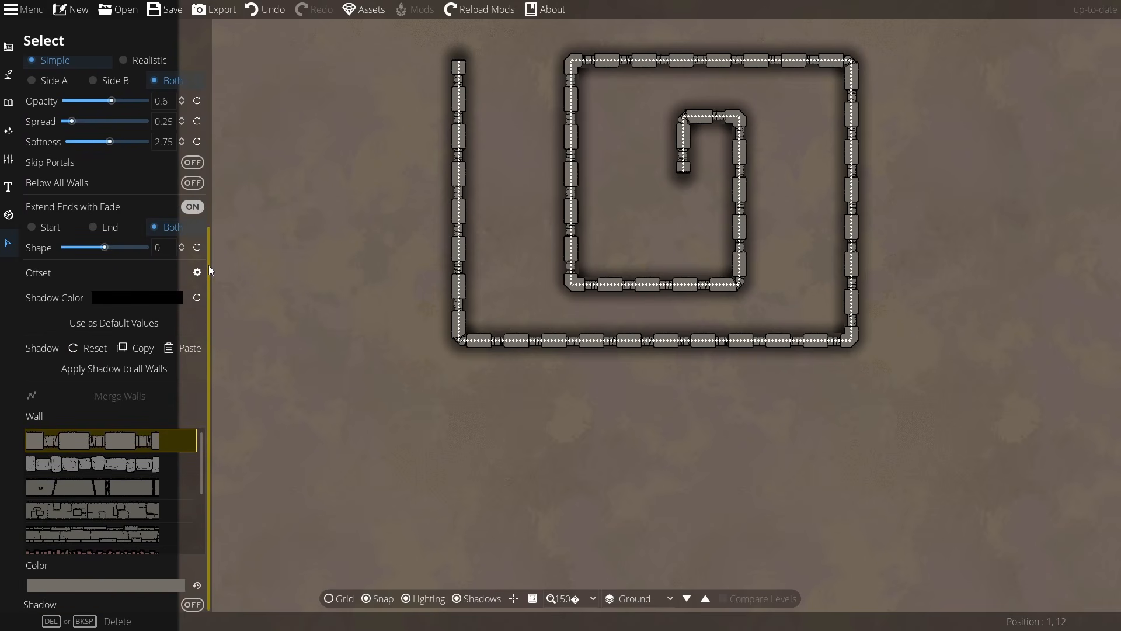
# Step: Examine how the soft shadow runs under the door and across the empty portal in the spiral's lower wall
pyautogui.moveTo(298, 232); pyautogui.dragTo(350, 236)
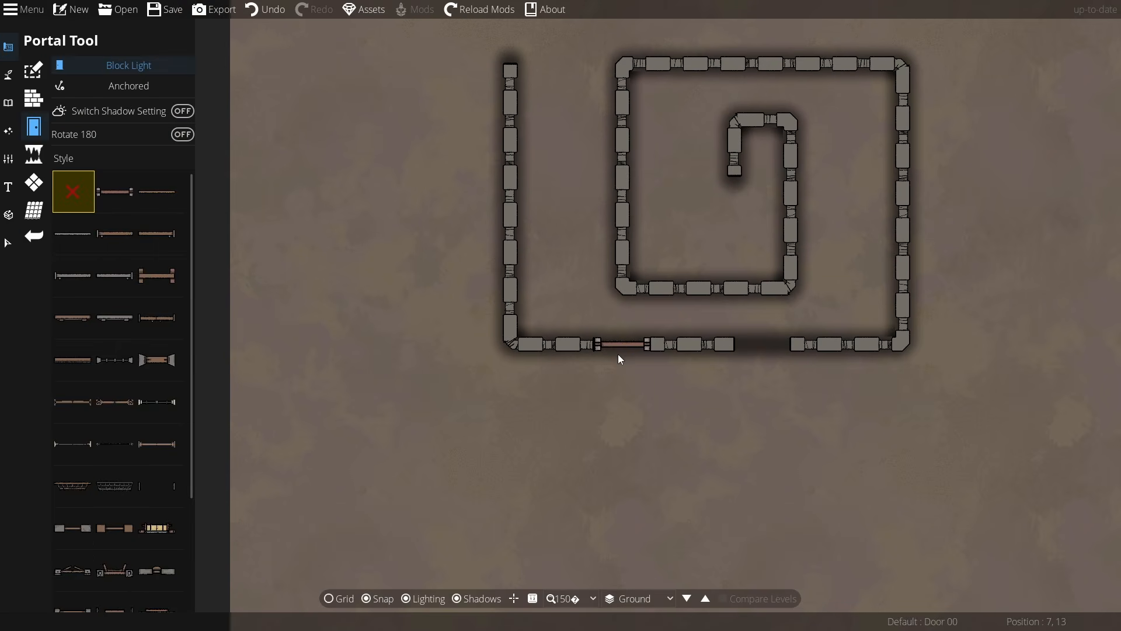
pyautogui.scroll(4, 620, 358)
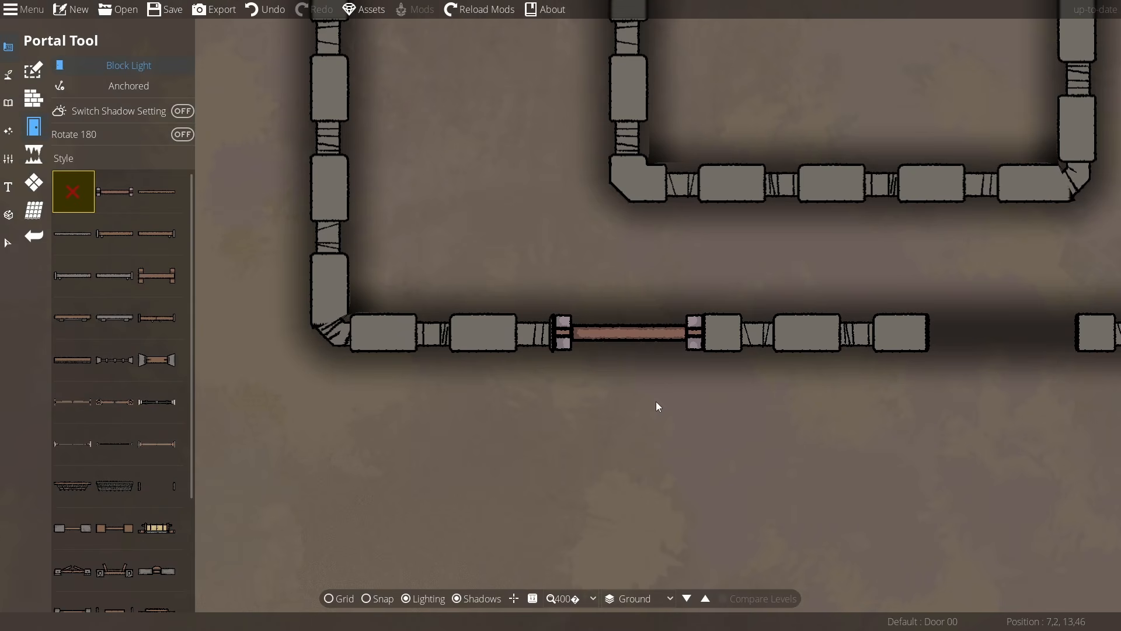
pyautogui.click(8, 241)
pyautogui.click(706, 338)
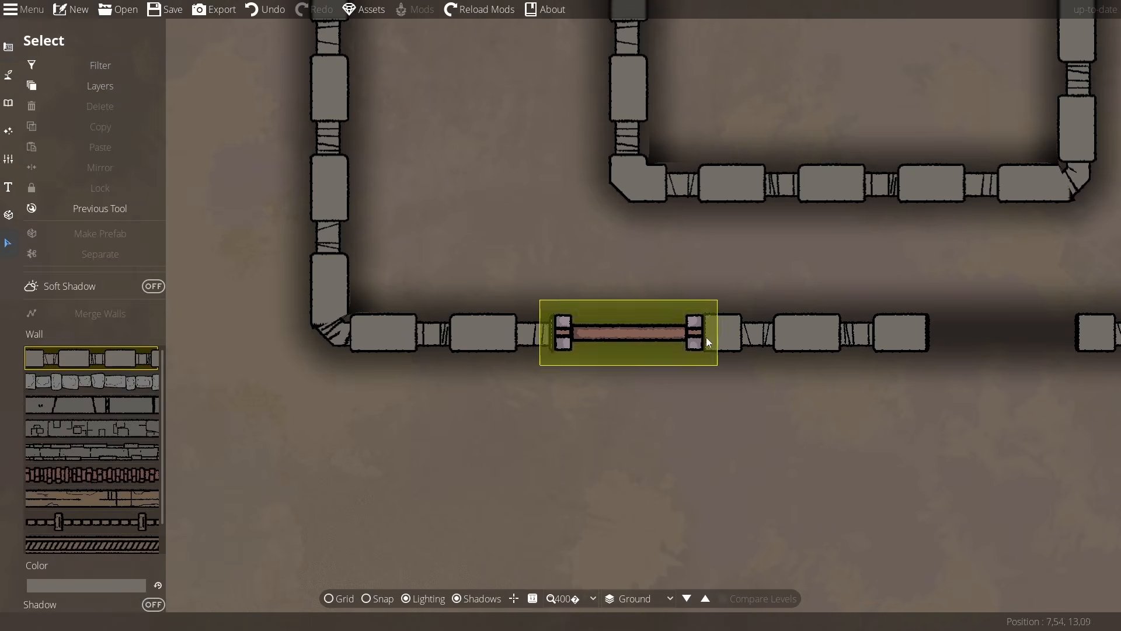
pyautogui.scroll(-4, 772, 388)
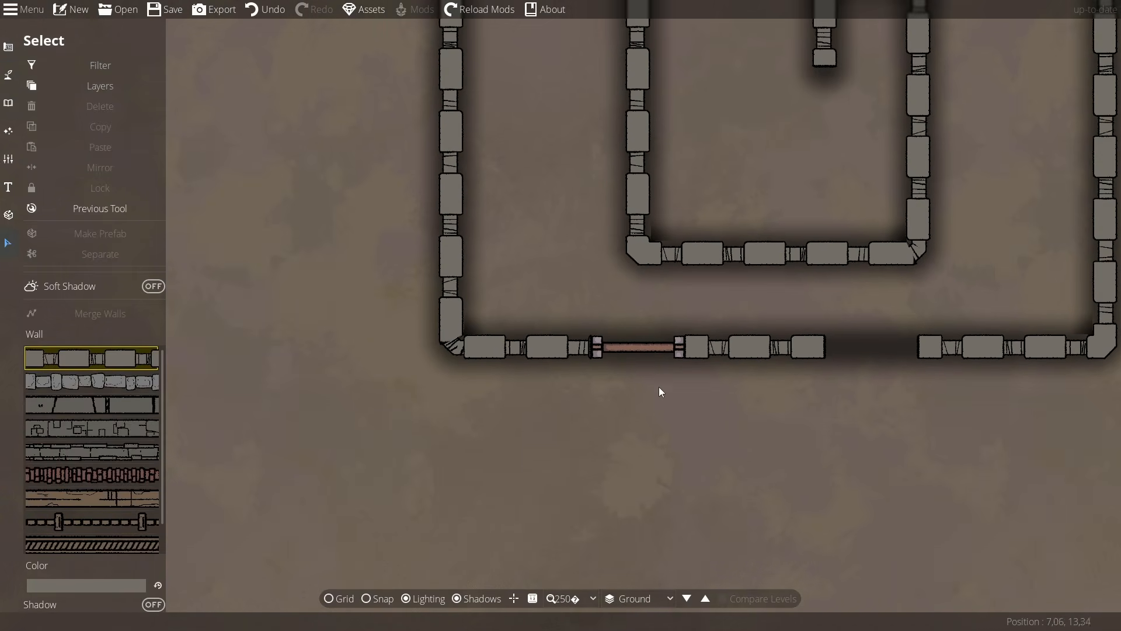
pyautogui.moveTo(694, 403); pyautogui.dragTo(570, 374)
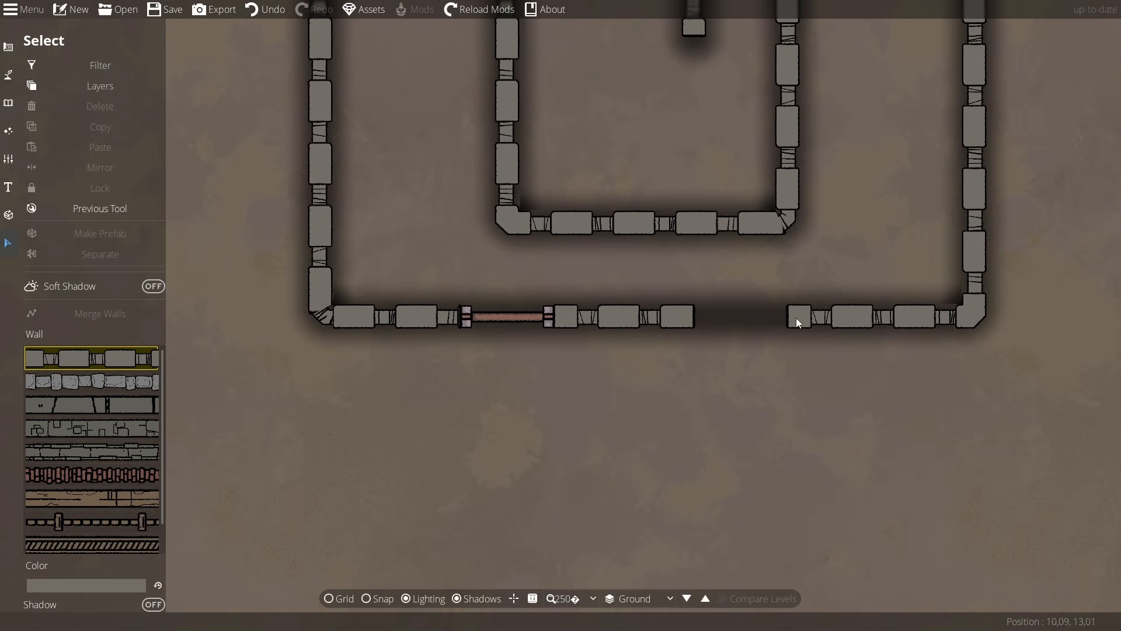
pyautogui.click(750, 318)
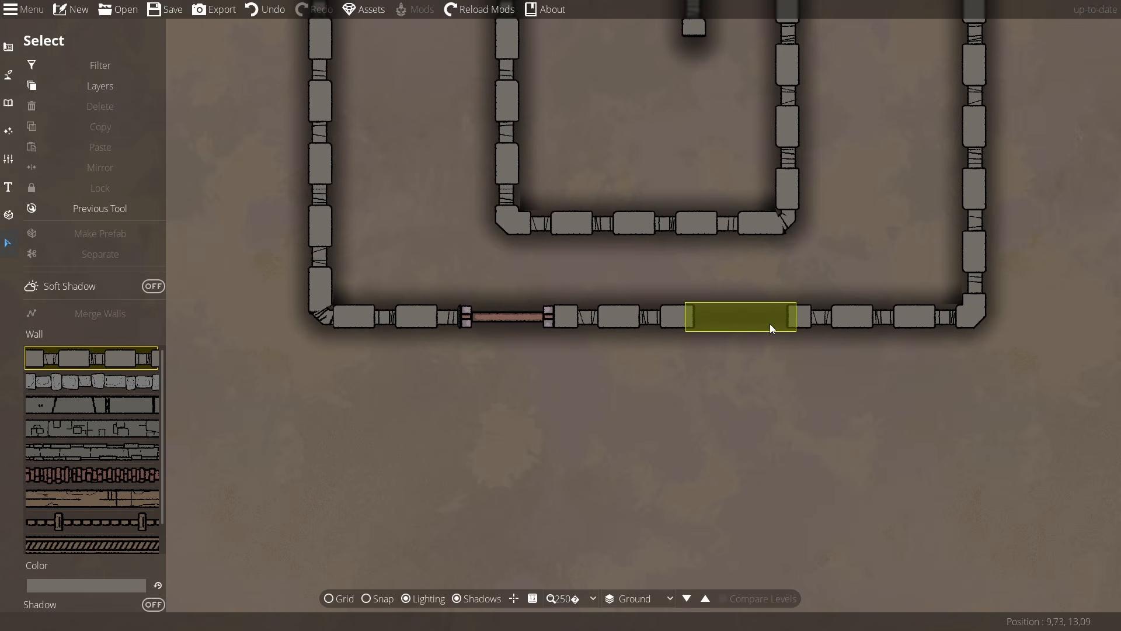
pyautogui.press('Delete')
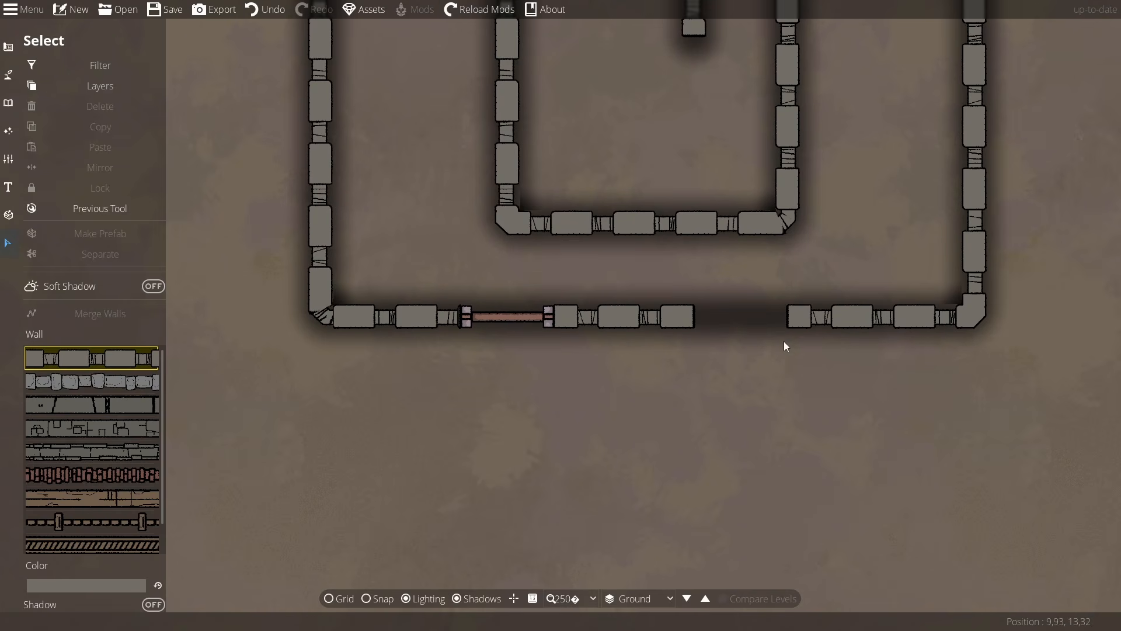
# Step: Turn on Skip Portals in the spiral wall's soft shadow settings and deselect the wall
pyautogui.click(860, 315)
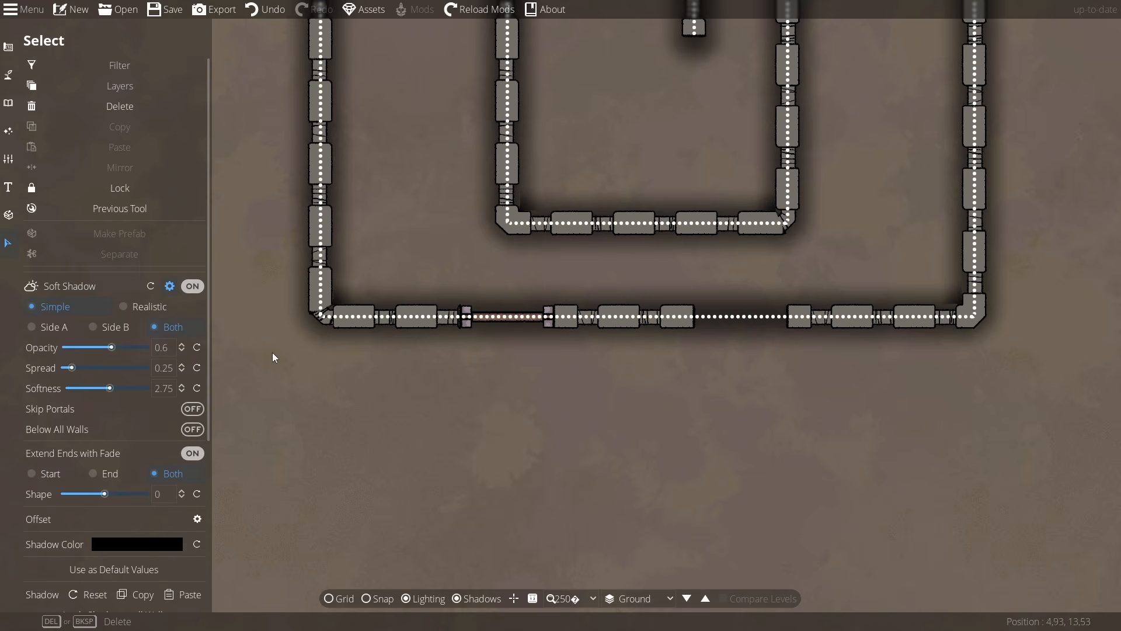
pyautogui.moveTo(209, 306); pyautogui.dragTo(214, 407)
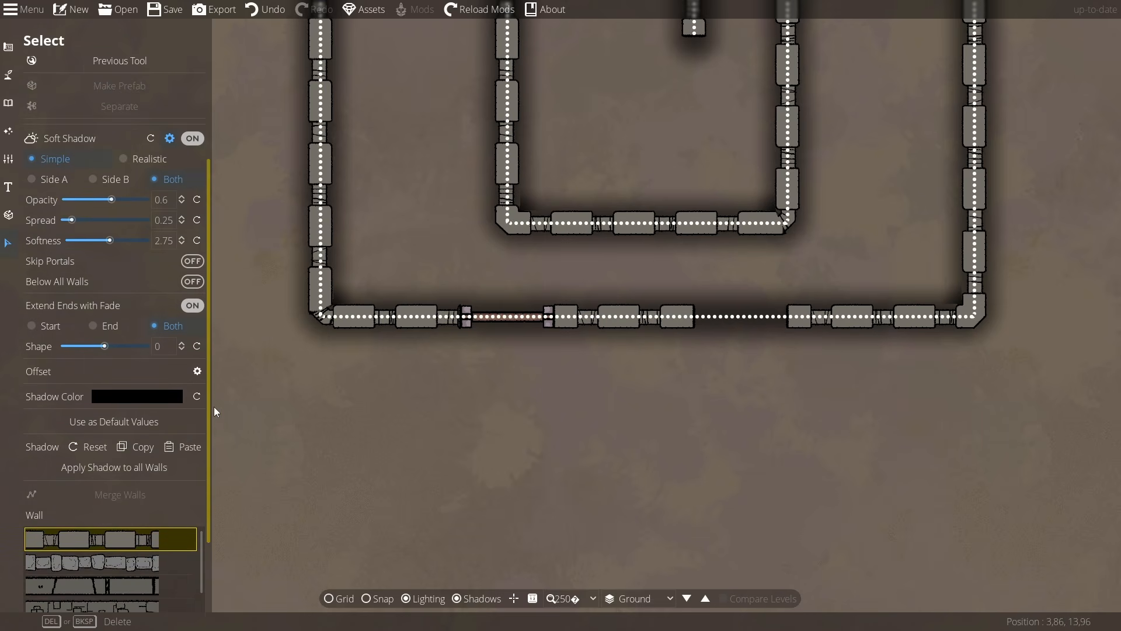
pyautogui.click(193, 261)
pyautogui.click(766, 371)
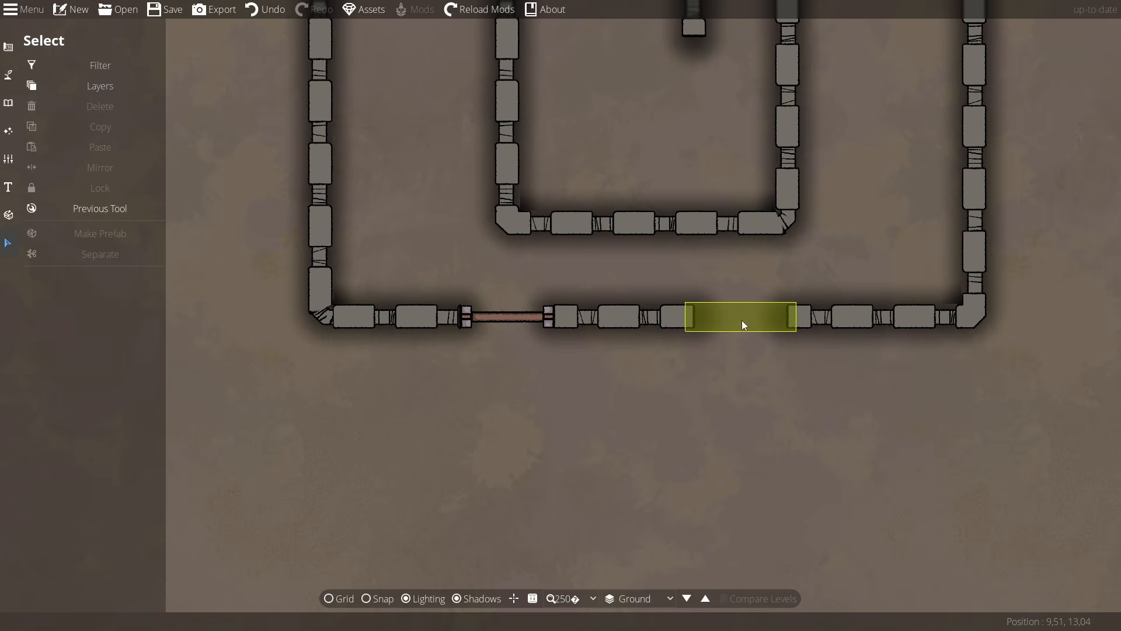
# Step: Select the door in the lower wall and examine its Switch Shadow Setting option
pyautogui.click(499, 320)
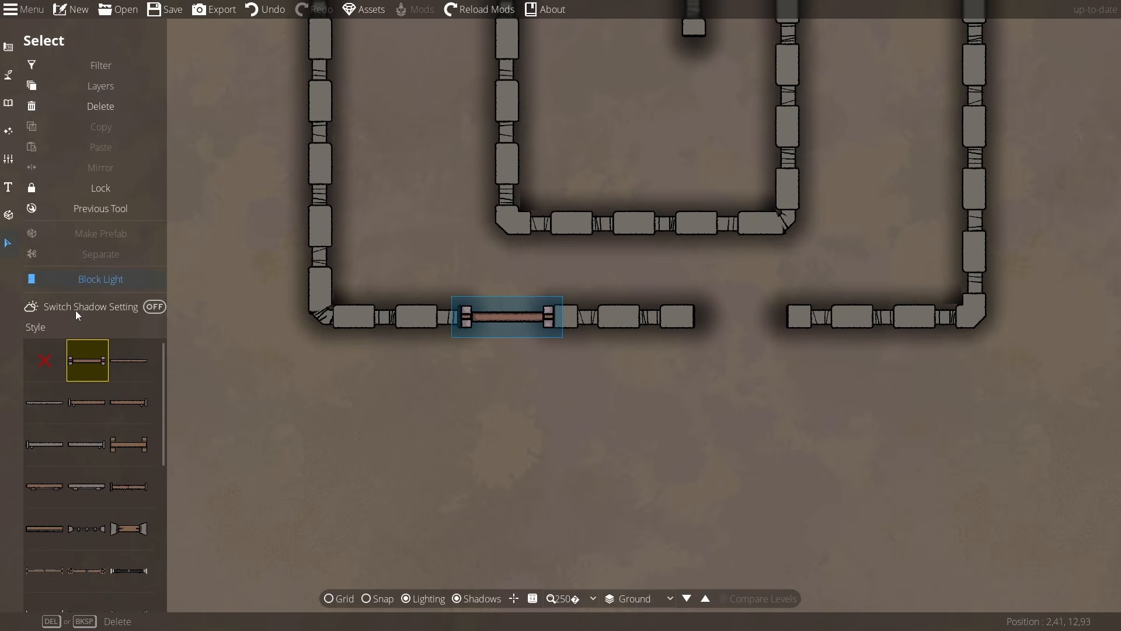
pyautogui.click(579, 429)
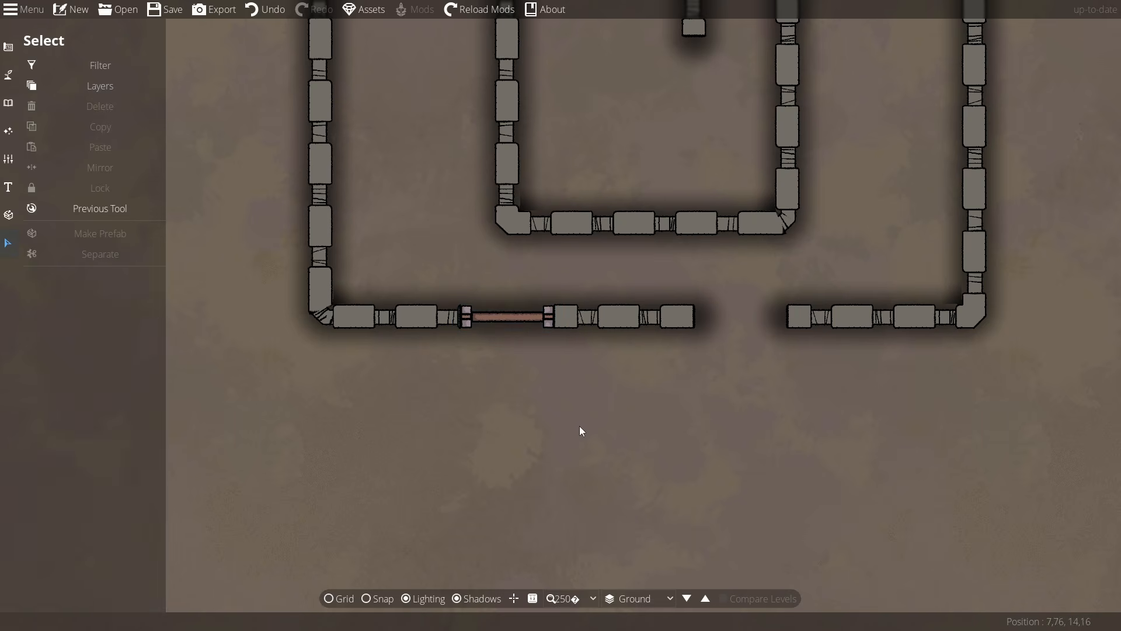
pyautogui.click(508, 320)
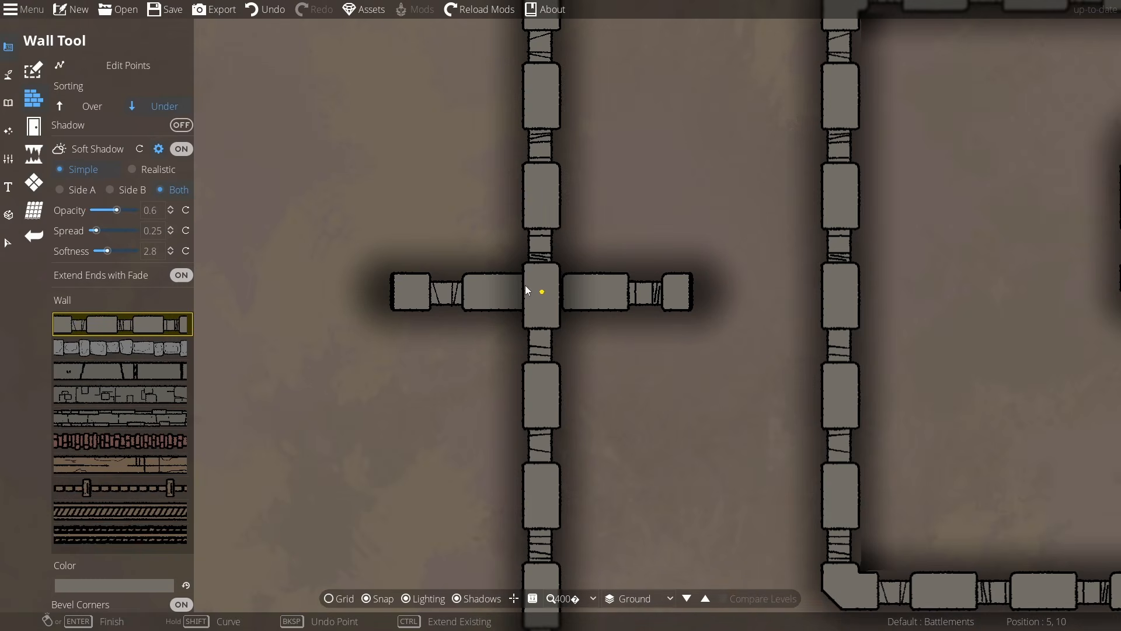
# Step: Select the spiral wall, turn on Below All Walls in its soft shadow settings, and deselect it
pyautogui.press('s')
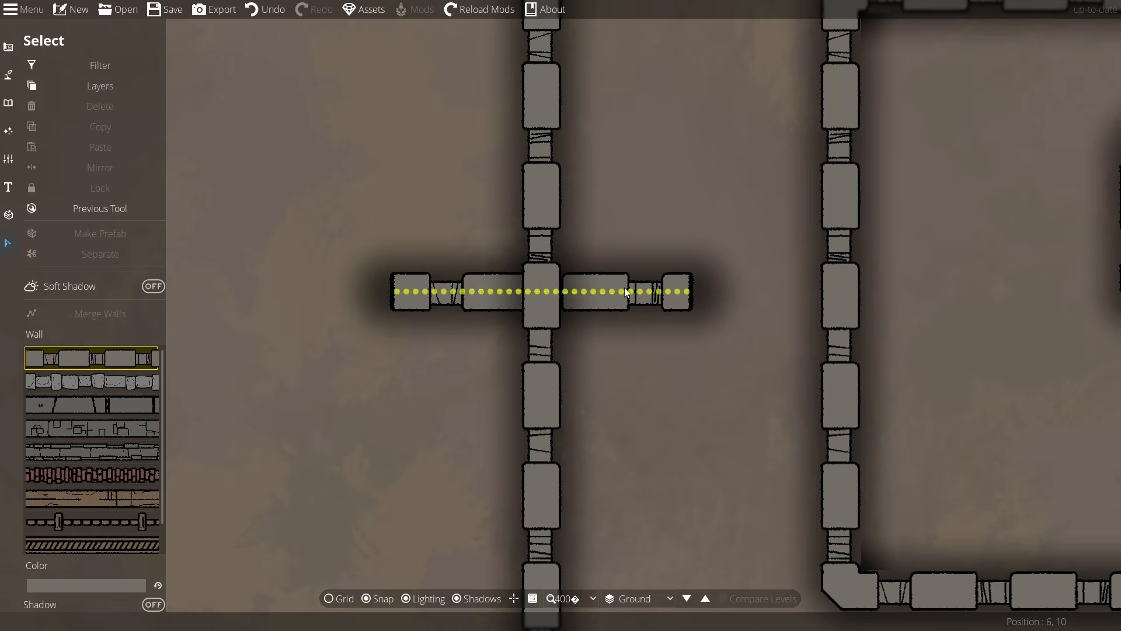
pyautogui.click(545, 384)
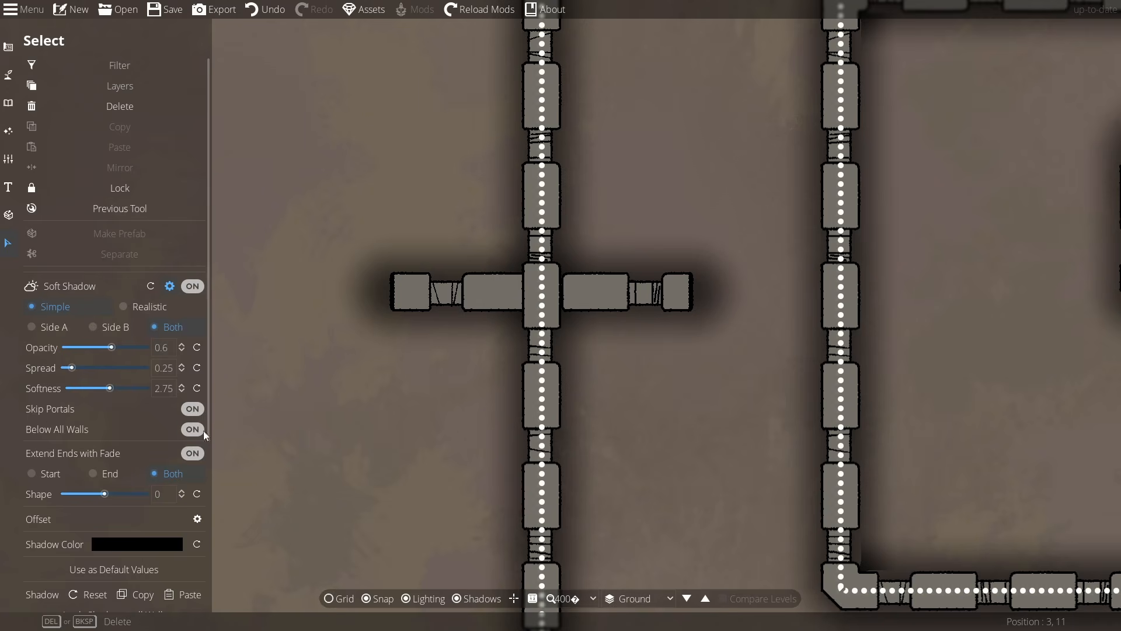
pyautogui.click(387, 153)
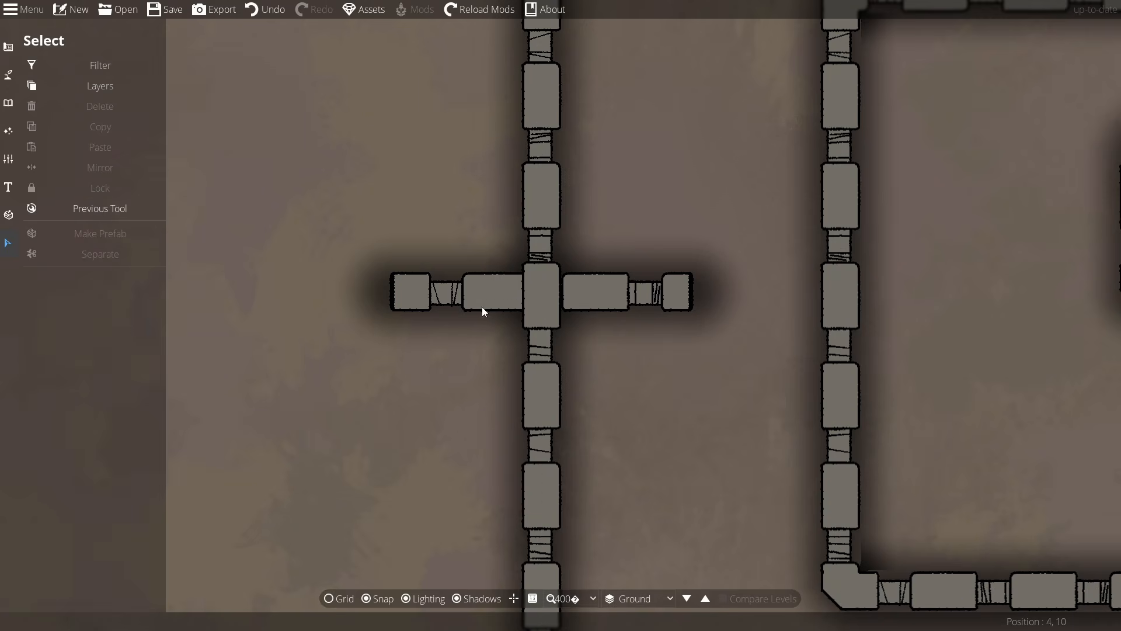
# Step: Select the short horizontal wall that crosses the spiral wall and expand its full soft shadow settings
pyautogui.click(658, 292)
pyautogui.click(544, 382)
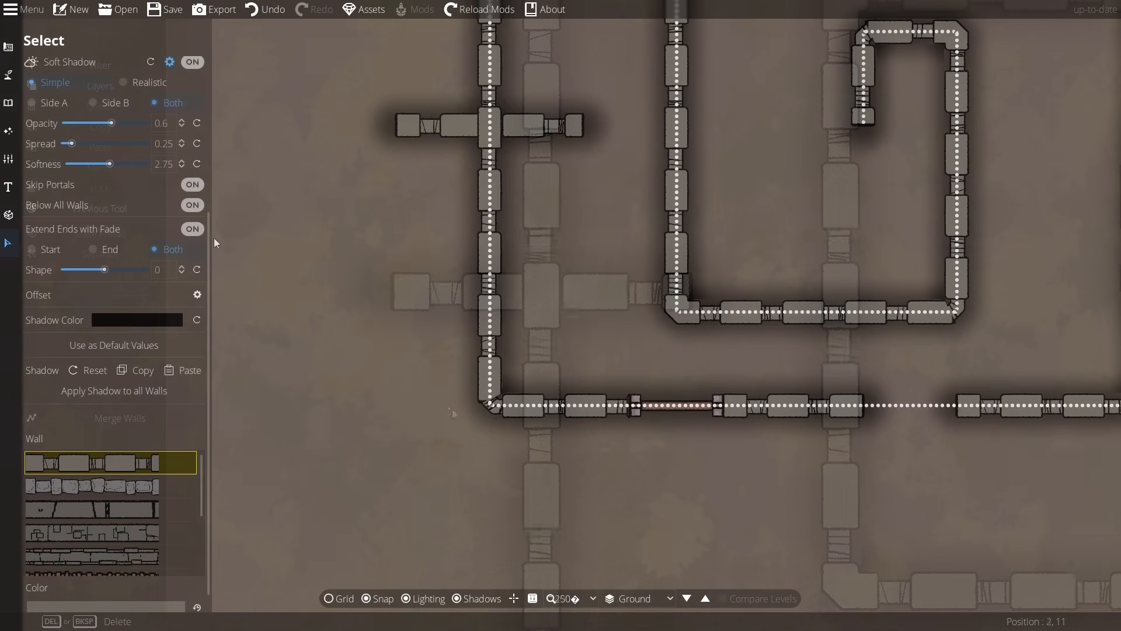
pyautogui.moveTo(491, 289); pyautogui.dragTo(489, 414)
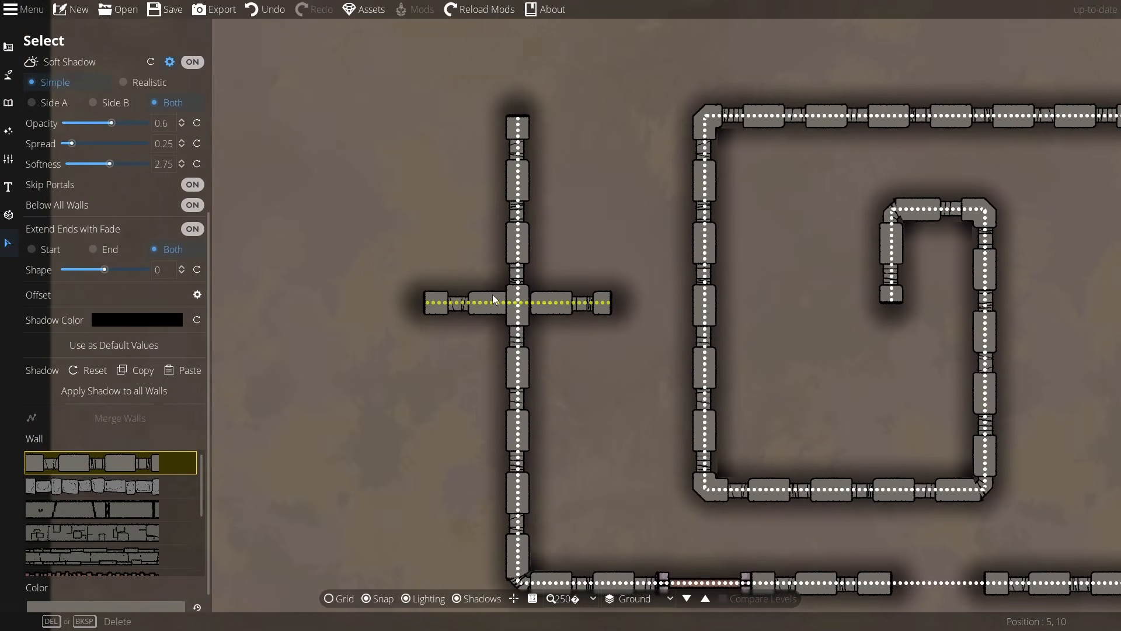
pyautogui.click(482, 300)
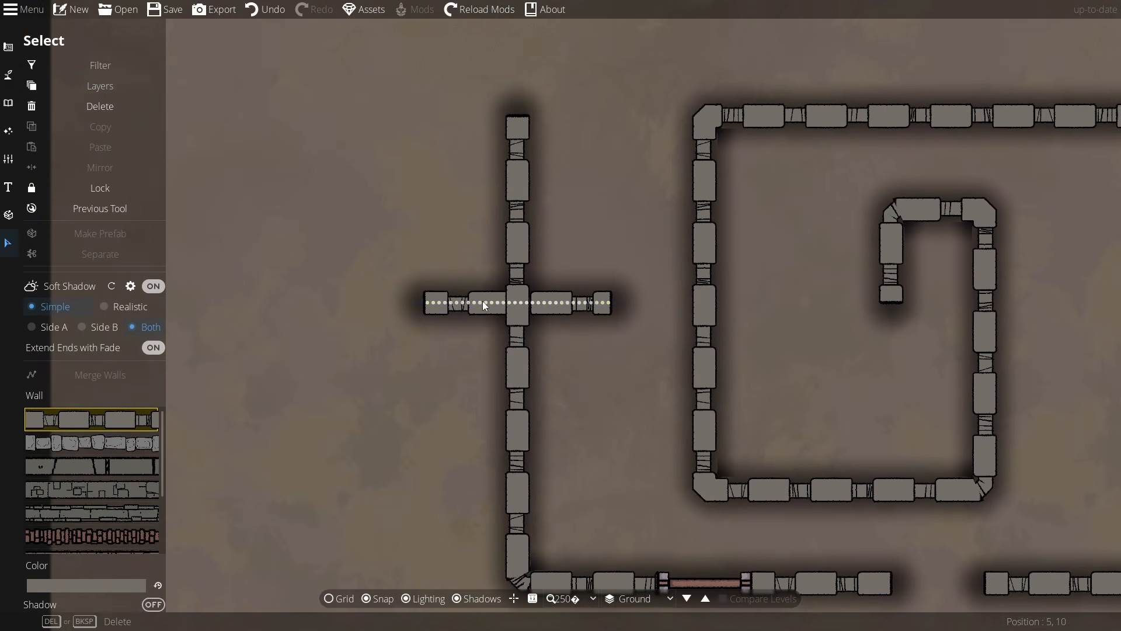
pyautogui.click(129, 286)
pyautogui.moveTo(207, 381); pyautogui.dragTo(211, 464)
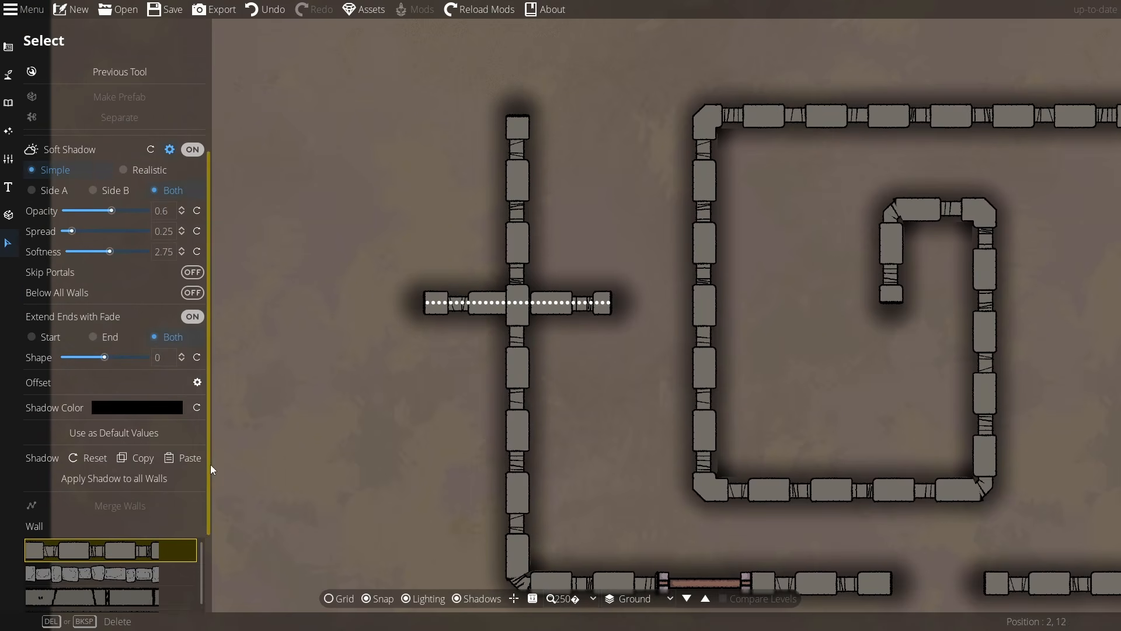
# Step: Try the Start and End options for the crossing wall's faded shadow ends, return to Both, and set Shape to -0.5
pyautogui.click(43, 334)
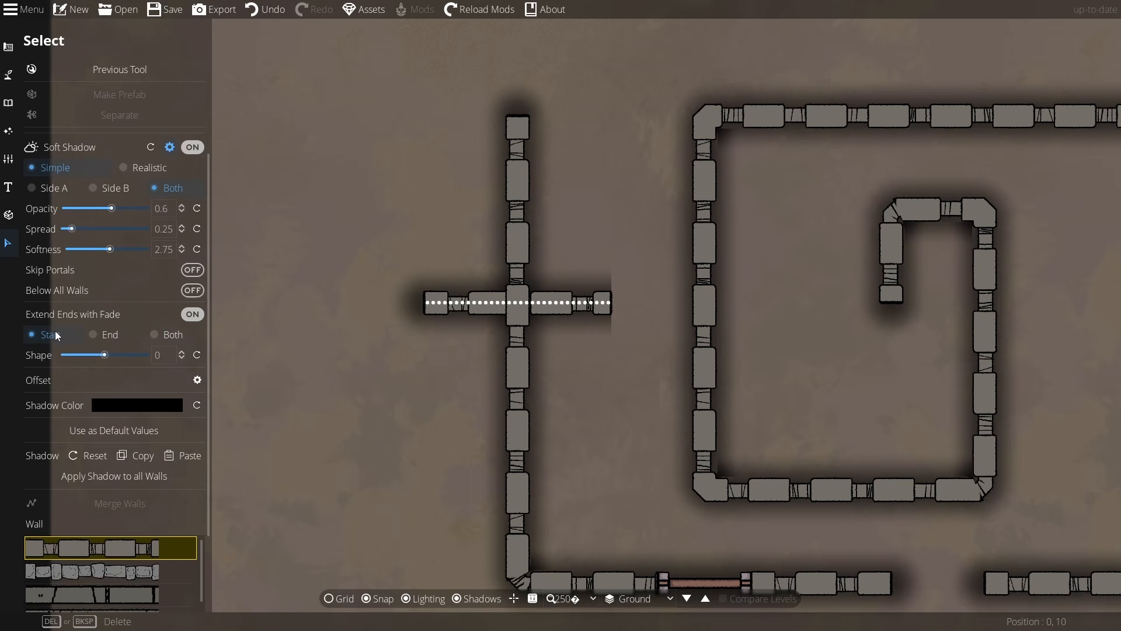
pyautogui.click(111, 335)
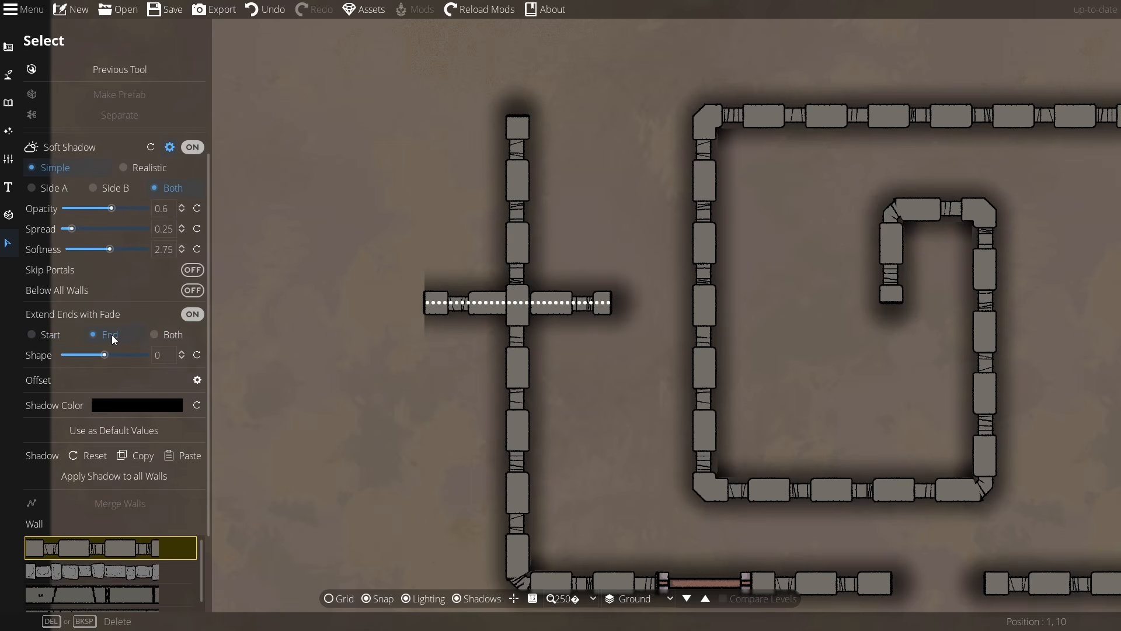
pyautogui.click(167, 336)
pyautogui.moveTo(100, 355)
pyautogui.mouseDown()
pyautogui.moveTo(65, 355)
pyautogui.moveTo(133, 355)
pyautogui.moveTo(112, 353)
pyautogui.moveTo(100, 386)
pyautogui.moveTo(92, 356)
pyautogui.moveTo(139, 363)
pyautogui.moveTo(86, 359)
pyautogui.mouseUp()
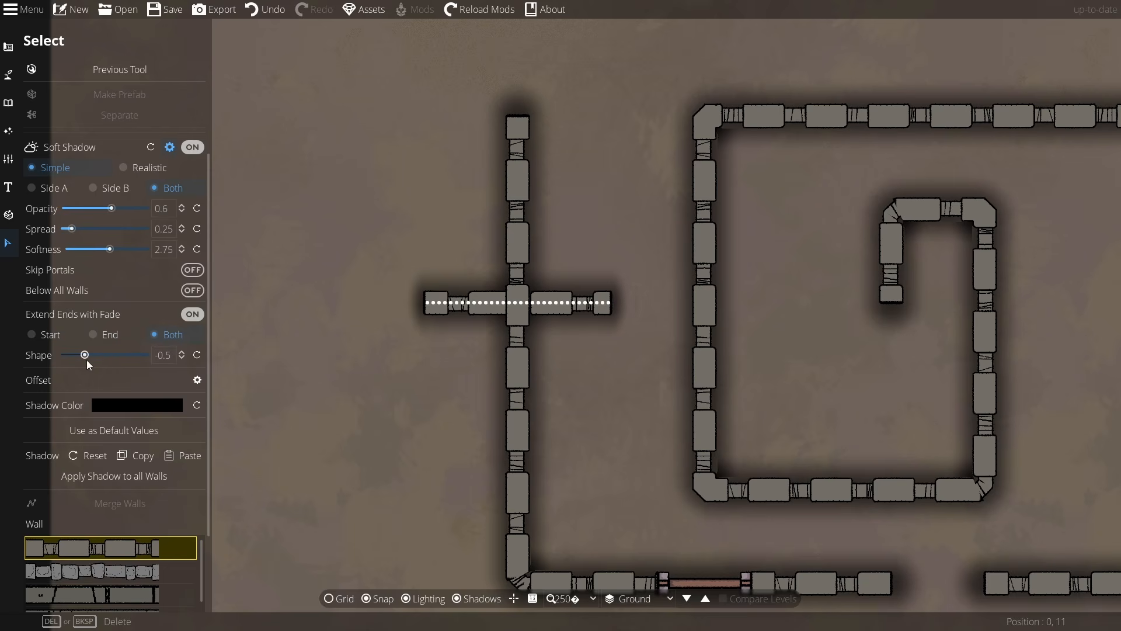
# Step: Expand the crossing wall's shadow Offset options, set Distance to 51 and Angle to 296°, and try adjusting Max Distance
pyautogui.click(197, 382)
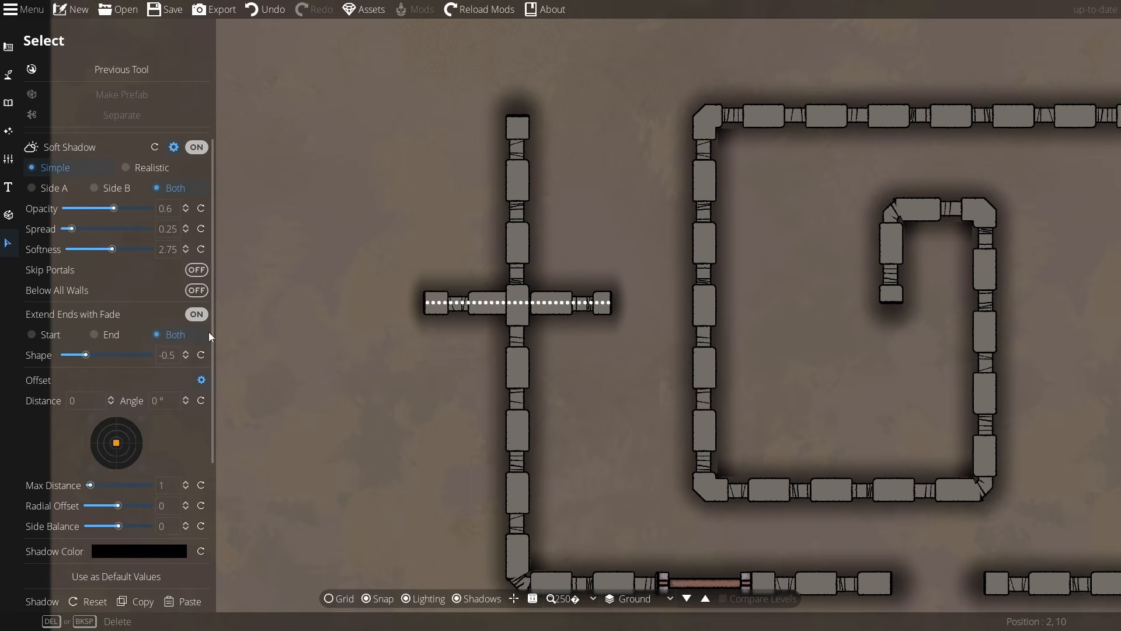
pyautogui.moveTo(213, 302); pyautogui.dragTo(213, 419)
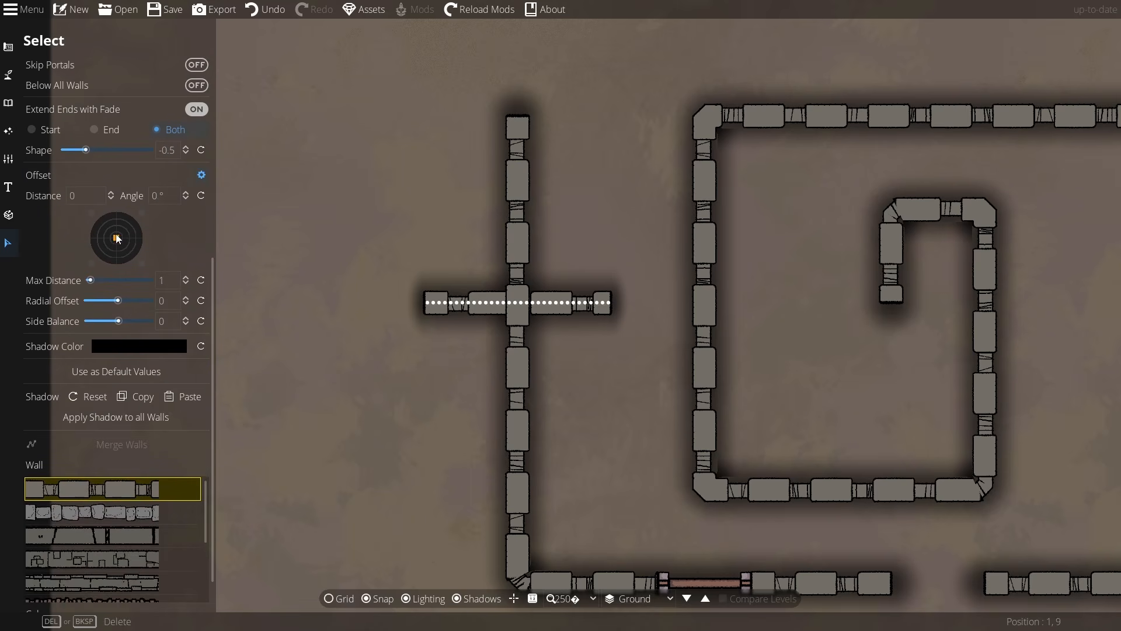
pyautogui.moveTo(117, 238)
pyautogui.mouseDown()
pyautogui.moveTo(115, 223)
pyautogui.moveTo(70, 228)
pyautogui.moveTo(99, 229)
pyautogui.mouseUp()
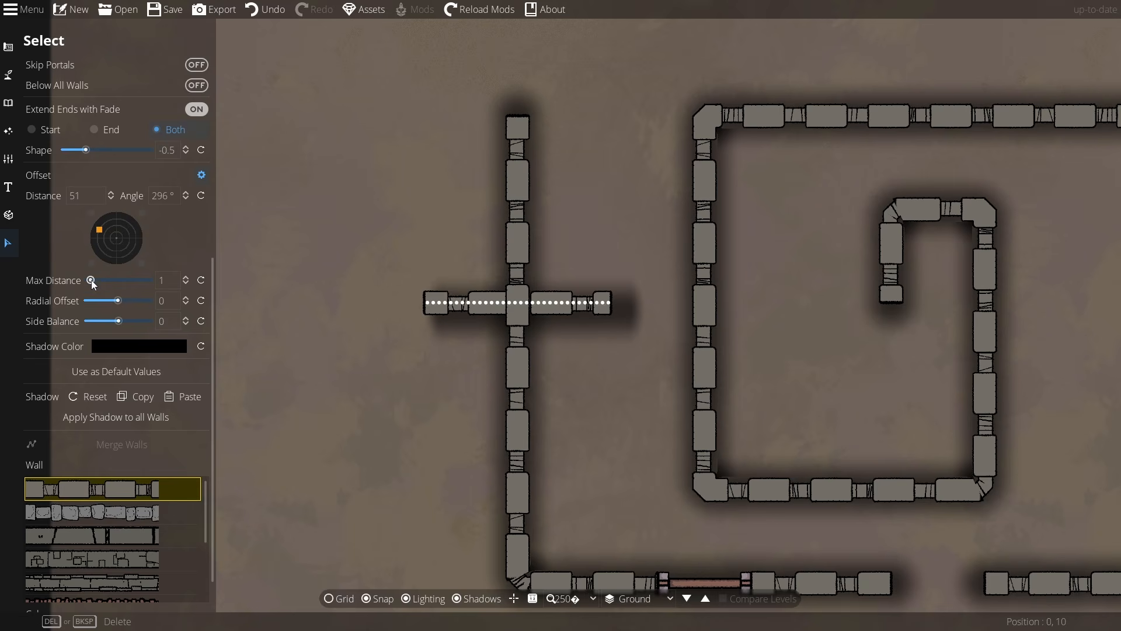
pyautogui.moveTo(91, 280)
pyautogui.mouseDown()
pyautogui.moveTo(111, 281)
pyautogui.moveTo(87, 280)
pyautogui.mouseUp()
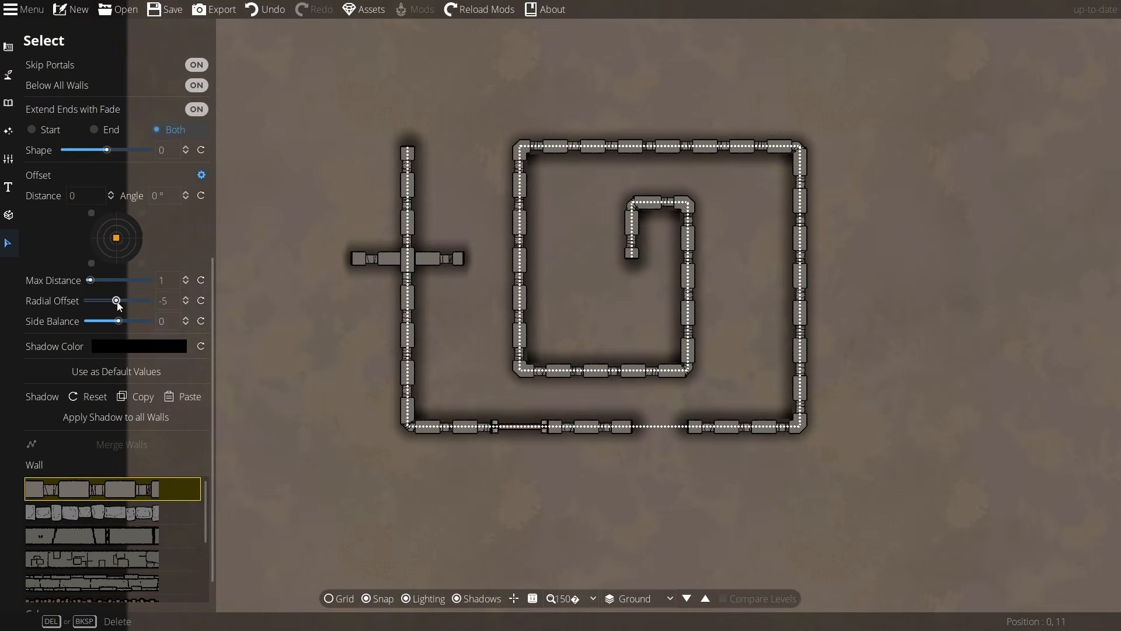
# Step: Try a Radial Offset and a red shadow color (ff0000) on the spiral wall's soft shadow, and reset both
pyautogui.moveTo(117, 301); pyautogui.dragTo(102, 321)
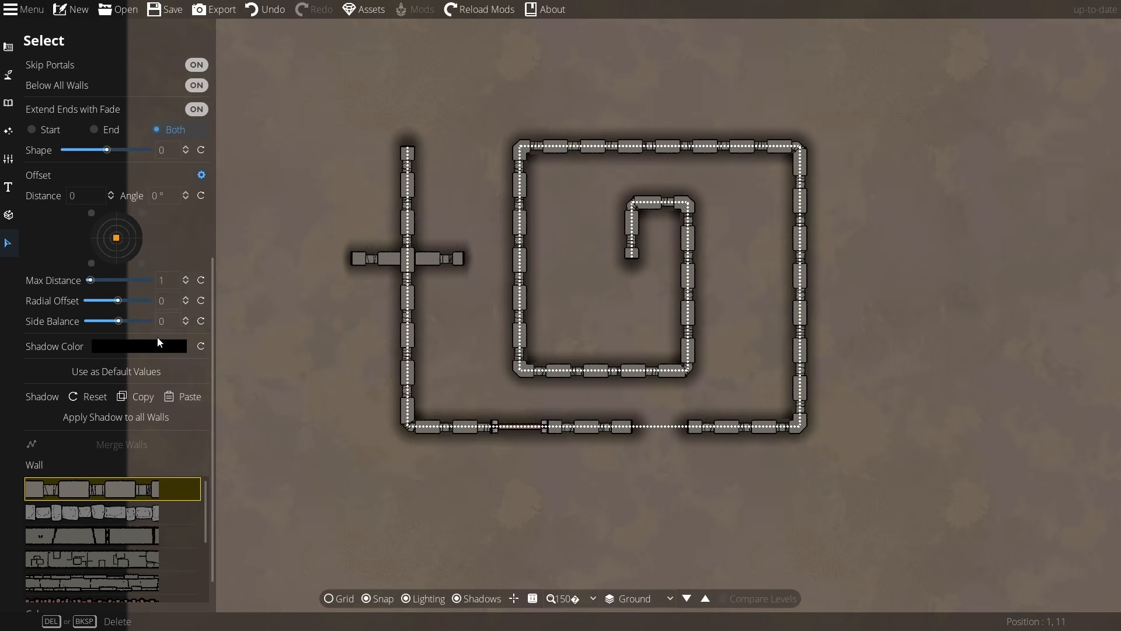
pyautogui.click(158, 342)
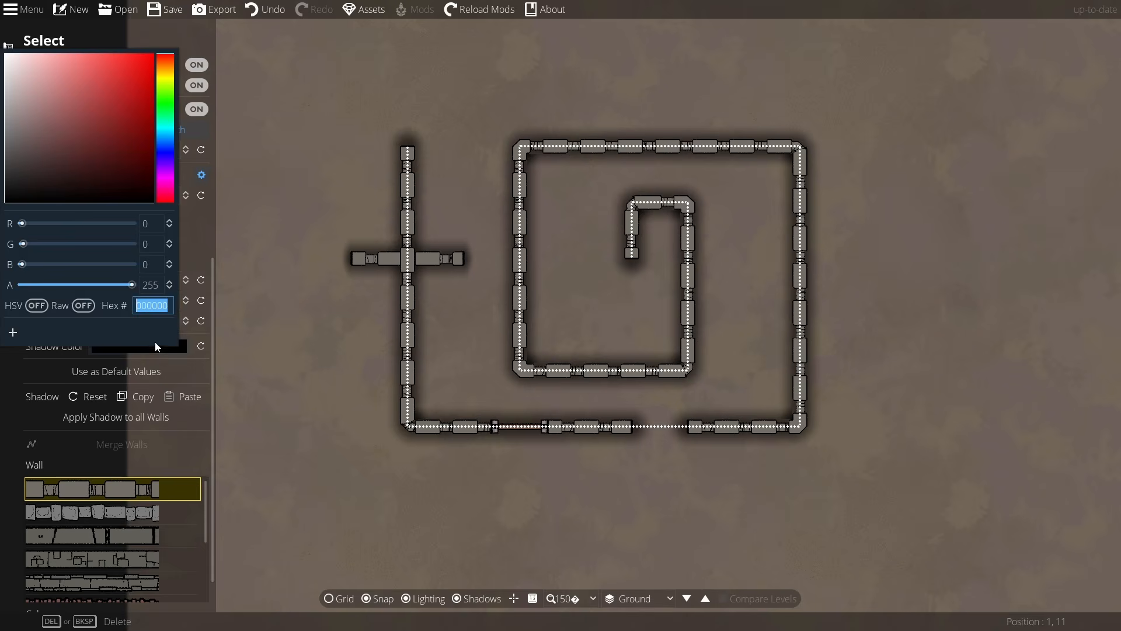
pyautogui.moveTo(101, 149); pyautogui.dragTo(193, 51)
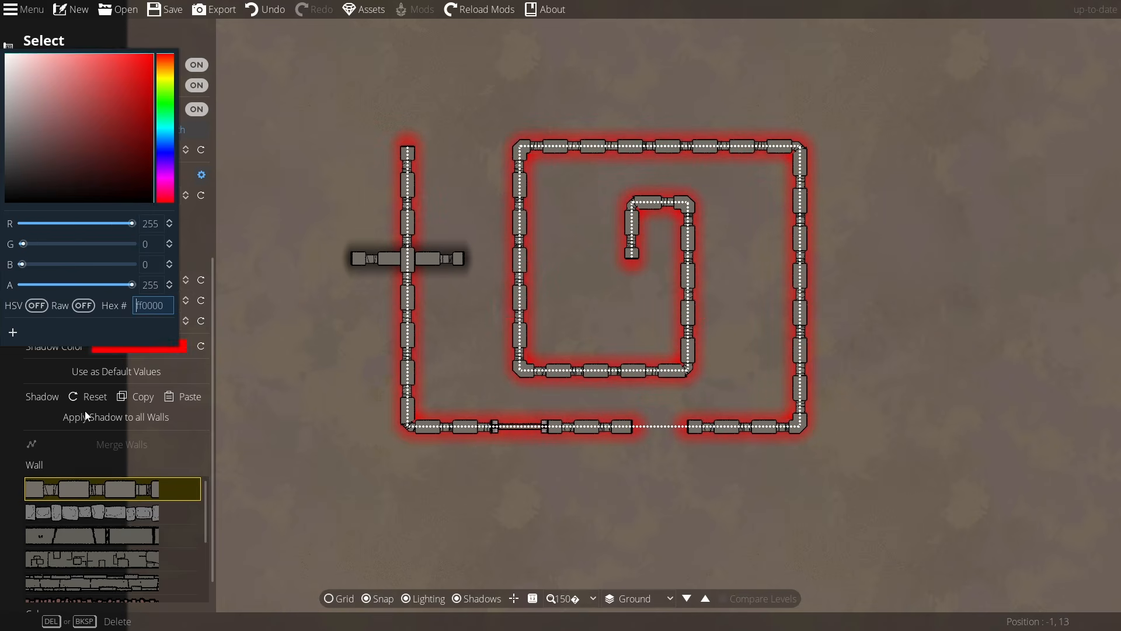
pyautogui.click(28, 385)
pyautogui.click(201, 347)
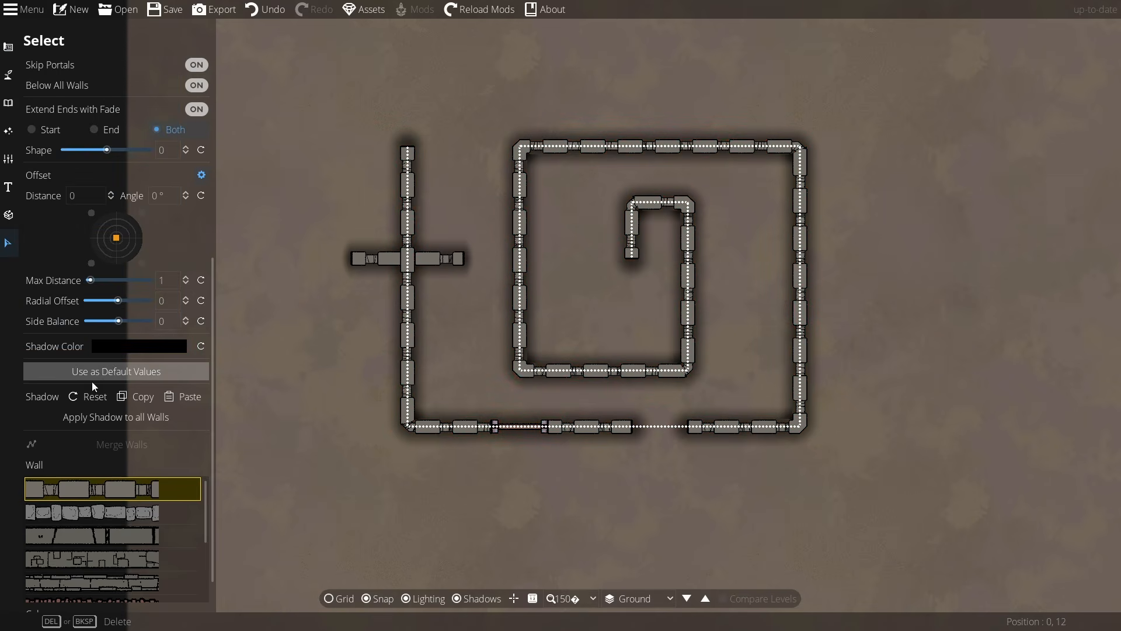
# Step: Start applying the spiral wall's shadow to all walls, examine the choices of which walls to affect, and cancel
pyautogui.moveTo(394, 472); pyautogui.dragTo(329, 338)
pyautogui.click(147, 370)
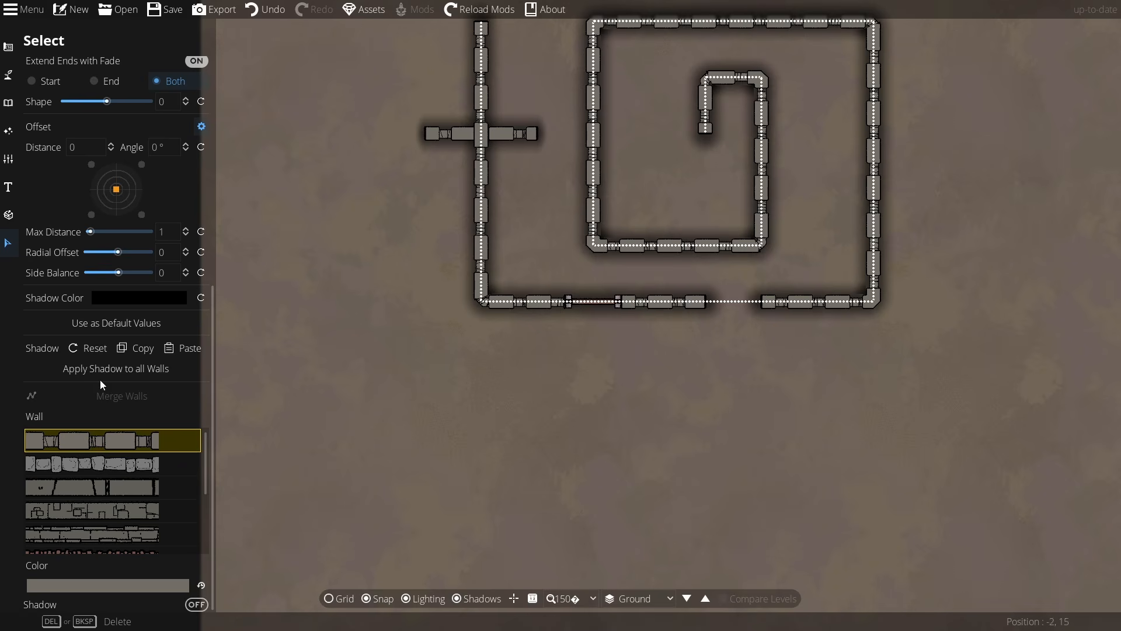
pyautogui.click(135, 372)
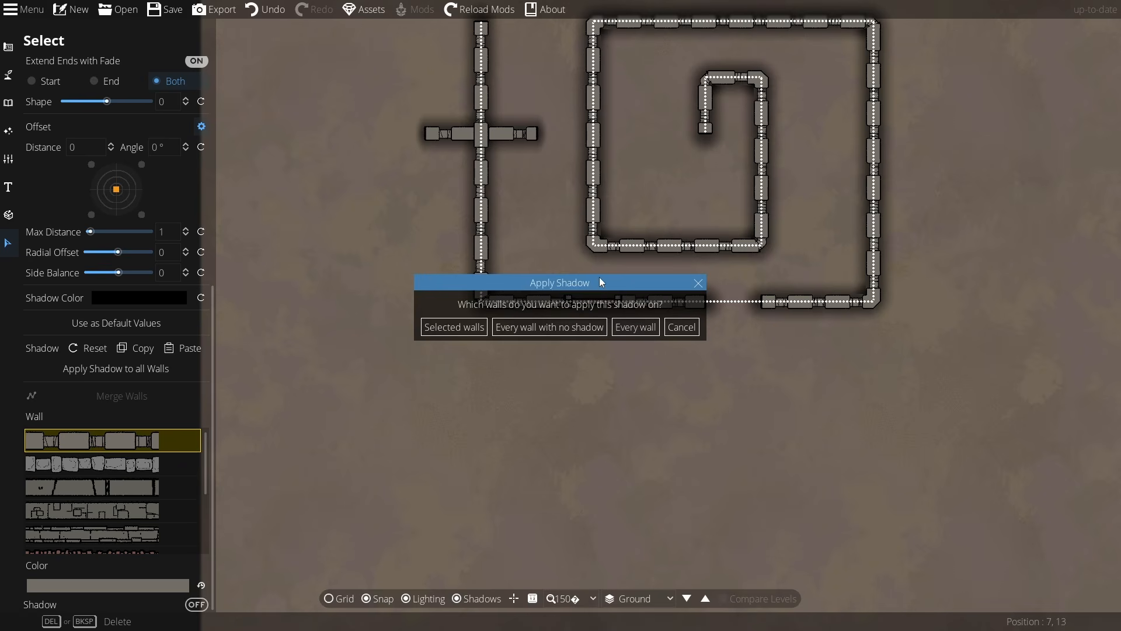
pyautogui.moveTo(600, 282); pyautogui.dragTo(628, 367)
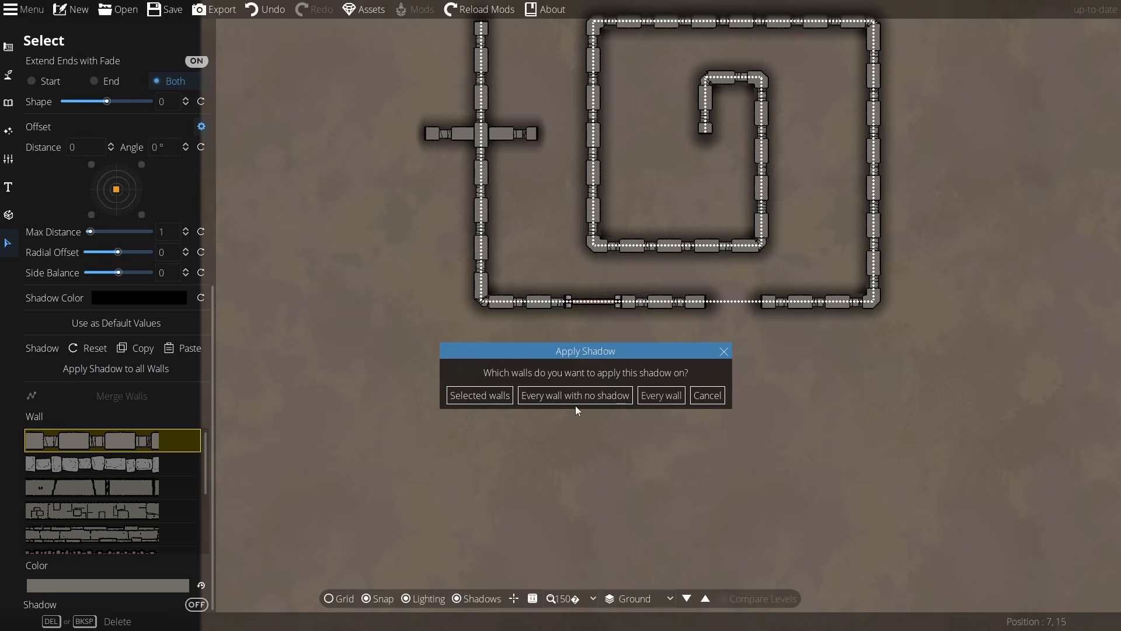
pyautogui.click(709, 396)
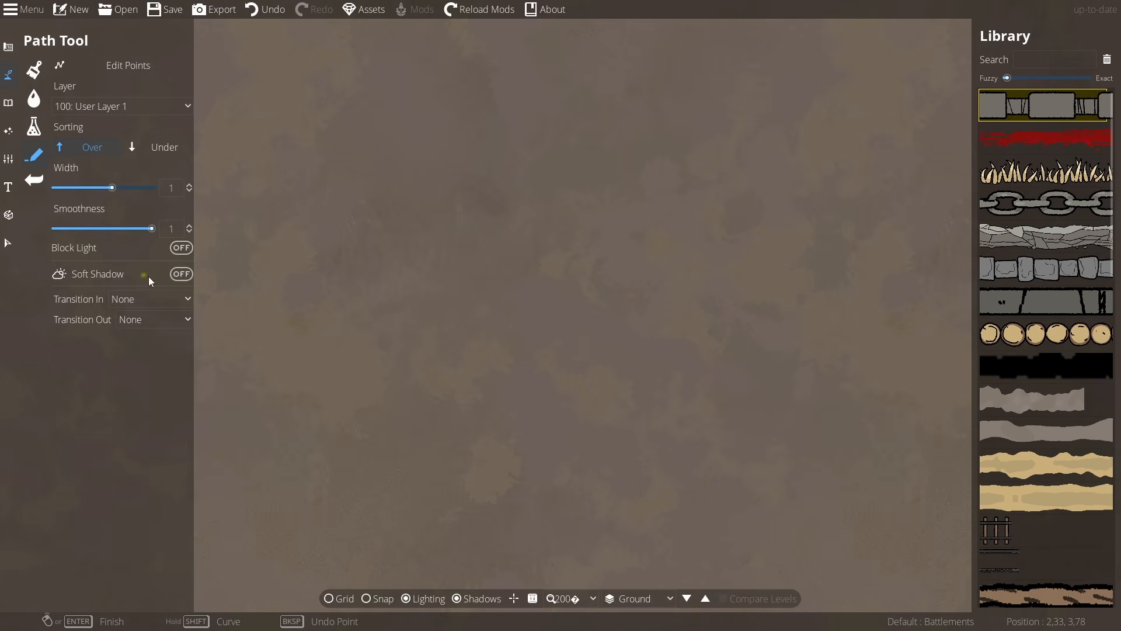
# Step: Turn on Soft Shadow for the Path Tool, expand its options, and compare the Realistic type before returning to Simple
pyautogui.click(181, 274)
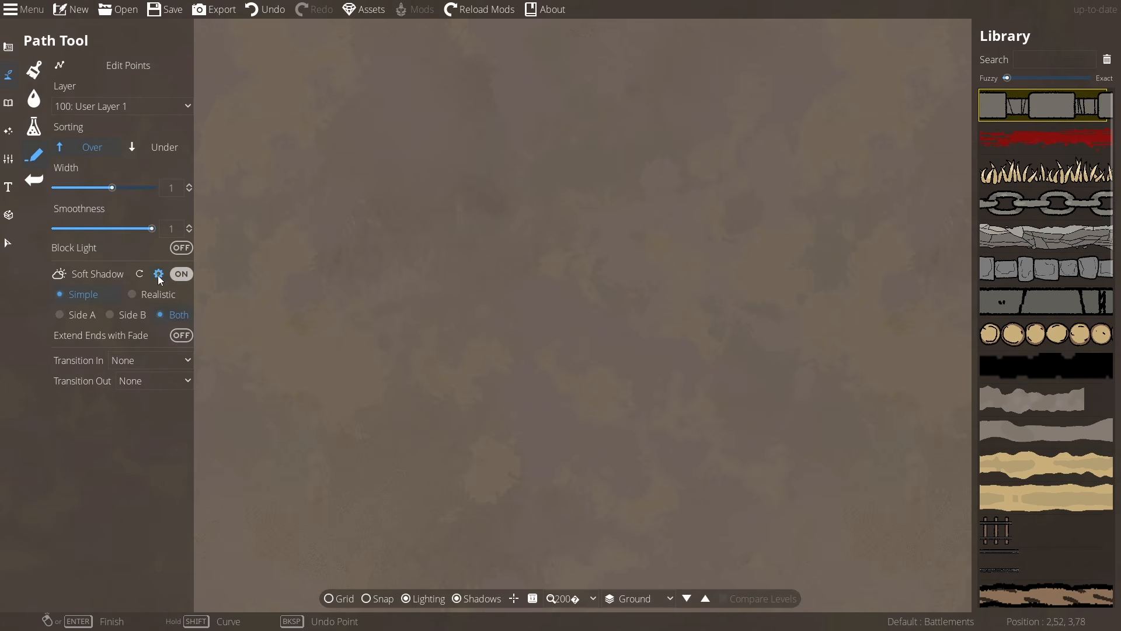
pyautogui.click(158, 278)
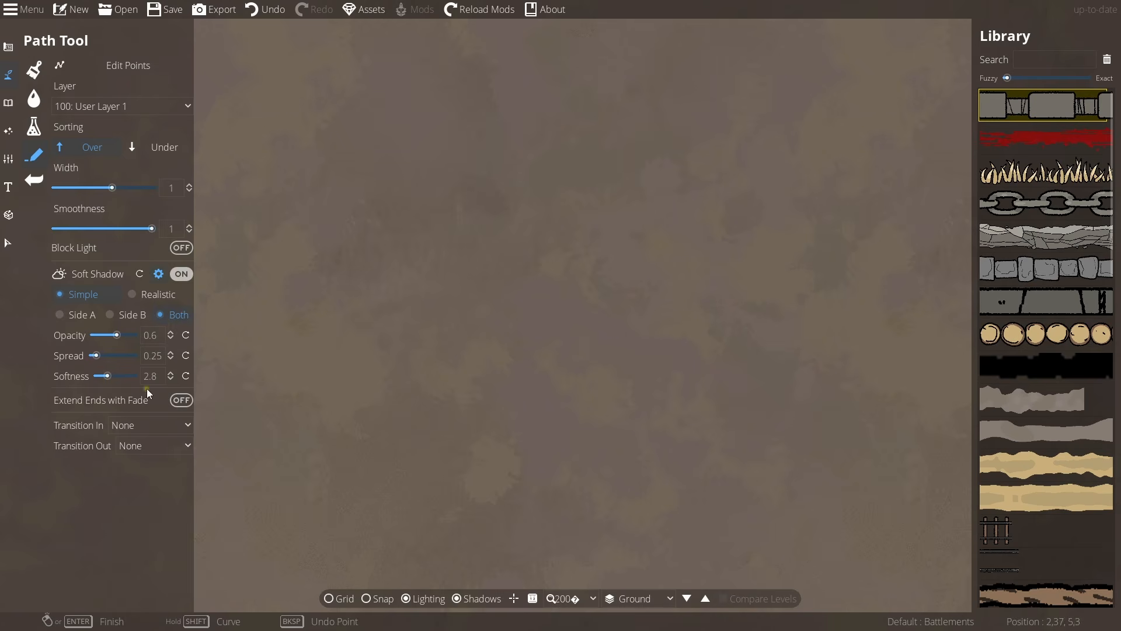
pyautogui.click(149, 297)
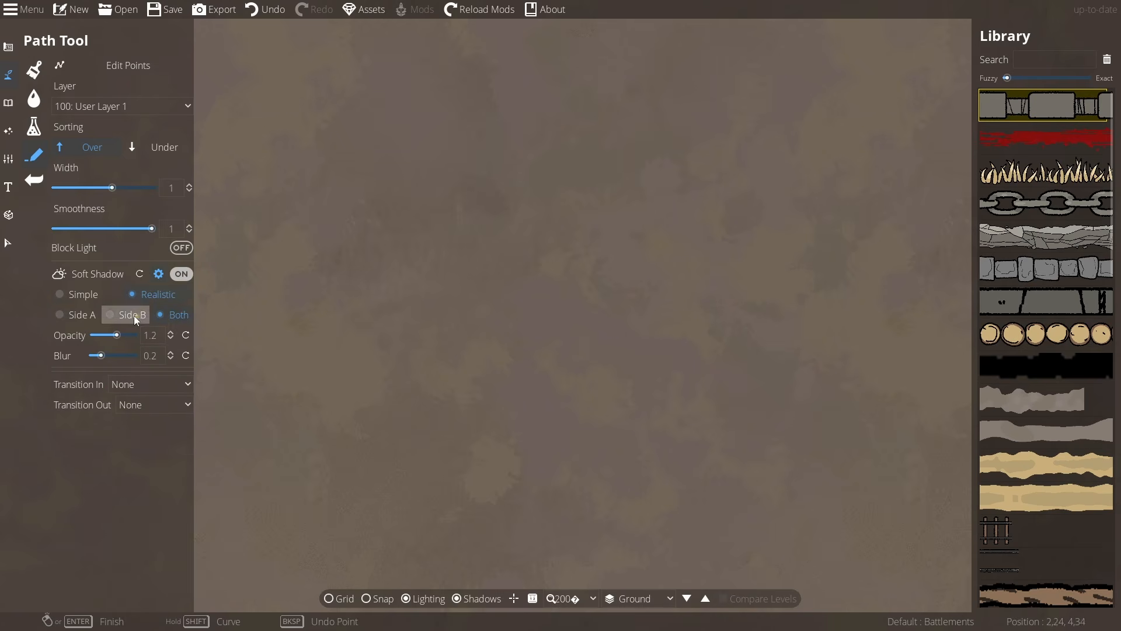
pyautogui.click(85, 296)
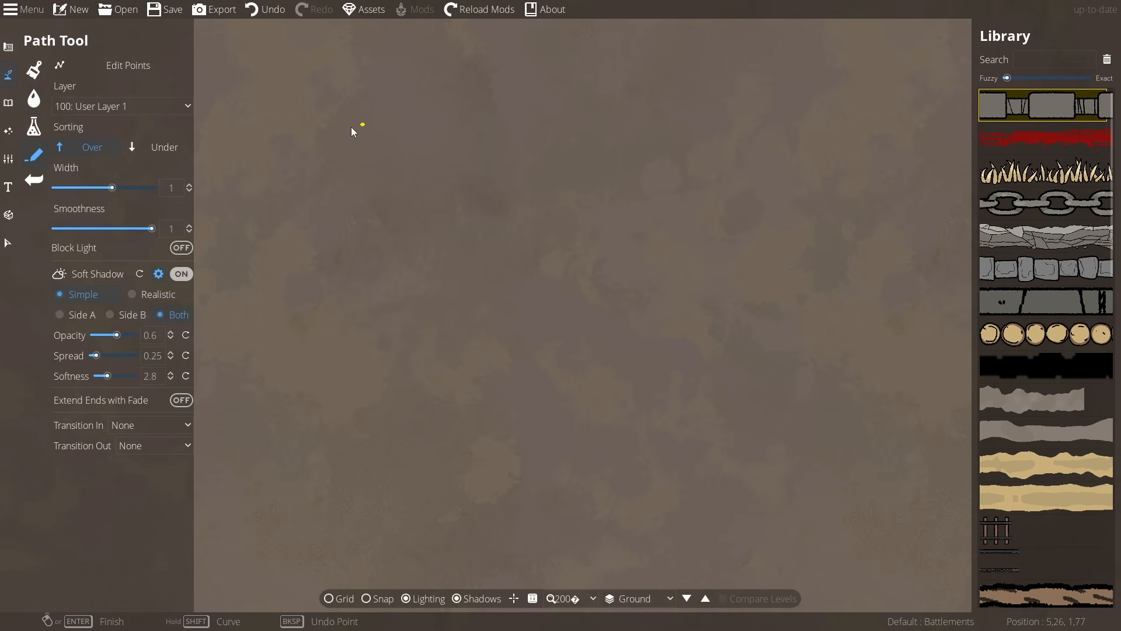
# Step: Draw a wavy battlement path across the upper map area, select it, and expand its soft shadow settings
pyautogui.moveTo(266, 199)
pyautogui.mouseDown()
pyautogui.moveTo(408, 118)
pyautogui.moveTo(583, 143)
pyautogui.moveTo(765, 190)
pyautogui.mouseUp()
pyautogui.click(8, 243)
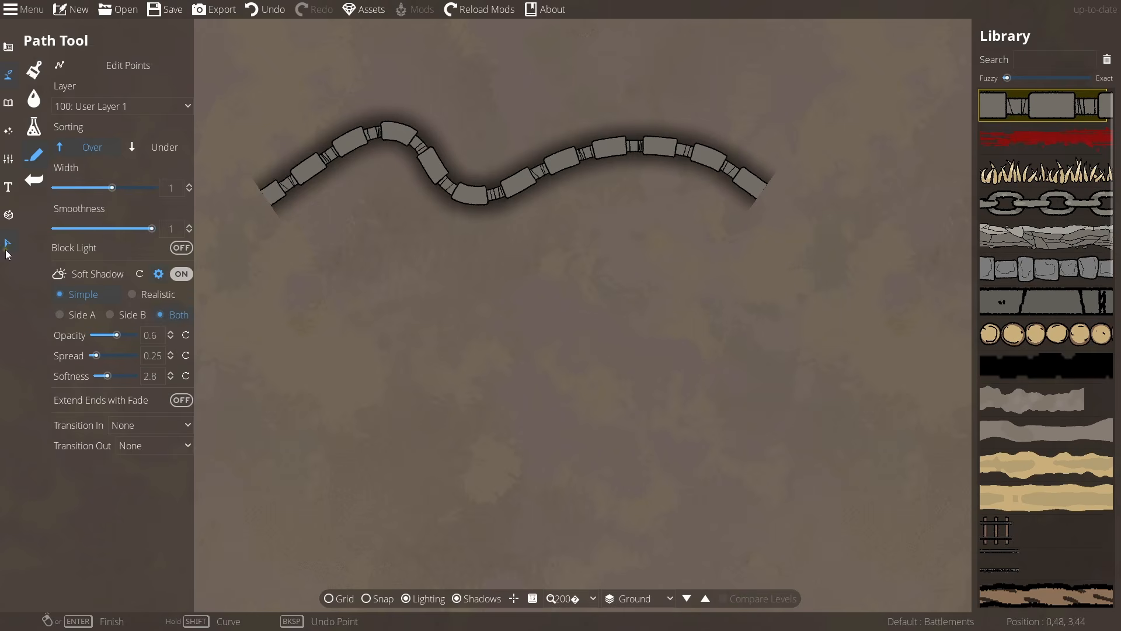
pyautogui.click(490, 191)
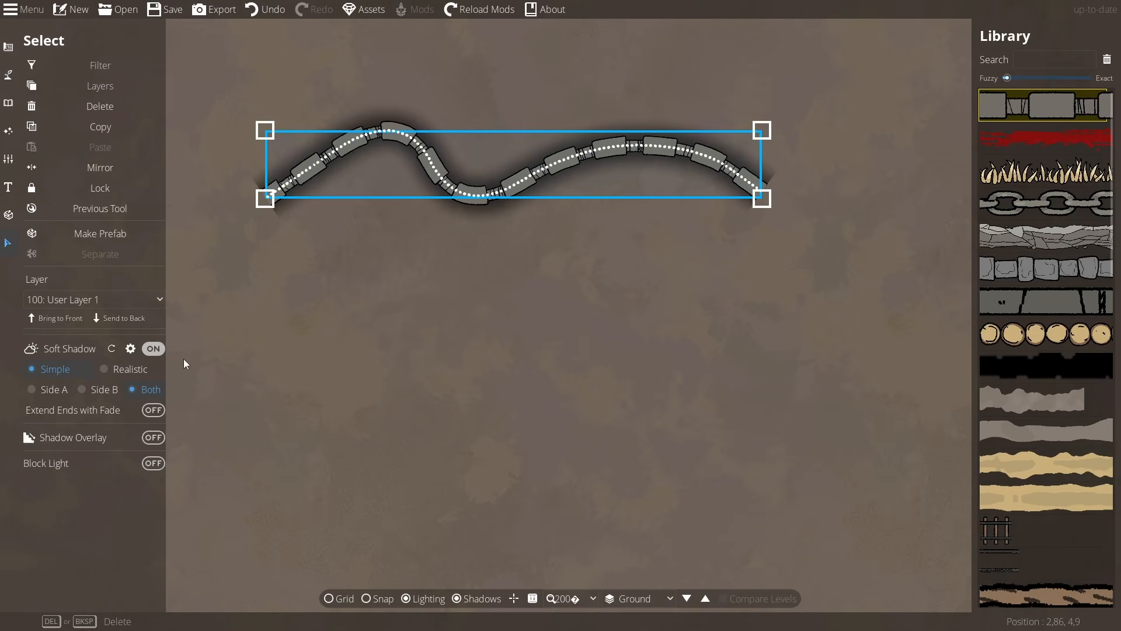
pyautogui.click(129, 349)
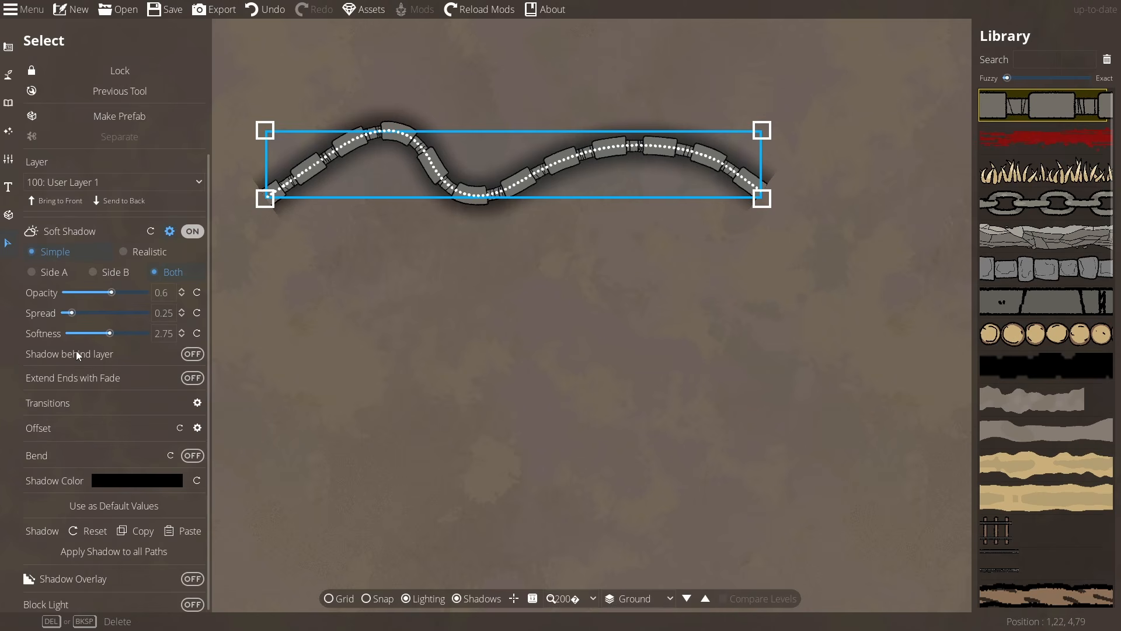
# Step: Try Extend Ends with Fade on the battlement path's soft shadow and turn it off again
pyautogui.click(194, 378)
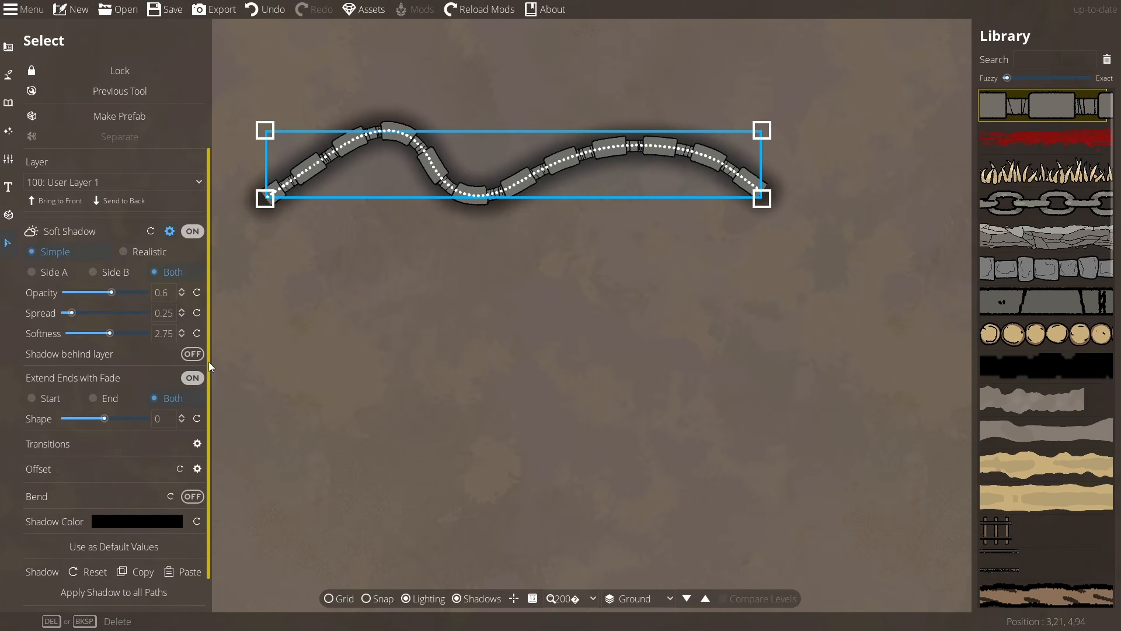
pyautogui.scroll(-1, 209, 362)
pyautogui.click(193, 336)
# Step: Expand the path shadow's Transitions, turn on Fade In and Fade Out, and deselect the path
pyautogui.click(197, 402)
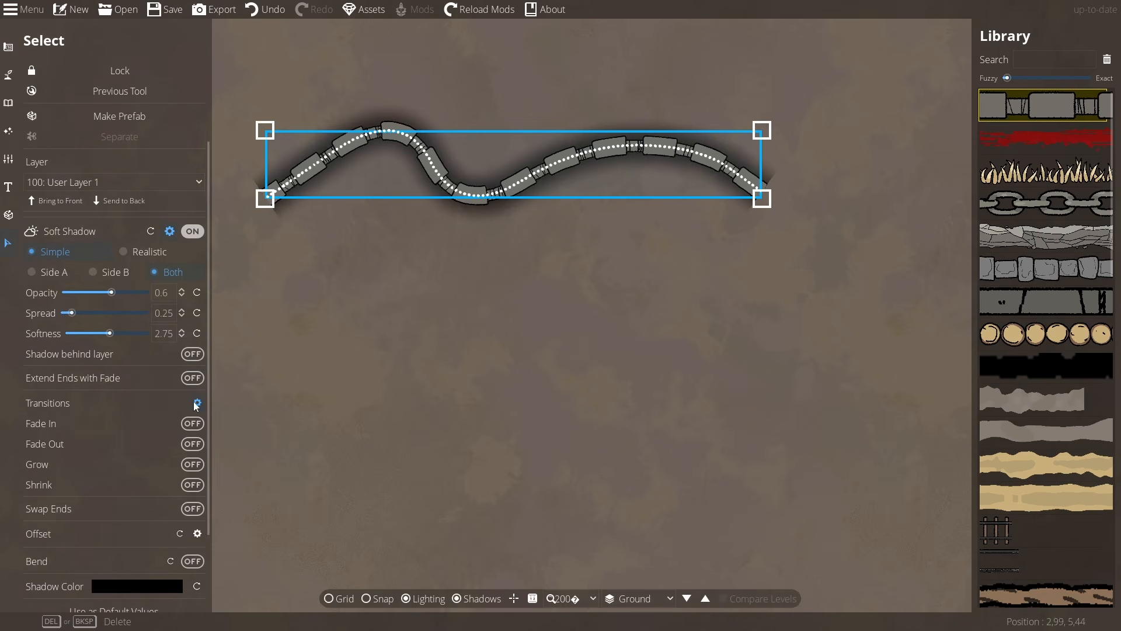
pyautogui.moveTo(212, 347); pyautogui.dragTo(215, 432)
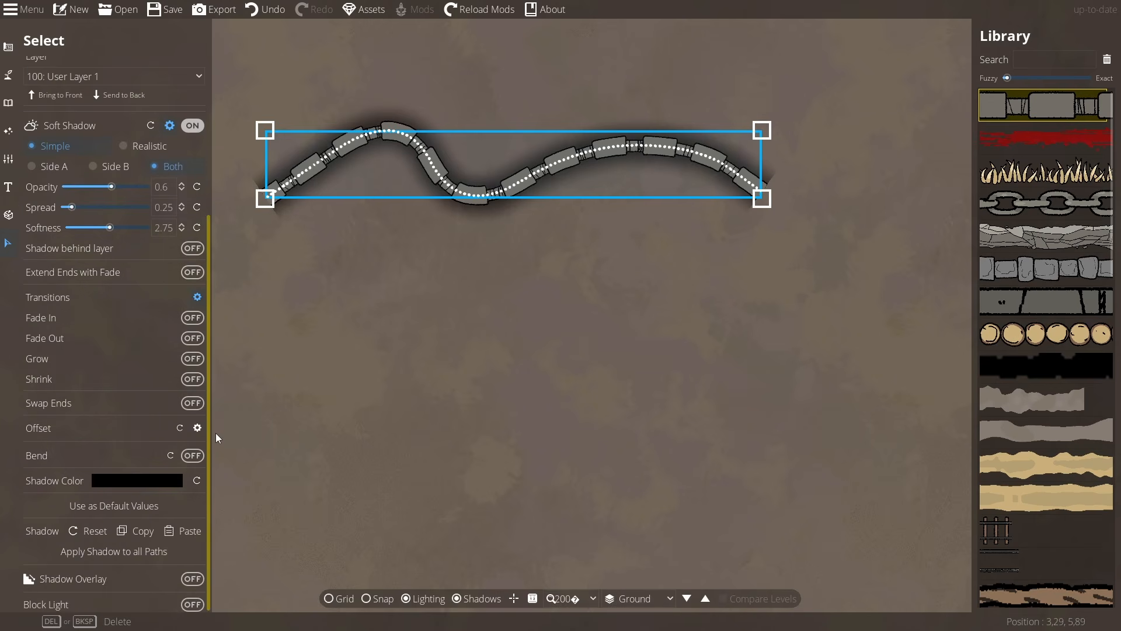
pyautogui.click(190, 320)
pyautogui.click(192, 338)
pyautogui.click(779, 255)
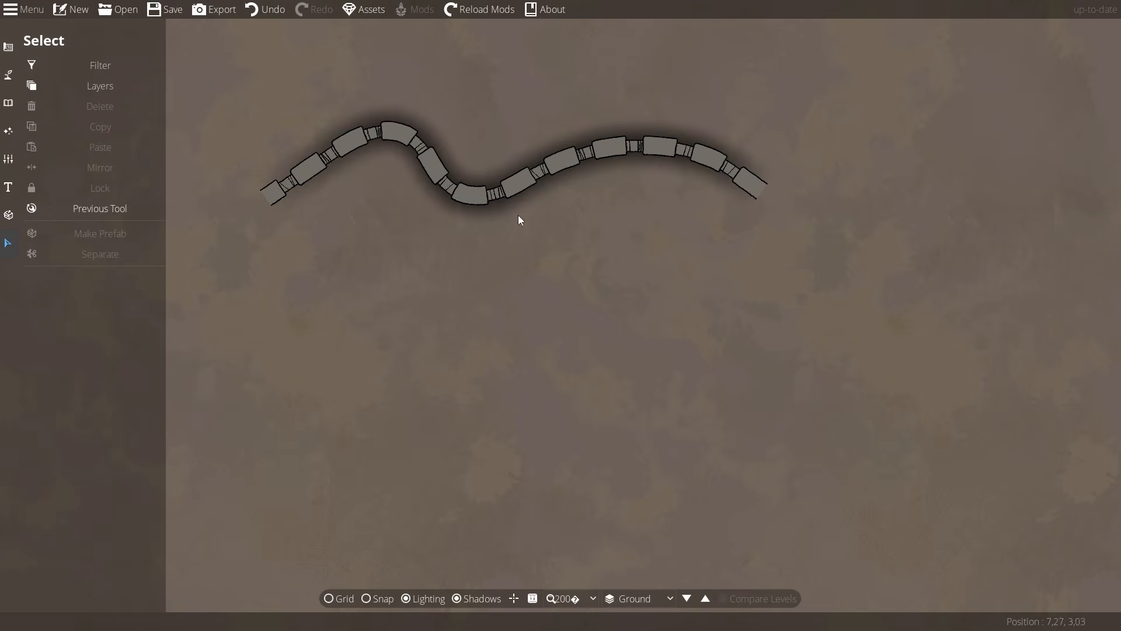
# Step: Reselect the battlement path, try different Fade In and Fade Out amounts on its shadow, and reset both
pyautogui.click(475, 195)
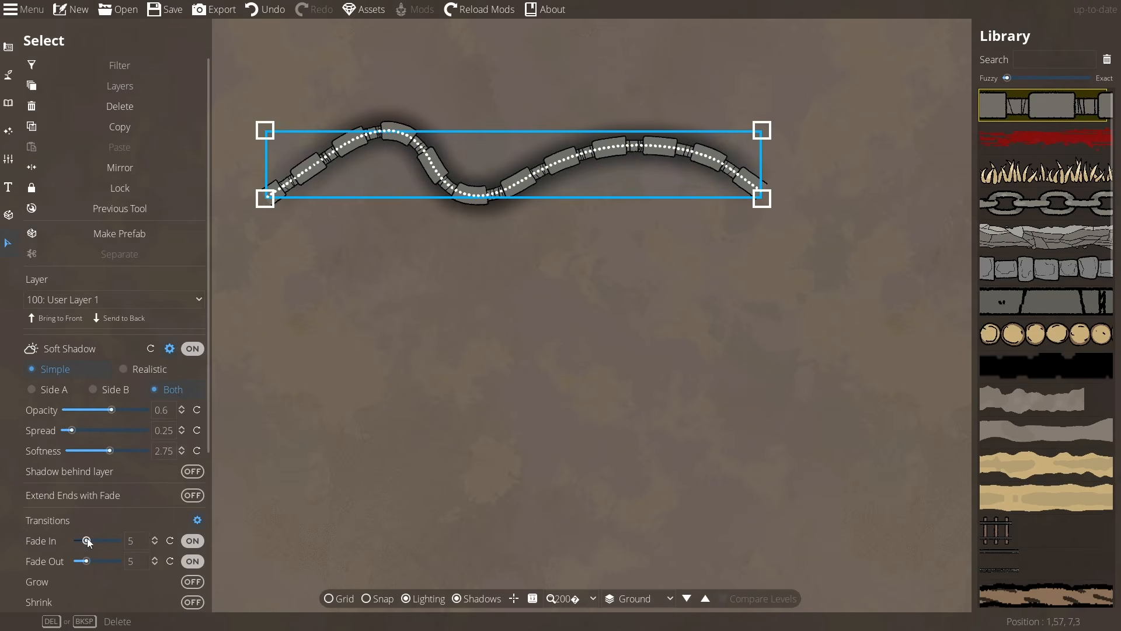
pyautogui.moveTo(87, 540); pyautogui.dragTo(95, 567)
pyautogui.click(170, 541)
pyautogui.click(170, 561)
pyautogui.moveTo(208, 444)
pyautogui.mouseDown()
pyautogui.moveTo(215, 552)
pyautogui.moveTo(195, 427)
pyautogui.mouseUp()
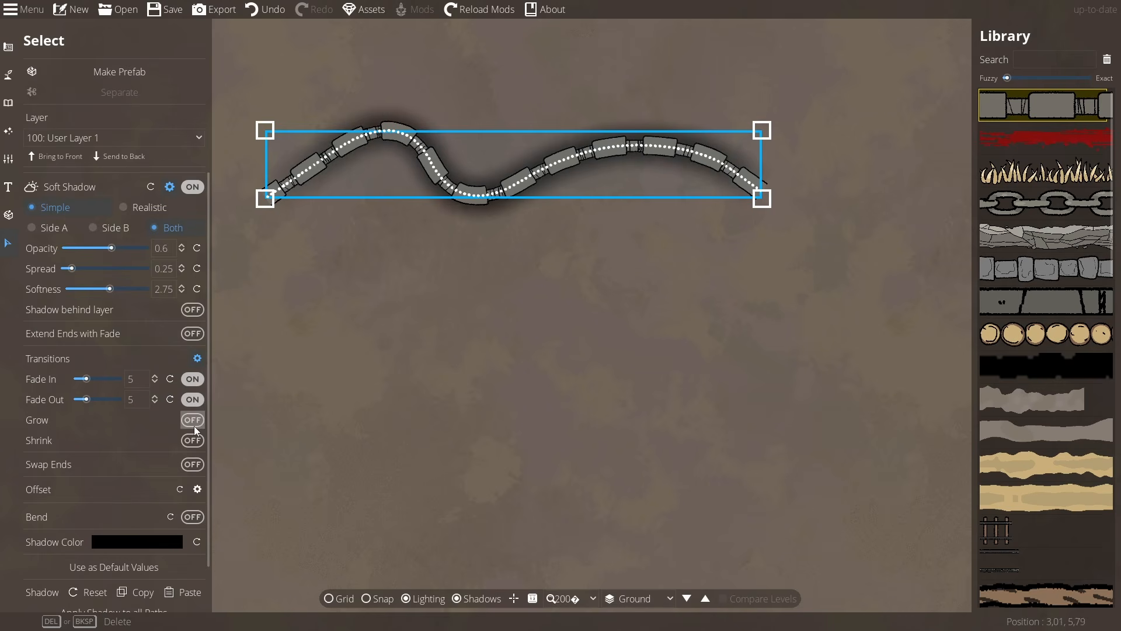
# Step: Turn on Grow and Shrink for the battlement path's shadow, turn off Fade In and Fade Out, and deselect the path
pyautogui.click(193, 421)
pyautogui.click(192, 440)
pyautogui.click(194, 379)
pyautogui.click(192, 400)
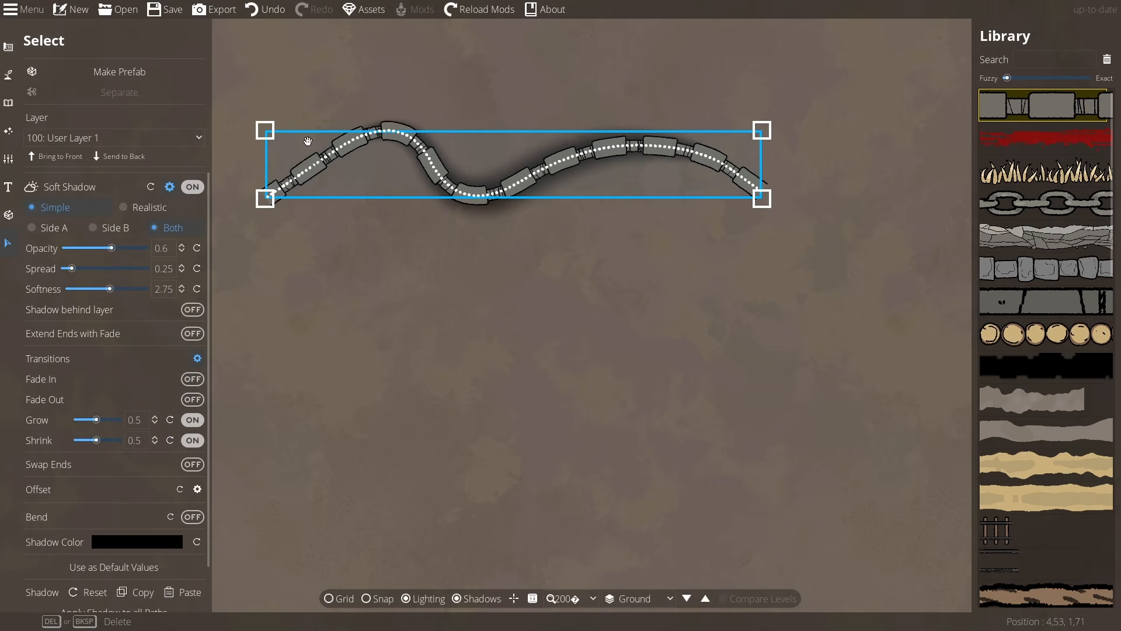
pyautogui.click(549, 312)
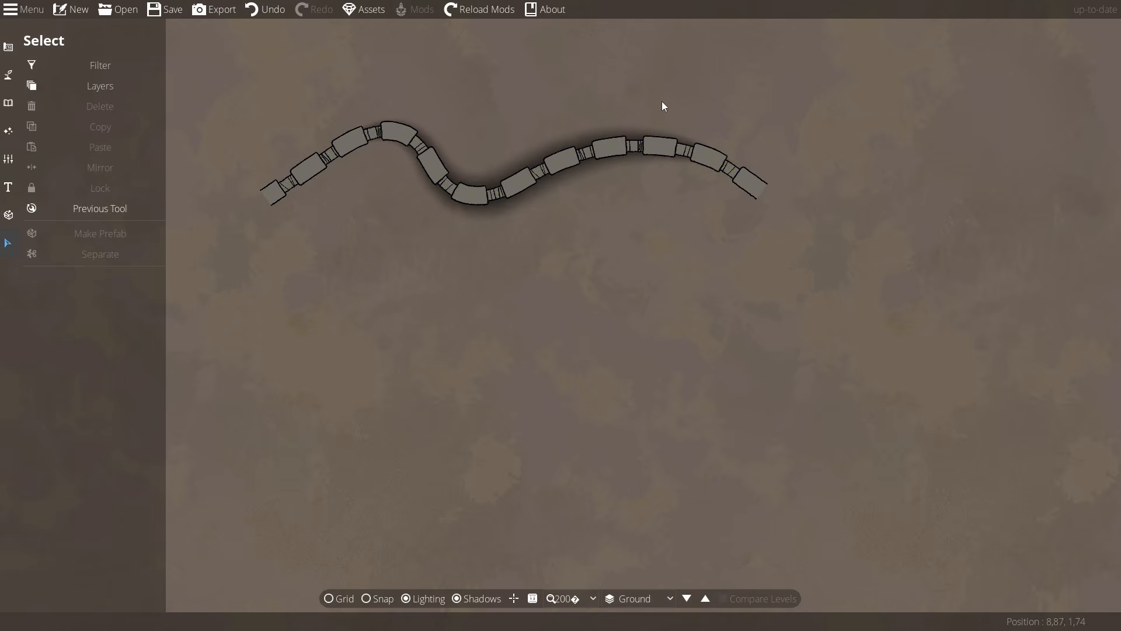
# Step: Reselect the battlement path and try a lower Grow amount on its soft shadow
pyautogui.click(706, 156)
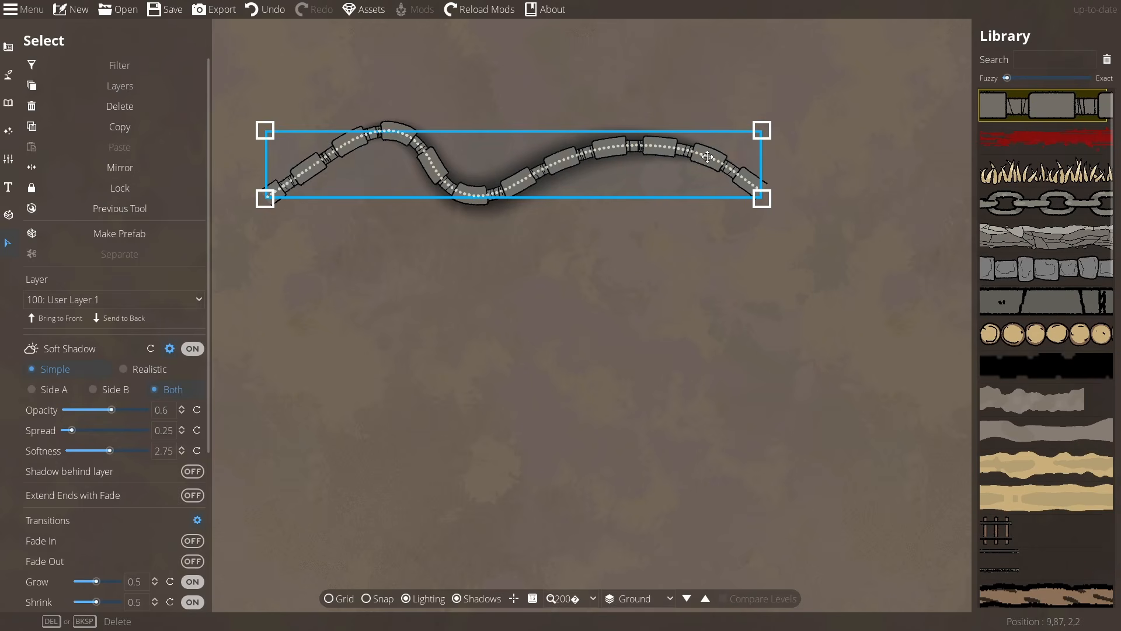
pyautogui.scroll(-4, 200, 434)
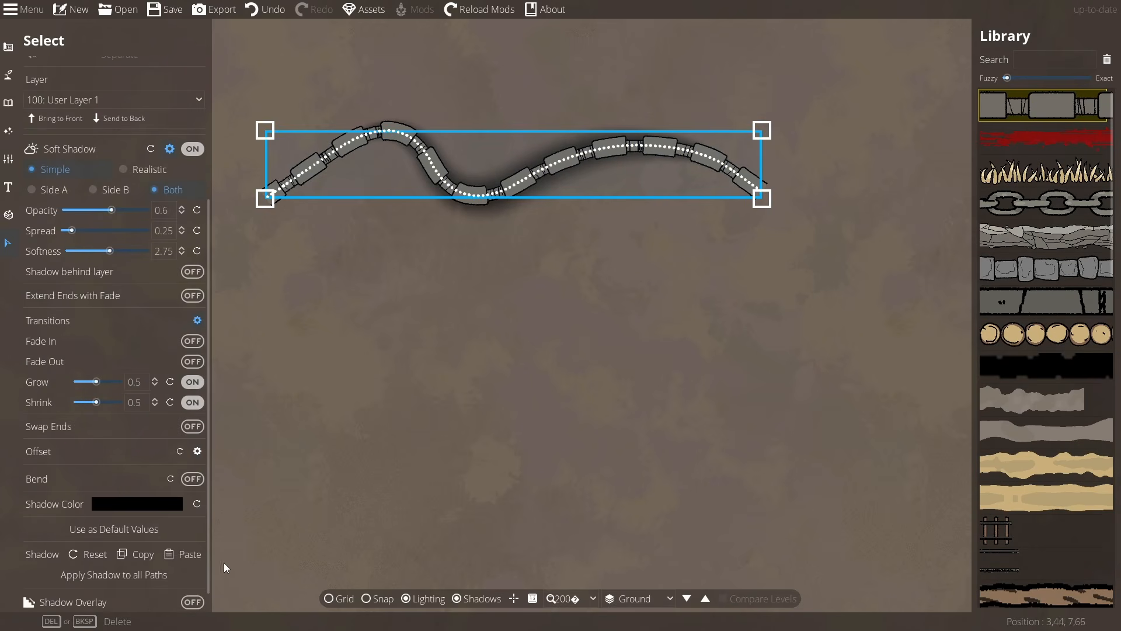
pyautogui.moveTo(97, 382); pyautogui.dragTo(88, 384)
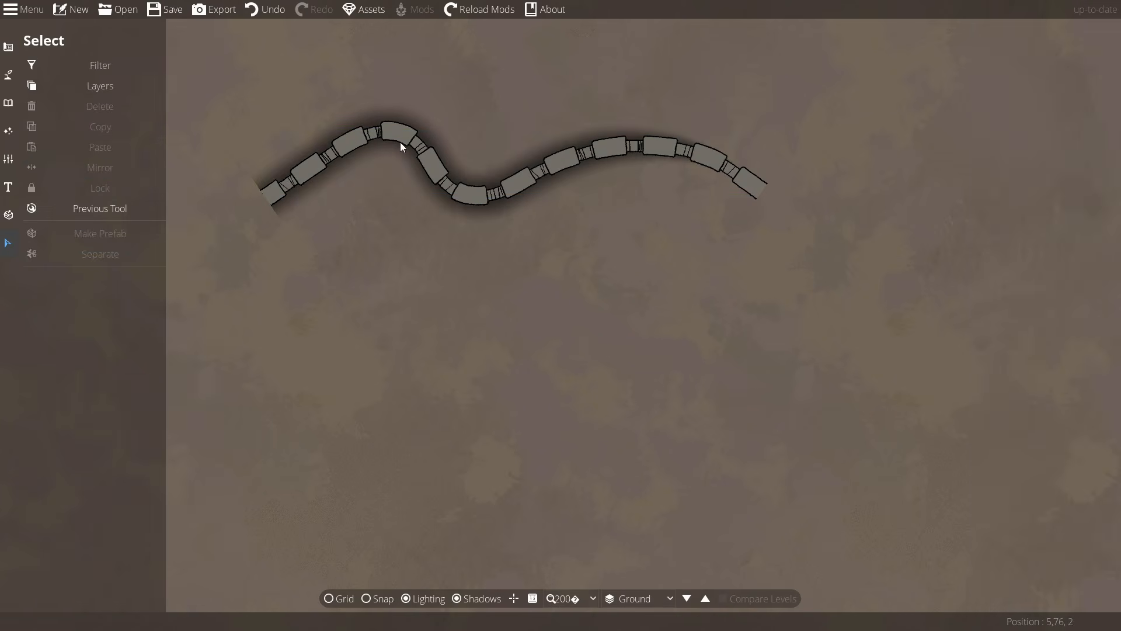
# Step: Turn on Fade In instead of Fade Out for the battlement path's shadow, enable Swap Ends, and deselect the path
pyautogui.click(401, 140)
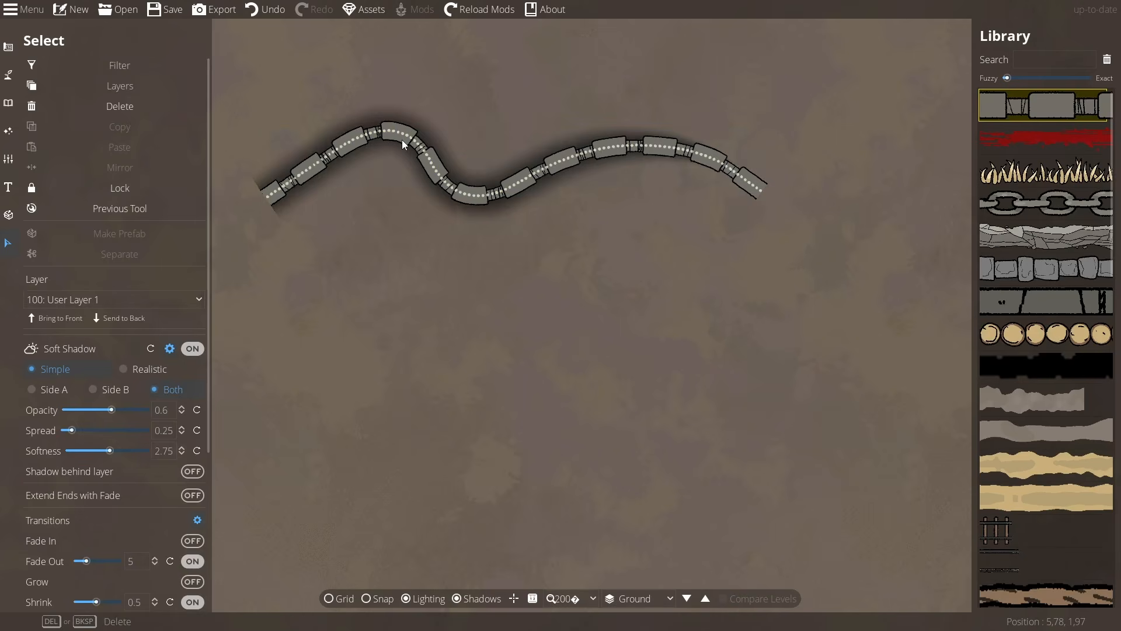
pyautogui.click(193, 540)
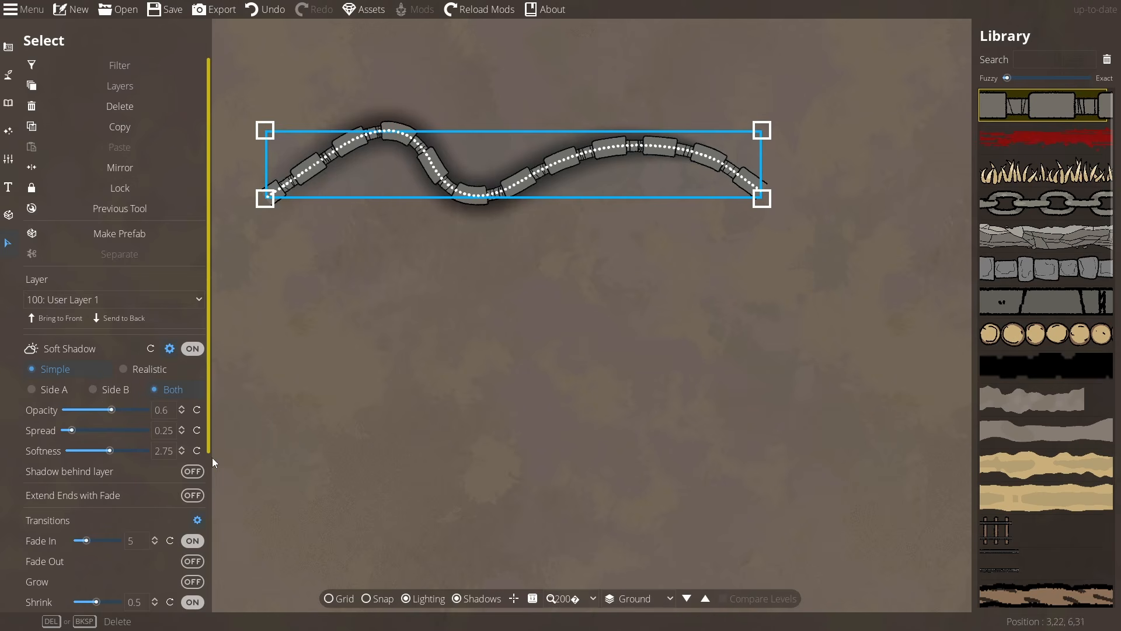
pyautogui.moveTo(208, 430); pyautogui.dragTo(218, 572)
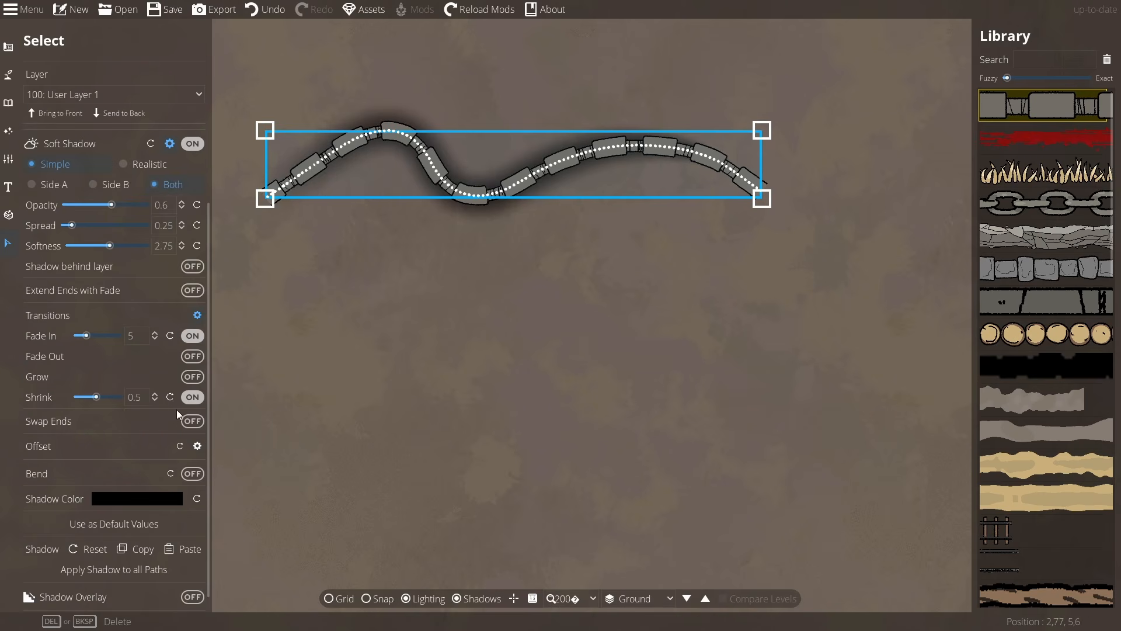
pyautogui.click(193, 421)
pyautogui.click(804, 158)
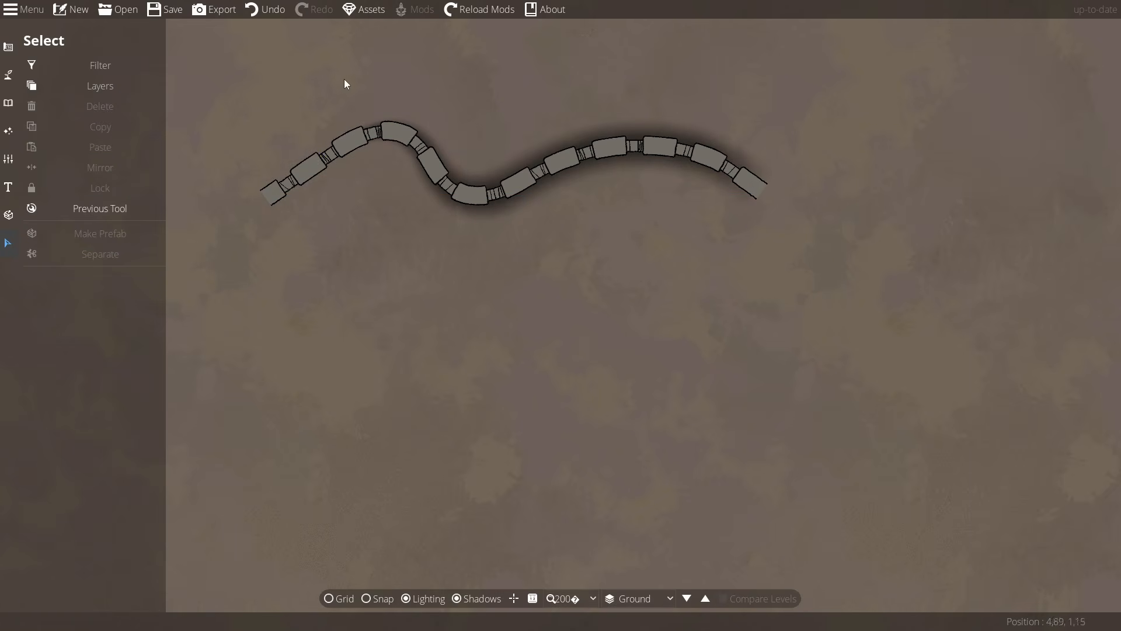
# Step: Reselect the path, switch it to Bone Fence 01, set its shadow's Side Balance to 53, and deselect it
pyautogui.click(516, 178)
pyautogui.scroll(-10, 215, 486)
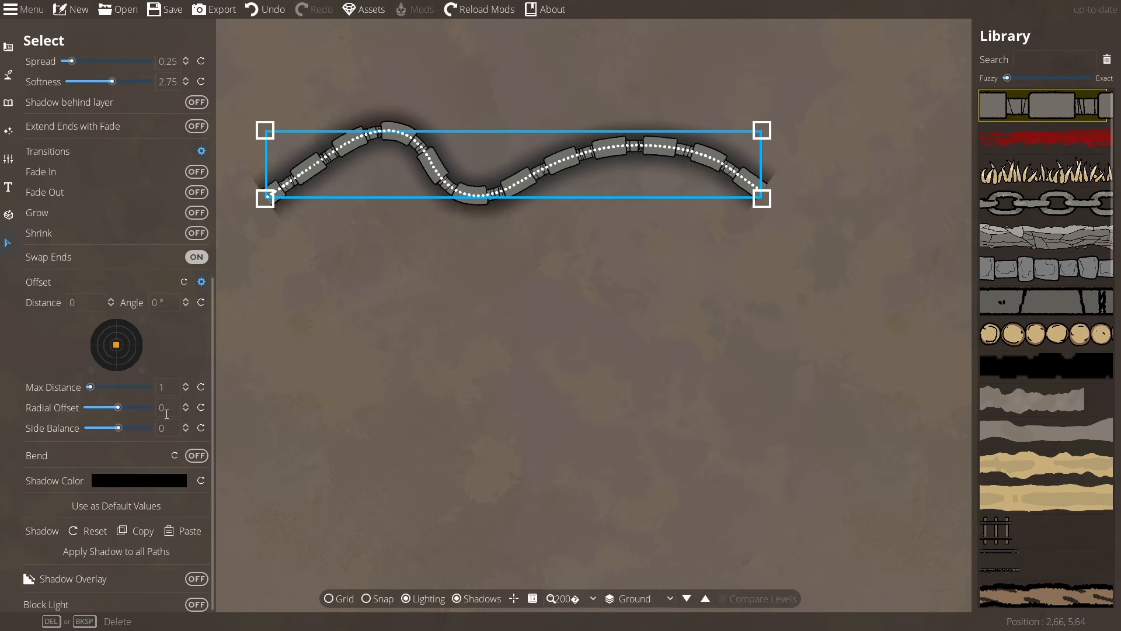
pyautogui.moveTo(138, 428); pyautogui.dragTo(134, 428)
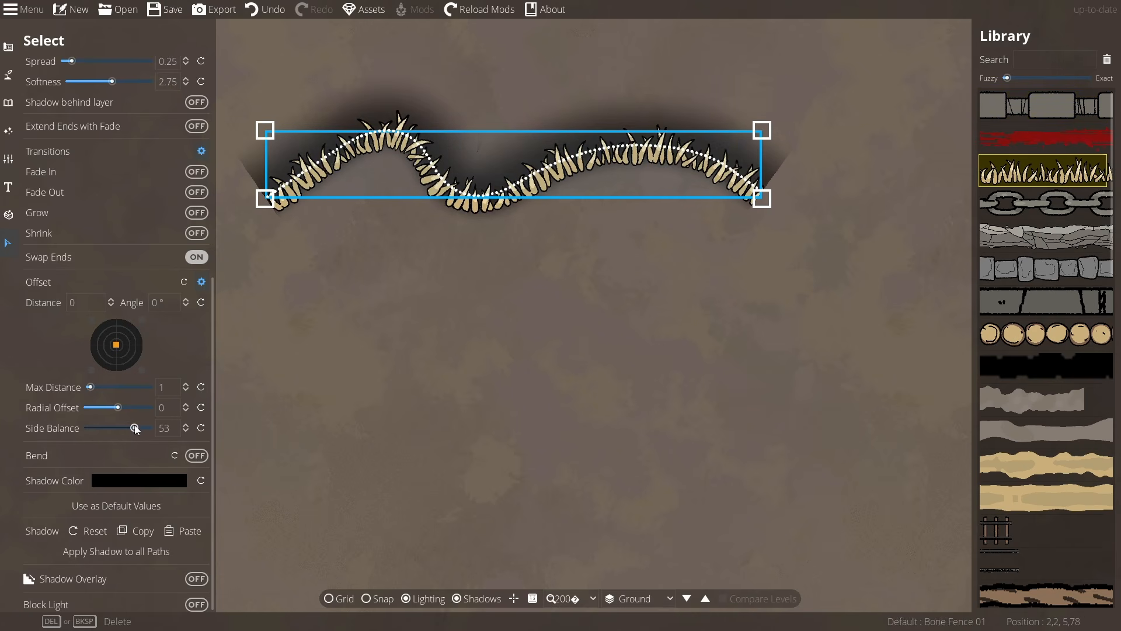
pyautogui.click(786, 313)
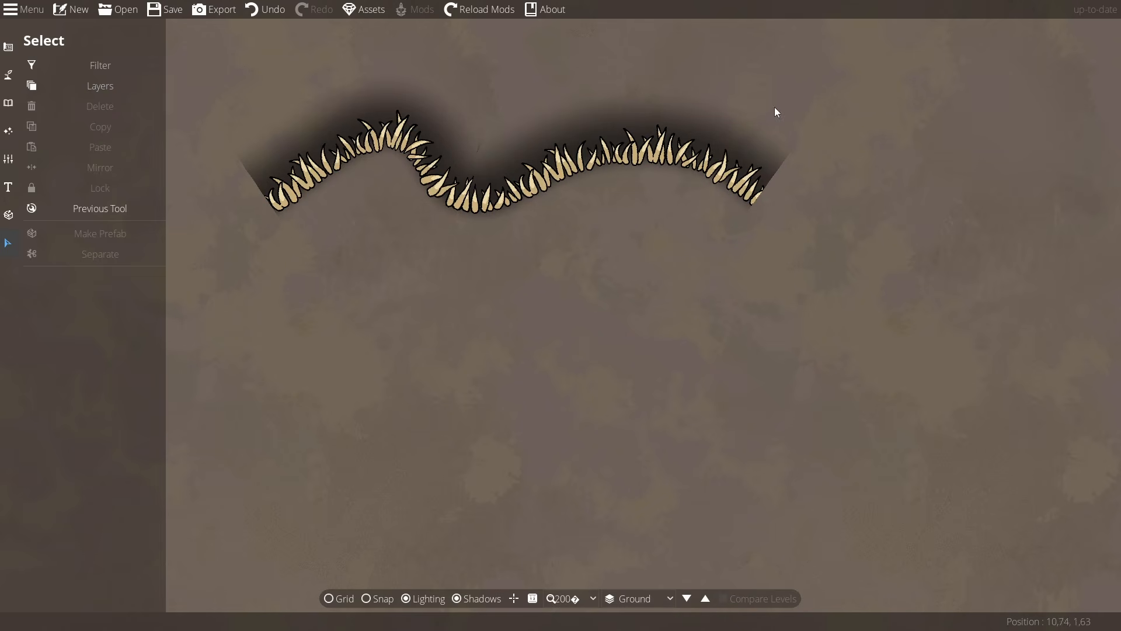
# Step: Offset the bone fence's shadow by 580 at 1° with Max Distance 5.8, reset Side Balance, and set Radial Offset to -63
pyautogui.click(485, 196)
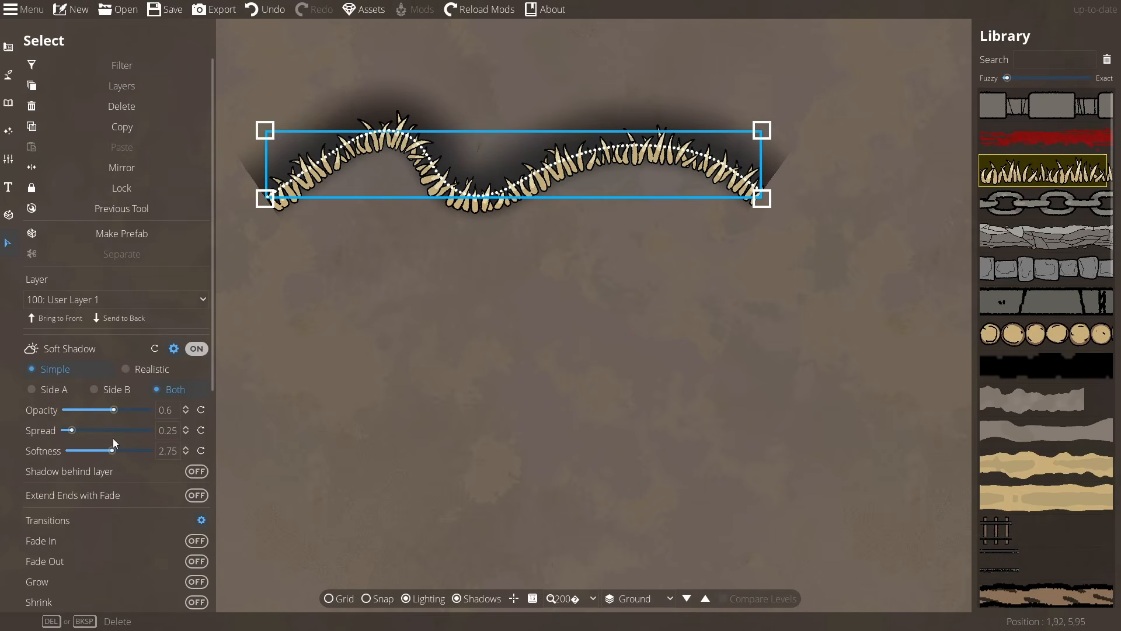
pyautogui.moveTo(212, 349); pyautogui.dragTo(215, 475)
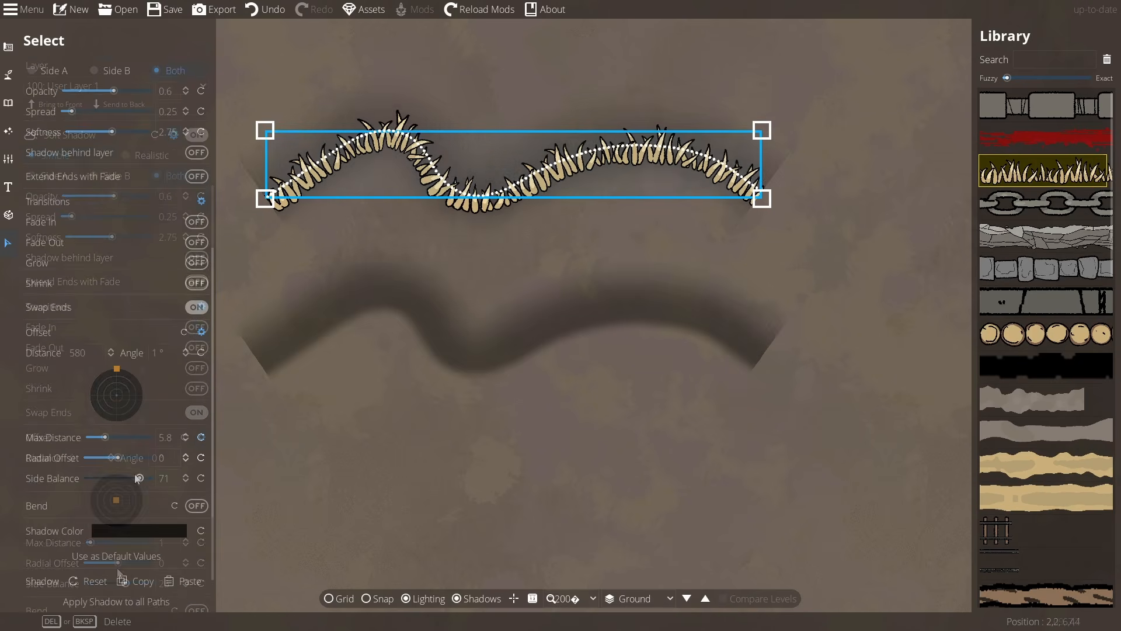
pyautogui.moveTo(138, 479); pyautogui.dragTo(101, 460)
pyautogui.click(201, 477)
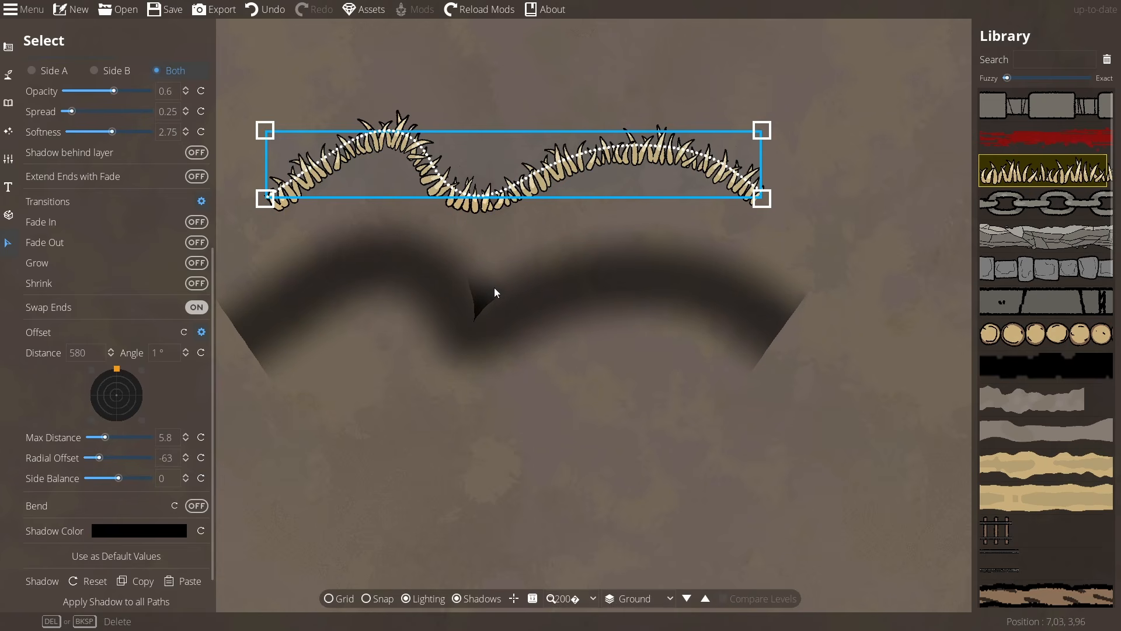
# Step: Try a Radial Offset of -52 on the bone fence's shadow and reset it to 0
pyautogui.moveTo(99, 457)
pyautogui.mouseDown()
pyautogui.moveTo(151, 459)
pyautogui.moveTo(91, 458)
pyautogui.moveTo(113, 454)
pyautogui.mouseUp()
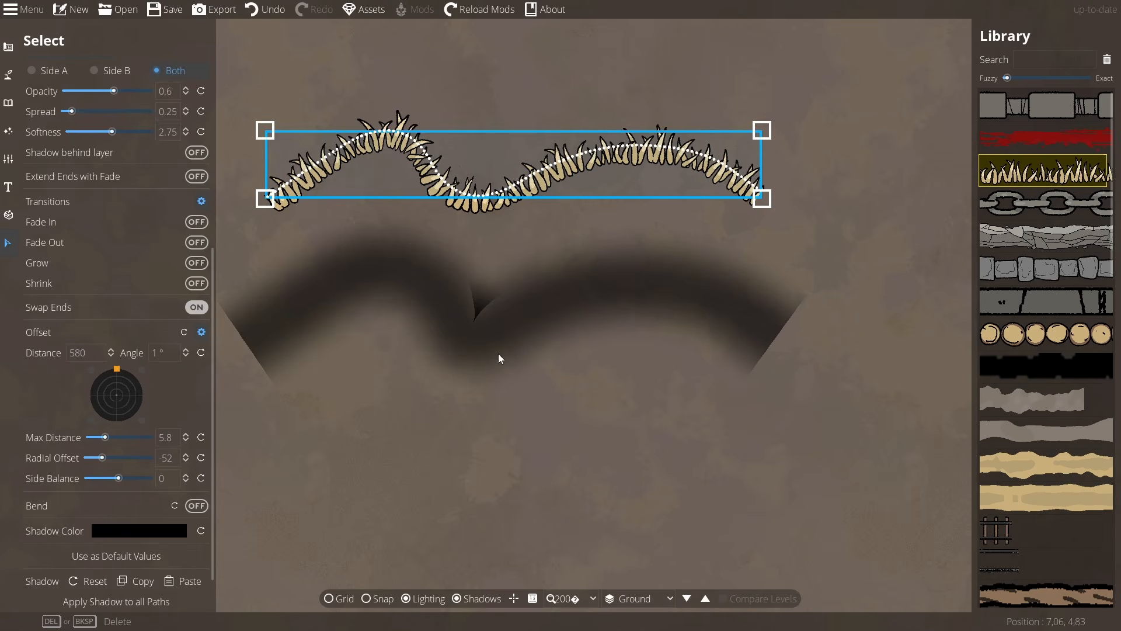
pyautogui.click(201, 457)
pyautogui.scroll(-1, 199, 453)
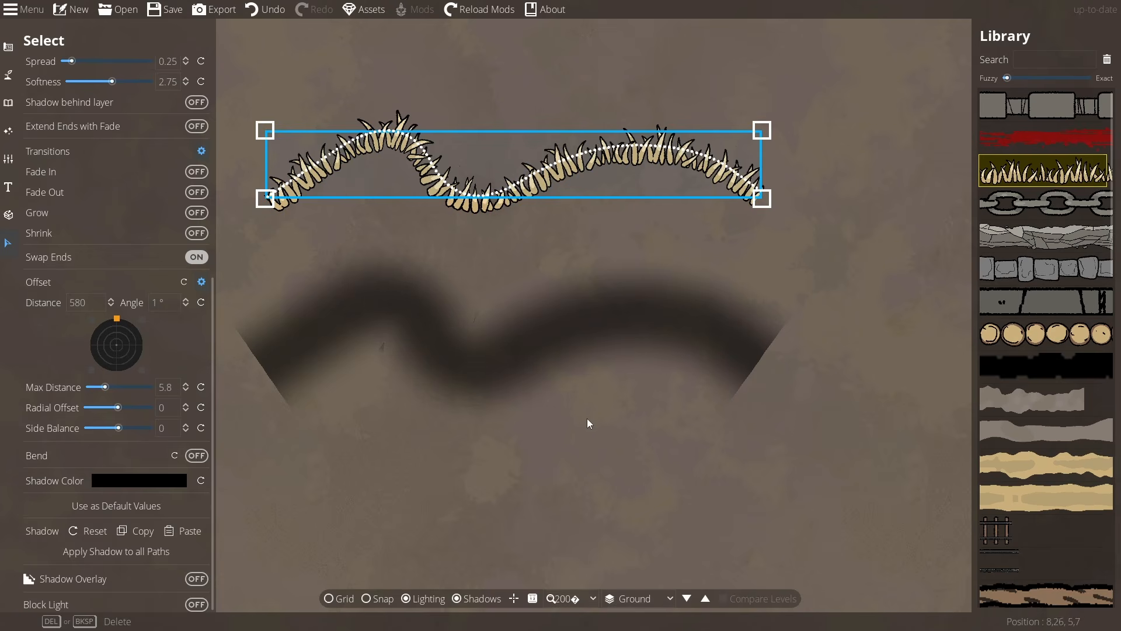
# Step: Turn on Bend for the soft shadow of the railway track crossing the canyon
pyautogui.moveTo(588, 421); pyautogui.dragTo(589, 302)
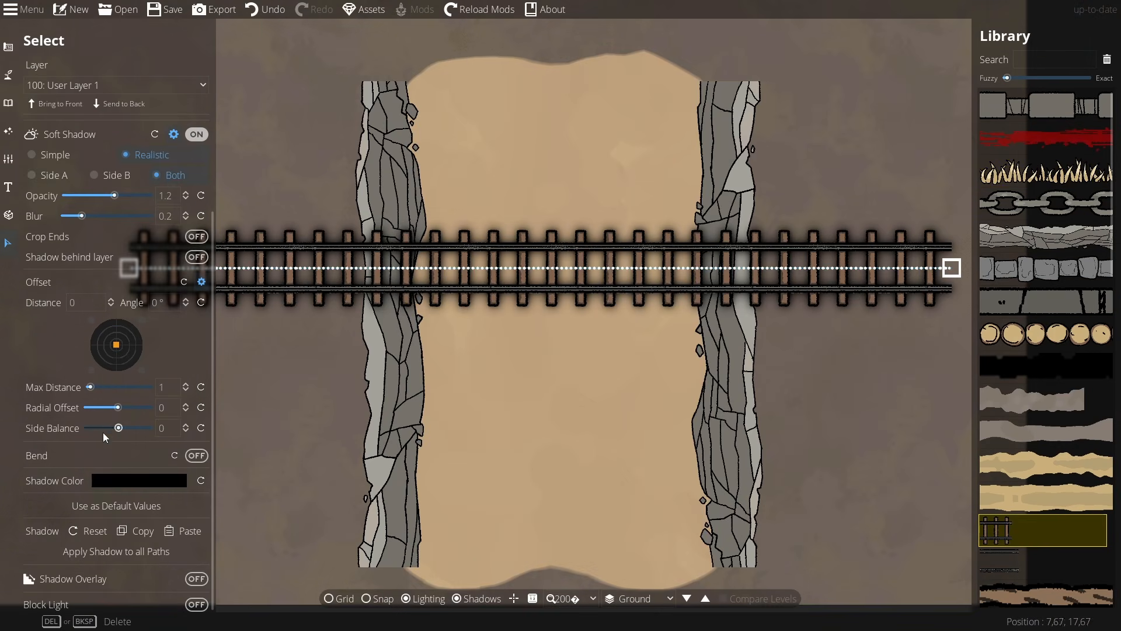
pyautogui.click(195, 456)
pyautogui.scroll(-3, 211, 403)
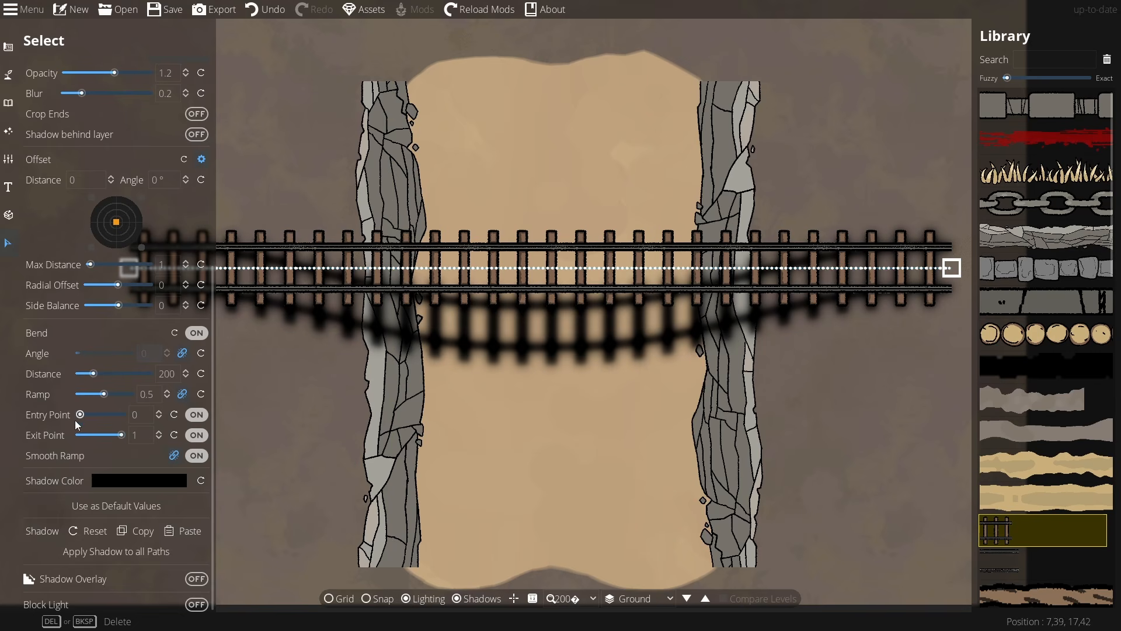
# Step: Set the railway shadow's bend Entry Point to 0.24 and Exit Point to 0.8
pyautogui.moveTo(403, 362); pyautogui.dragTo(438, 337)
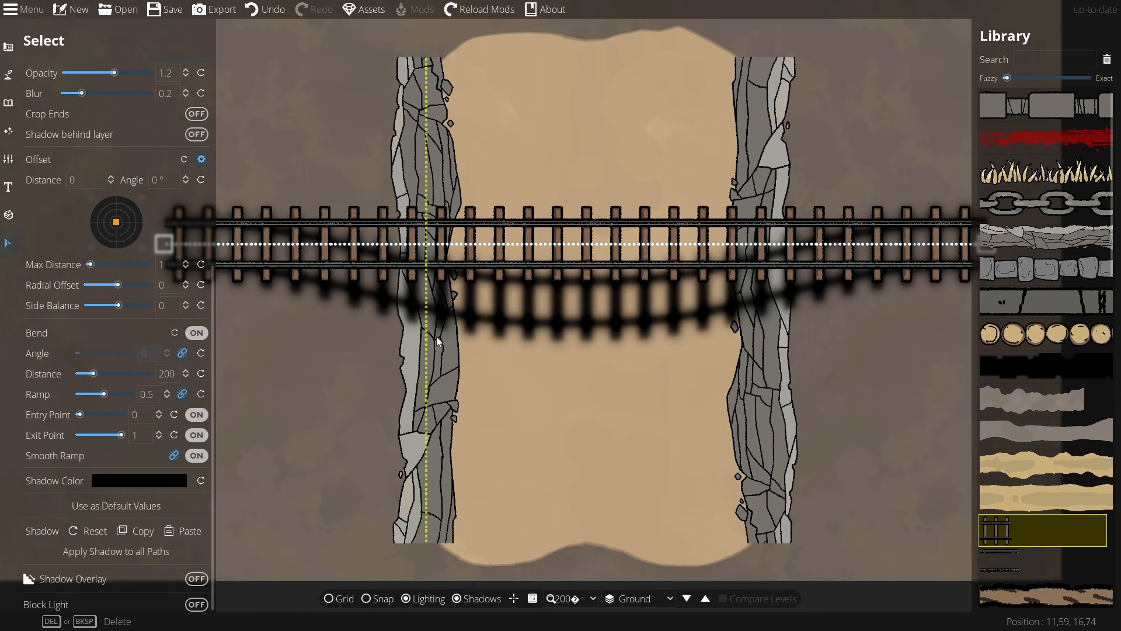
pyautogui.moveTo(385, 379); pyautogui.dragTo(375, 410)
pyautogui.moveTo(79, 415); pyautogui.dragTo(90, 416)
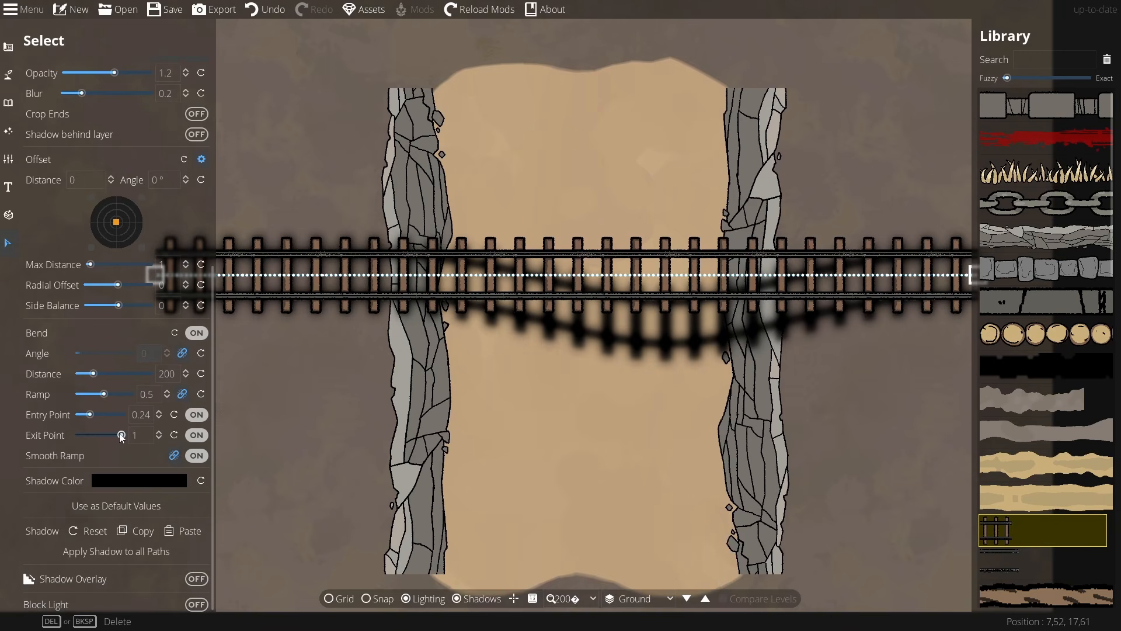
pyautogui.moveTo(121, 435); pyautogui.dragTo(113, 435)
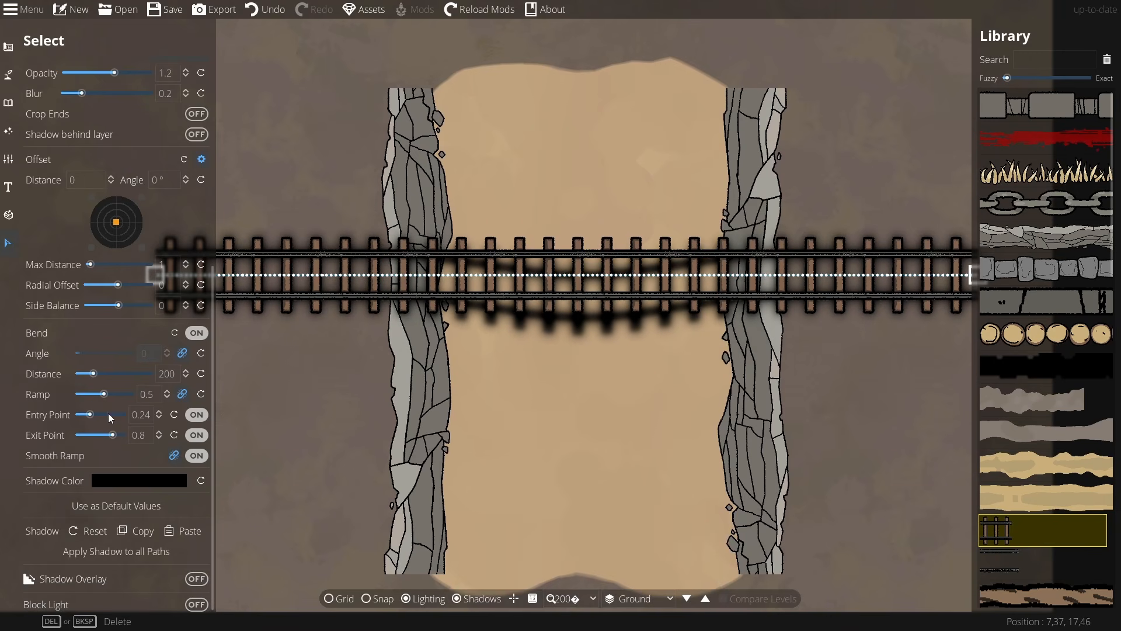
# Step: Steepen the railway shadow's bend with Ramp 0.06, and align it with the cliffs using Entry Point 0.3 and Exit Point 0.74
pyautogui.moveTo(104, 394); pyautogui.dragTo(83, 398)
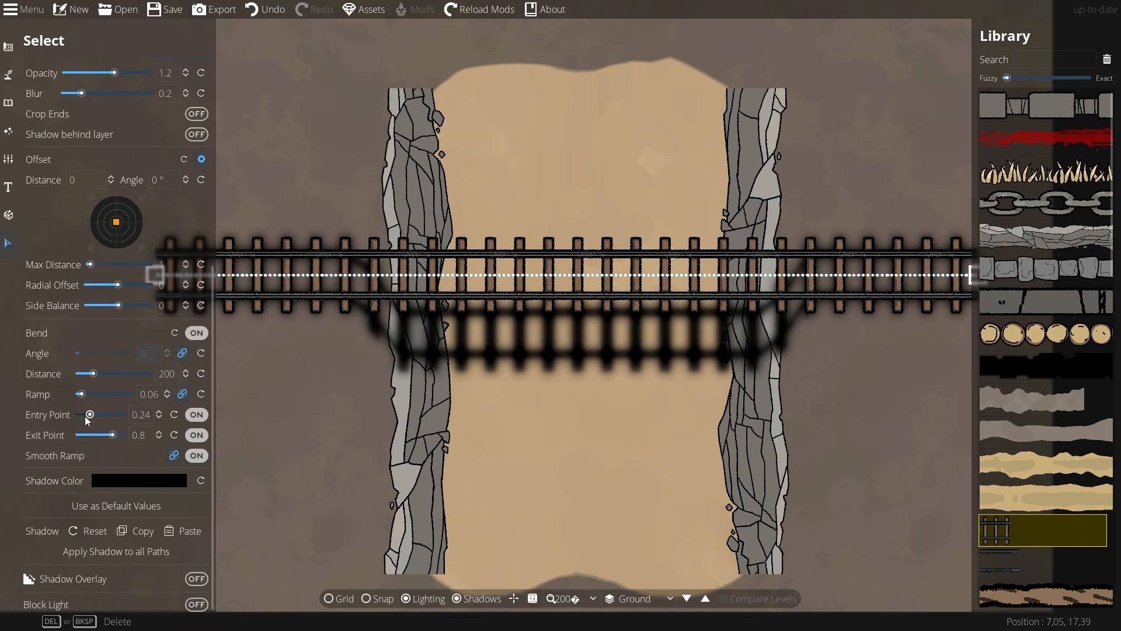
pyautogui.moveTo(89, 414); pyautogui.dragTo(94, 418)
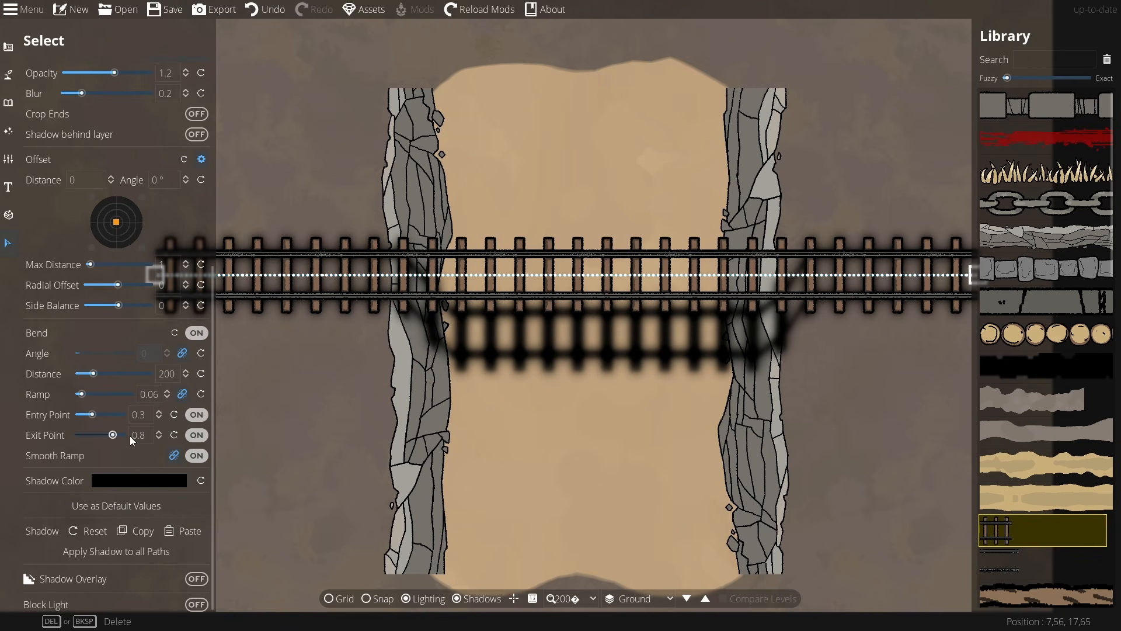
pyautogui.click(159, 439)
pyautogui.click(158, 439)
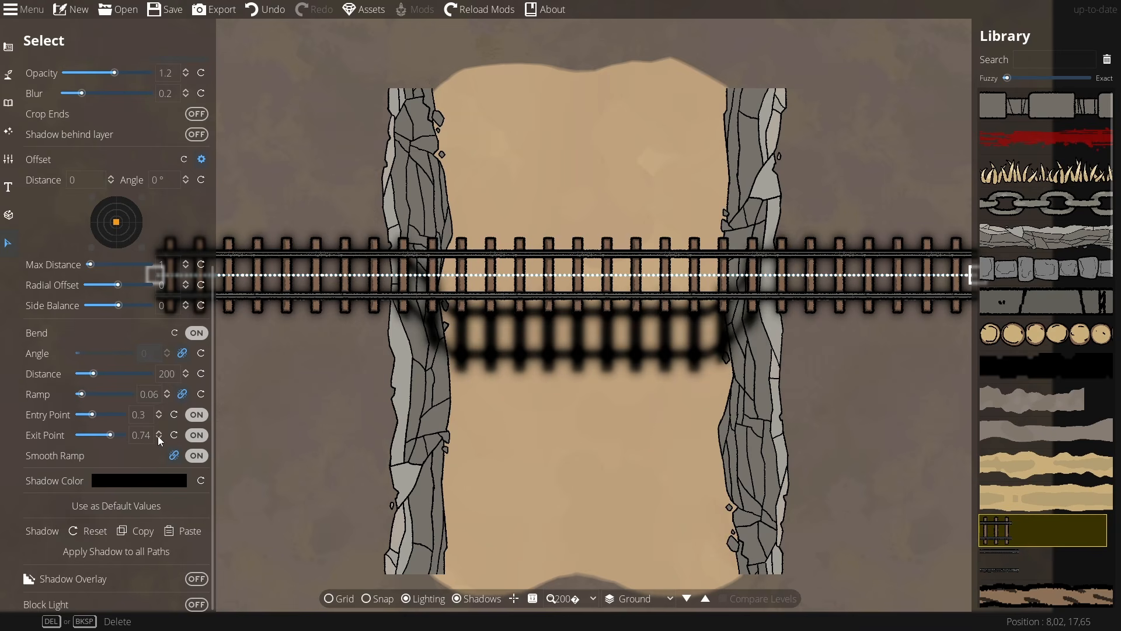
pyautogui.click(159, 438)
# Step: Set the railway shadow's bend Distance to 341 and its Opacity to 0.9, and deselect the track
pyautogui.moveTo(100, 378); pyautogui.dragTo(104, 373)
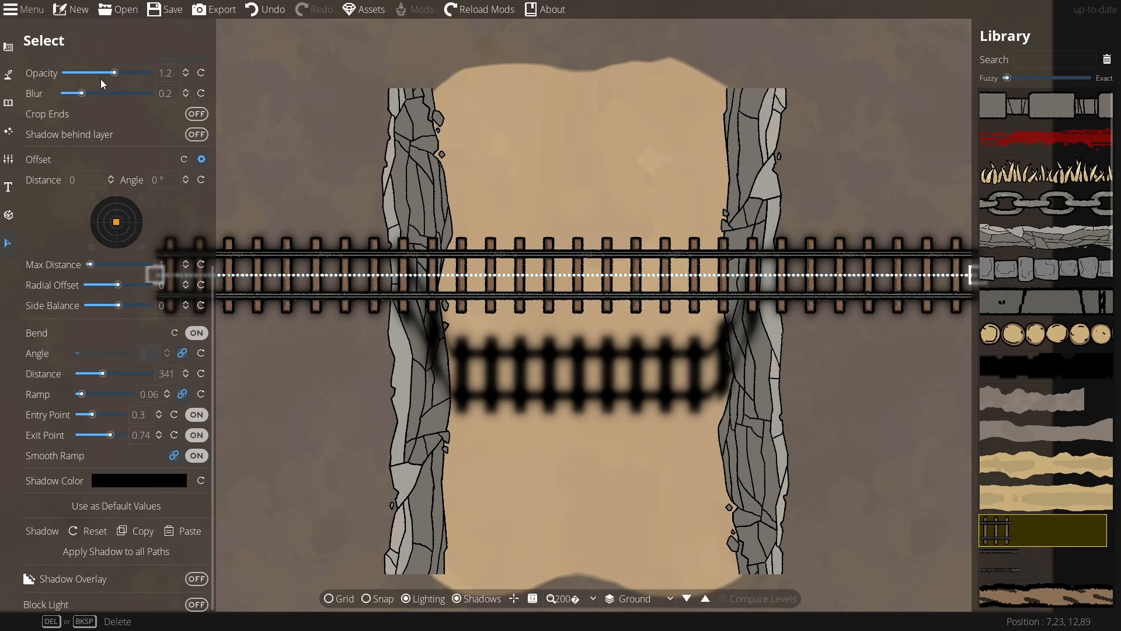
pyautogui.moveTo(115, 74); pyautogui.dragTo(101, 76)
pyautogui.click(868, 402)
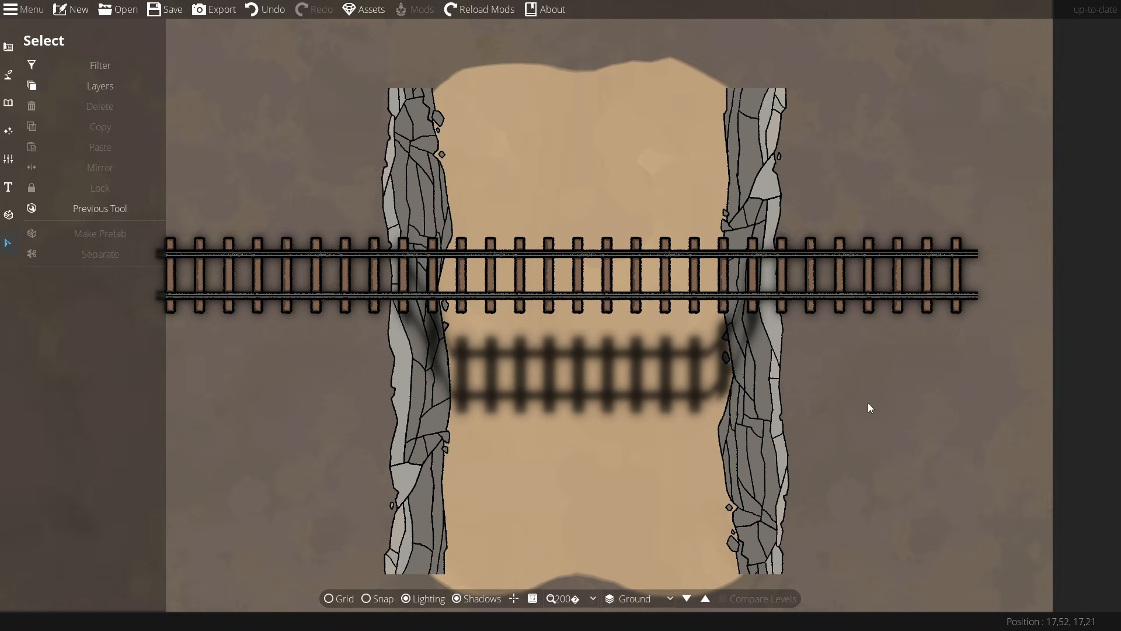
# Step: Reselect the railway track and review the lower part of its soft shadow settings
pyautogui.scroll(-2, 581, 383)
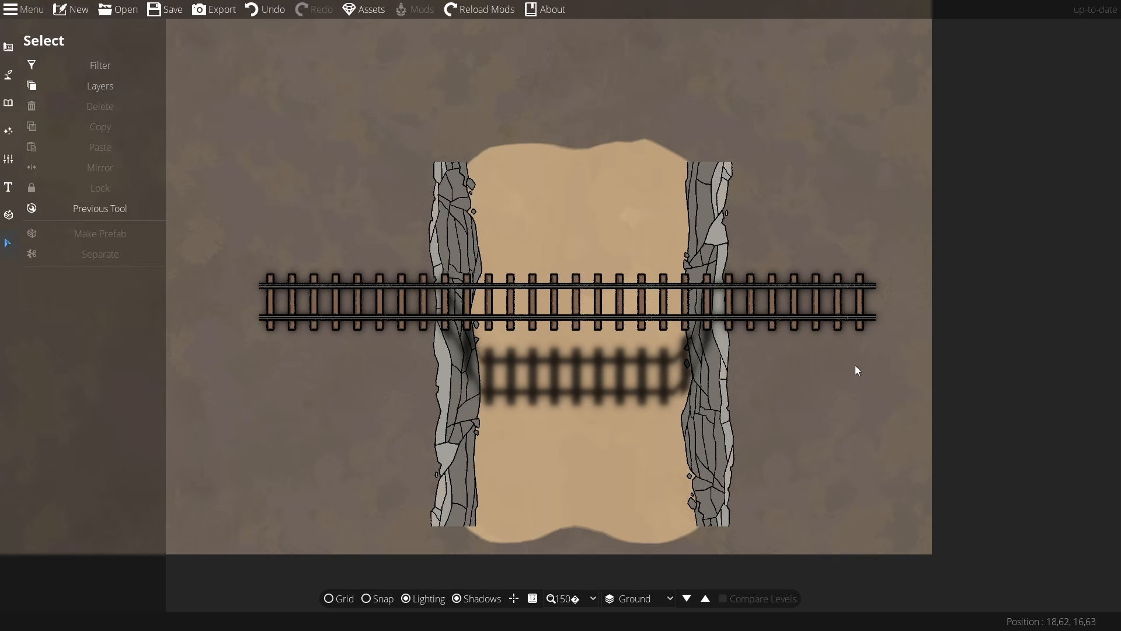
pyautogui.click(570, 303)
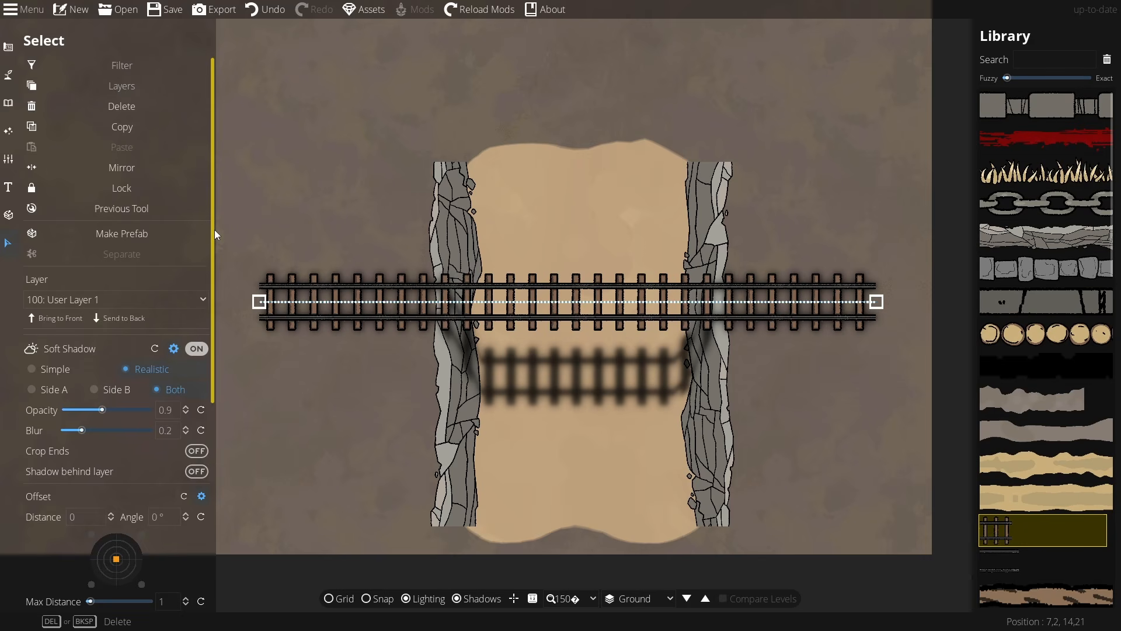
pyautogui.moveTo(214, 229); pyautogui.dragTo(220, 464)
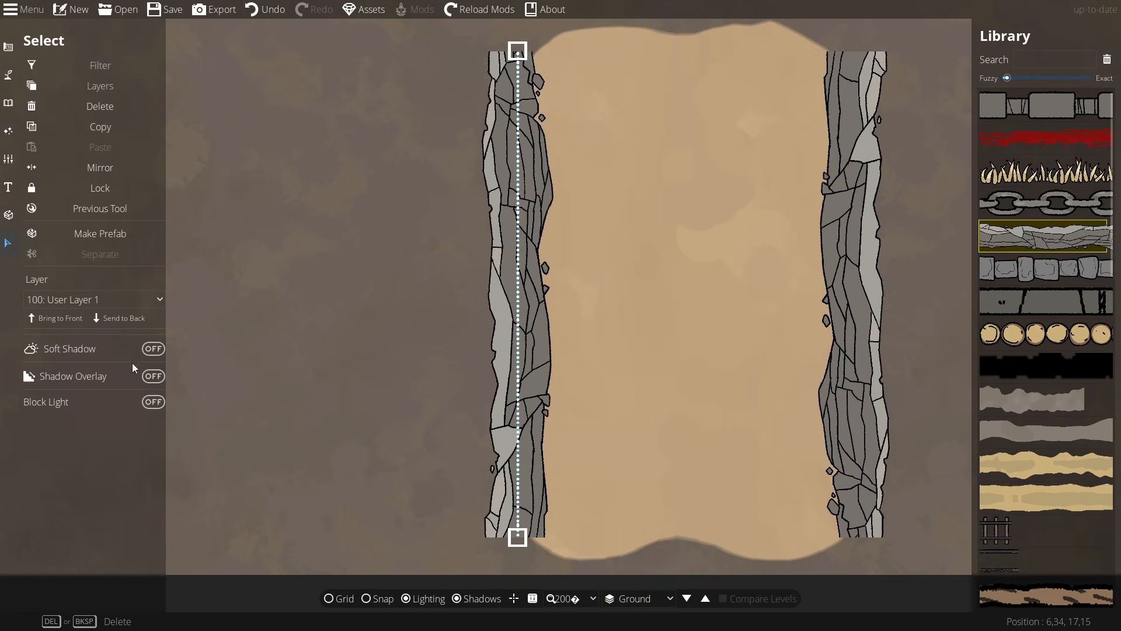
# Step: Turn on a Vertical Shadow Overlay for the left cliff path, compare Side B and Both, and keep Side B
pyautogui.click(152, 377)
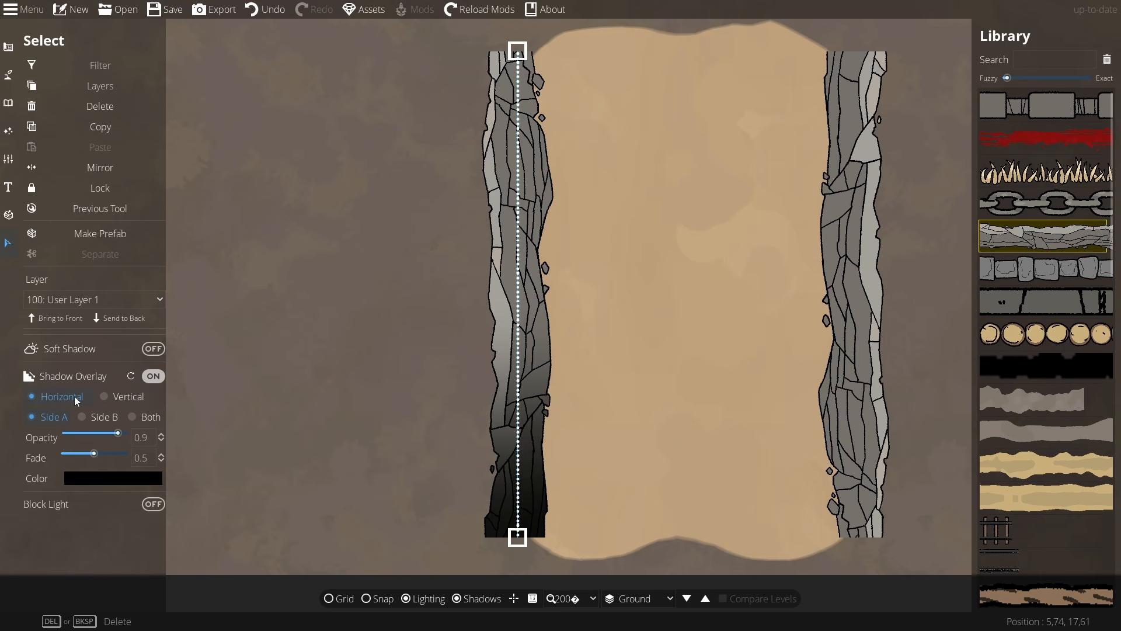
pyautogui.click(123, 397)
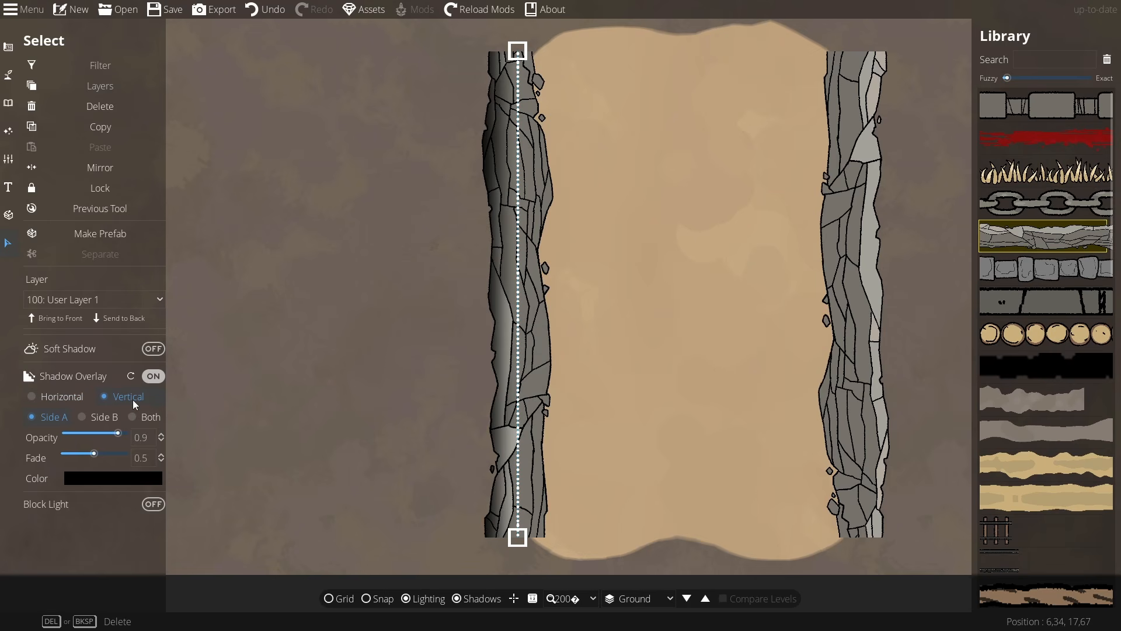
pyautogui.click(99, 417)
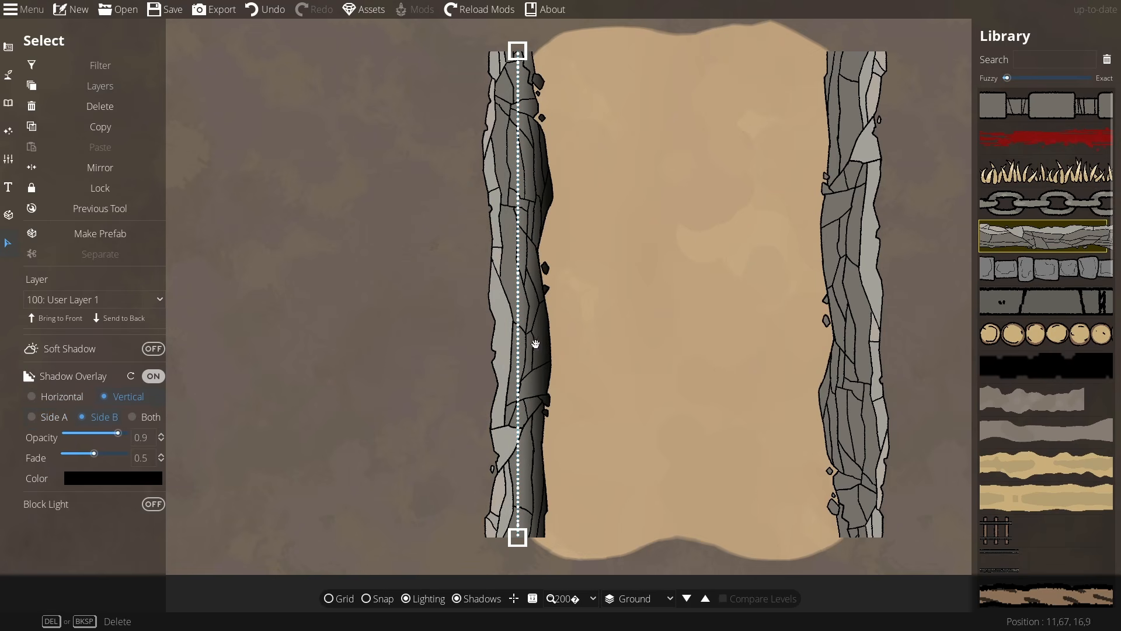
pyautogui.click(154, 417)
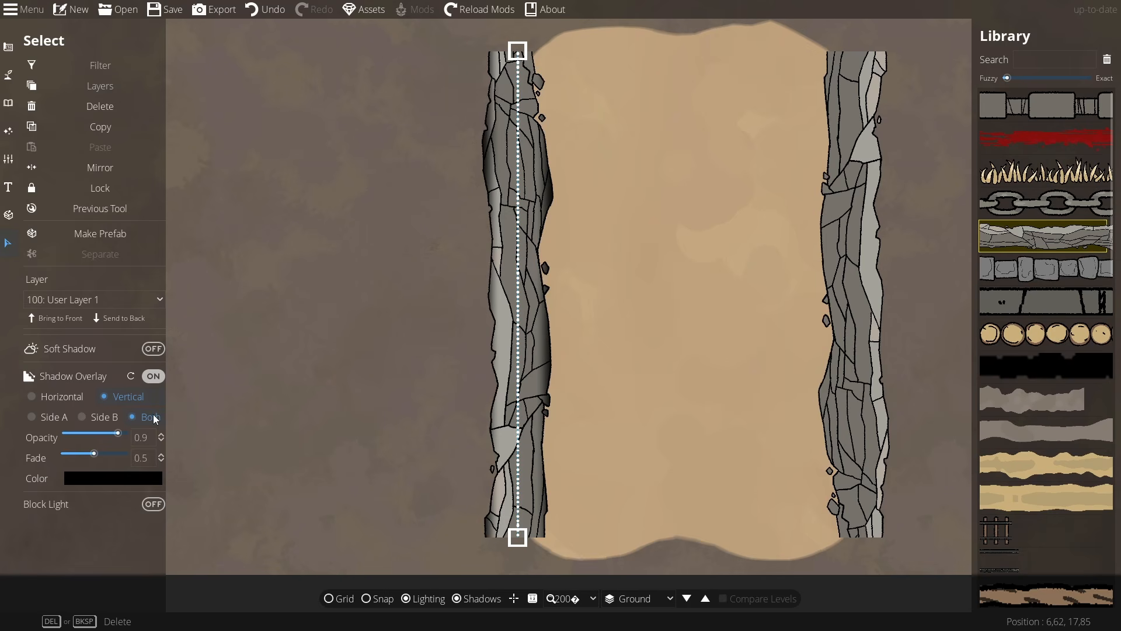
pyautogui.click(87, 417)
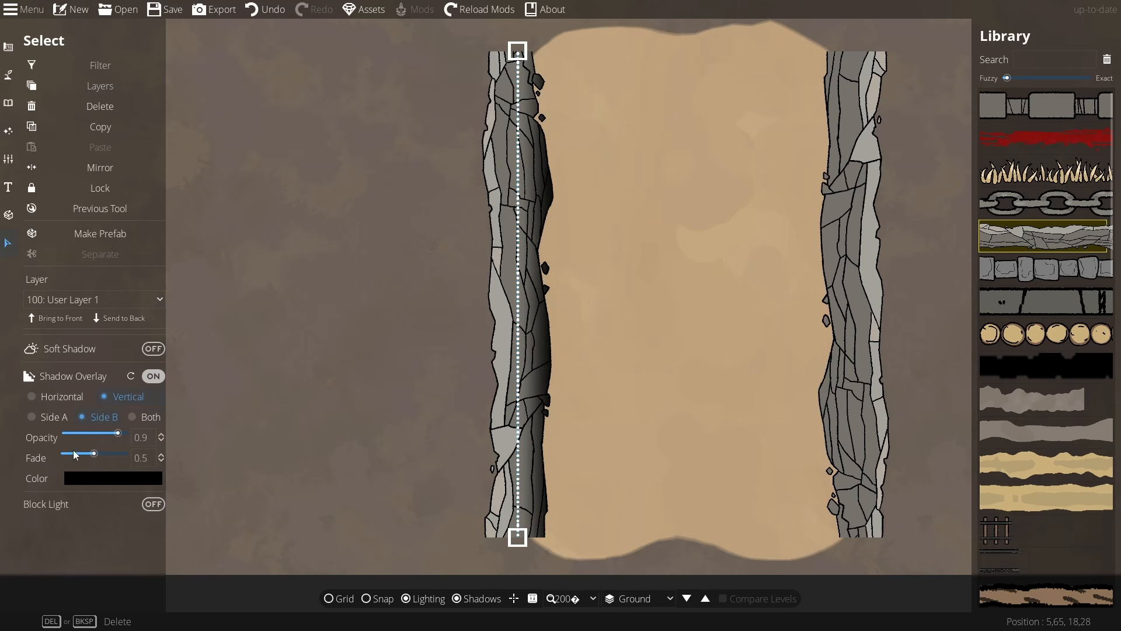
# Step: Set the left cliff overlay's Opacity to 0.42 and Fade to 0.57, and add a Vertical Shadow Overlay to the right cliff
pyautogui.moveTo(95, 454)
pyautogui.mouseDown()
pyautogui.moveTo(107, 454)
pyautogui.moveTo(111, 434)
pyautogui.moveTo(79, 434)
pyautogui.moveTo(98, 435)
pyautogui.mouseUp()
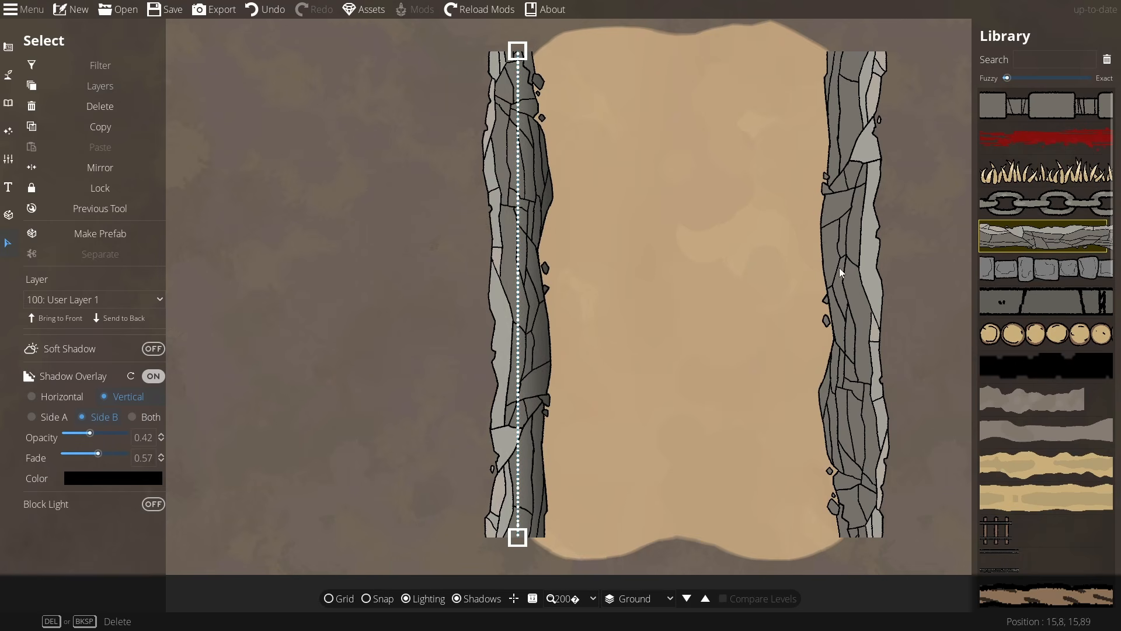
pyautogui.click(840, 273)
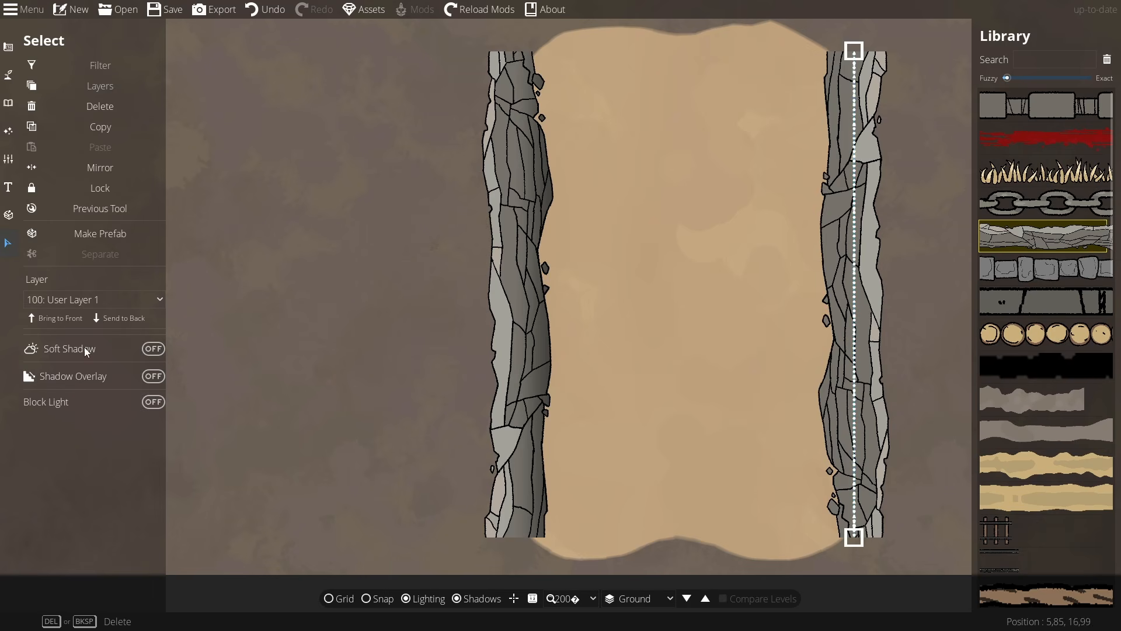
# Step: Turn on a Realistic soft shadow for the left cliff, limited to Side A
pyautogui.click(517, 297)
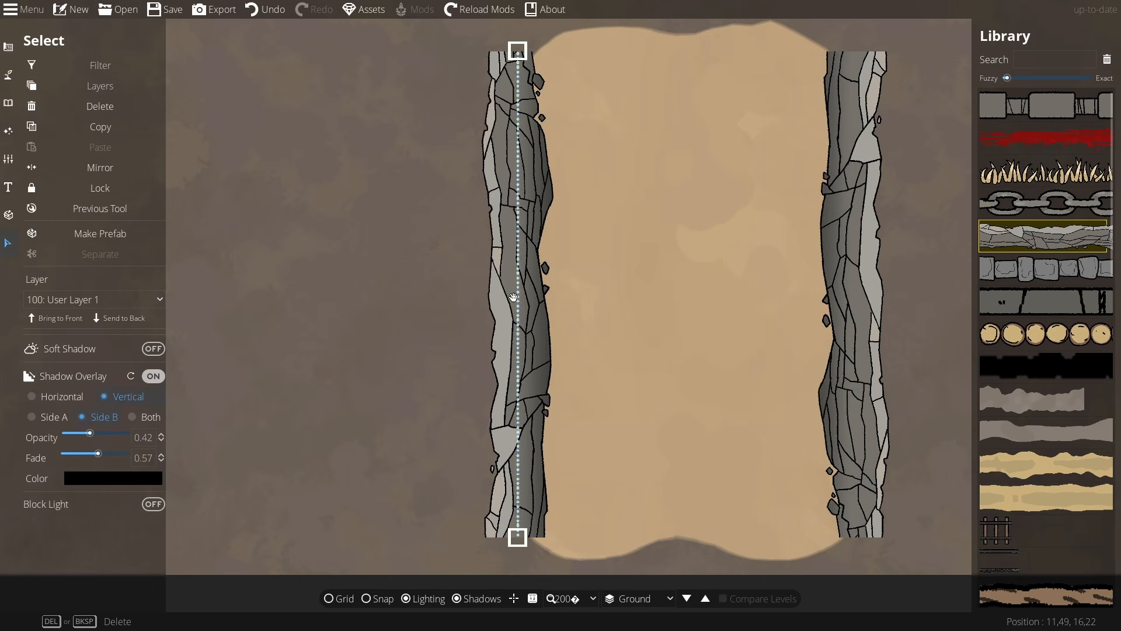
pyautogui.click(153, 349)
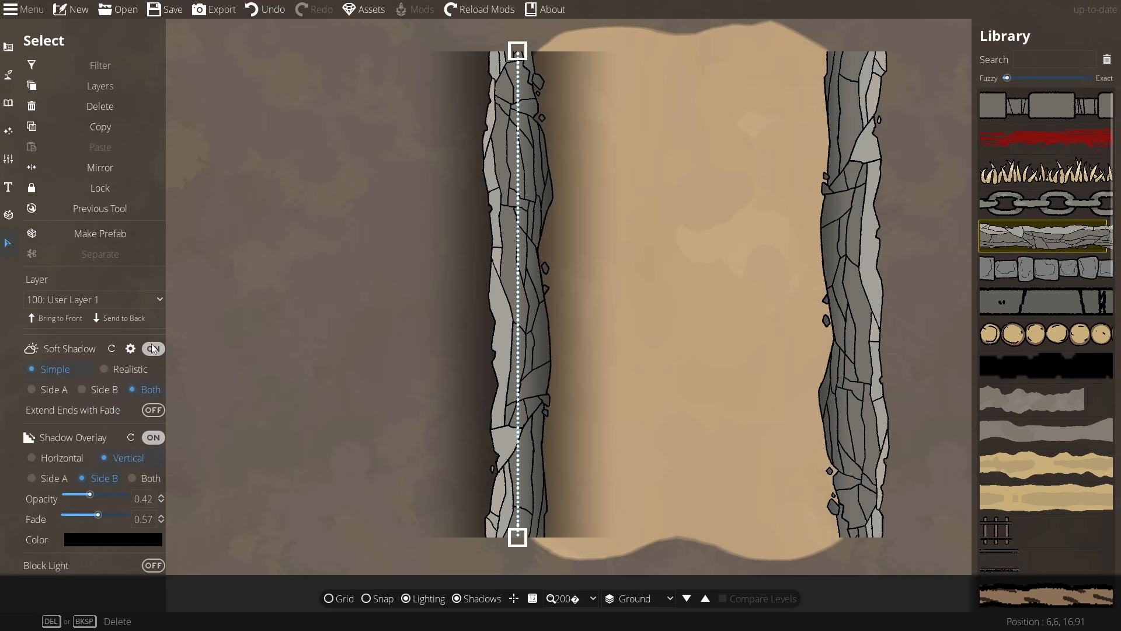
pyautogui.click(129, 369)
pyautogui.scroll(-3, 129, 373)
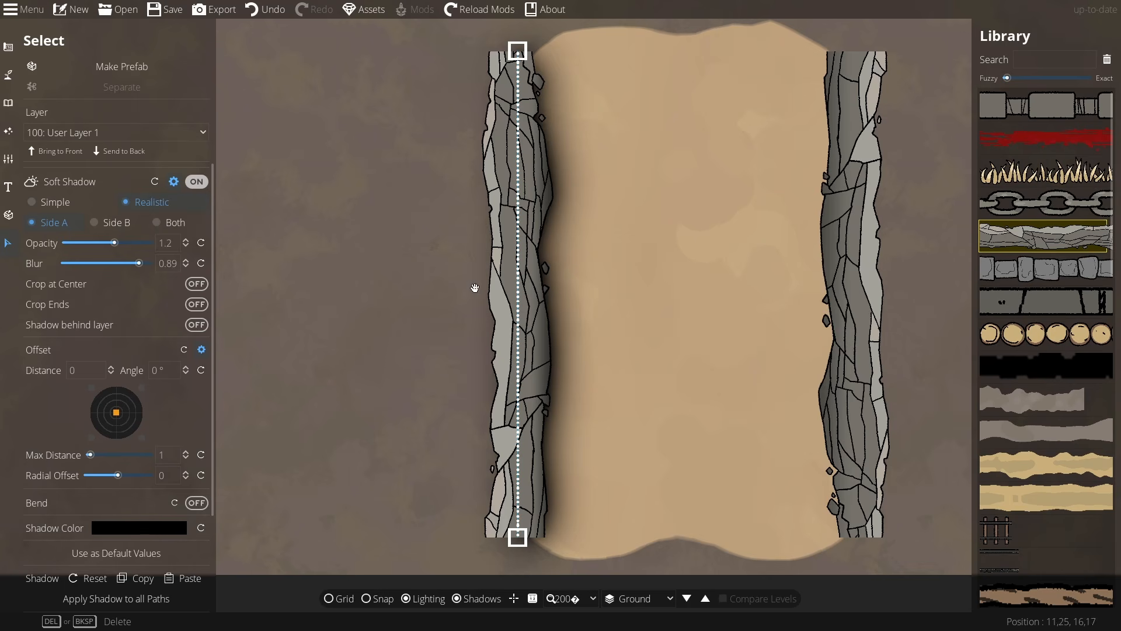
# Step: Set the left cliff's soft shadow to Blur 1 and Opacity 2, turn on Crop at Center, and deselect the cliffs
pyautogui.click(147, 266)
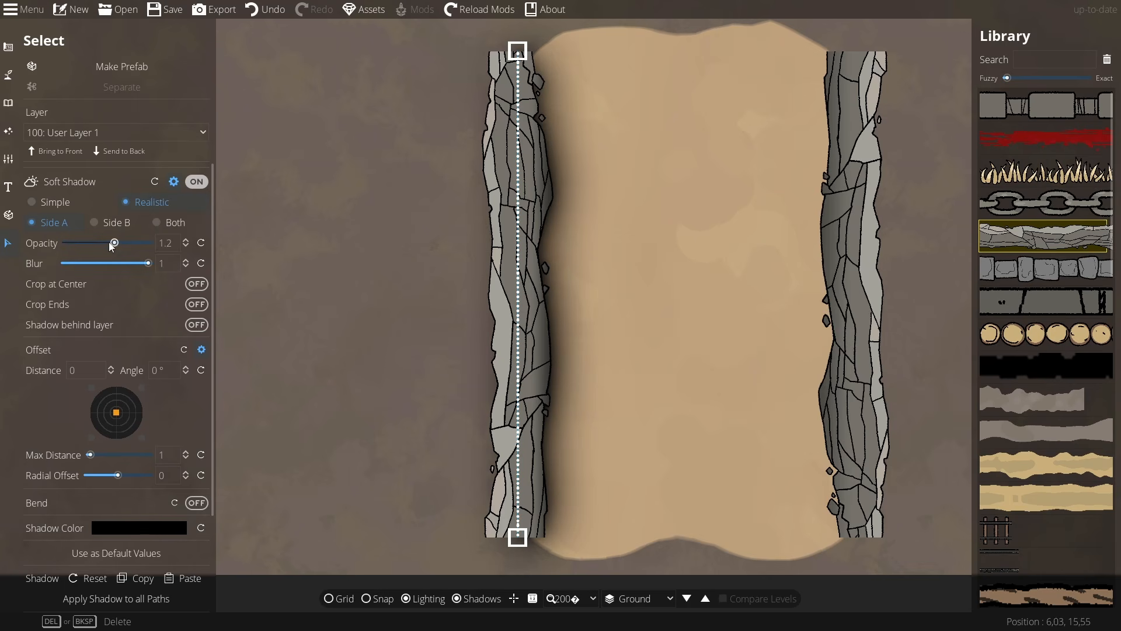
pyautogui.moveTo(111, 246); pyautogui.dragTo(165, 244)
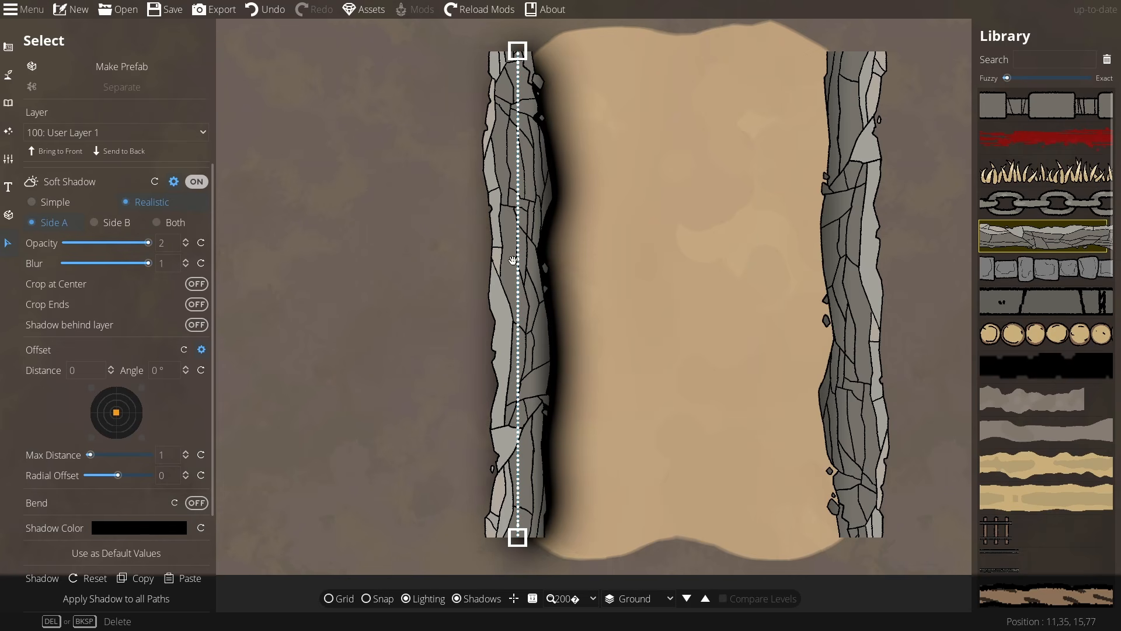
pyautogui.click(196, 284)
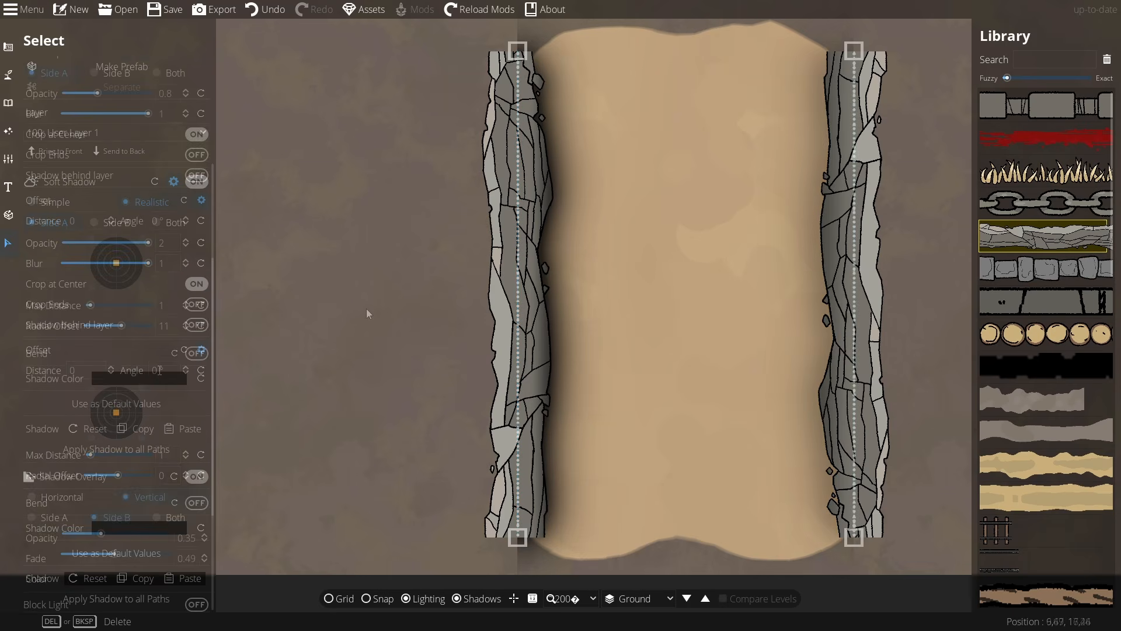
pyautogui.click(366, 309)
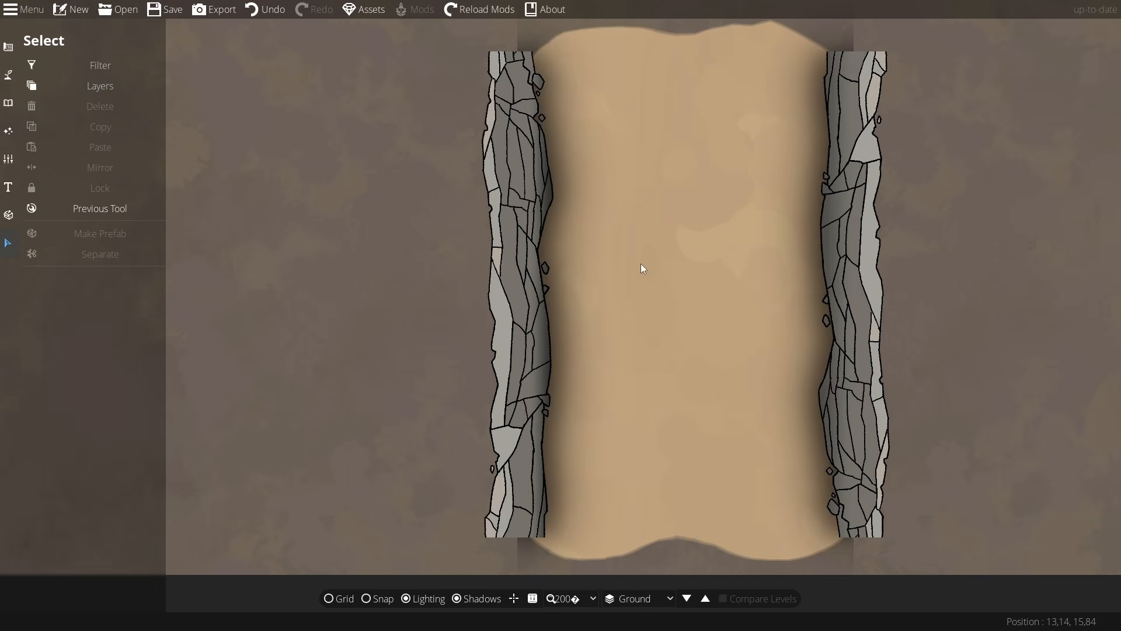
# Step: Examine the shading of both cliffs, and reselect the left cliff to review its soft shadow settings
pyautogui.scroll(-3, 640, 264)
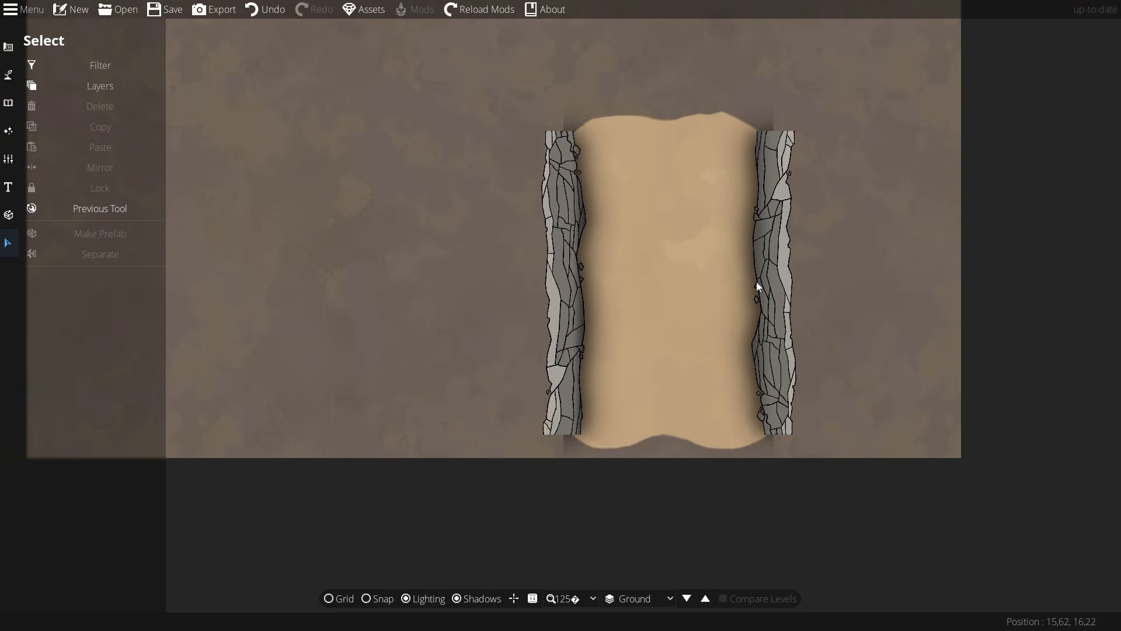
pyautogui.scroll(3, 755, 281)
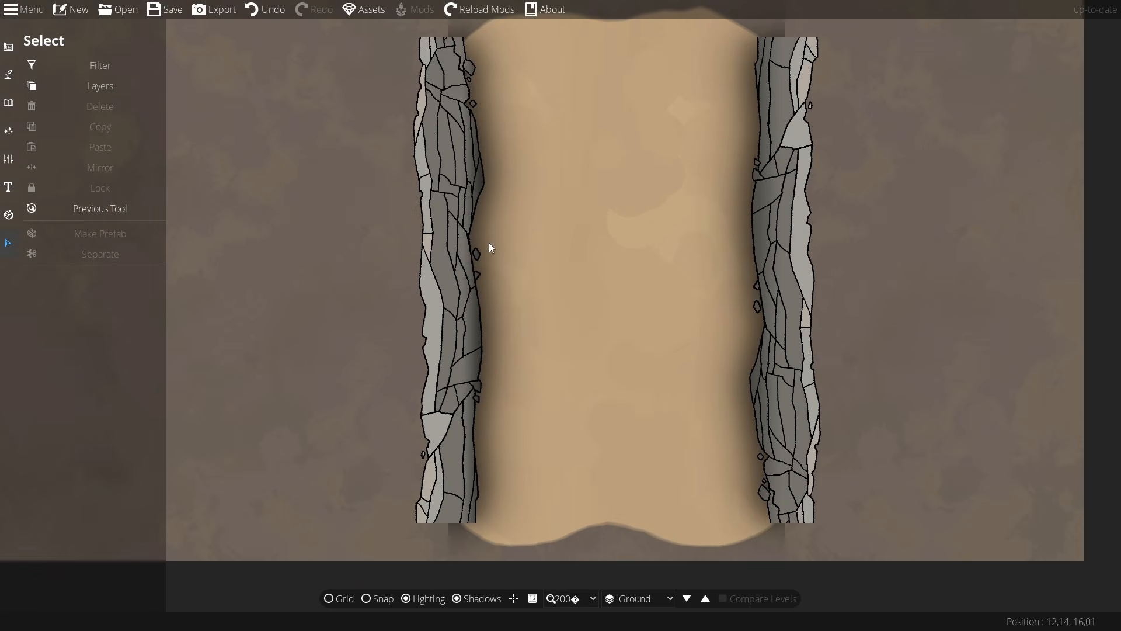
pyautogui.click(439, 285)
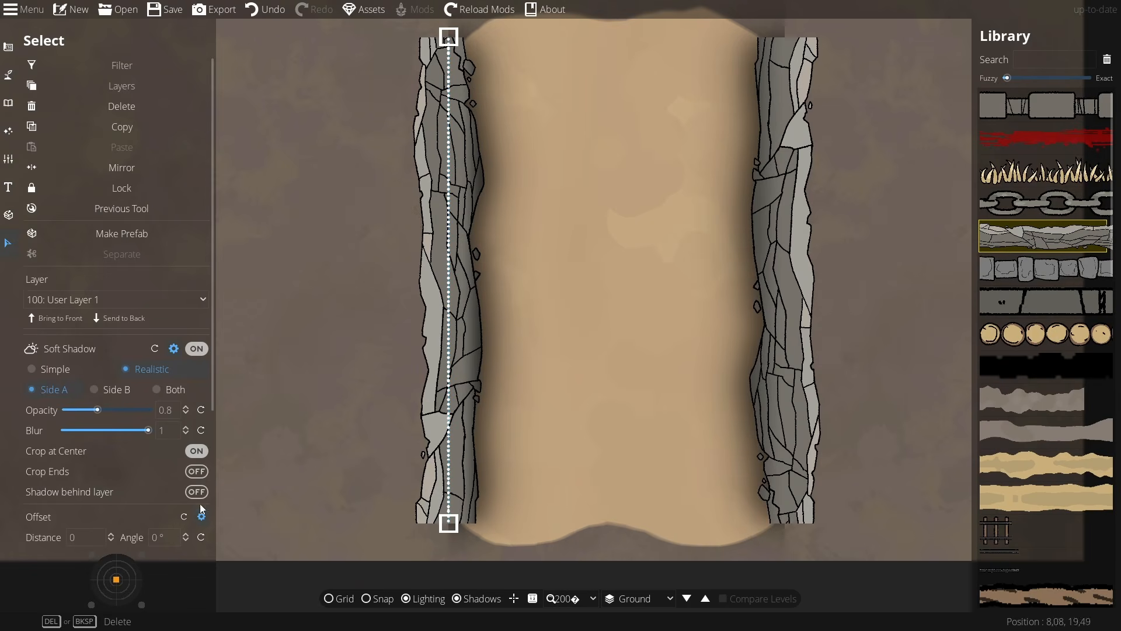
pyautogui.moveTo(213, 402); pyautogui.dragTo(215, 568)
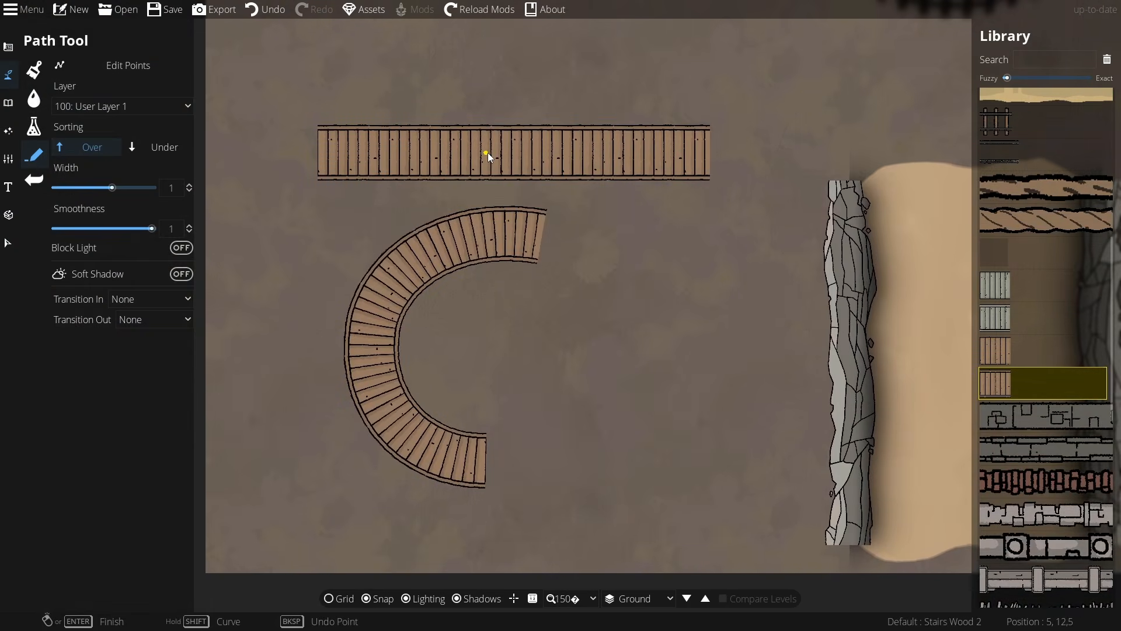
# Step: Leave path drawing and examine the planks of the straight wooden stairs up close without a shadow
pyautogui.rightClick(488, 153)
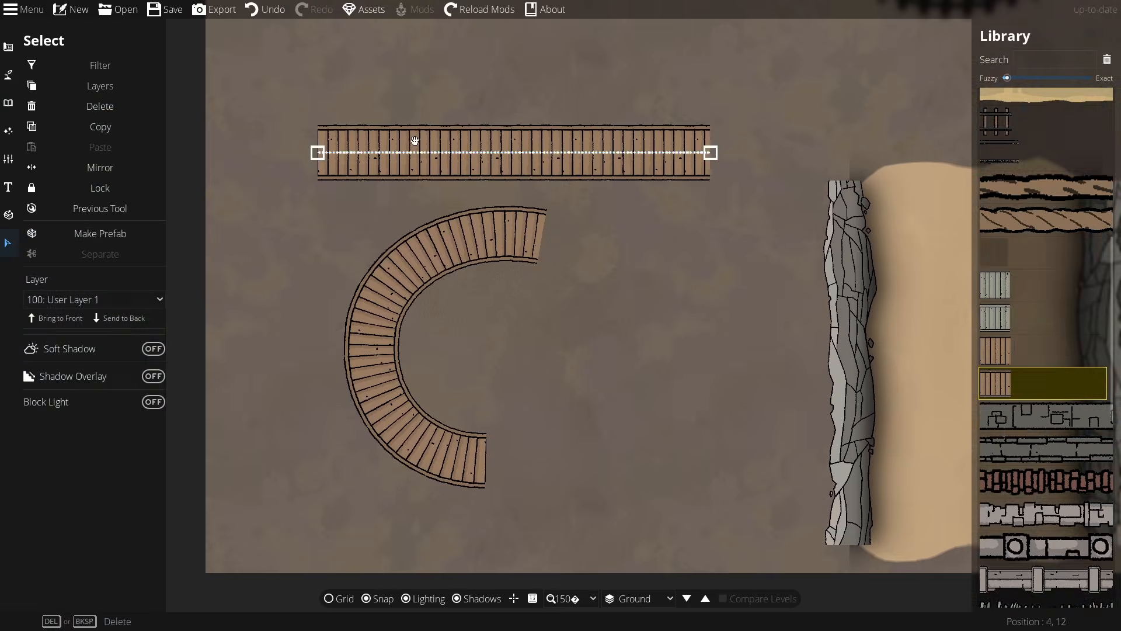
pyautogui.scroll(5, 353, 147)
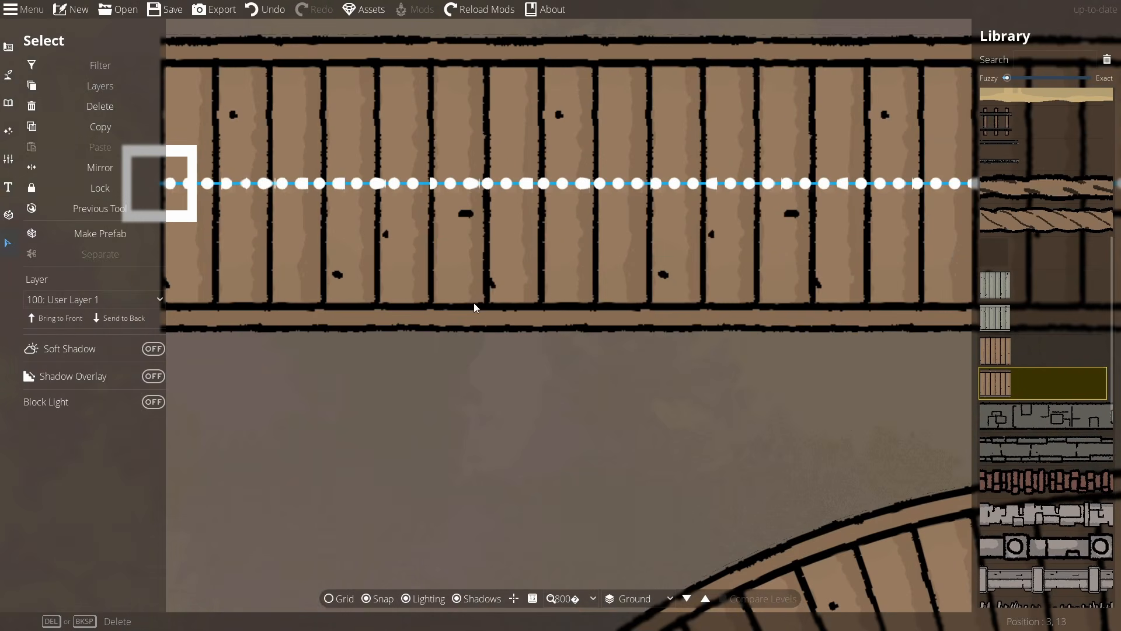
pyautogui.click(478, 388)
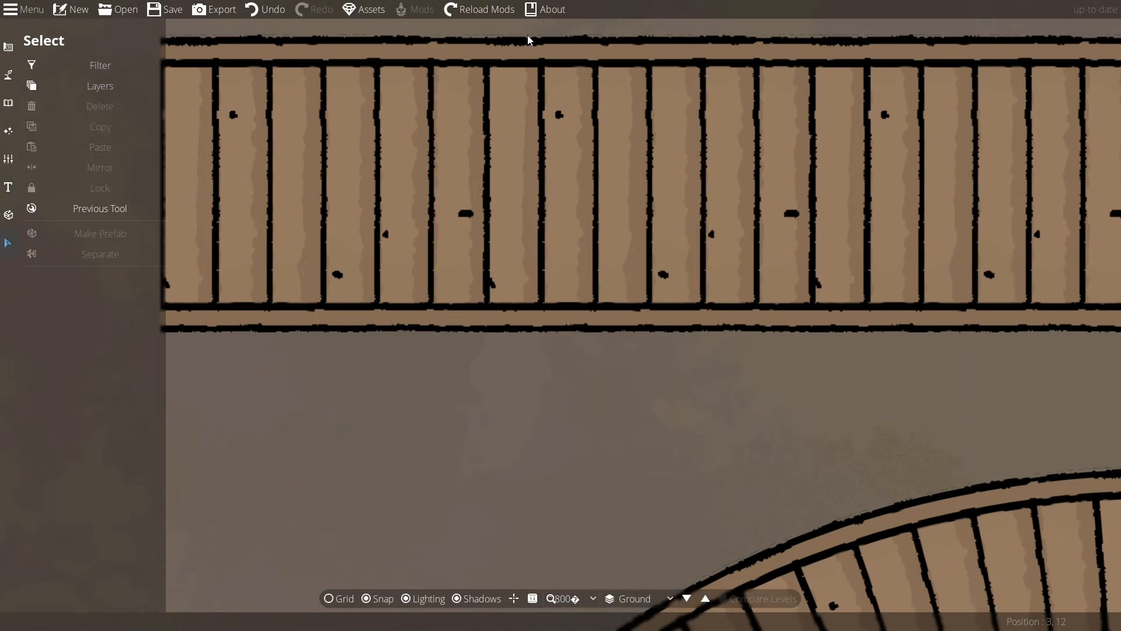
pyautogui.scroll(-3, 718, 207)
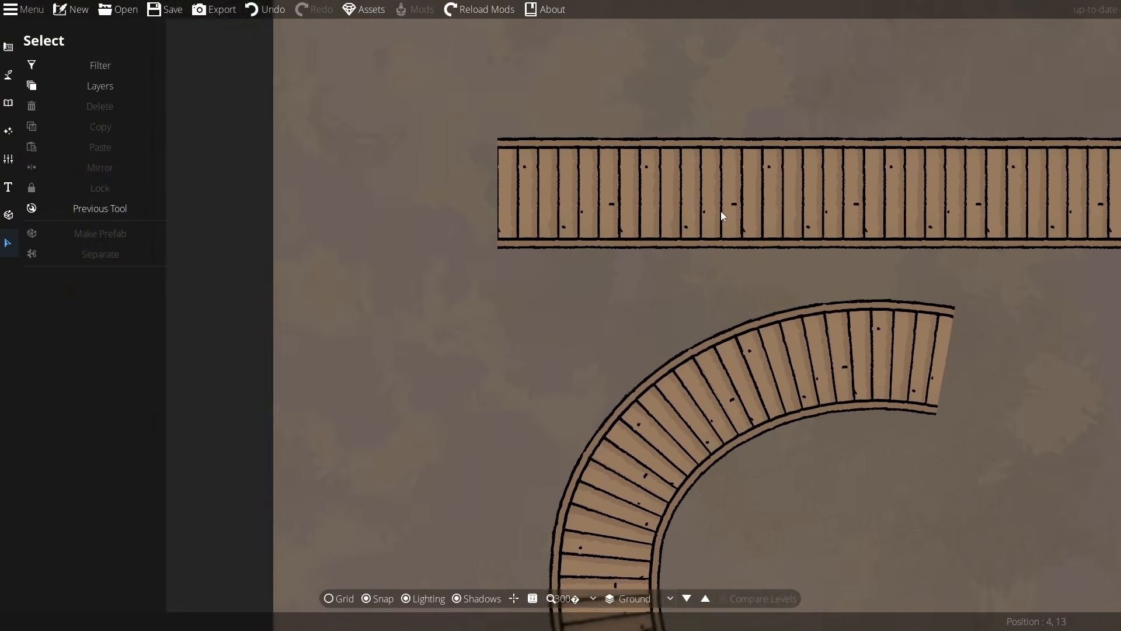
pyautogui.moveTo(715, 253); pyautogui.dragTo(477, 275)
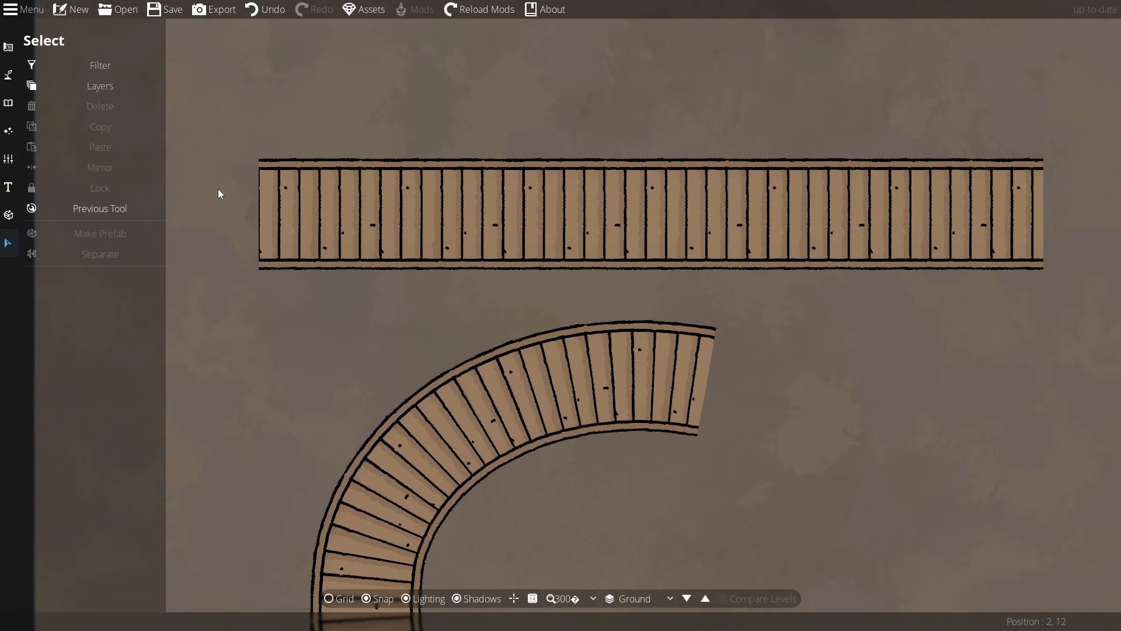
pyautogui.scroll(3, 253, 231)
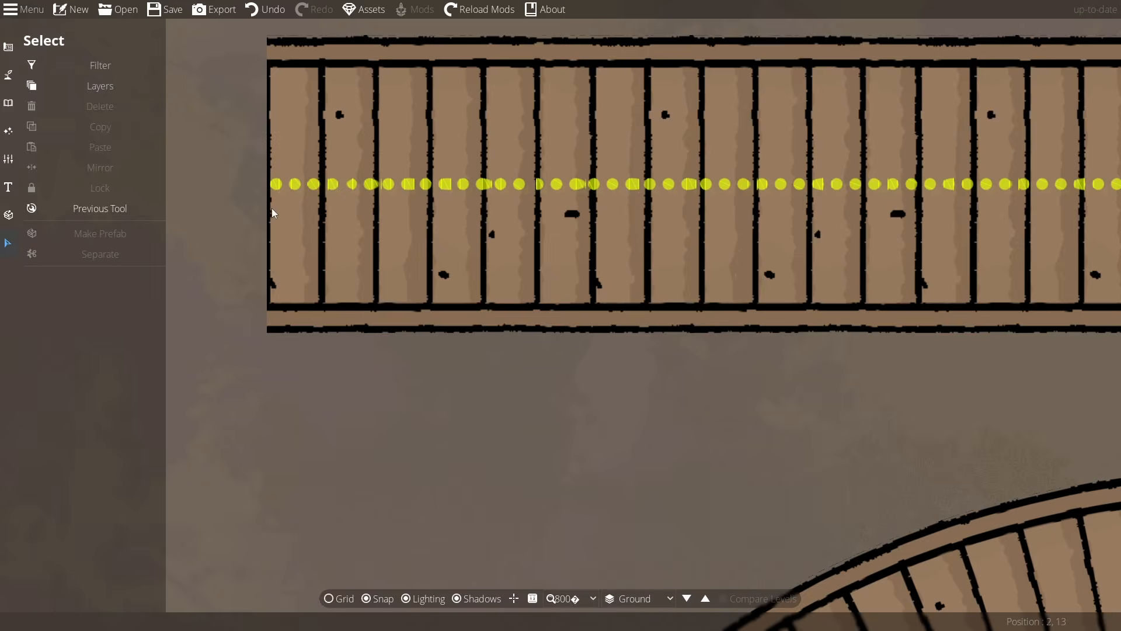
pyautogui.scroll(-3, 272, 208)
# Step: Give the straight stairs a Horizontal Side A Shadow Overlay with reduced Opacity and a longer Fade, and check the gradient
pyautogui.click(401, 219)
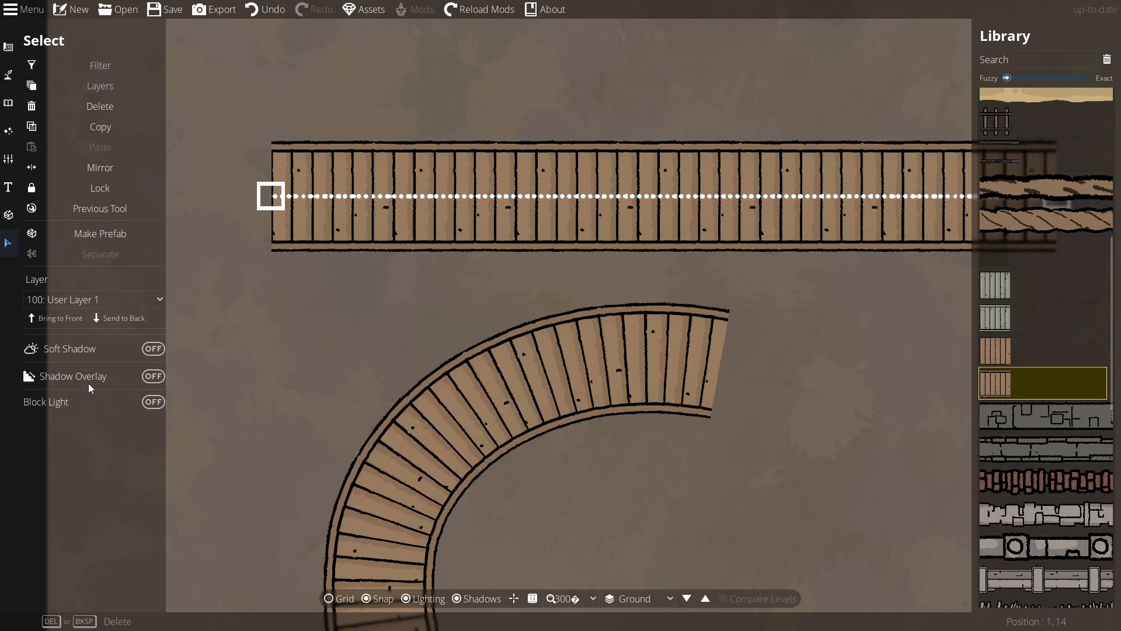
pyautogui.click(151, 376)
pyautogui.scroll(-1, 351, 303)
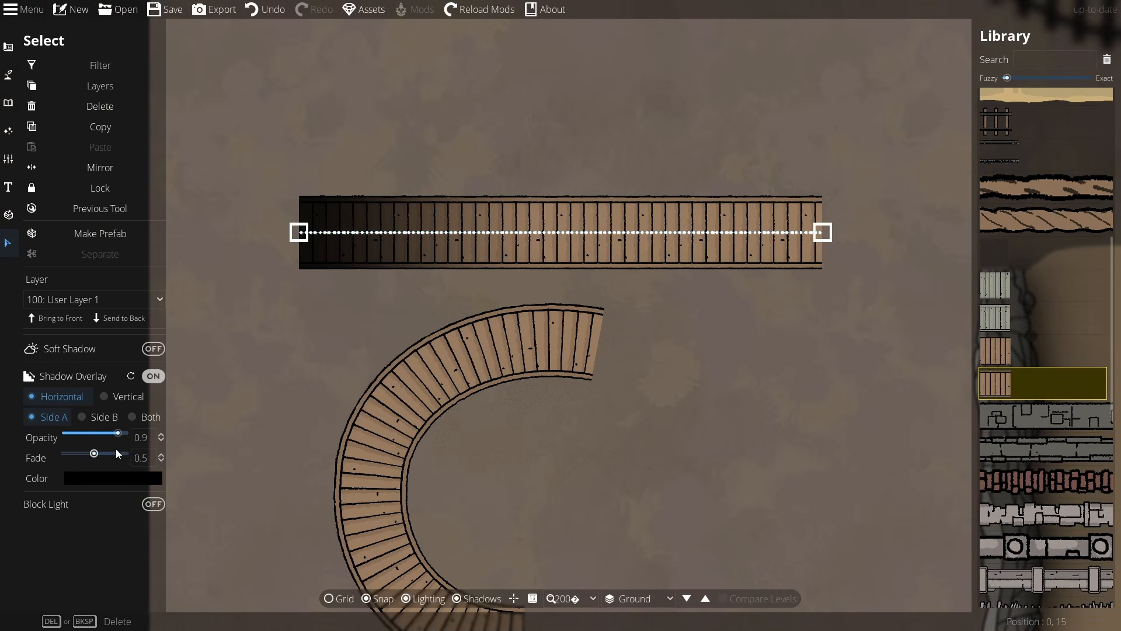
pyautogui.moveTo(98, 454)
pyautogui.mouseDown()
pyautogui.moveTo(120, 454)
pyautogui.moveTo(92, 437)
pyautogui.mouseUp()
pyautogui.click(325, 325)
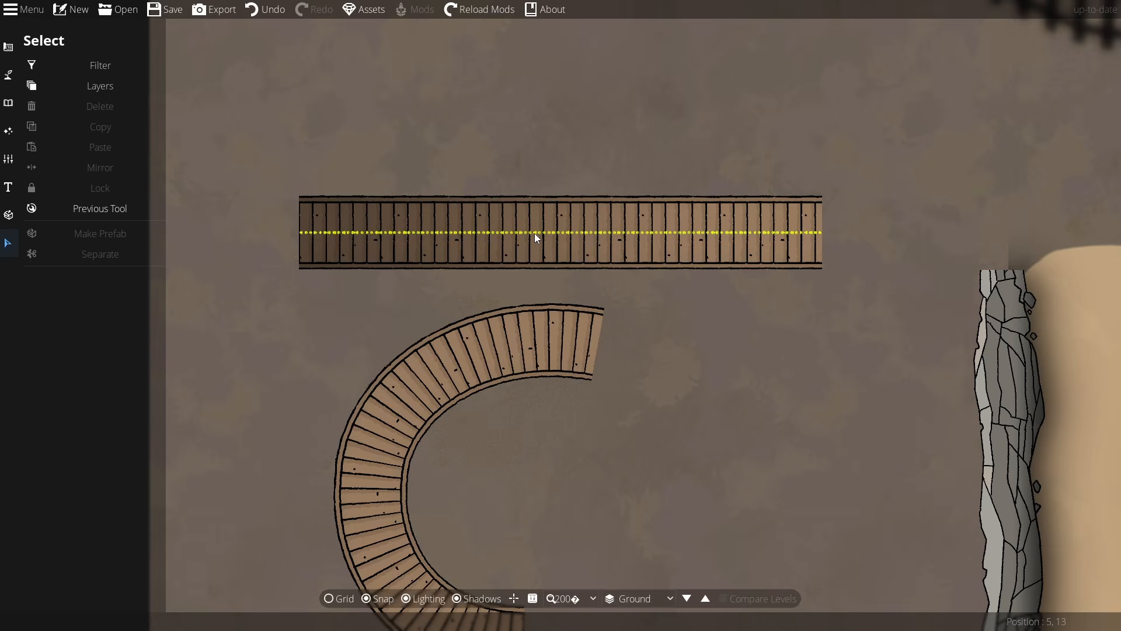
pyautogui.scroll(-4, 638, 237)
pyautogui.scroll(7, 613, 240)
pyautogui.scroll(-2, 579, 240)
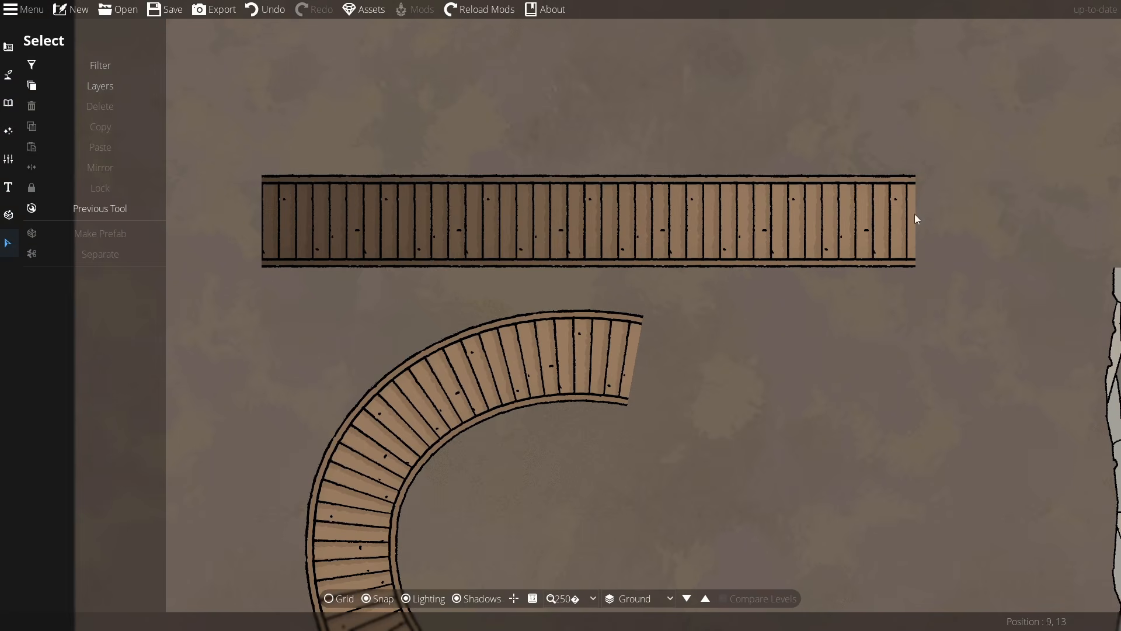
pyautogui.scroll(-3, 524, 246)
pyautogui.scroll(1, 530, 96)
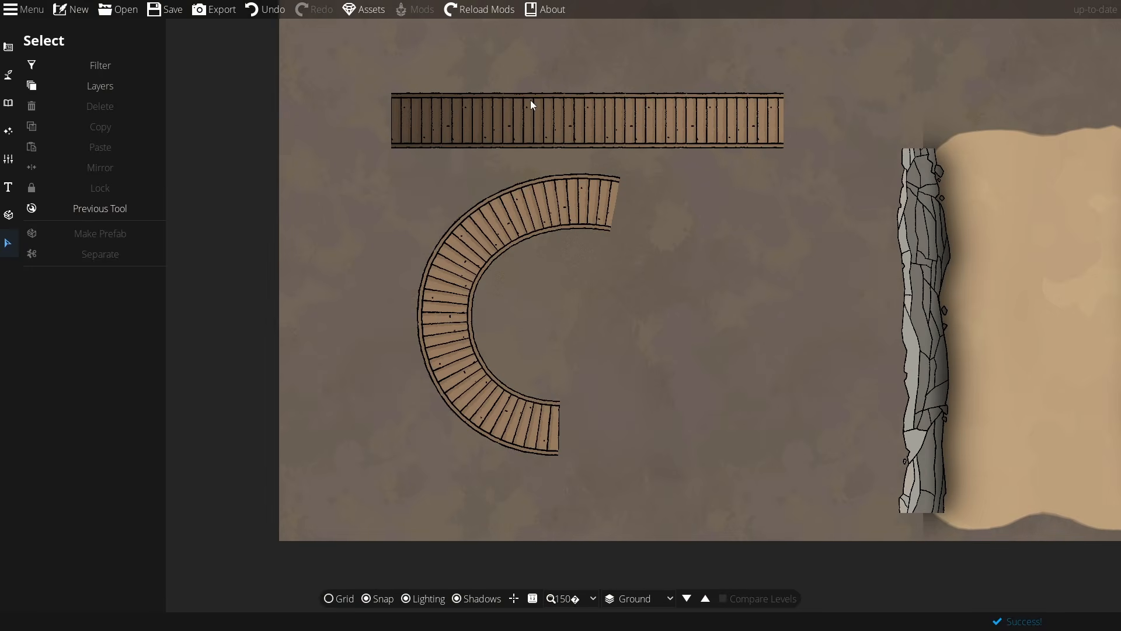
# Step: Give the curved stairs a Horizontal Side A Shadow Overlay with a softer Opacity and longer Fade, and compare both stairs
pyautogui.click(448, 313)
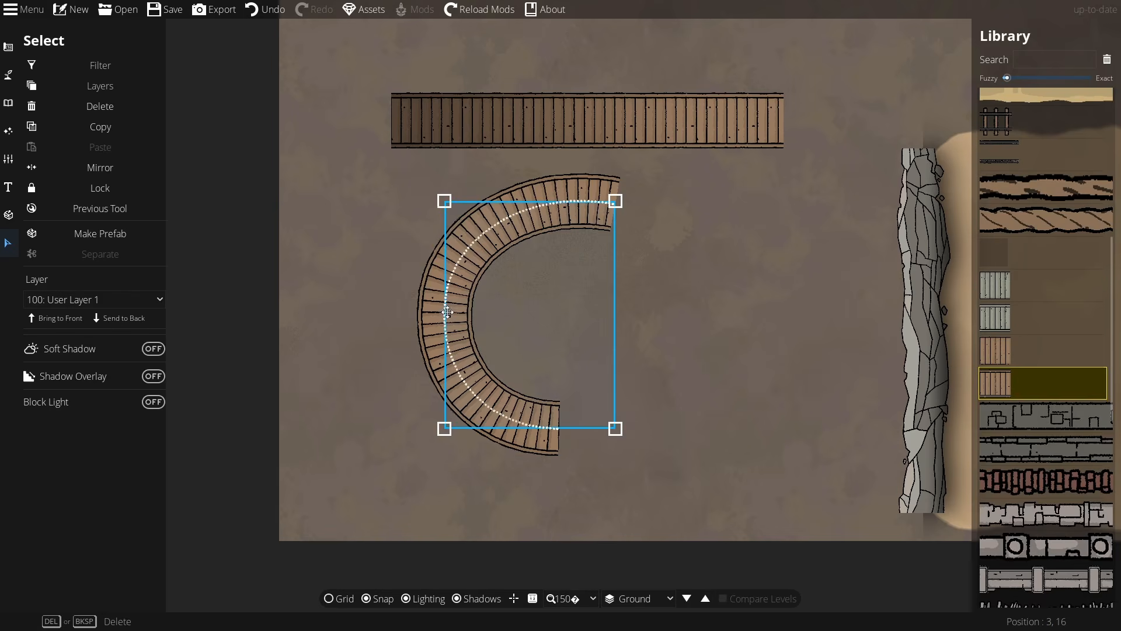
pyautogui.scroll(2, 511, 260)
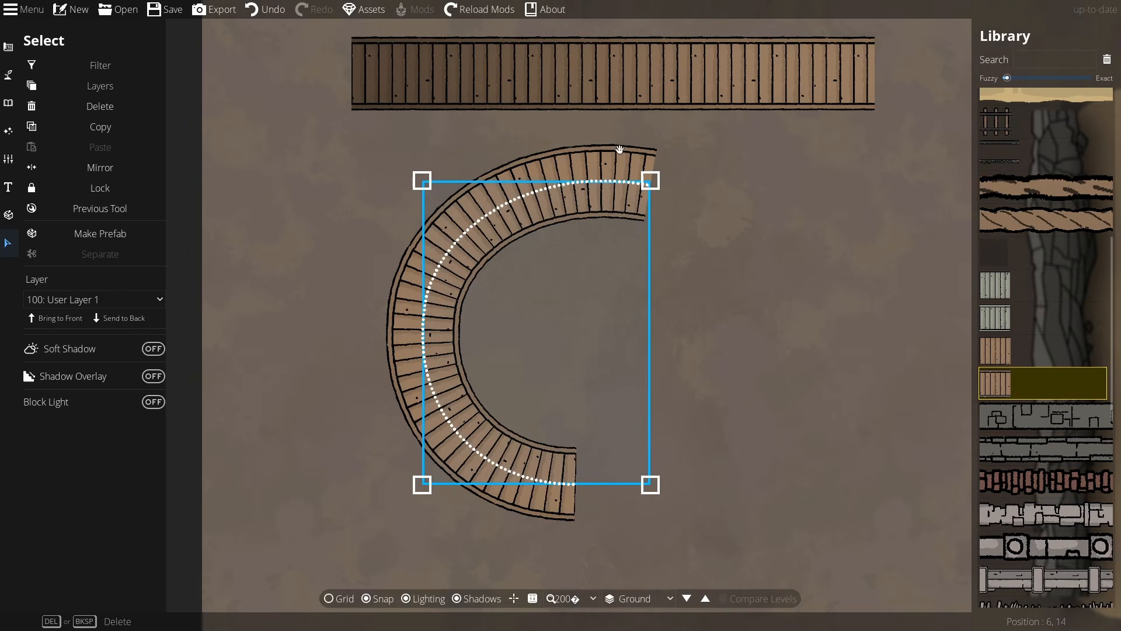
pyautogui.scroll(2, 522, 475)
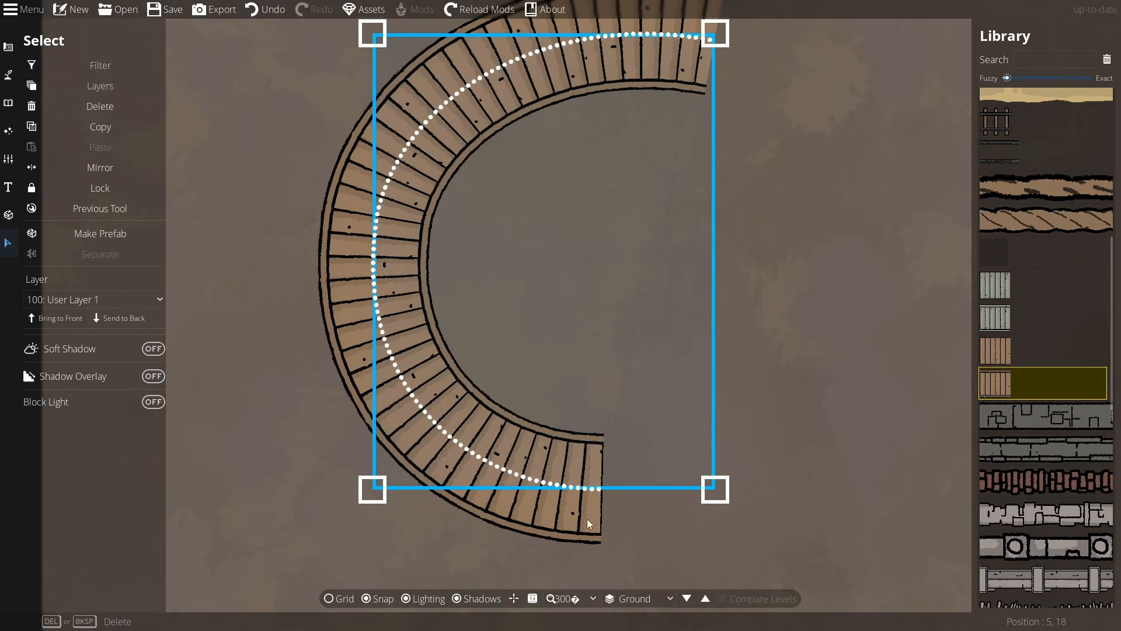
pyautogui.scroll(-1, 415, 375)
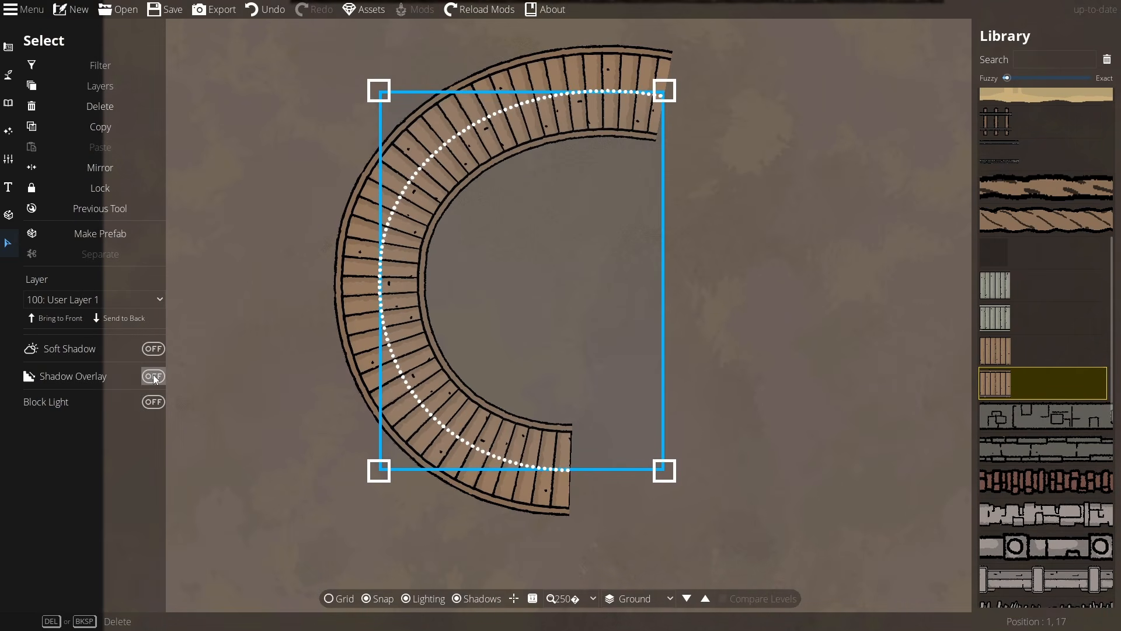
pyautogui.click(153, 376)
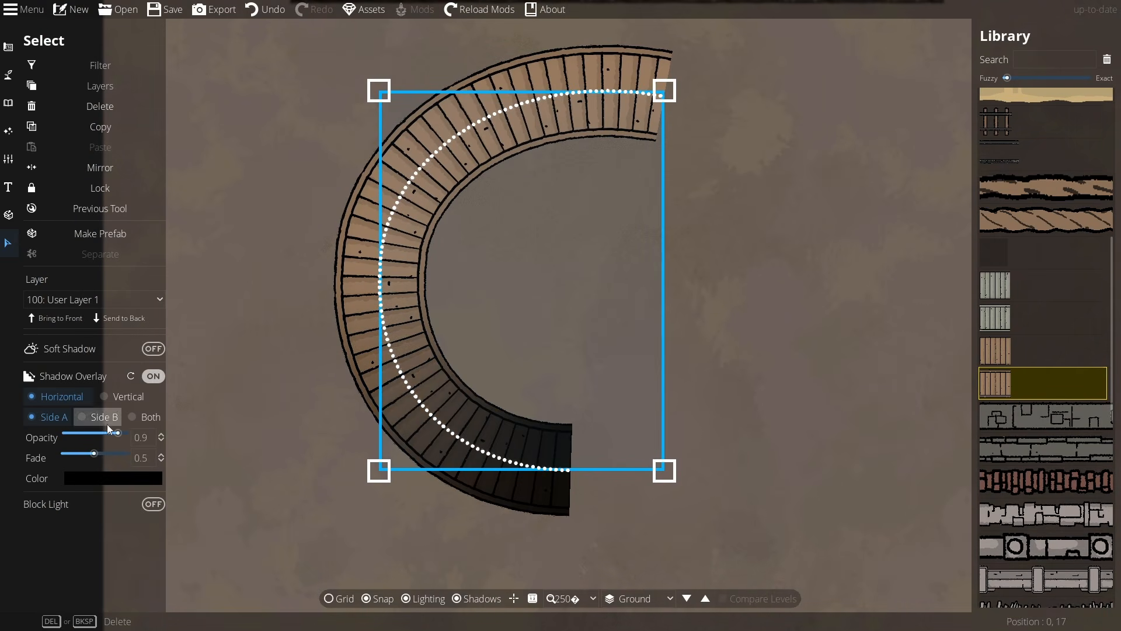
pyautogui.moveTo(95, 454)
pyautogui.mouseDown()
pyautogui.moveTo(122, 453)
pyautogui.moveTo(96, 435)
pyautogui.moveTo(93, 455)
pyautogui.moveTo(105, 453)
pyautogui.mouseUp()
pyautogui.click(848, 298)
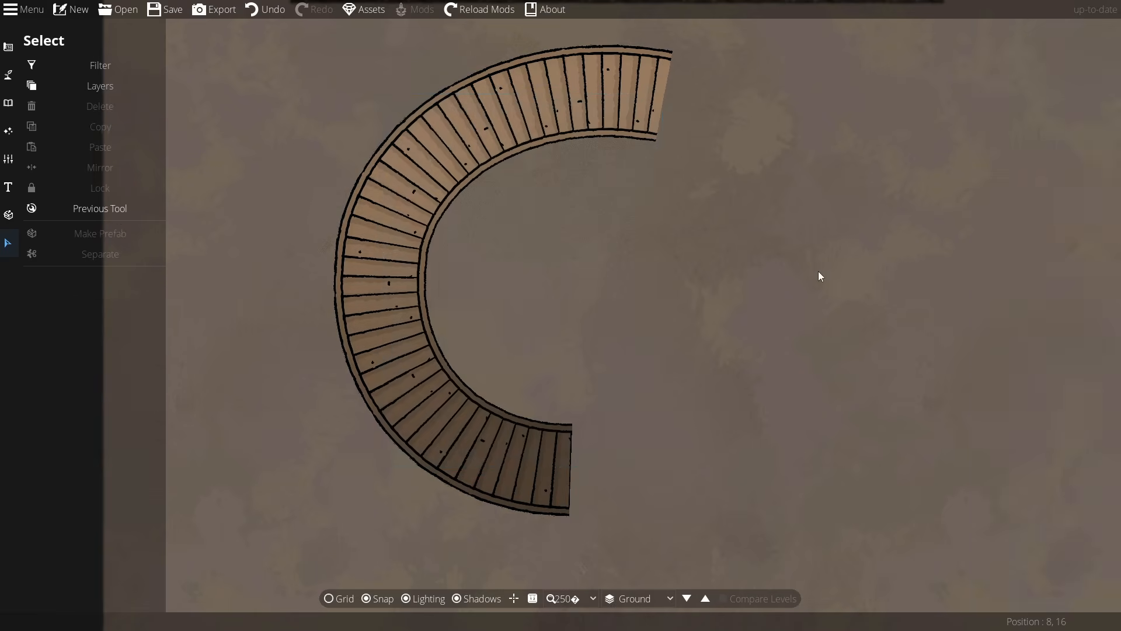
pyautogui.scroll(-3, 559, 293)
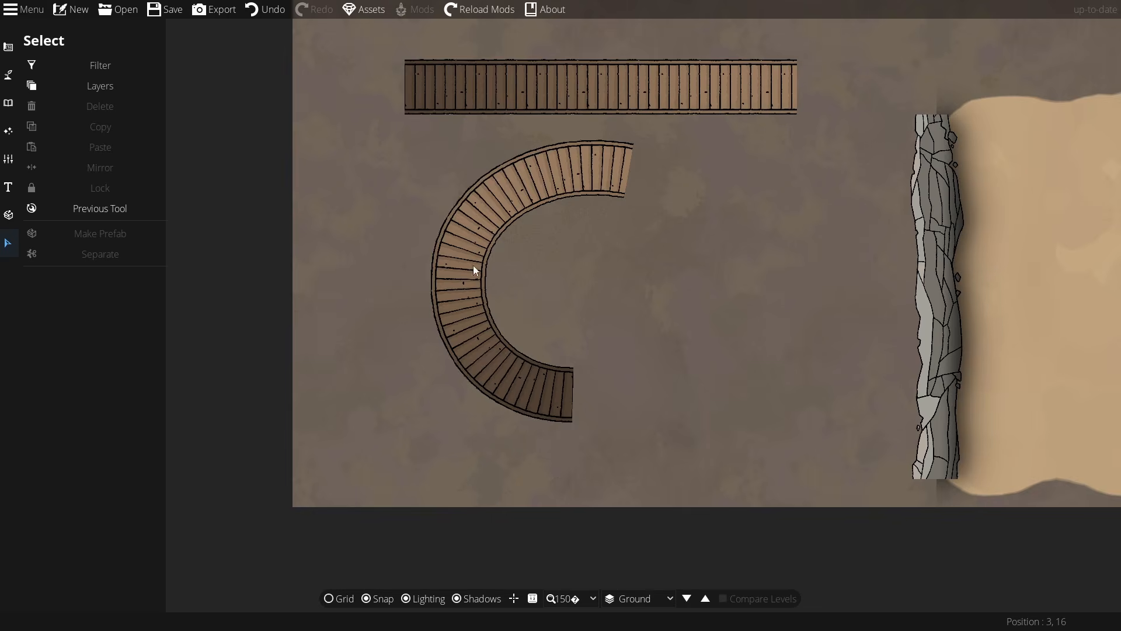
pyautogui.scroll(1, 473, 266)
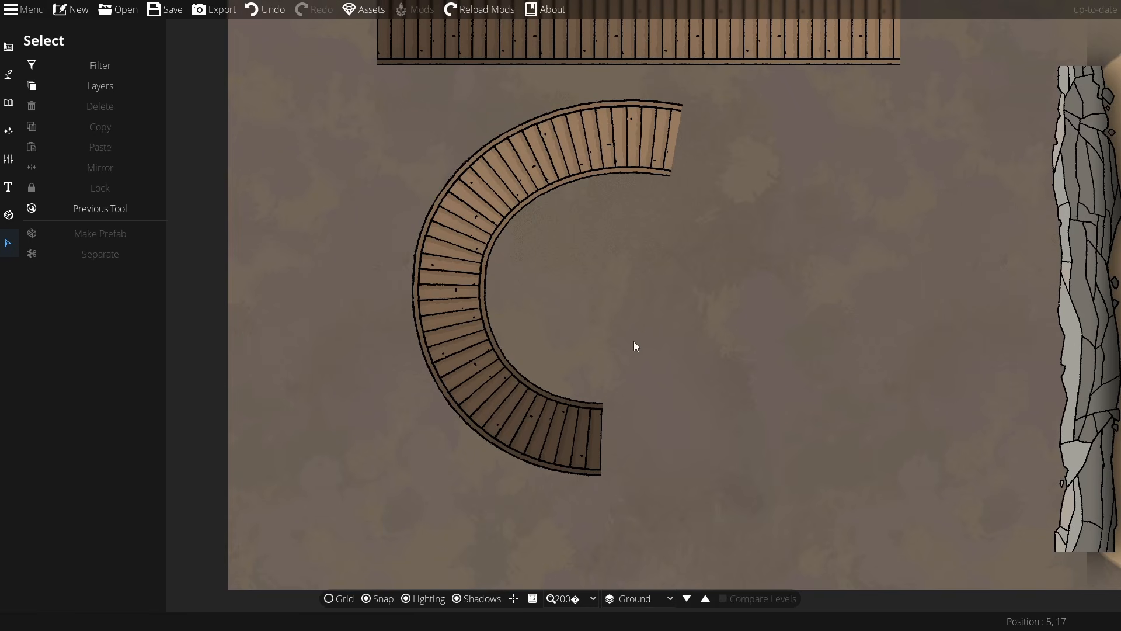
pyautogui.moveTo(653, 269); pyautogui.dragTo(616, 304)
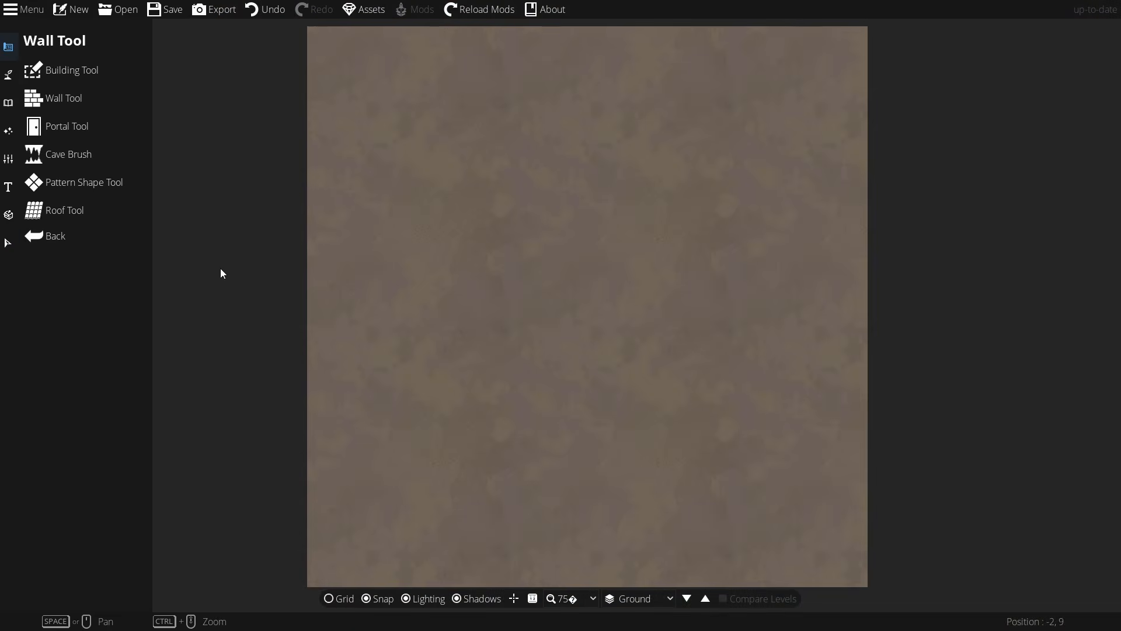
# Step: Start the Roof Tool on the empty map
pyautogui.click(106, 209)
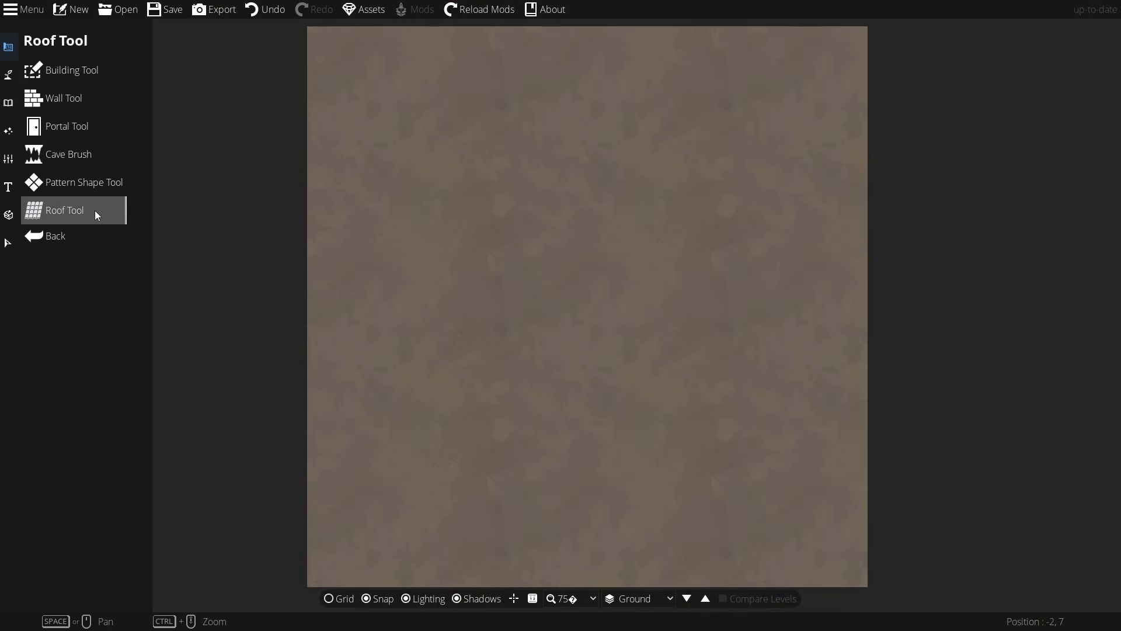
# Step: Draw a horizontal Diamond Slate Gray gable roof in the map's upper-left area with the Roof Tool, soft shadow off
pyautogui.click(102, 209)
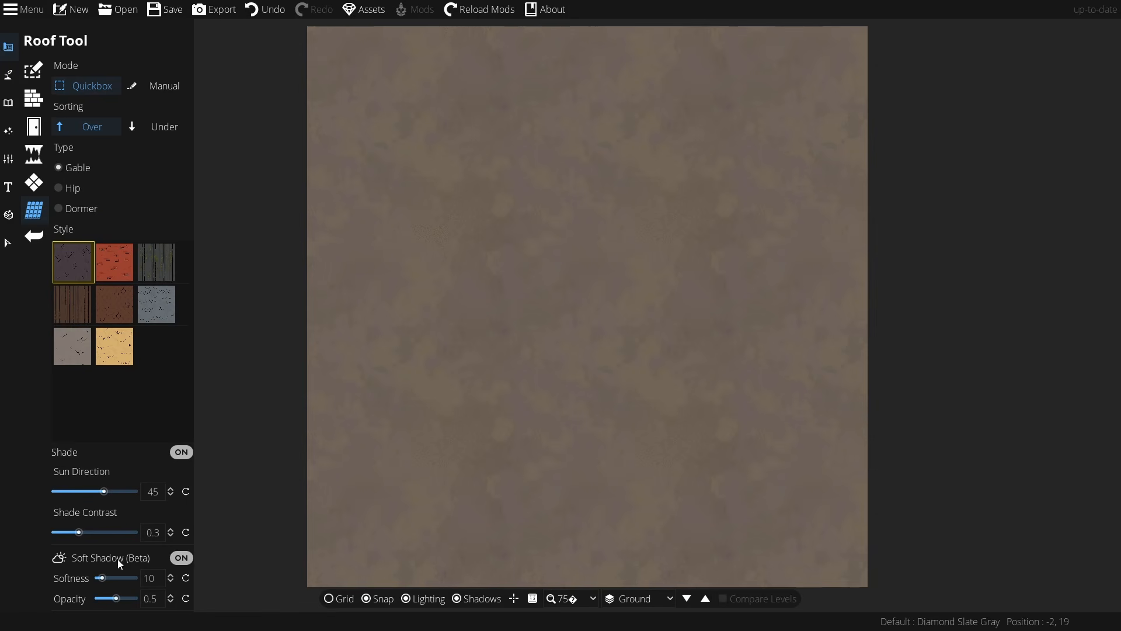
pyautogui.scroll(1, 265, 505)
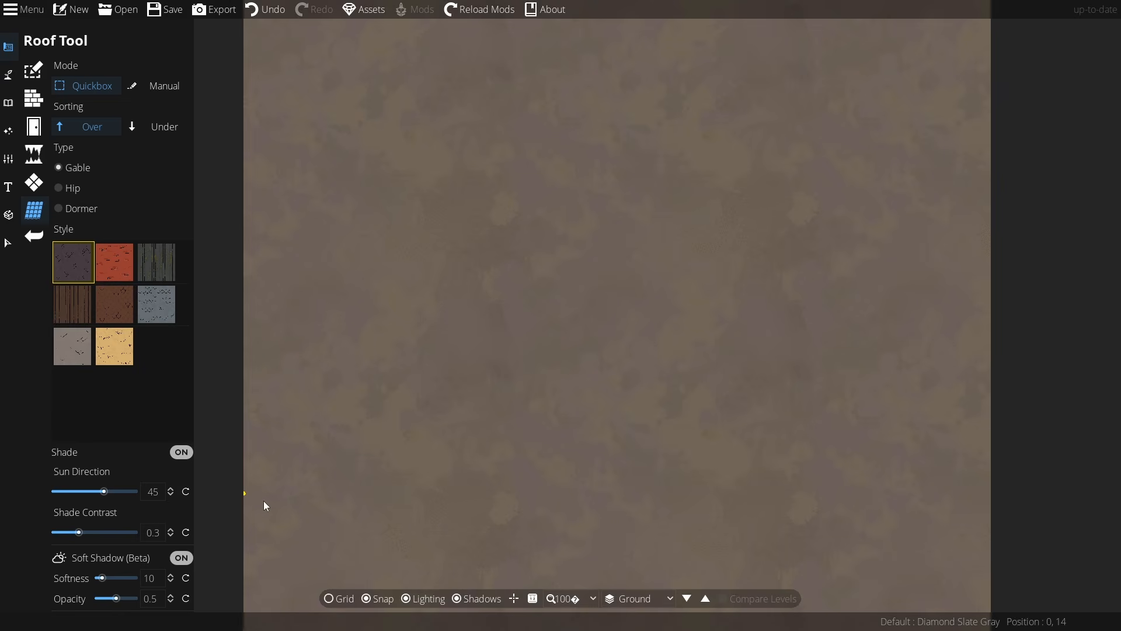
pyautogui.click(181, 558)
pyautogui.moveTo(327, 75); pyautogui.dragTo(482, 176)
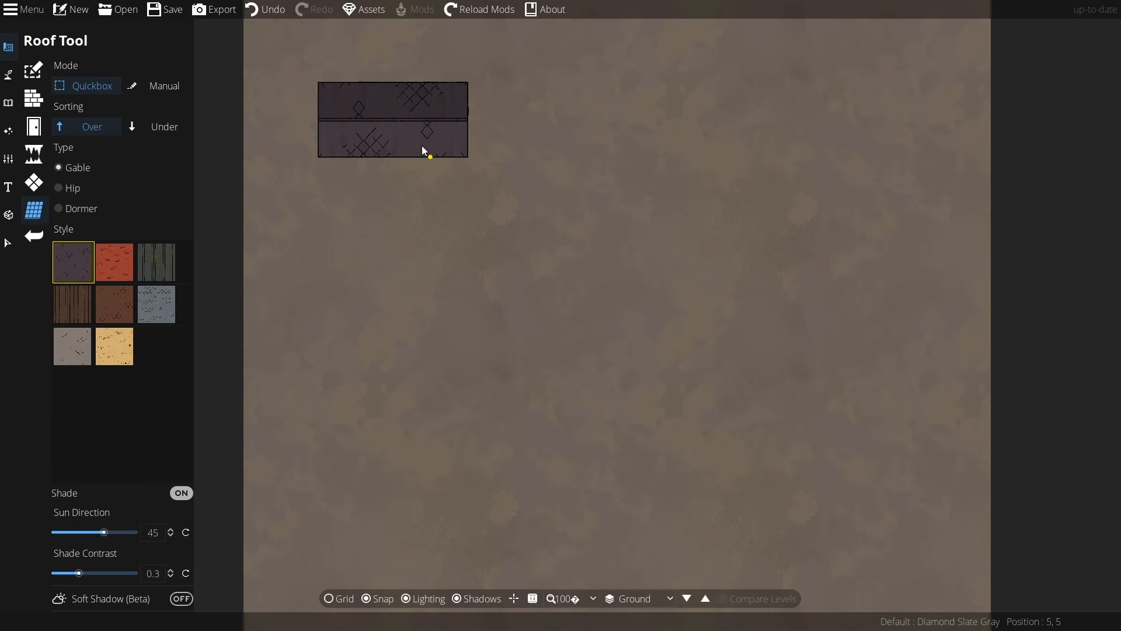
# Step: Enable the roof soft shadow and draw two more gable roofs, a horizontal one below the first and a vertical one to the right
pyautogui.click(181, 599)
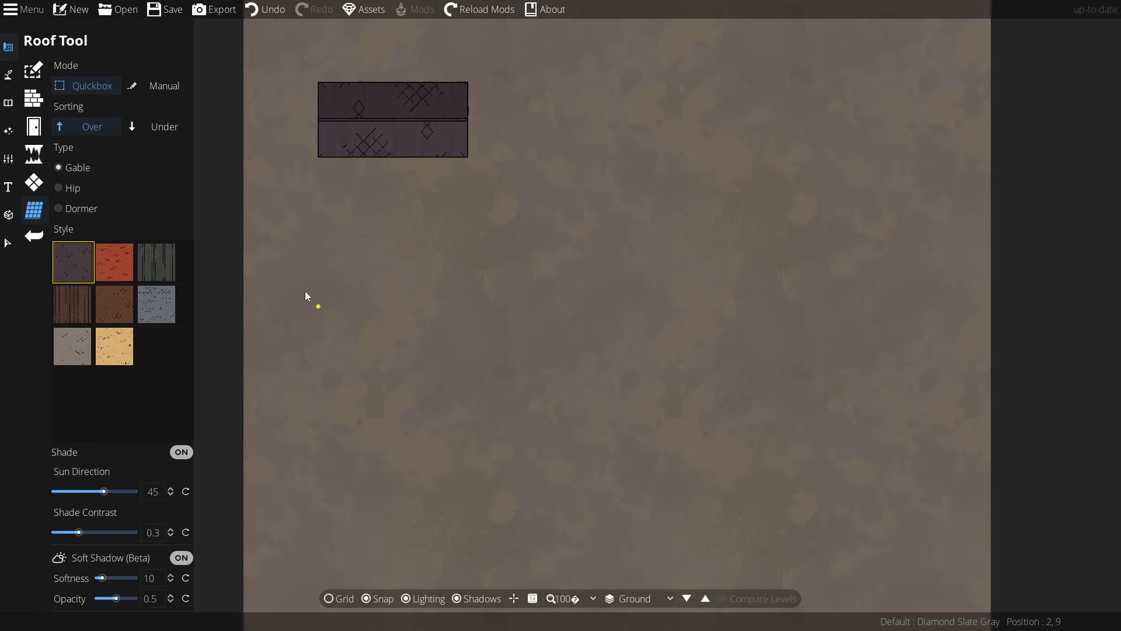
pyautogui.moveTo(318, 231); pyautogui.dragTo(461, 308)
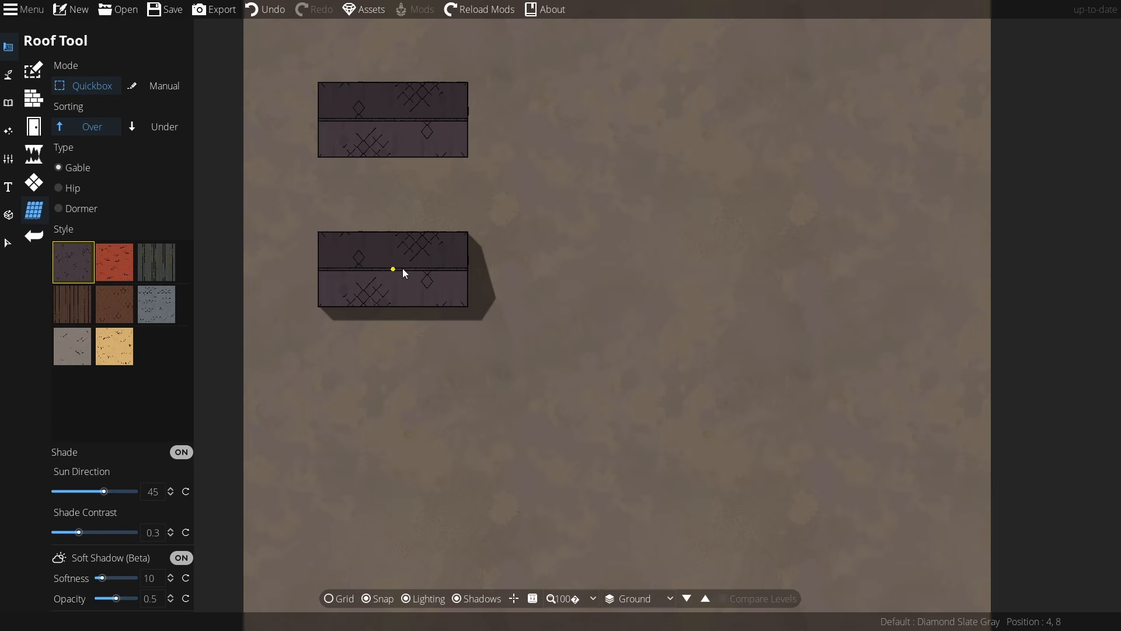
pyautogui.moveTo(577, 124); pyautogui.dragTo(683, 269)
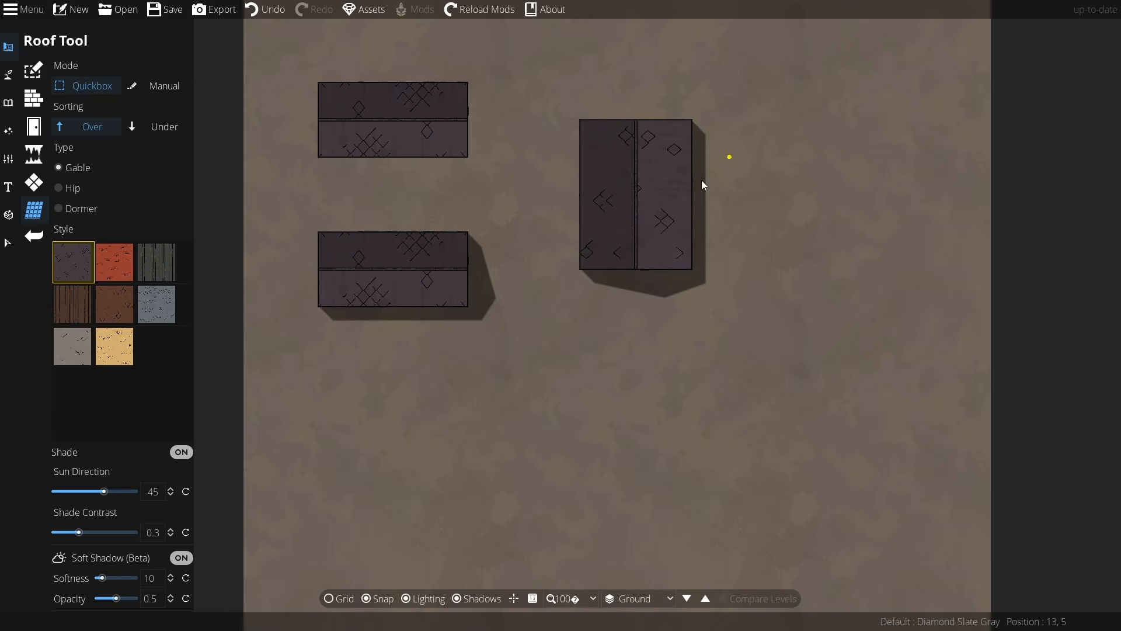
# Step: Set the roofs' sun direction to about 128 and the shade contrast to 0.75
pyautogui.moveTo(92, 495); pyautogui.dragTo(123, 502)
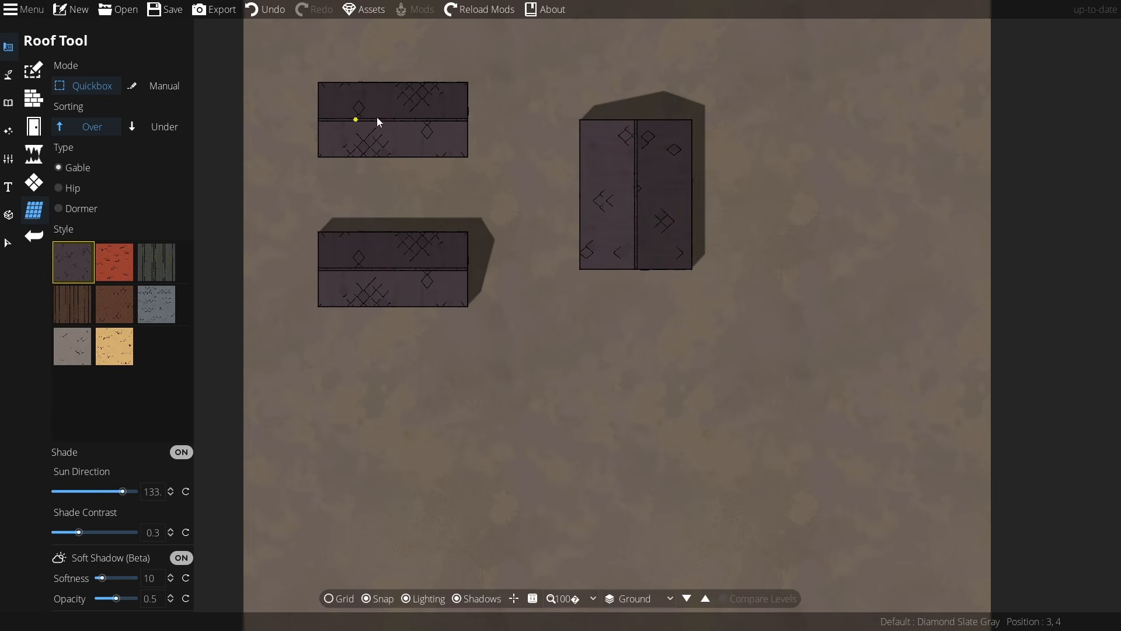
pyautogui.moveTo(80, 532); pyautogui.dragTo(98, 532)
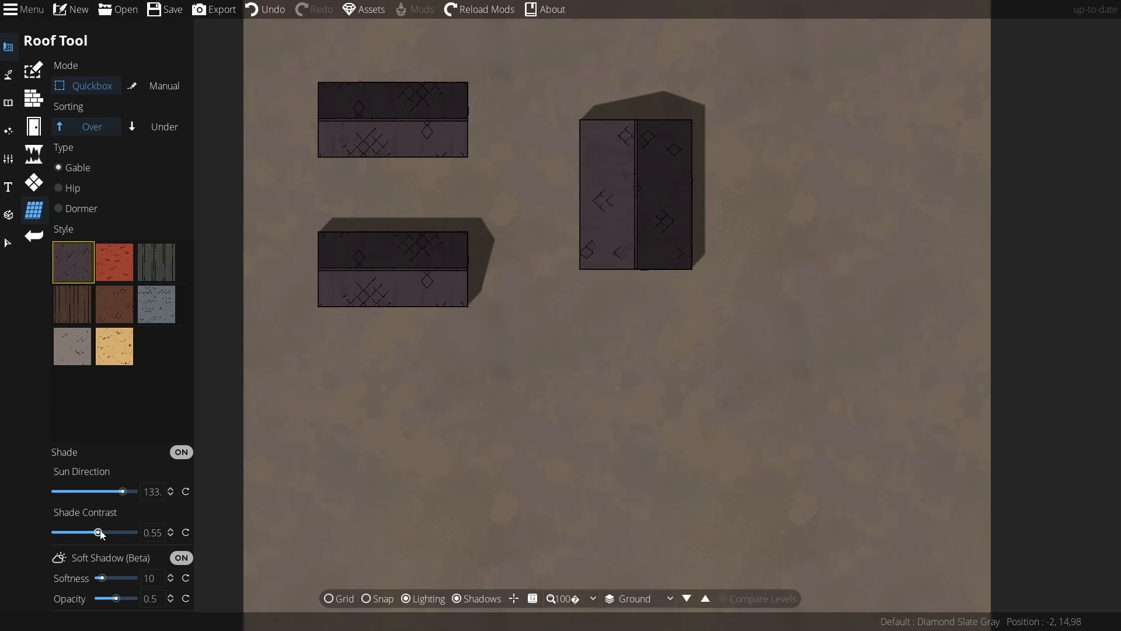
pyautogui.moveTo(100, 534); pyautogui.dragTo(114, 532)
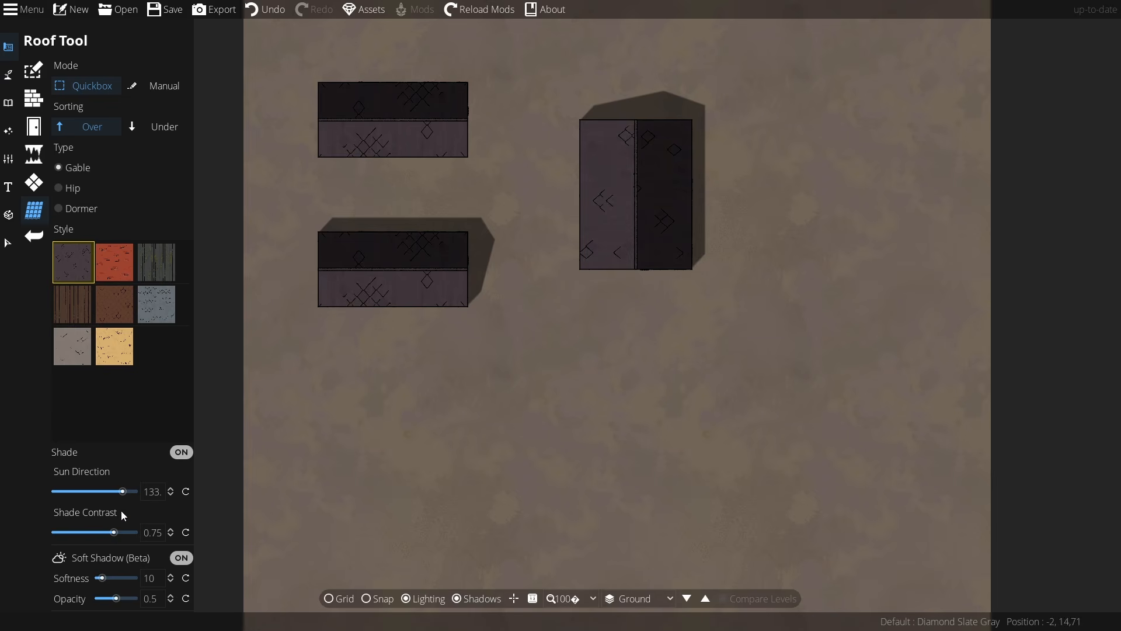
pyautogui.moveTo(125, 492)
pyautogui.mouseDown()
pyautogui.moveTo(87, 492)
pyautogui.moveTo(134, 501)
pyautogui.moveTo(86, 495)
pyautogui.moveTo(136, 495)
pyautogui.mouseUp()
pyautogui.moveTo(121, 491); pyautogui.dragTo(122, 492)
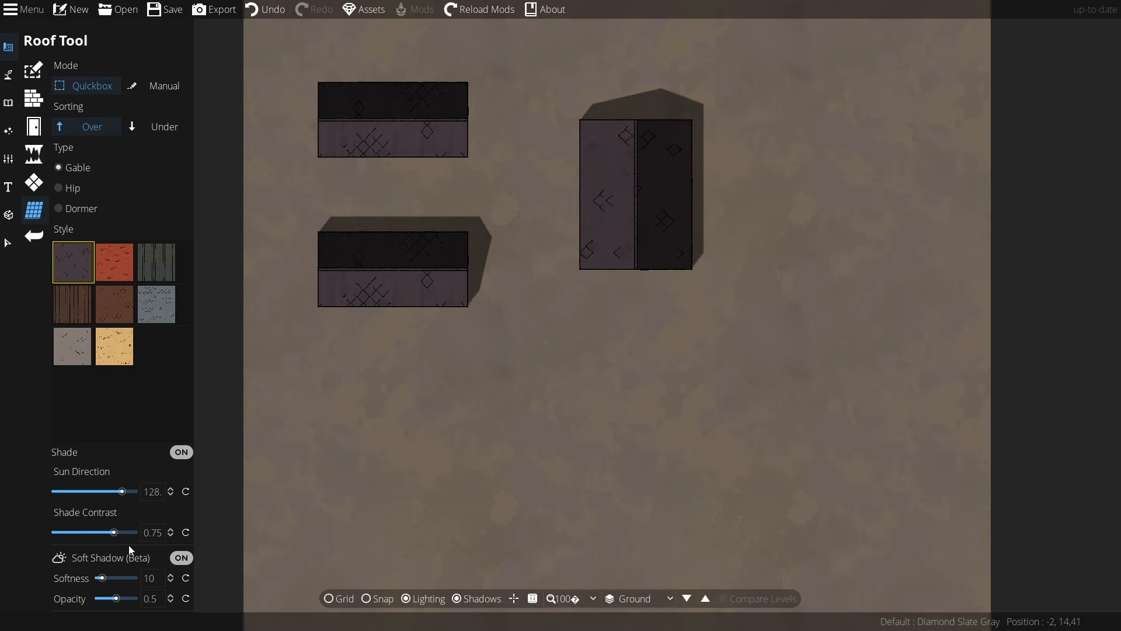
# Step: Set the vertical roof's soft shadow to offset X 258, offset Y -179 and softness 39, and raise its ridge height
pyautogui.press('v')
pyautogui.click(623, 188)
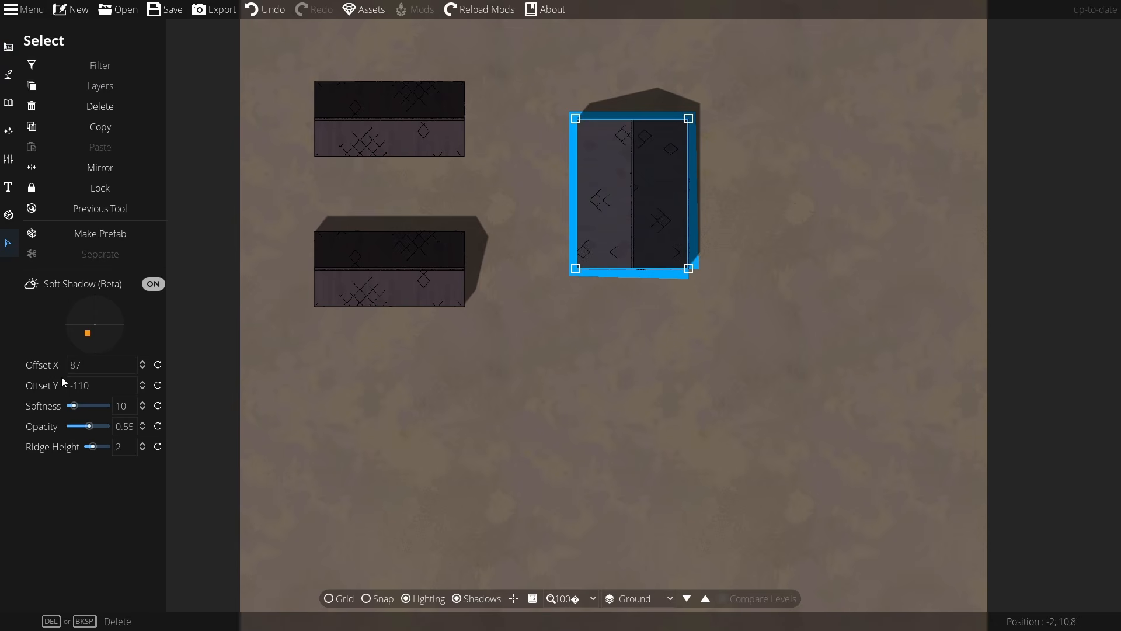
pyautogui.moveTo(103, 315); pyautogui.dragTo(82, 334)
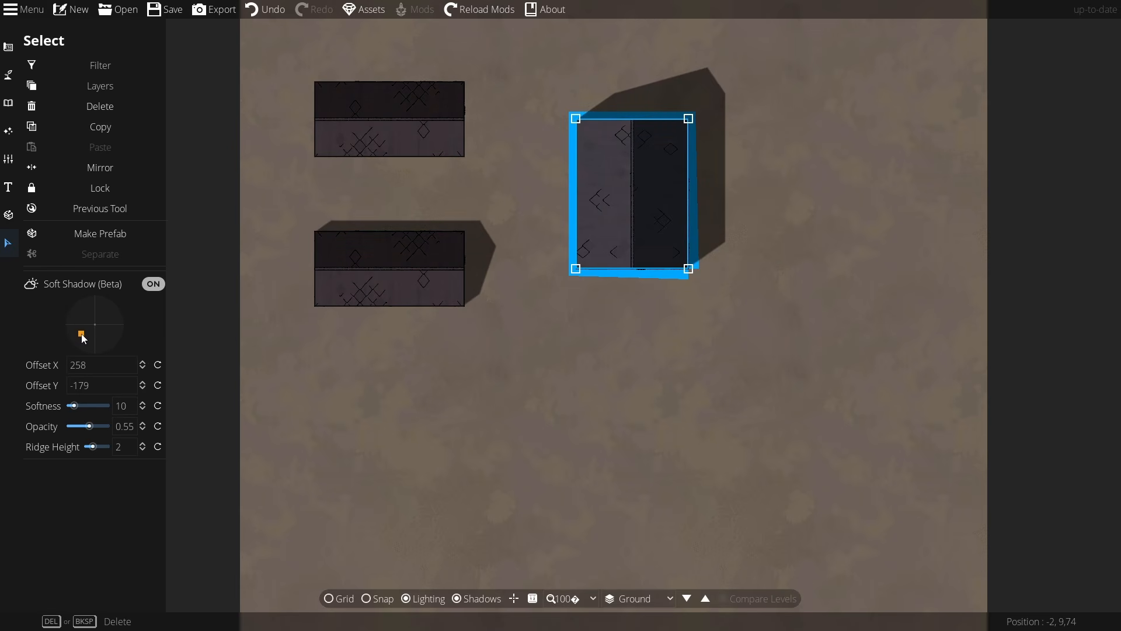
pyautogui.moveTo(74, 405)
pyautogui.mouseDown()
pyautogui.moveTo(110, 407)
pyautogui.moveTo(77, 407)
pyautogui.mouseUp()
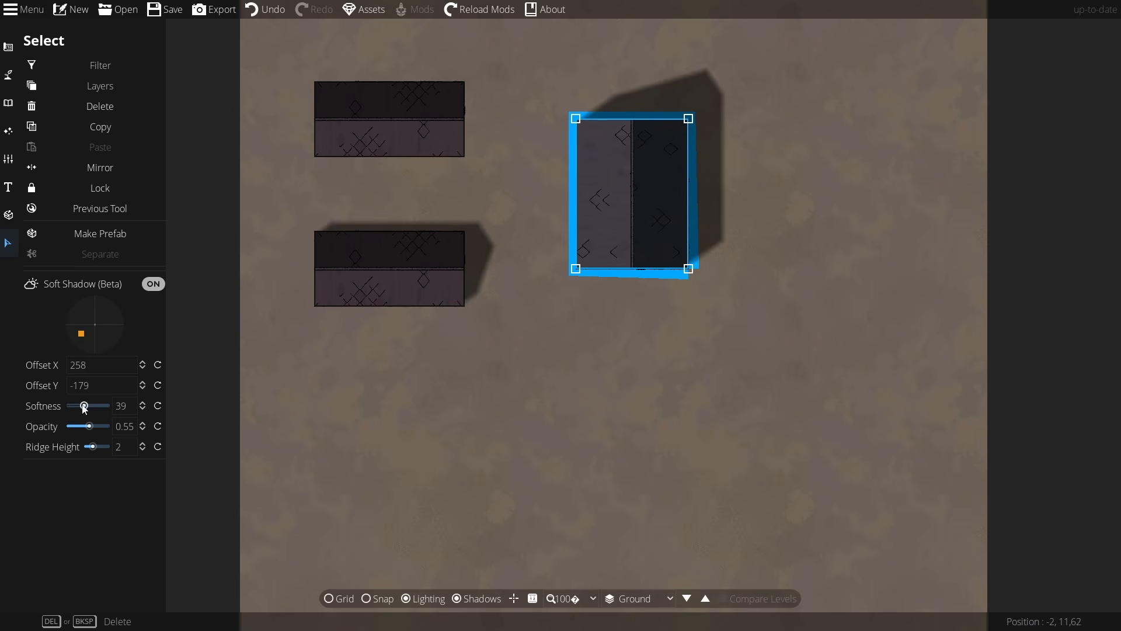
pyautogui.moveTo(92, 446); pyautogui.dragTo(101, 448)
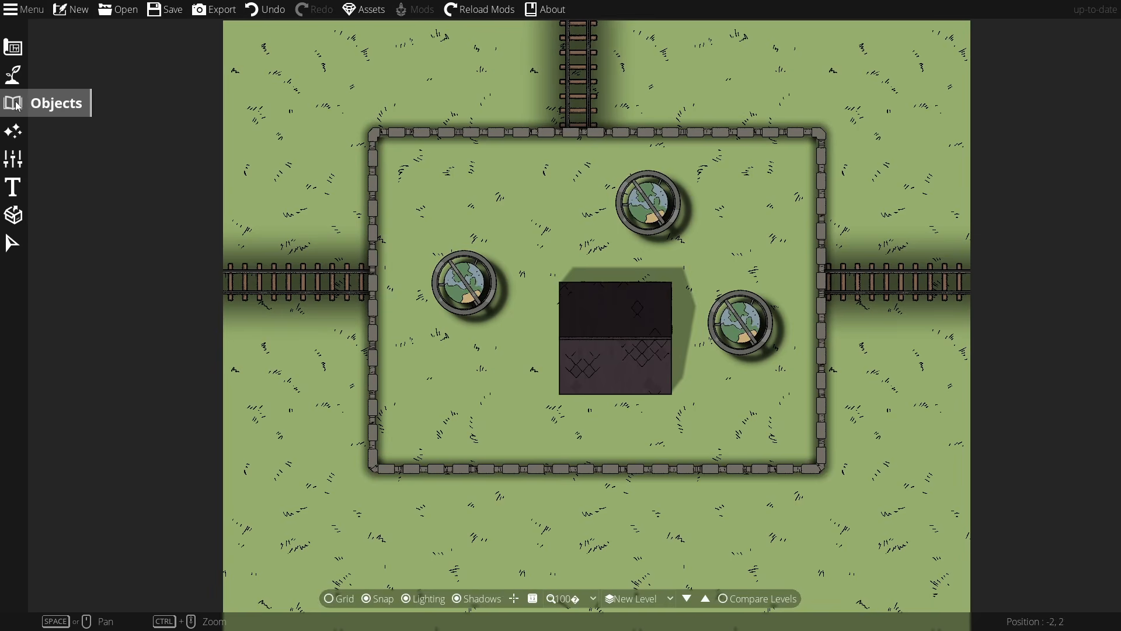
# Step: Toggle the soft shadows of individual levels off and back on in the level settings, including NEW_LEVEL
pyautogui.click(13, 161)
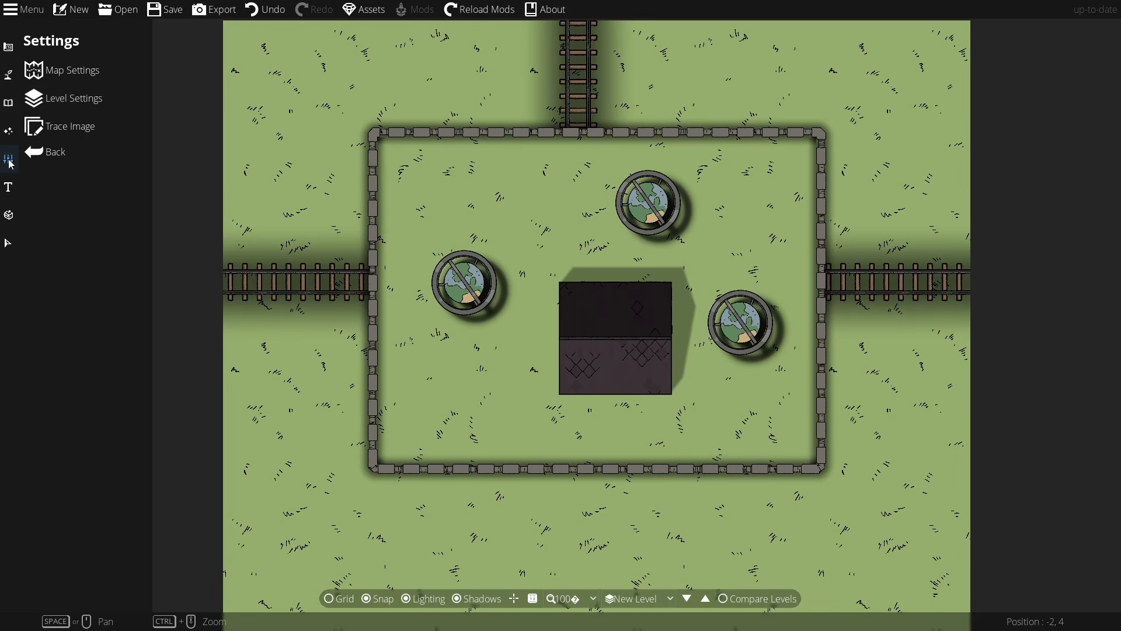
pyautogui.click(88, 102)
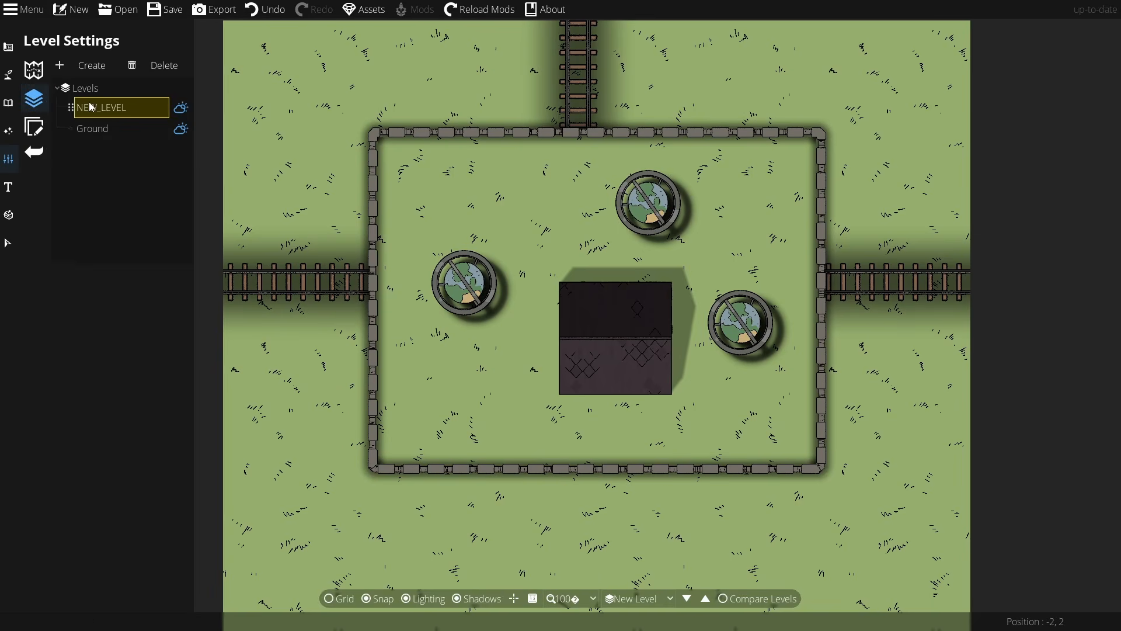
pyautogui.click(182, 109)
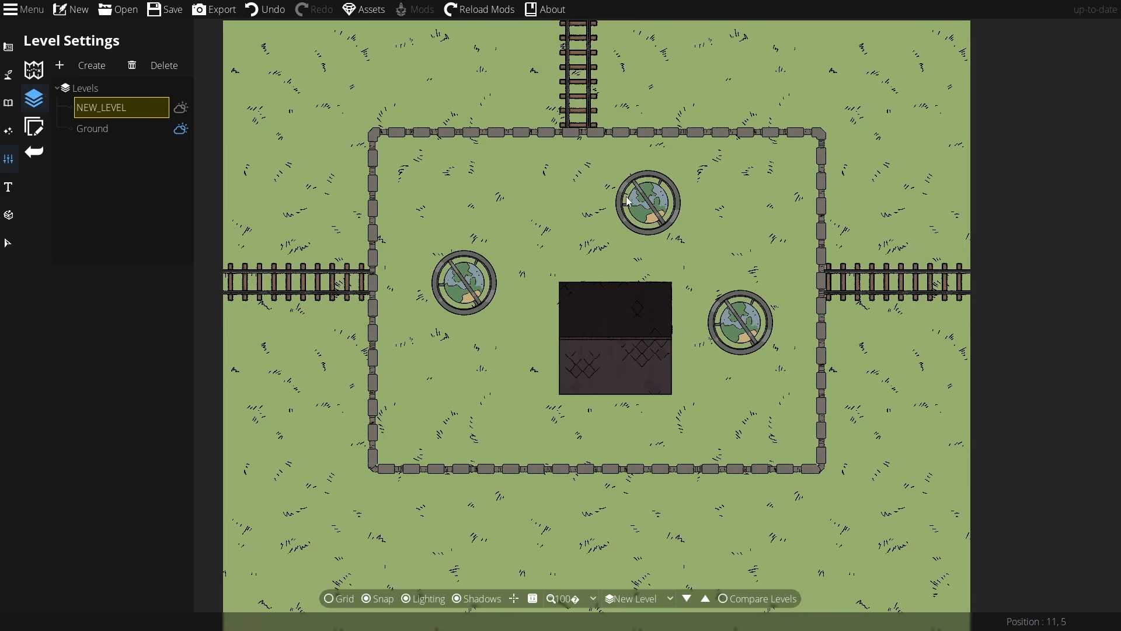
pyautogui.click(180, 130)
pyautogui.click(181, 110)
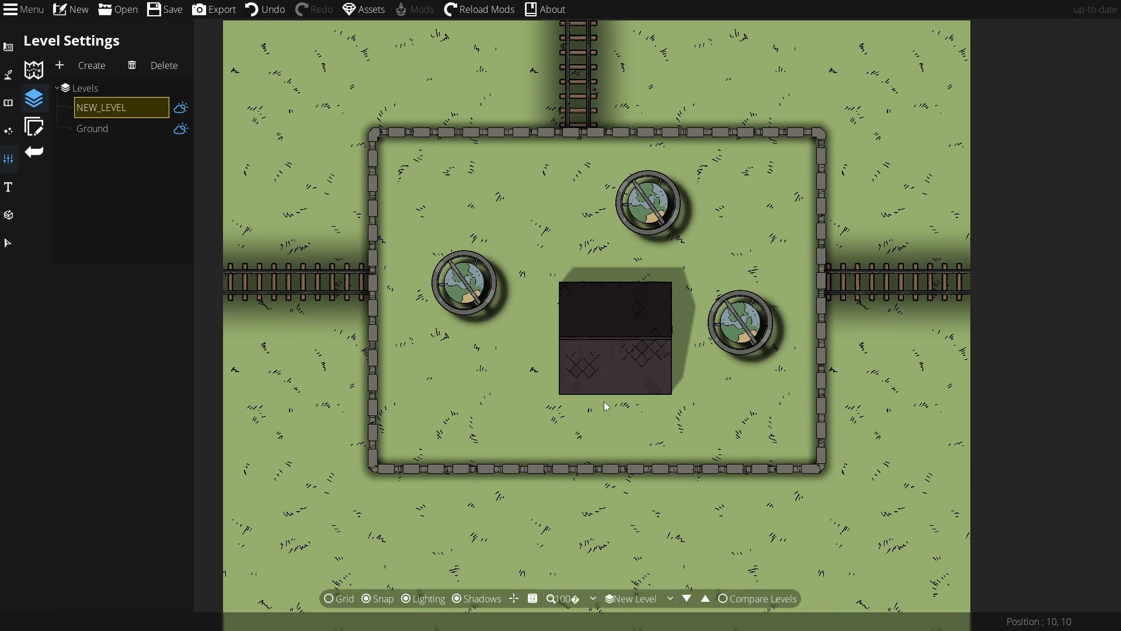
pyautogui.click(178, 110)
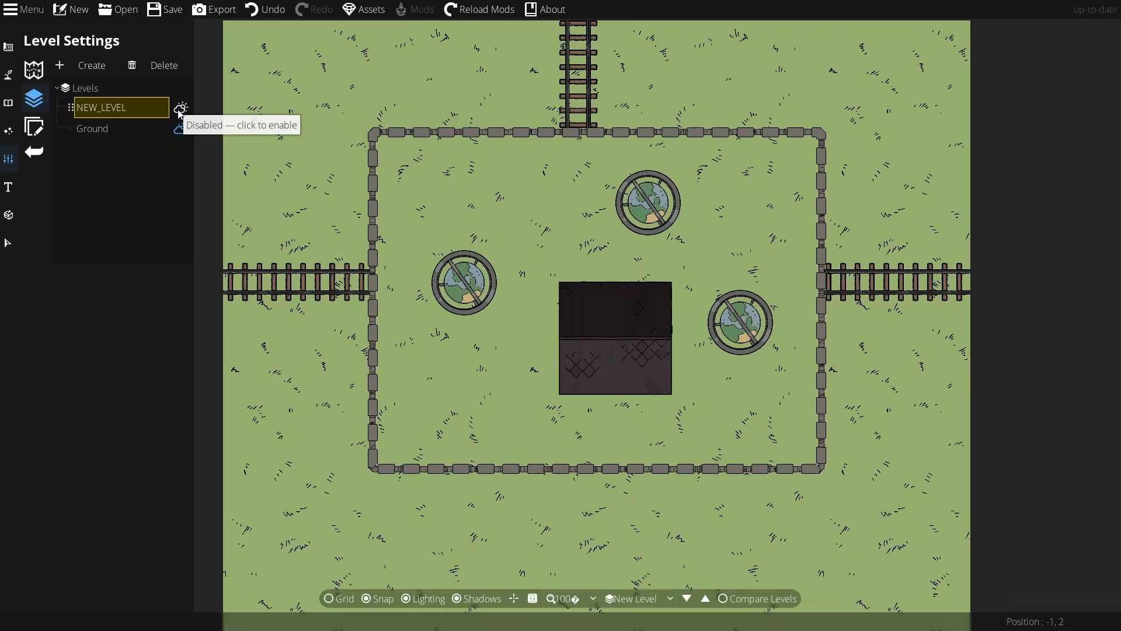
pyautogui.click(177, 110)
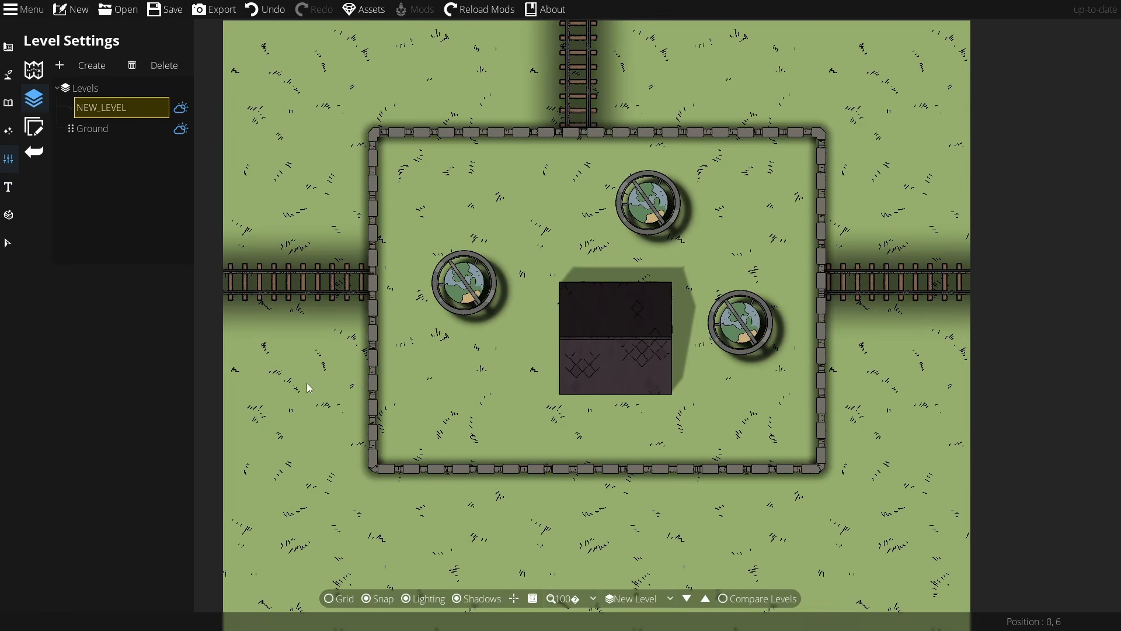
# Step: Switch the display of all shadows off and on repeatedly to compare the map with and without them
pyautogui.click(478, 599)
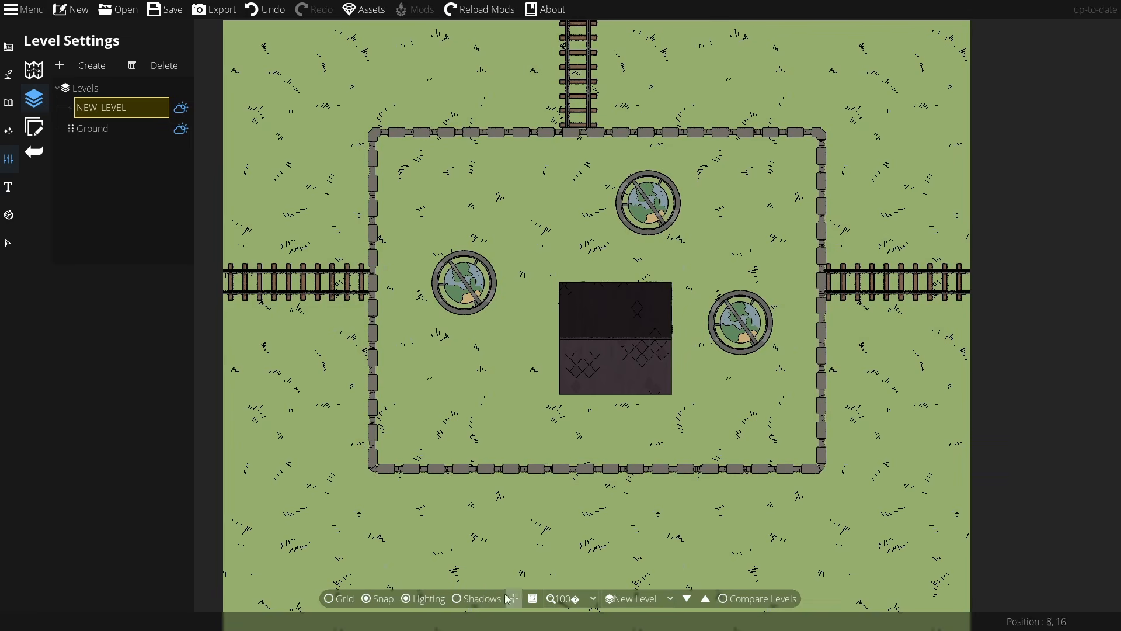
pyautogui.click(466, 605)
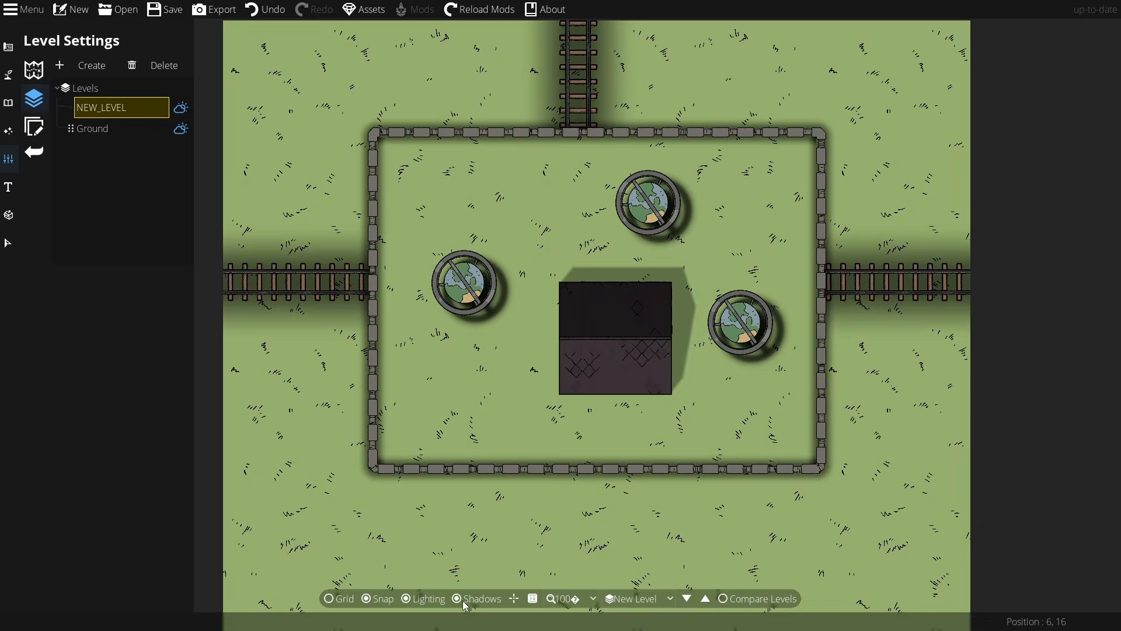
pyautogui.click(466, 605)
pyautogui.click(465, 605)
pyautogui.click(465, 604)
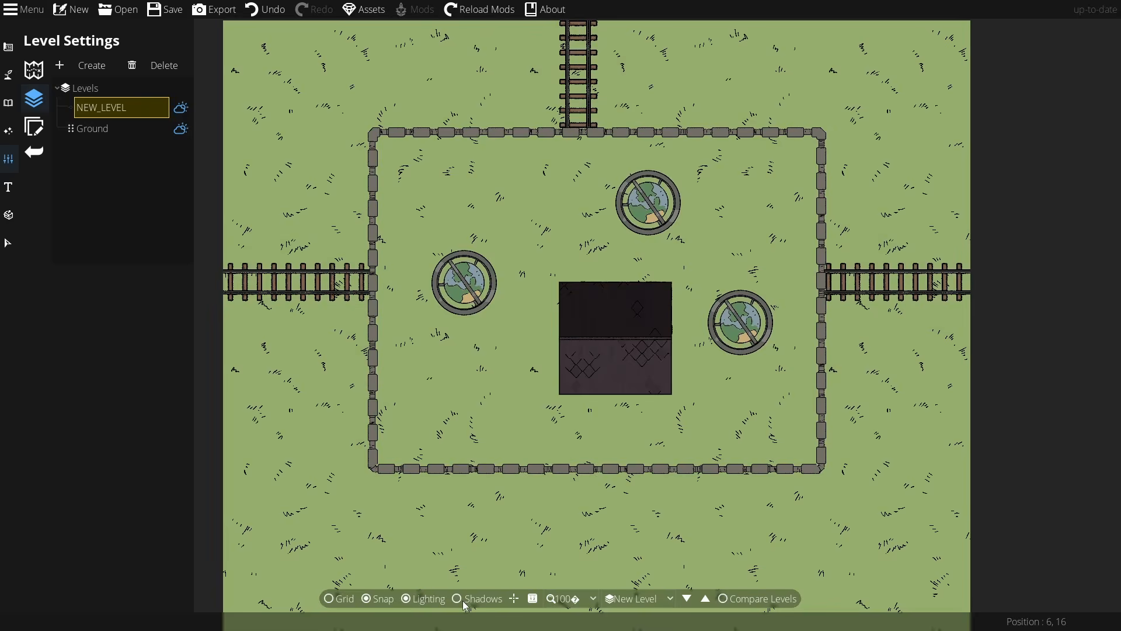
pyautogui.click(465, 604)
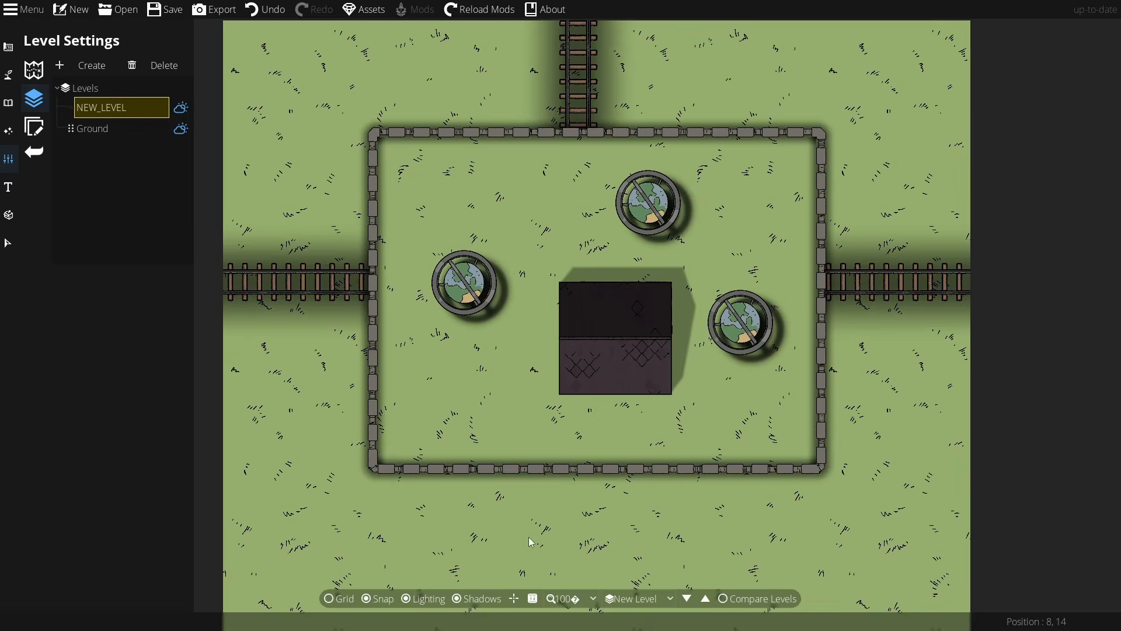
pyautogui.click(485, 601)
pyautogui.click(484, 600)
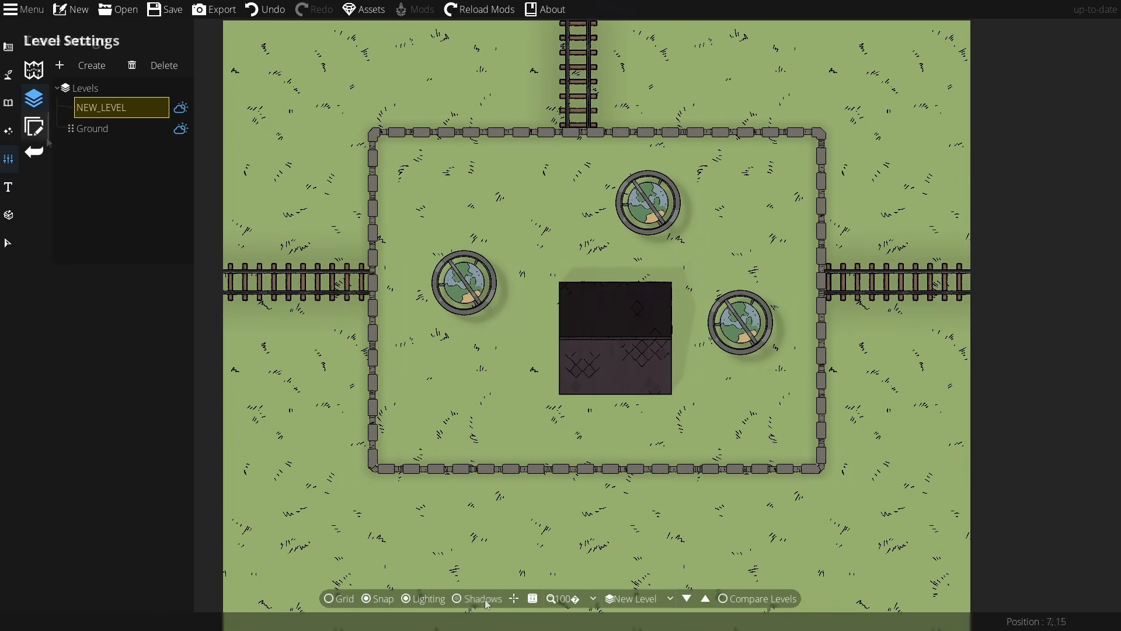
# Step: Set the global soft shadow quality to 0 and inspect the shadow around the left globe up close
pyautogui.click(9, 133)
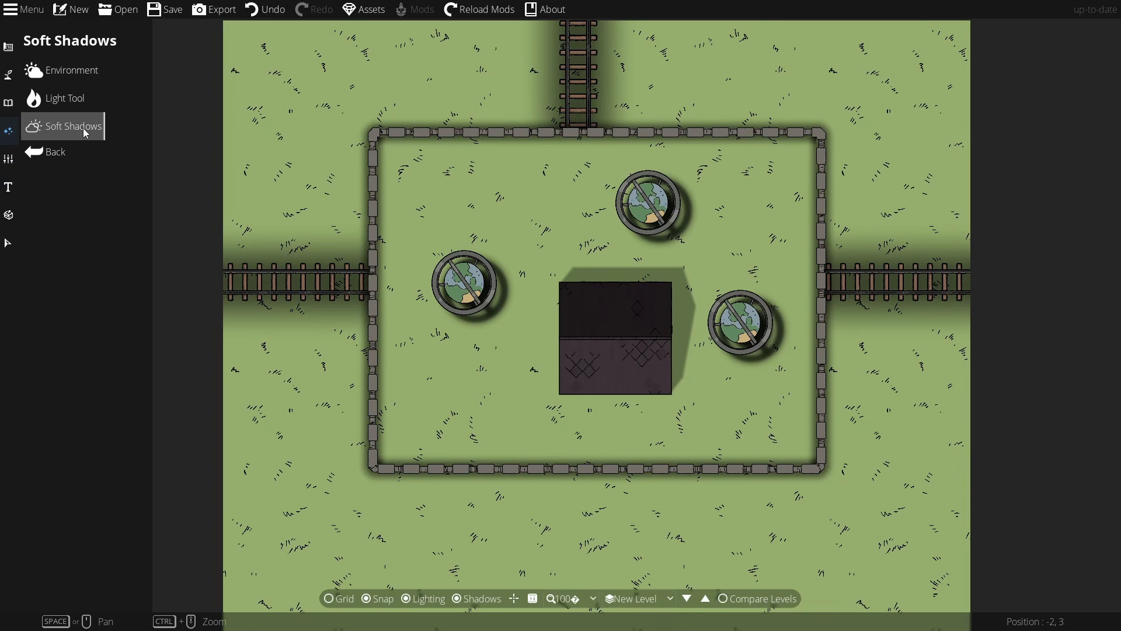
pyautogui.click(65, 132)
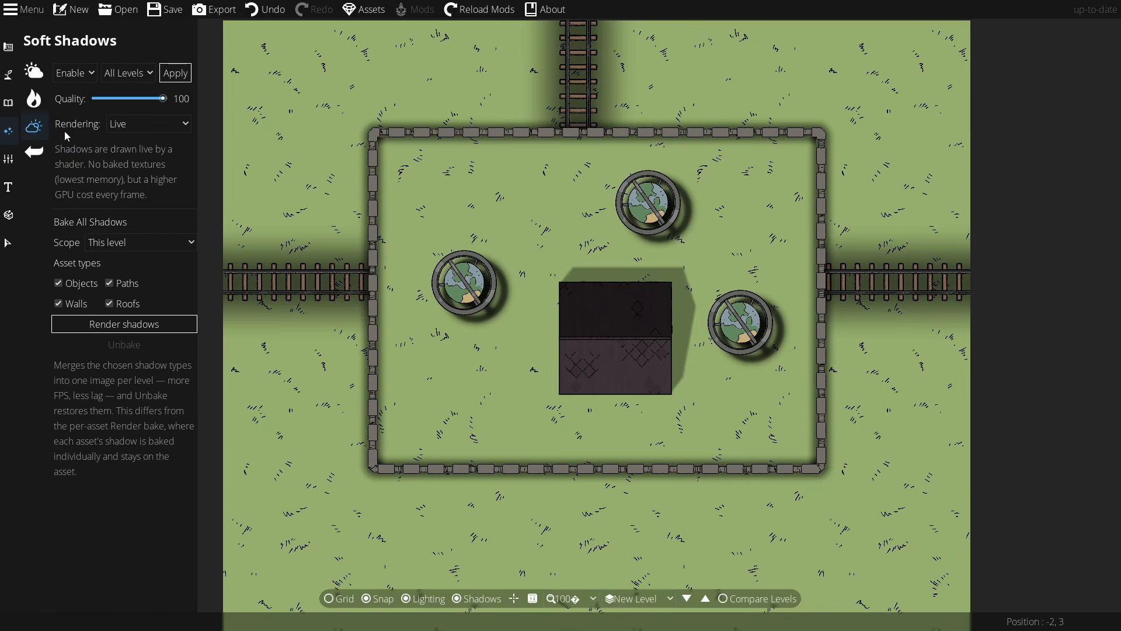
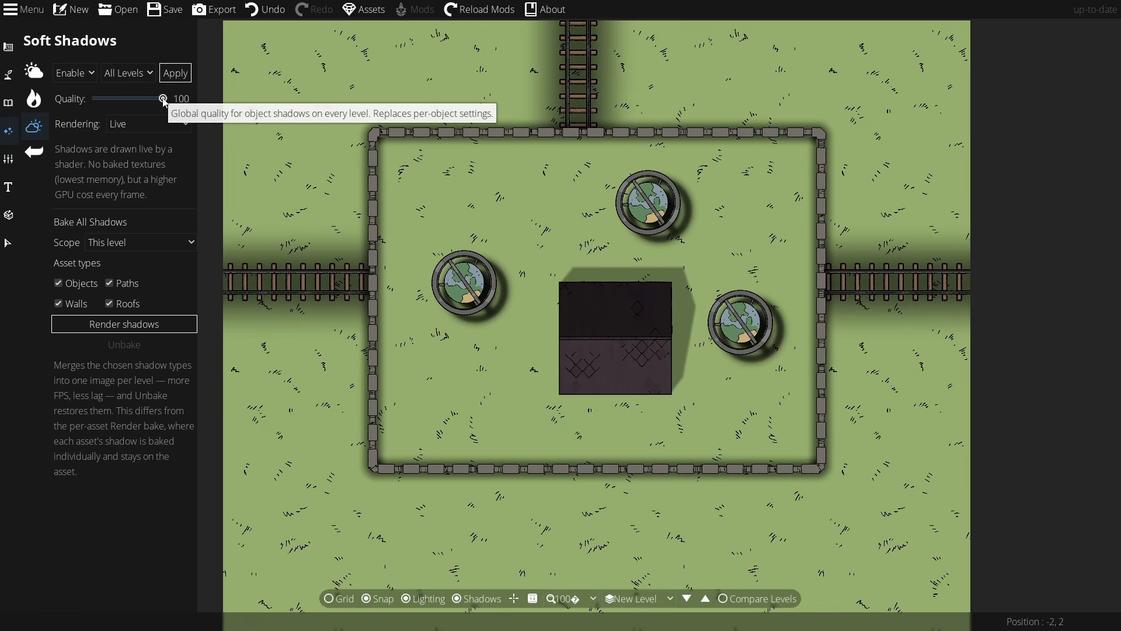
pyautogui.moveTo(163, 100); pyautogui.dragTo(86, 101)
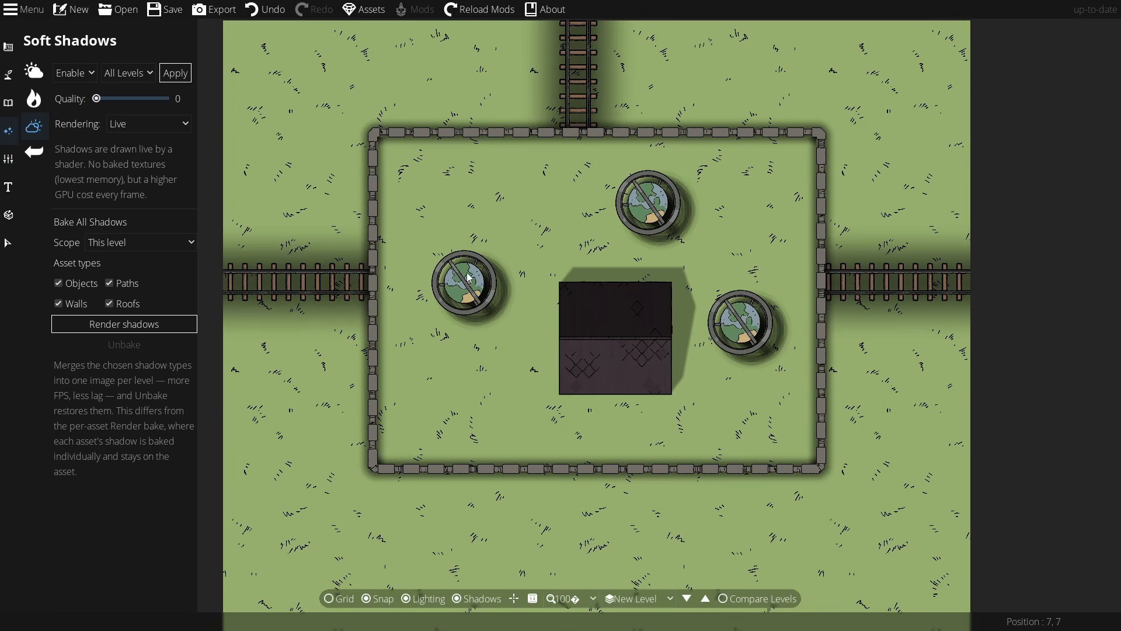
pyautogui.scroll(2, 482, 299)
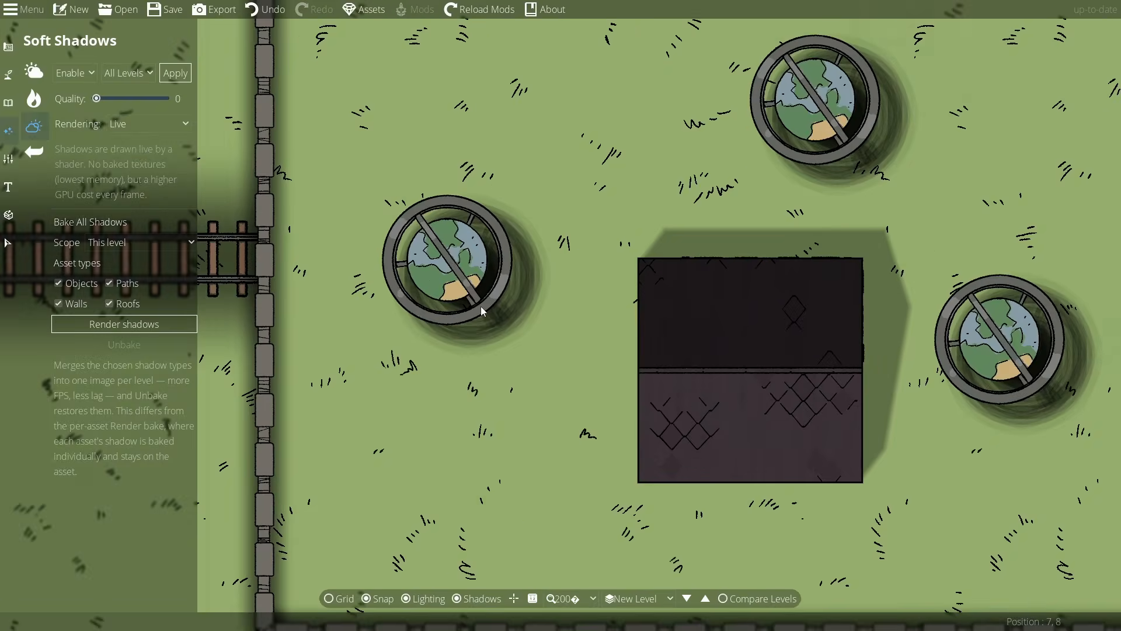
pyautogui.scroll(2, 497, 279)
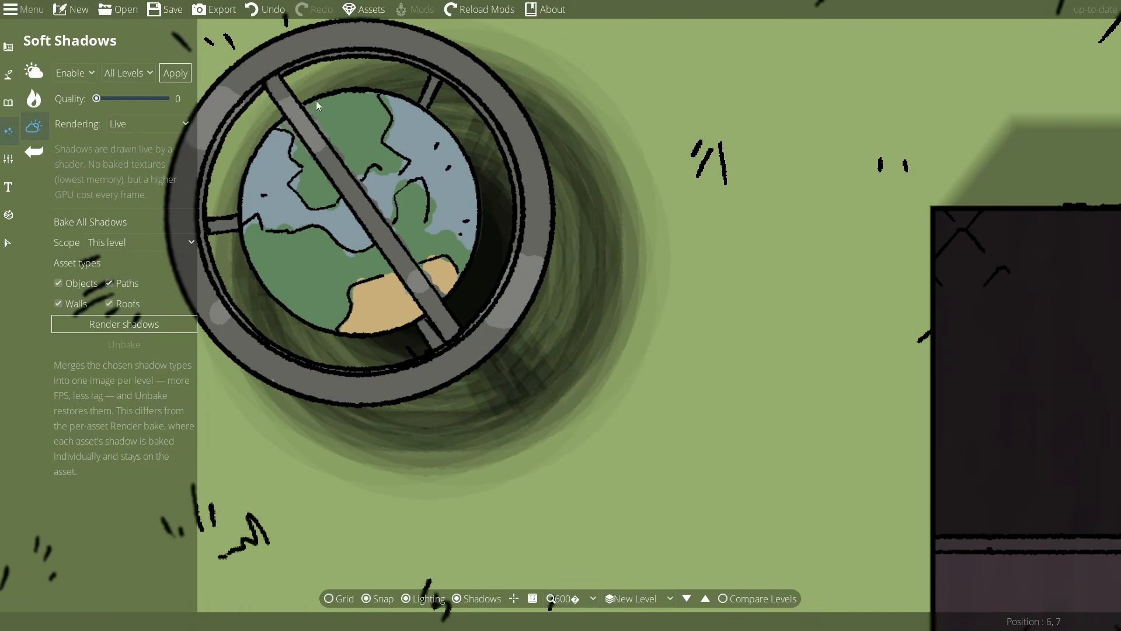
# Step: Try the global soft shadow quality at 100, at 65 and at a lower level, comparing the globes' shadows
pyautogui.moveTo(98, 98); pyautogui.dragTo(129, 103)
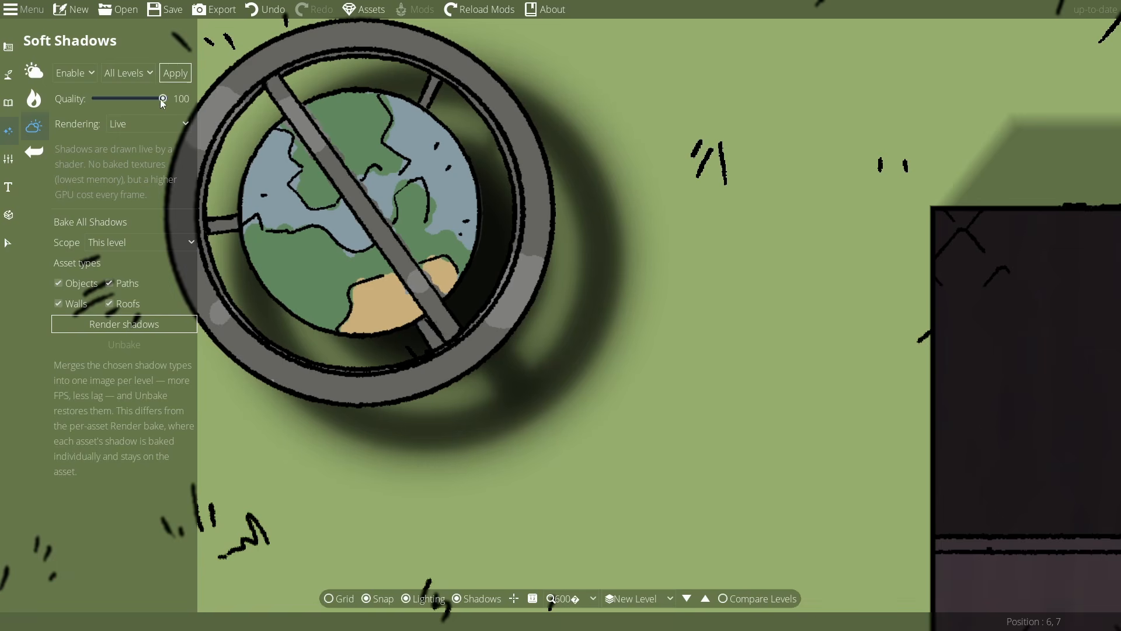
pyautogui.moveTo(161, 100)
pyautogui.mouseDown()
pyautogui.moveTo(121, 98)
pyautogui.moveTo(139, 98)
pyautogui.mouseUp()
pyautogui.scroll(-2, 474, 324)
pyautogui.scroll(-2, 486, 311)
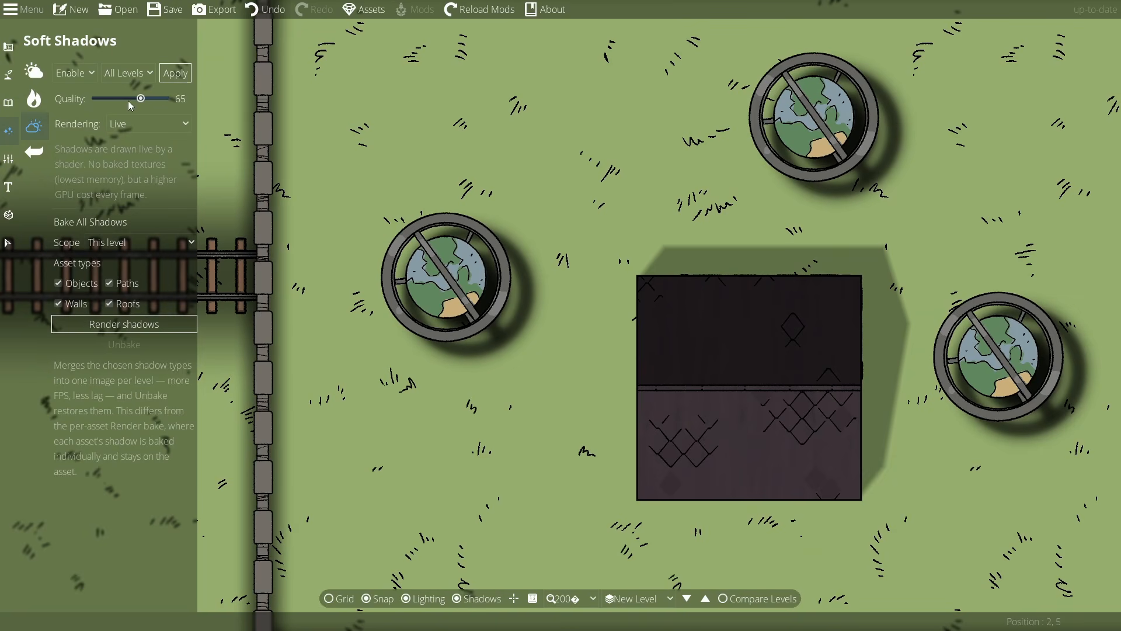
pyautogui.moveTo(141, 98); pyautogui.dragTo(116, 96)
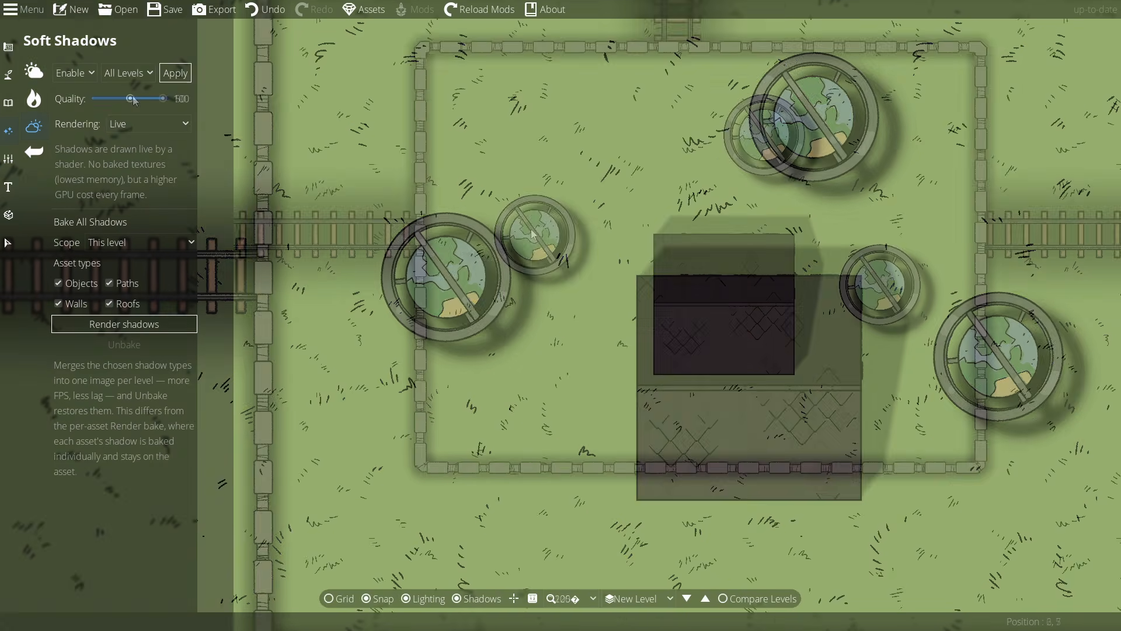
pyautogui.moveTo(519, 224); pyautogui.dragTo(534, 240)
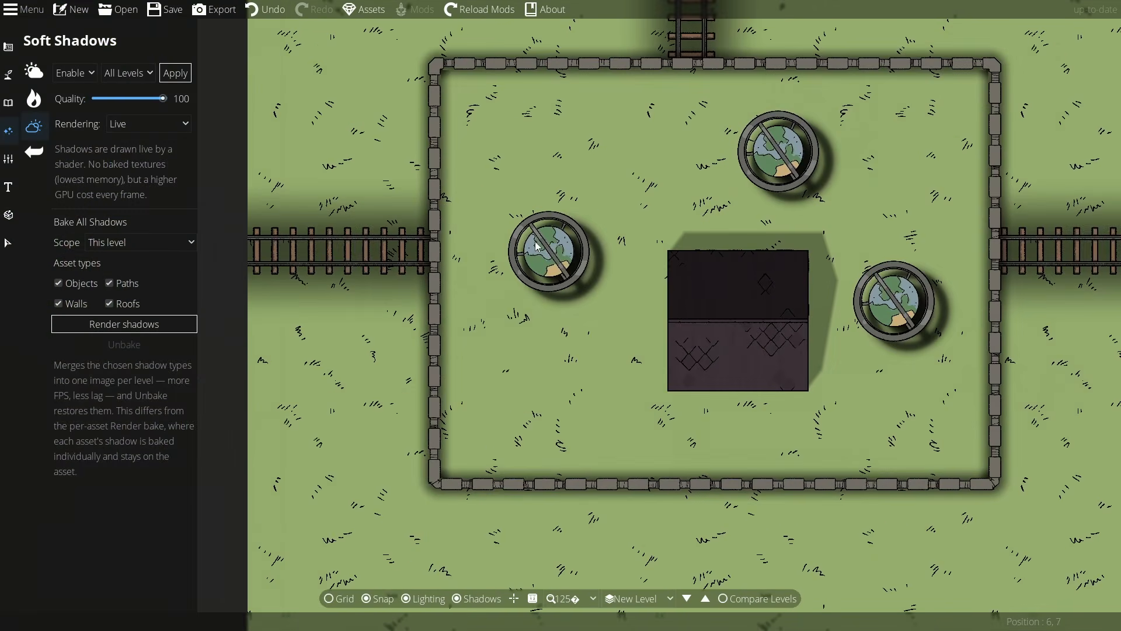
# Step: Set the global soft shadow rendering mode to Bake Auto
pyautogui.click(173, 125)
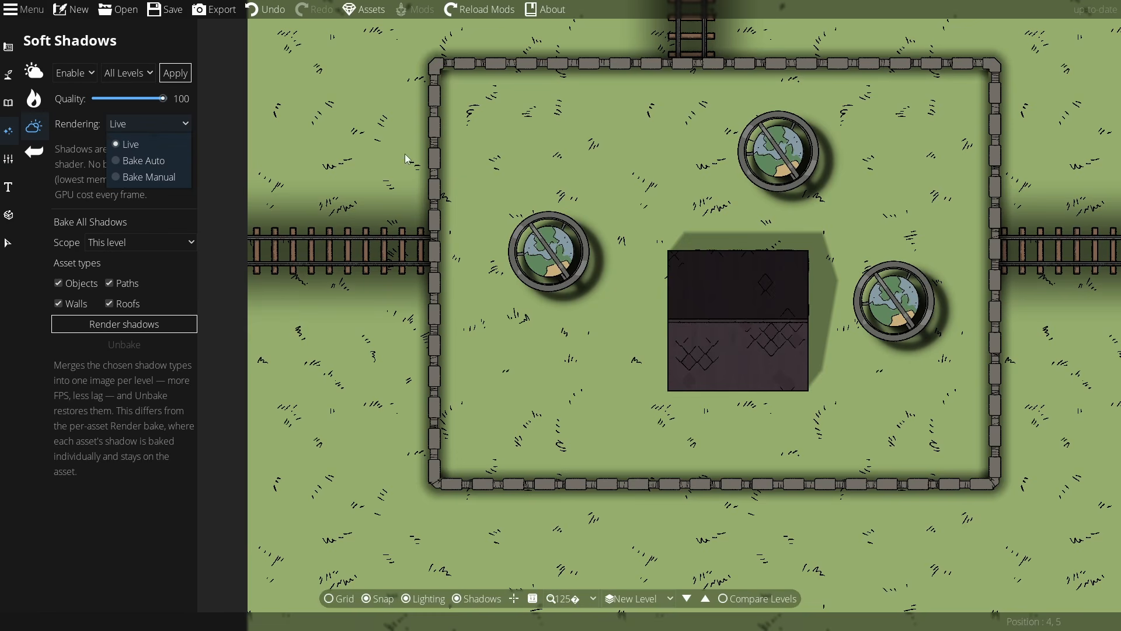
pyautogui.click(142, 160)
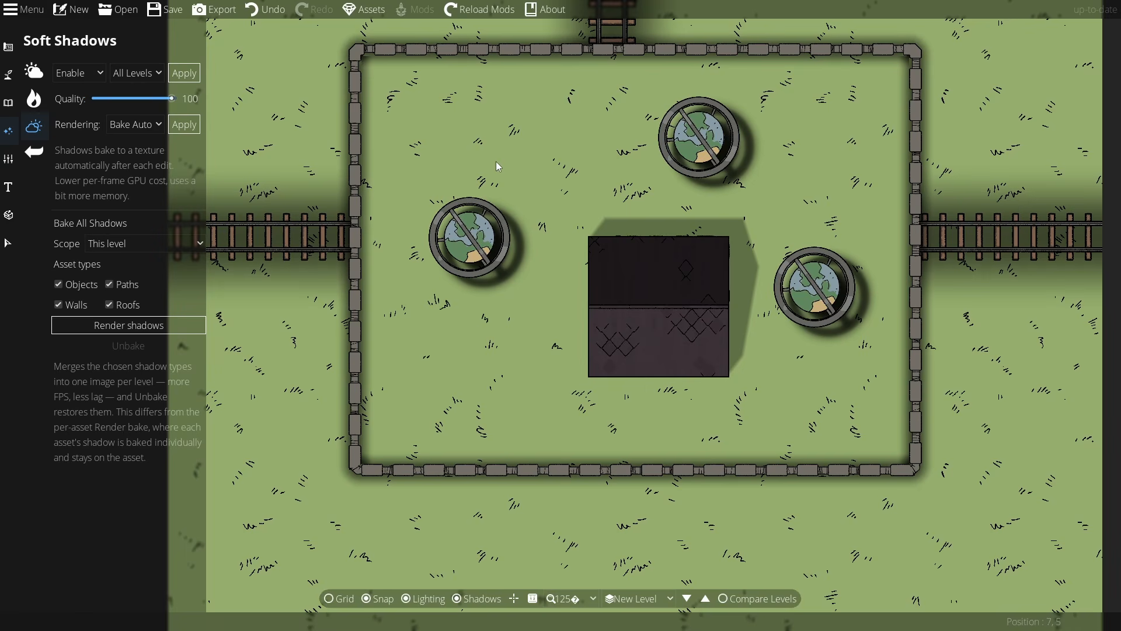
pyautogui.moveTo(560, 188); pyautogui.dragTo(559, 217)
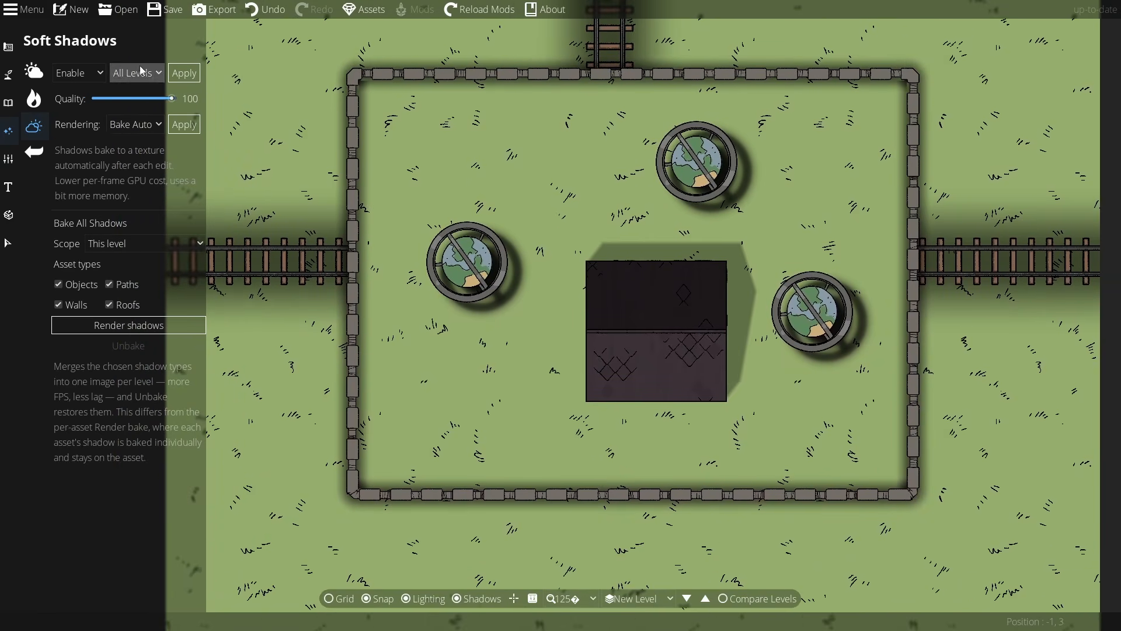
# Step: Try the Bake Manual rendering mode for the soft shadows and return to Bake Auto
pyautogui.click(137, 126)
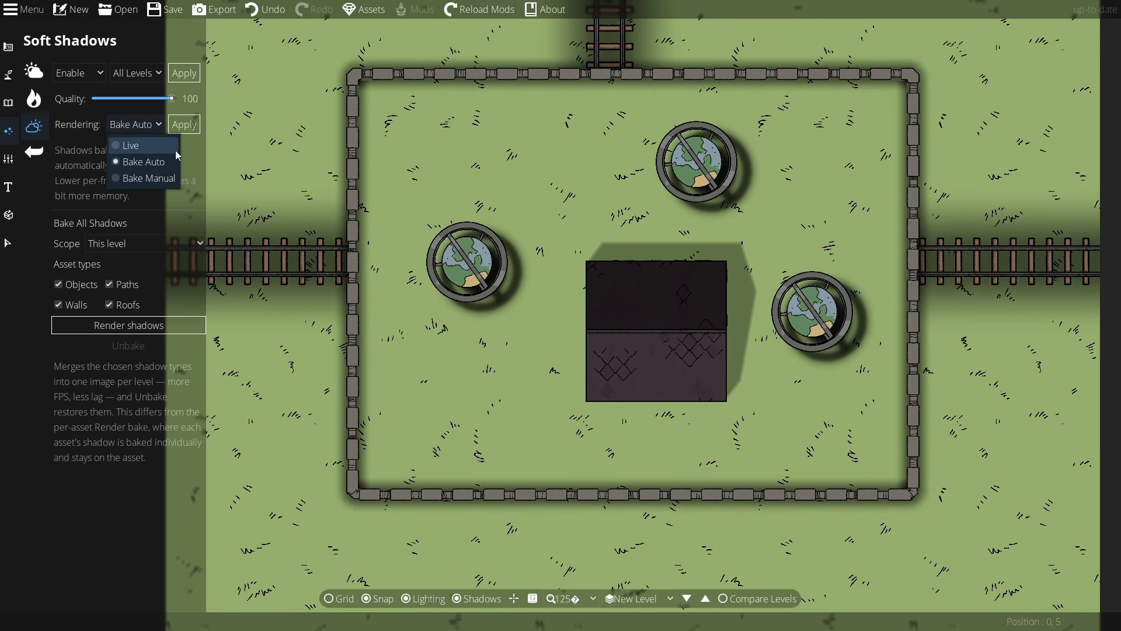
pyautogui.click(151, 180)
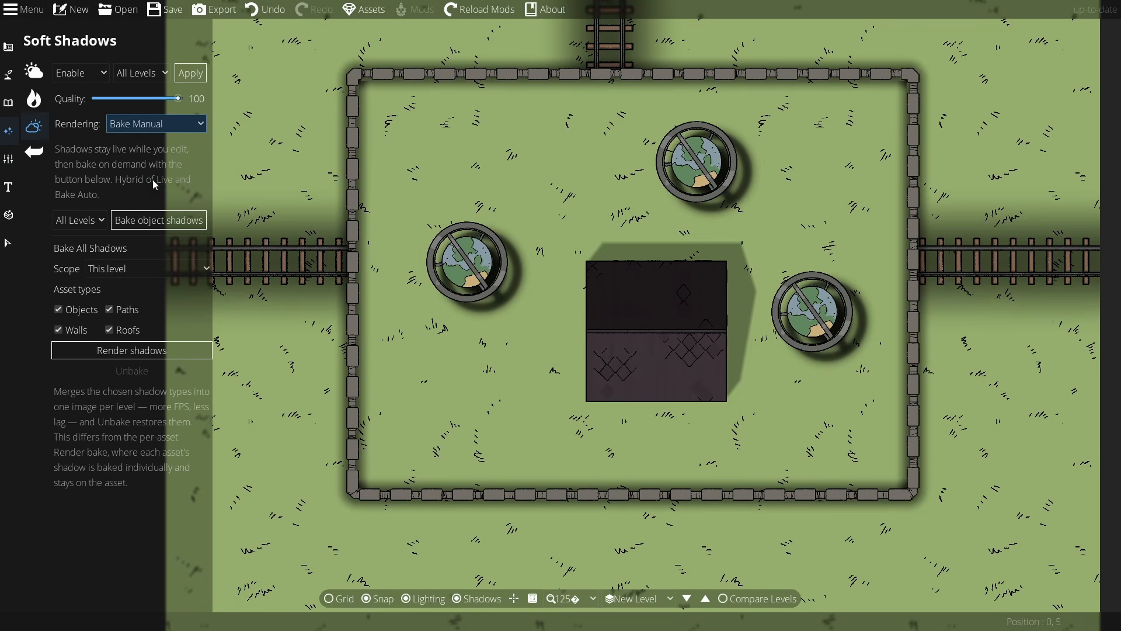
pyautogui.moveTo(586, 190); pyautogui.dragTo(598, 230)
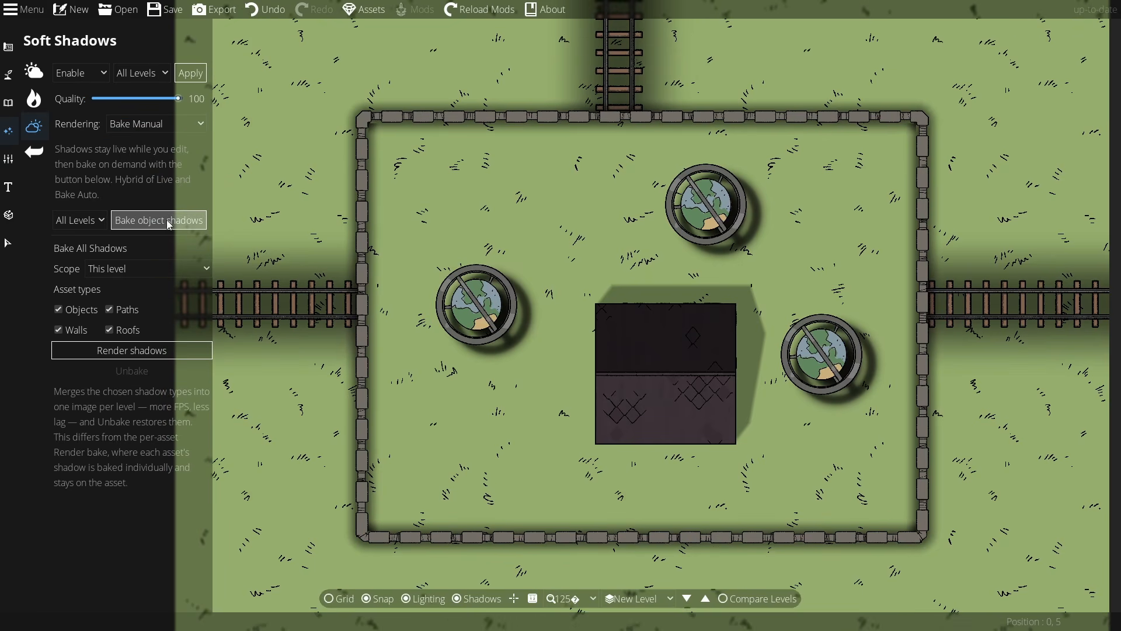
pyautogui.moveTo(241, 191); pyautogui.dragTo(323, 195)
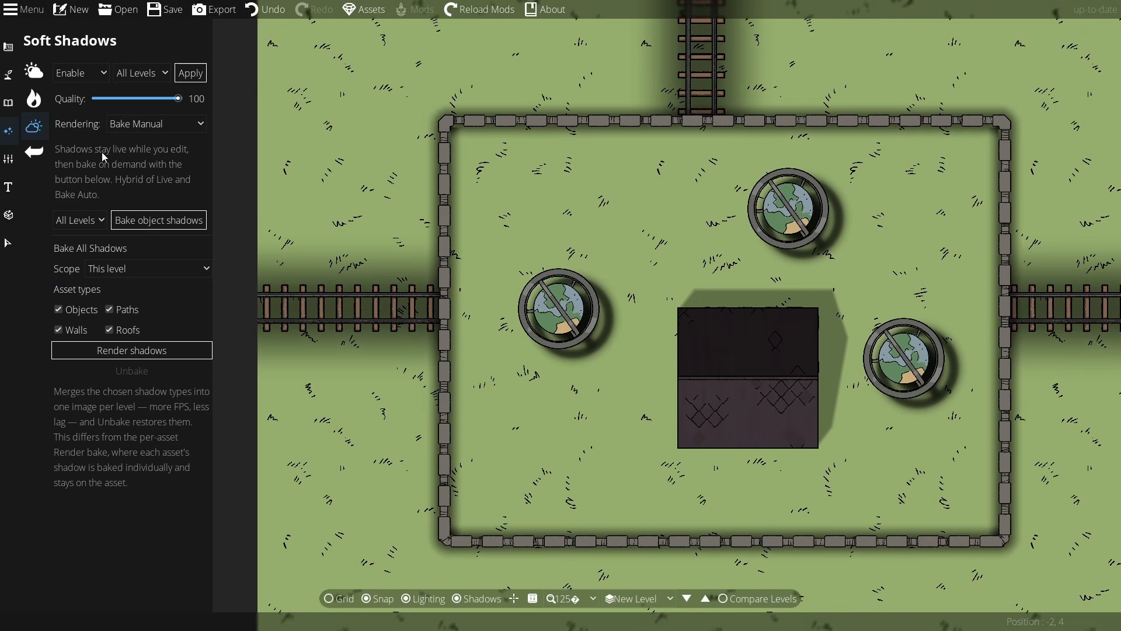
pyautogui.click(155, 125)
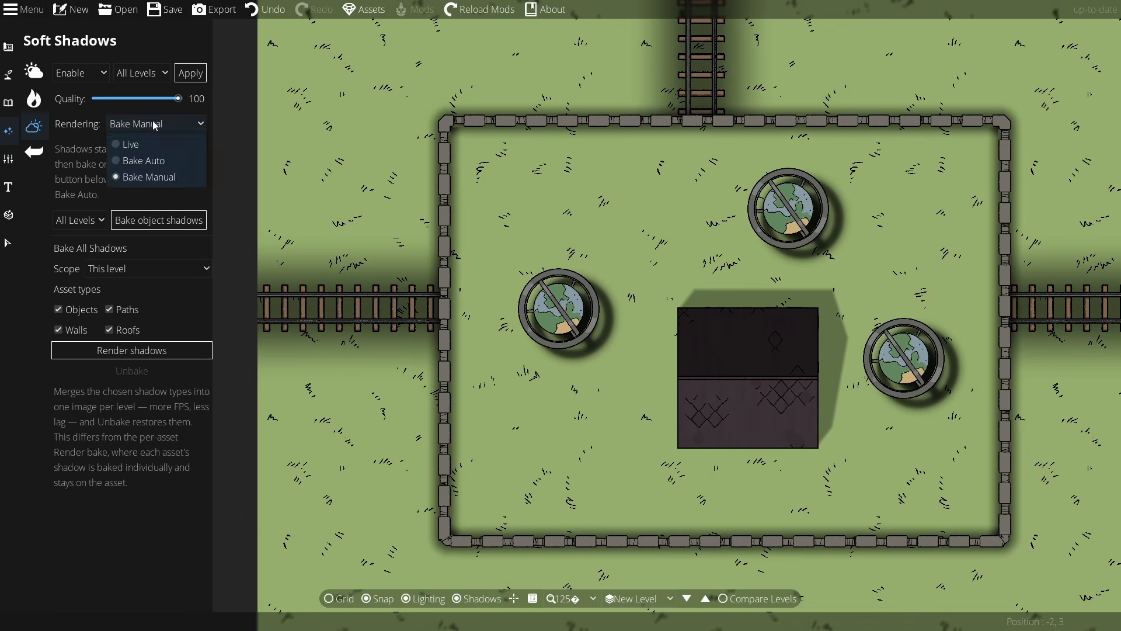
pyautogui.click(150, 156)
pyautogui.click(149, 127)
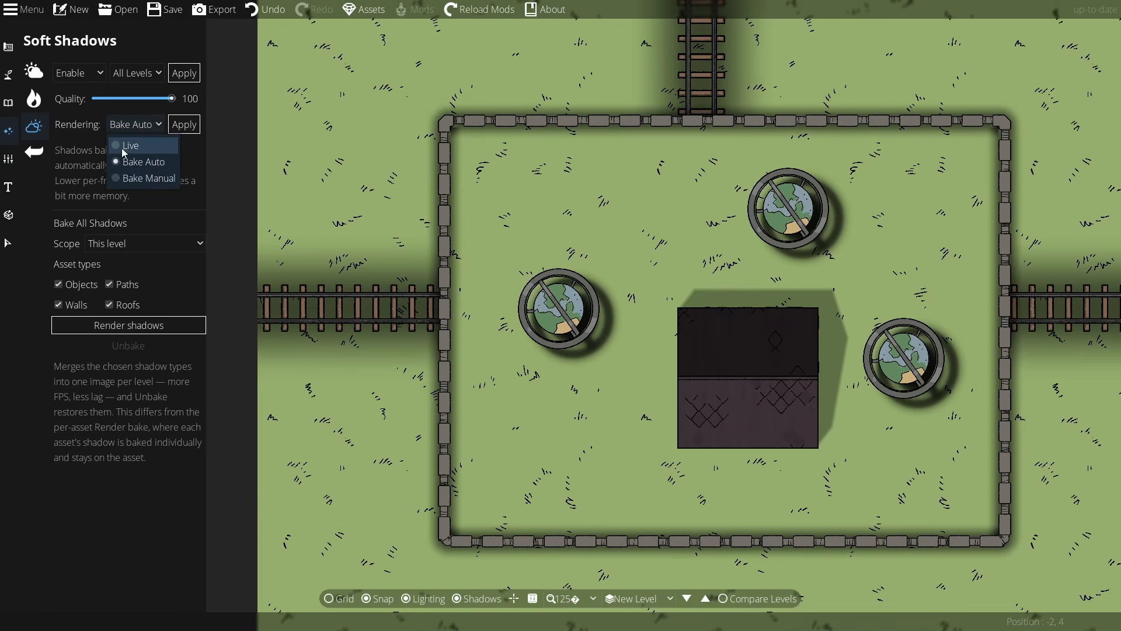
pyautogui.click(120, 141)
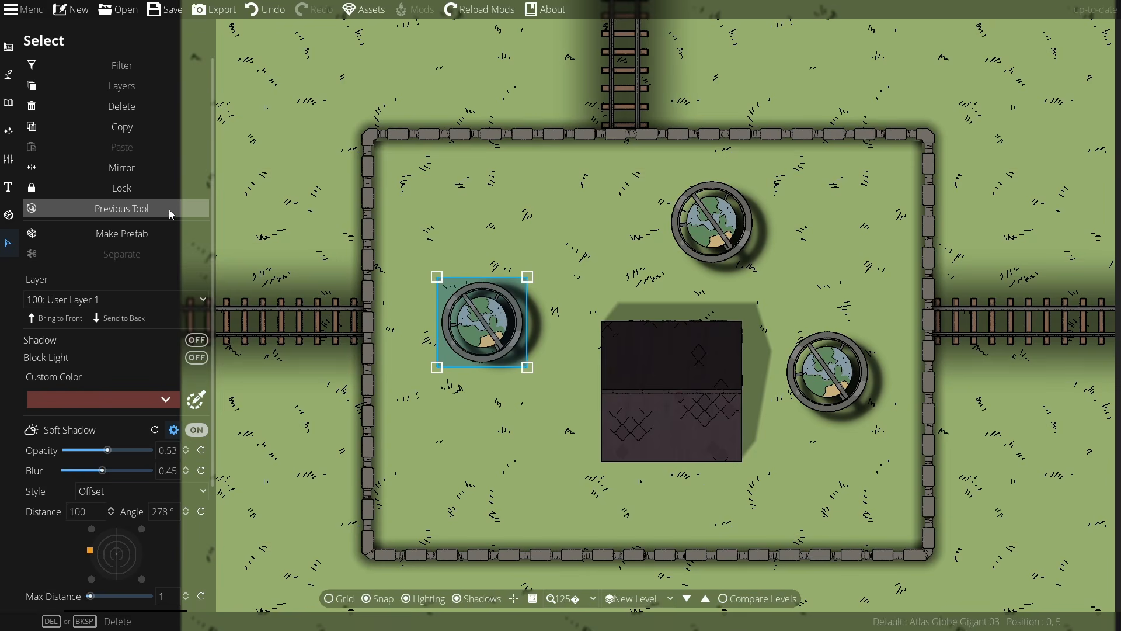
# Step: Bake the object, path, wall and roof shadows of this level into one image from the soft shadow settings
pyautogui.click(8, 158)
pyautogui.click(9, 130)
pyautogui.click(85, 133)
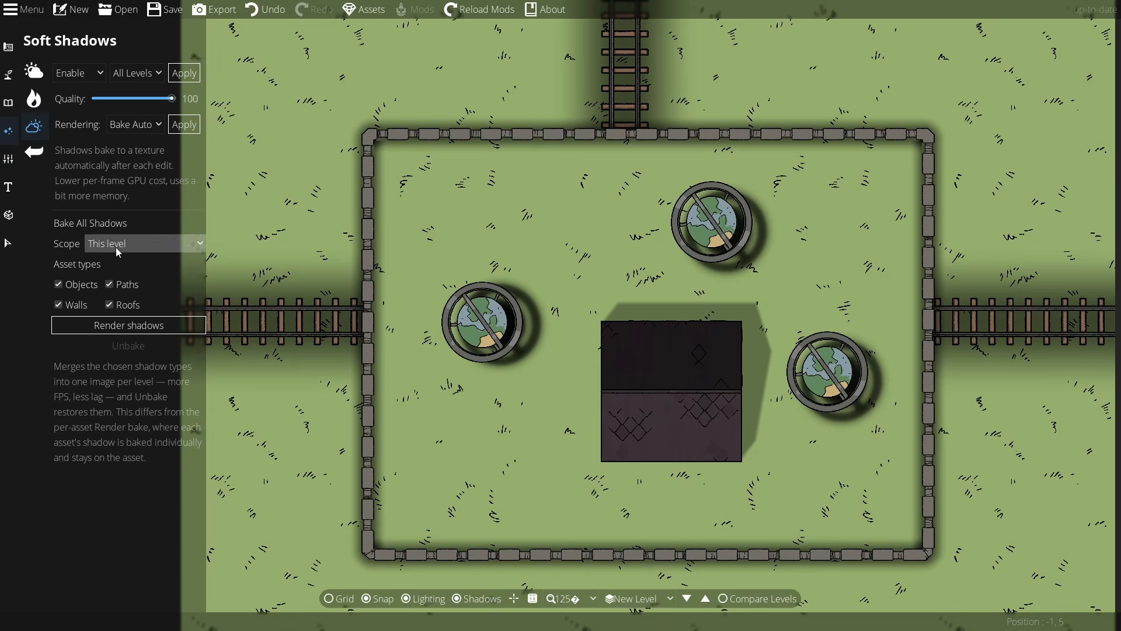
pyautogui.click(125, 325)
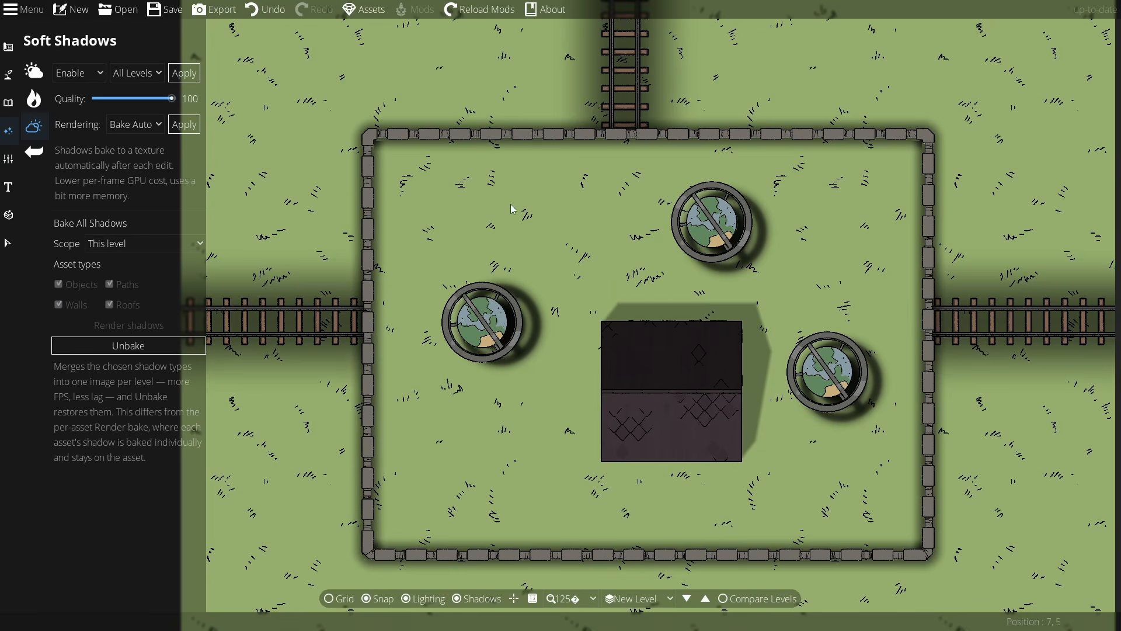
# Step: Move the three globes away from their baked shadows: the left and right ones upward, the middle one to the left
pyautogui.click(8, 242)
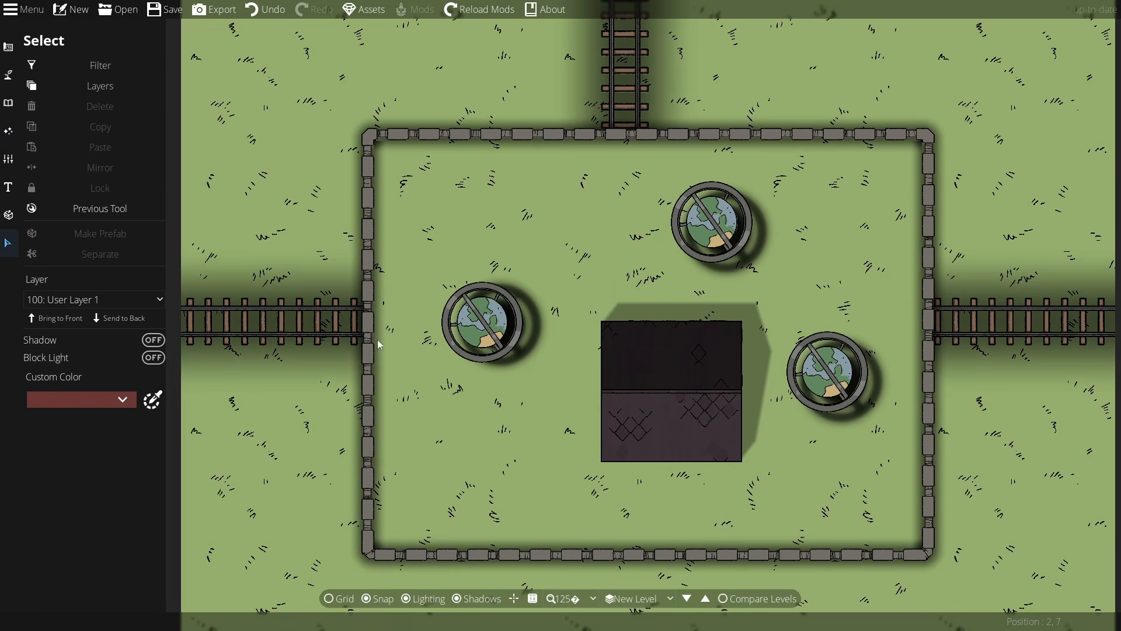
pyautogui.click(506, 331)
pyautogui.moveTo(501, 333); pyautogui.dragTo(480, 214)
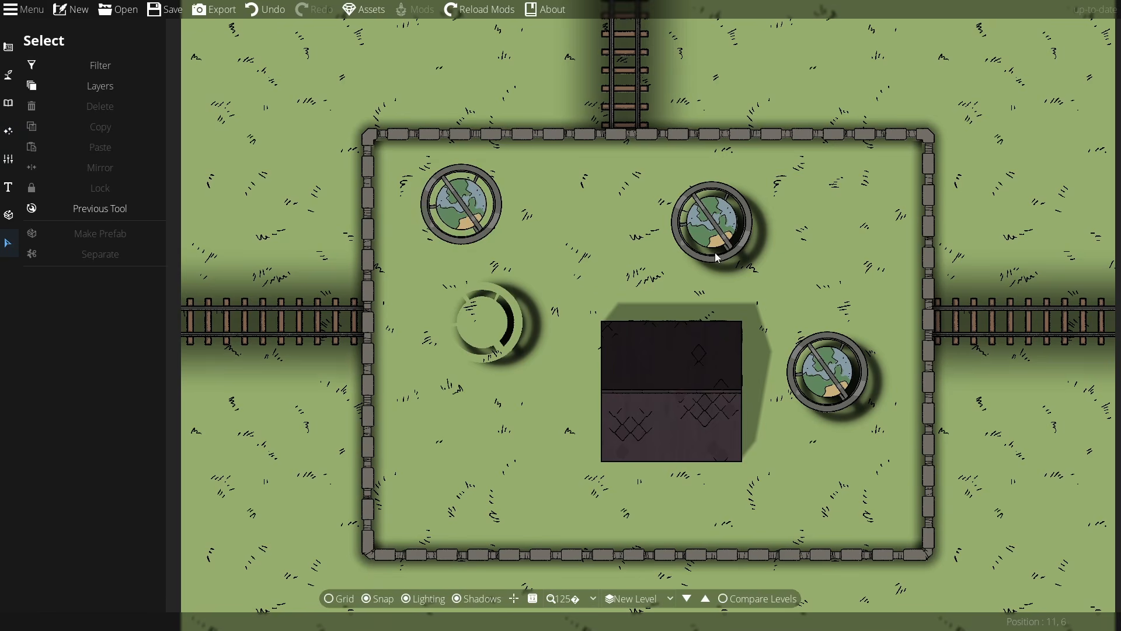
pyautogui.moveTo(718, 258); pyautogui.dragTo(600, 257)
pyautogui.click(828, 372)
pyautogui.moveTo(827, 372); pyautogui.dragTo(858, 275)
pyautogui.click(847, 472)
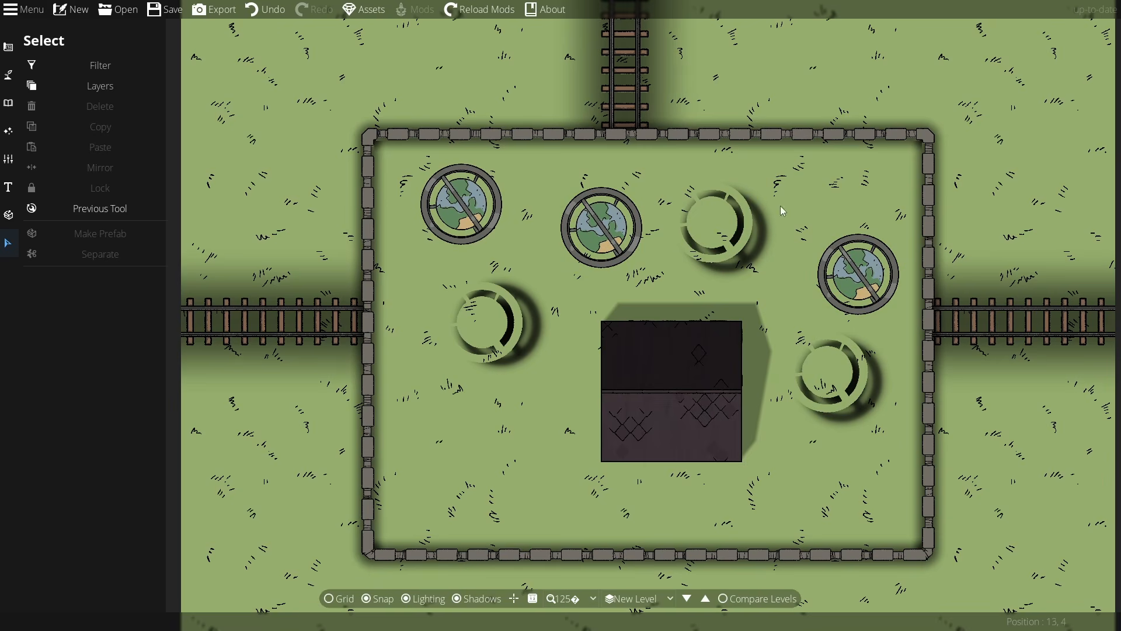
# Step: Unbake this level's shadows so they follow the moved globes, and try rendering them again
pyautogui.click(9, 130)
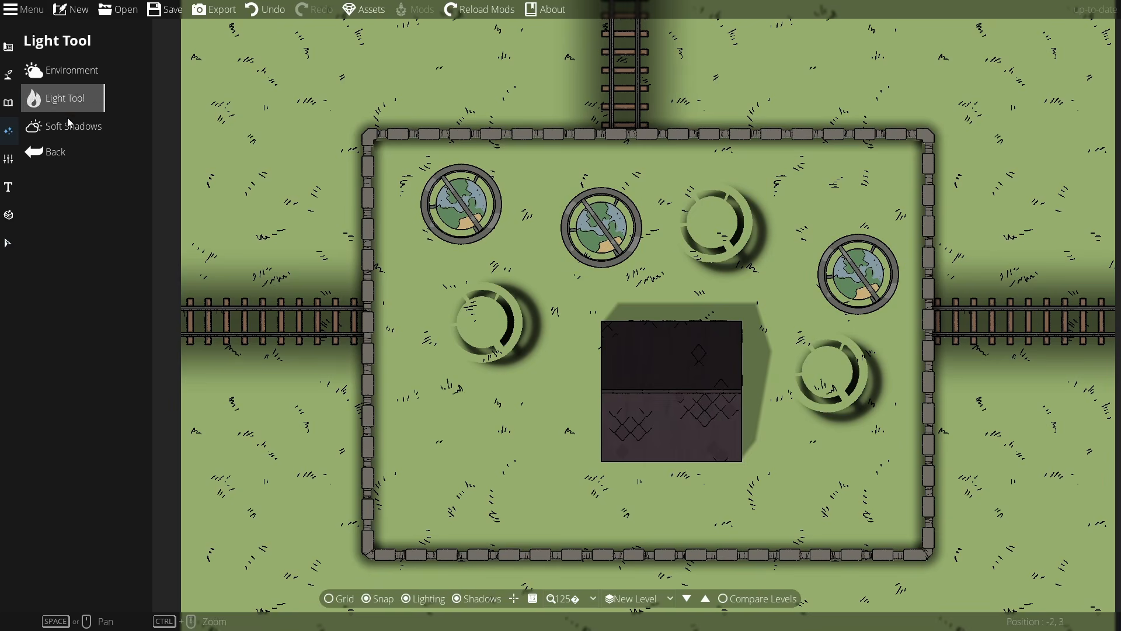
pyautogui.click(69, 128)
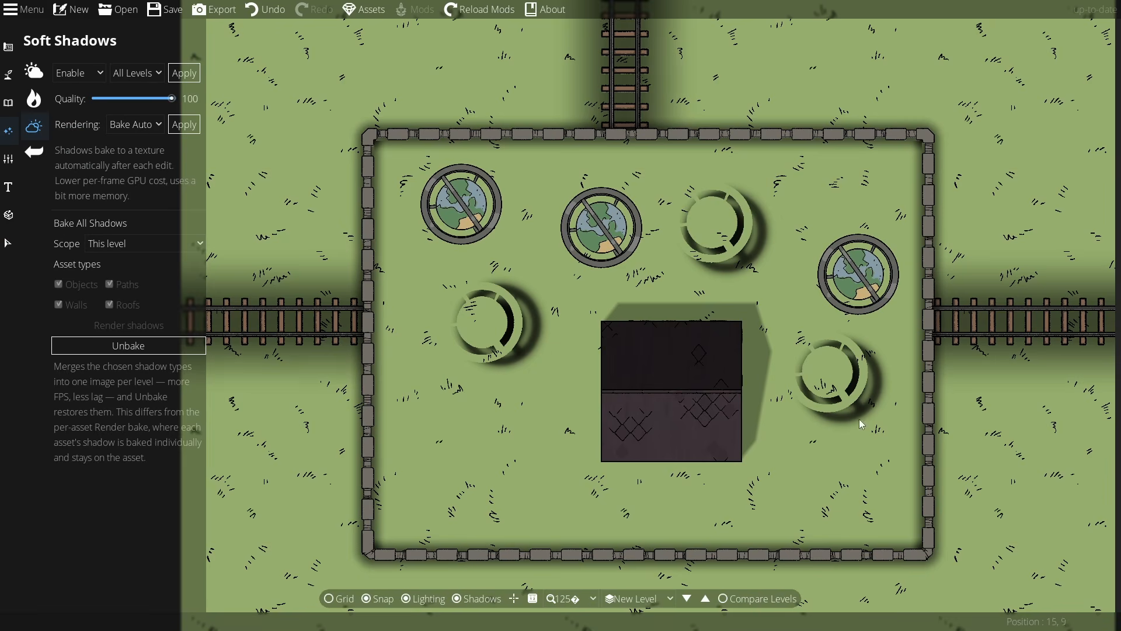
pyautogui.click(129, 346)
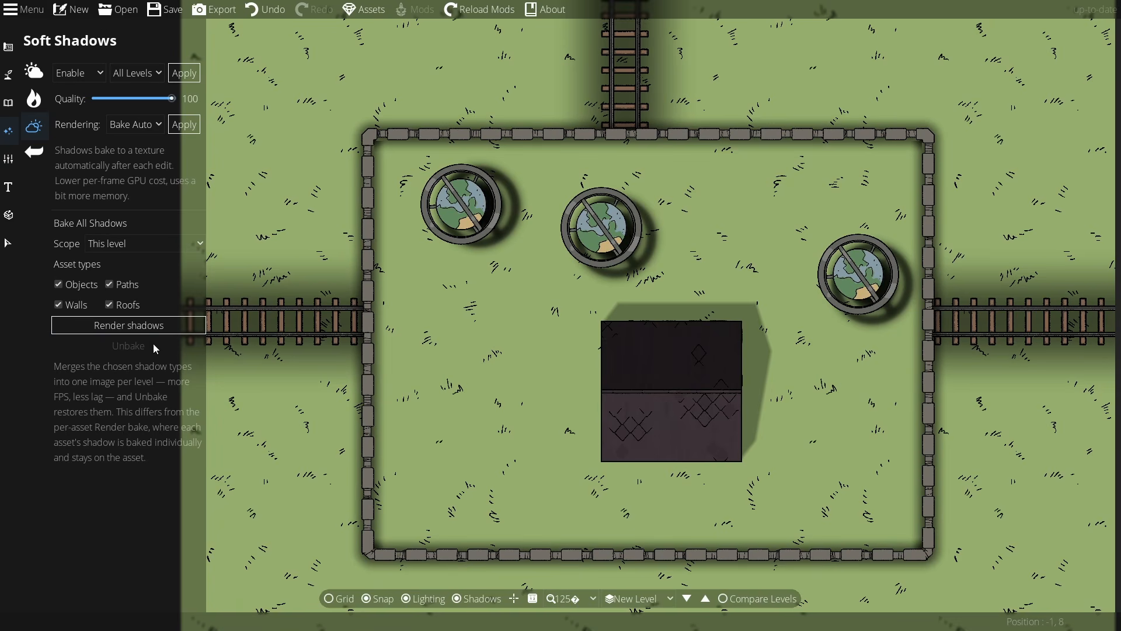
pyautogui.click(154, 325)
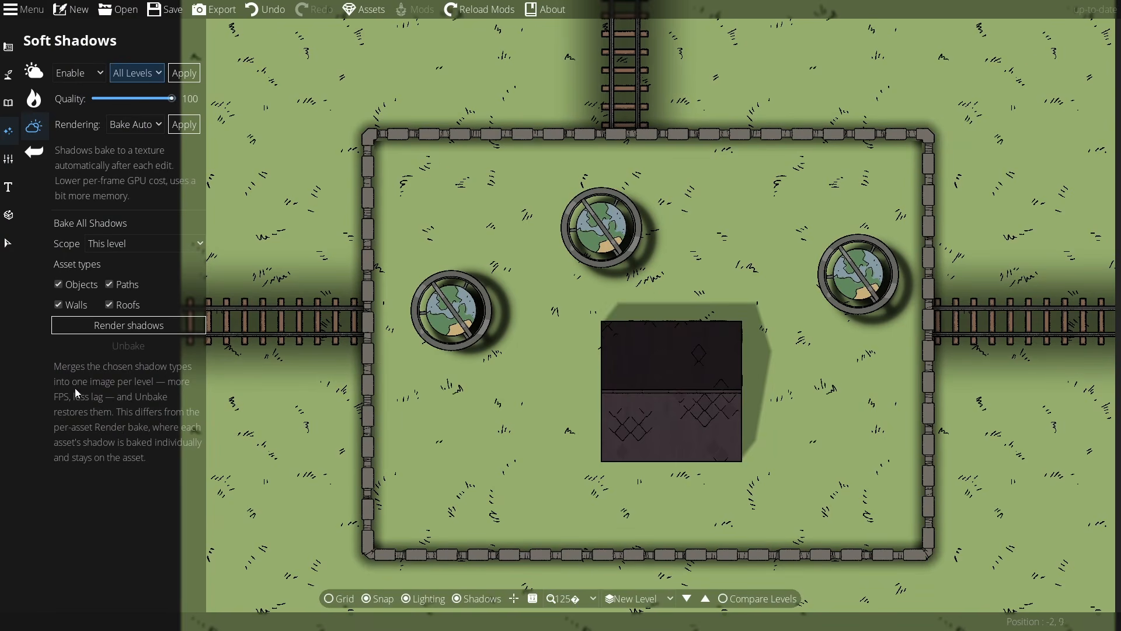
pyautogui.click(86, 76)
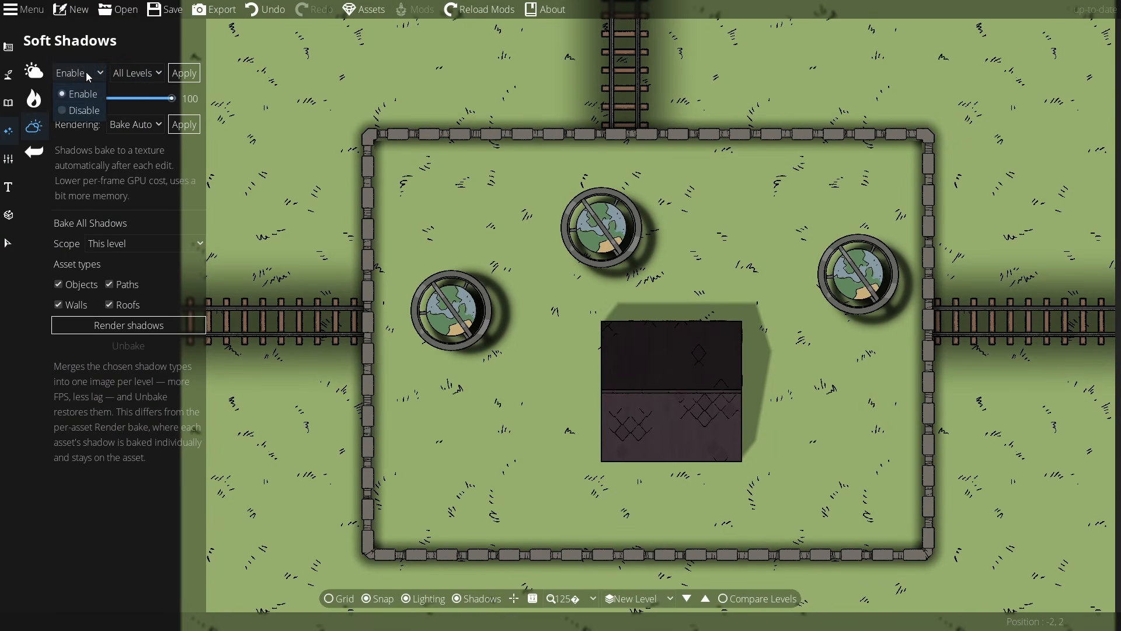
pyautogui.click(90, 73)
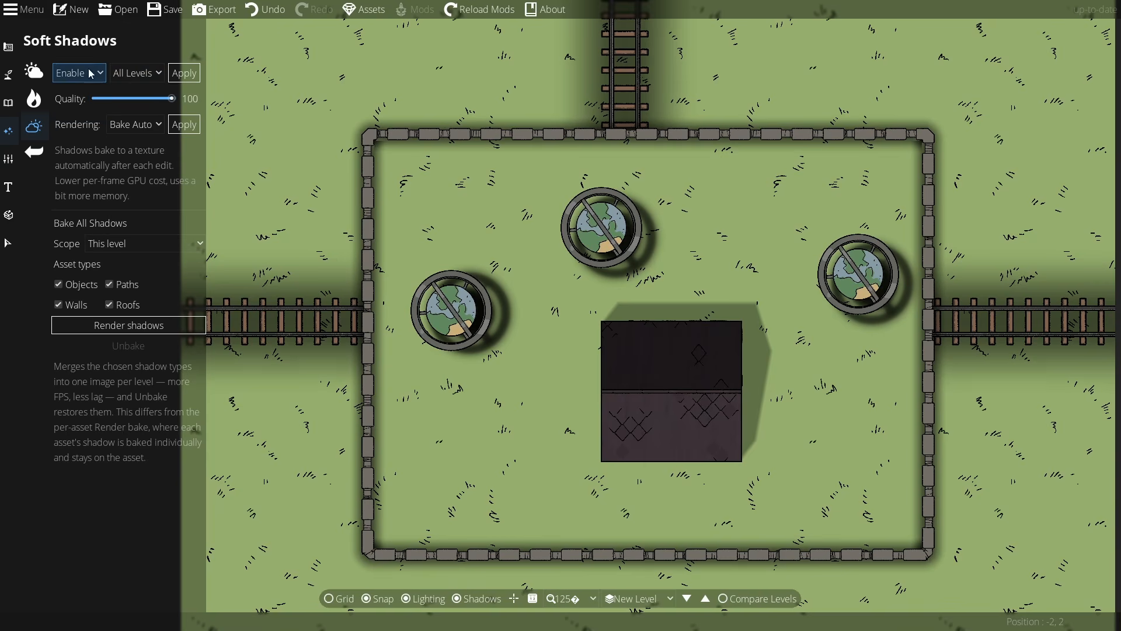
pyautogui.click(135, 75)
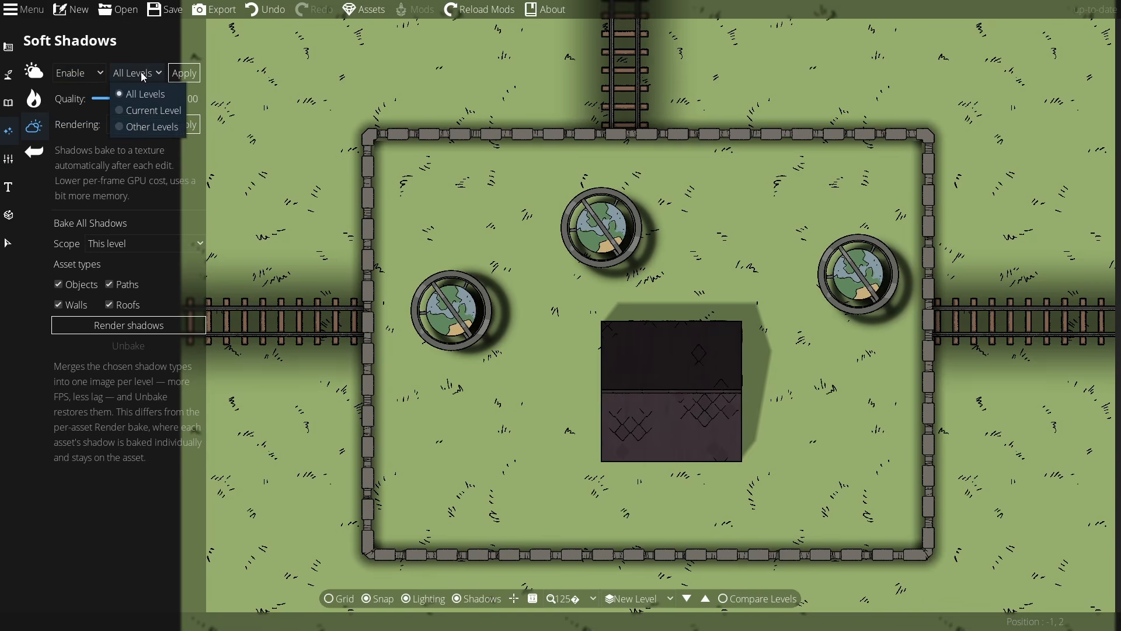
pyautogui.click(142, 77)
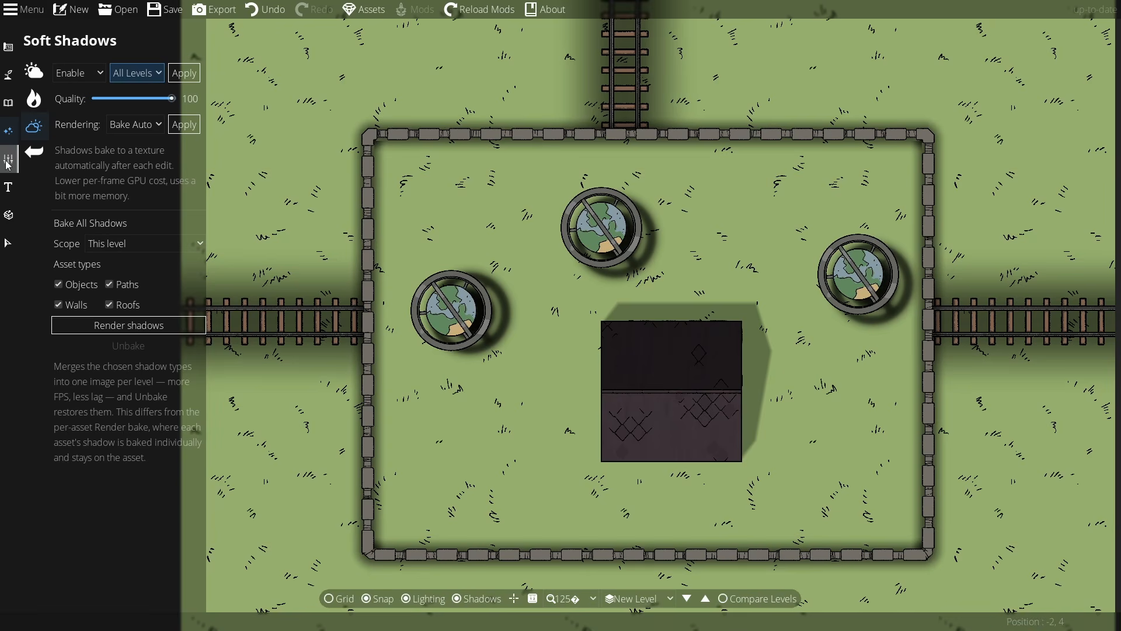
pyautogui.click(8, 162)
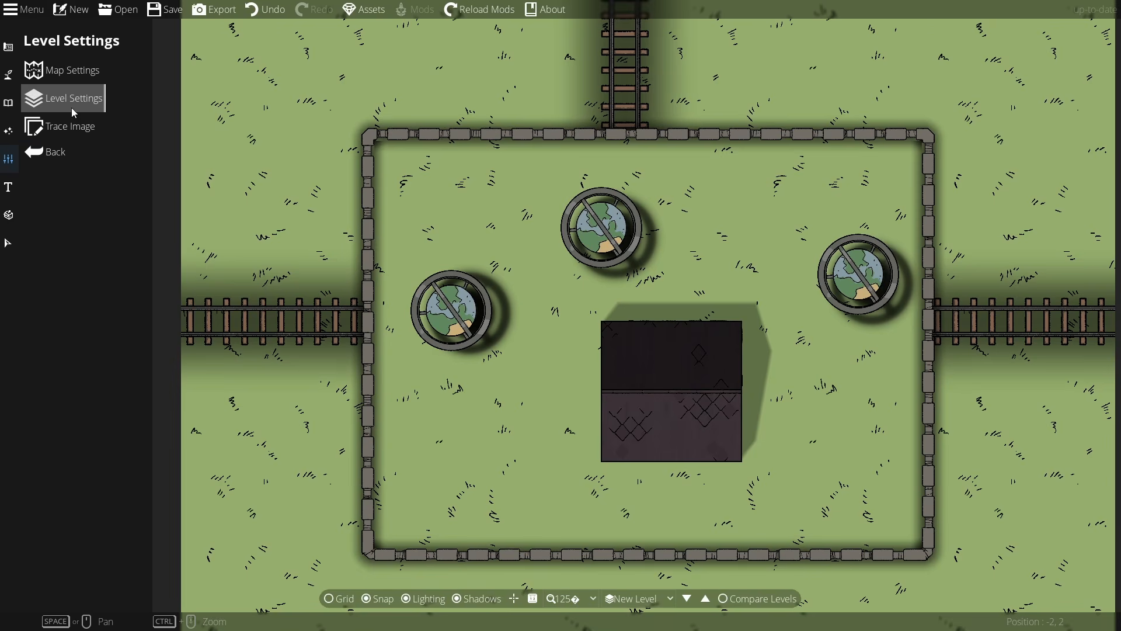
pyautogui.click(72, 109)
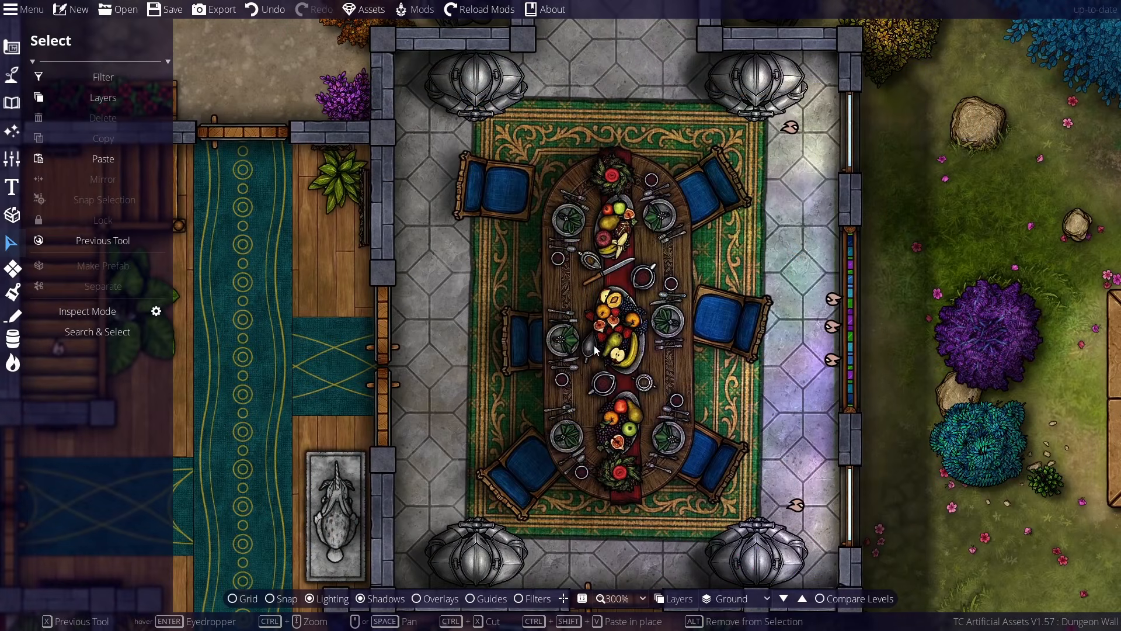
# Step: Compare the dining room map with and without shadows by switching from the Ground level to Ground No S and back
pyautogui.scroll(-1, 625, 351)
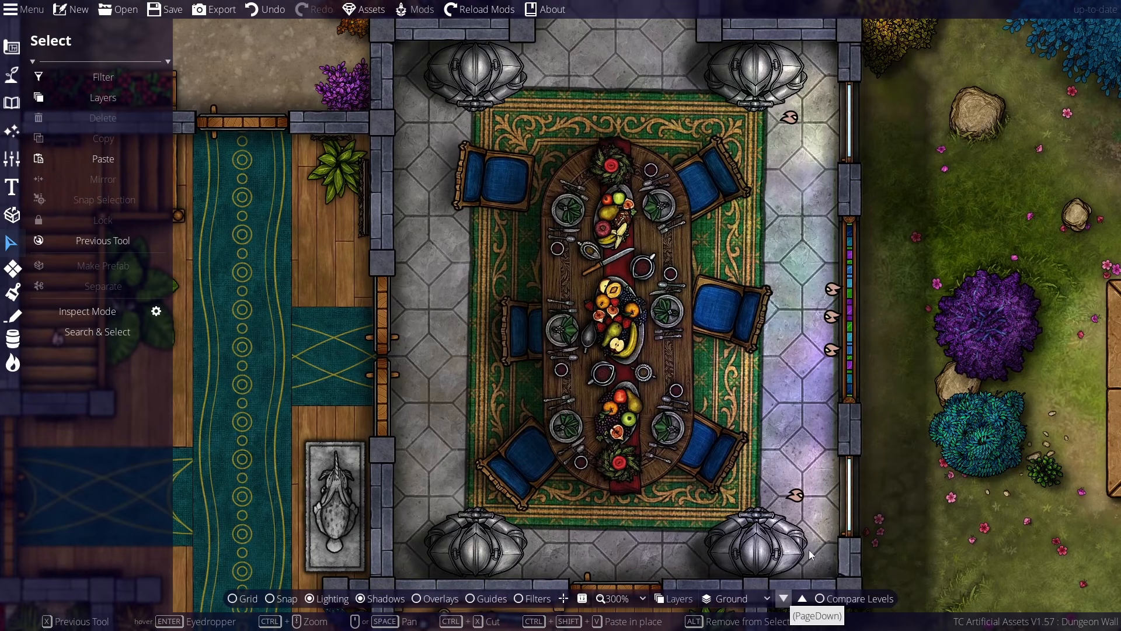
pyautogui.click(803, 598)
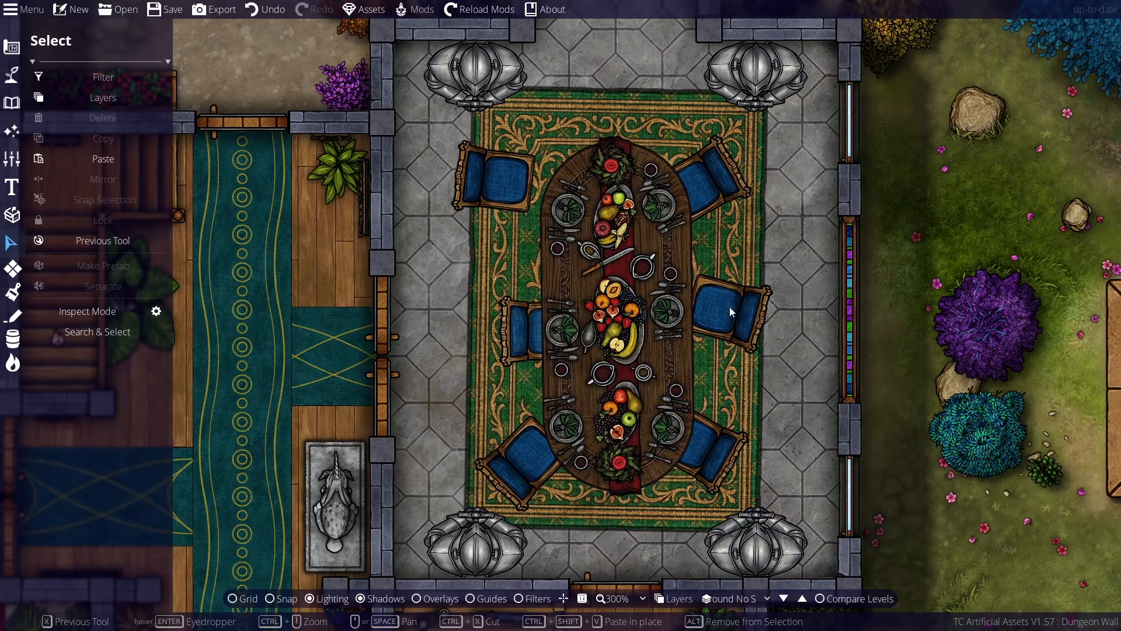
pyautogui.click(783, 598)
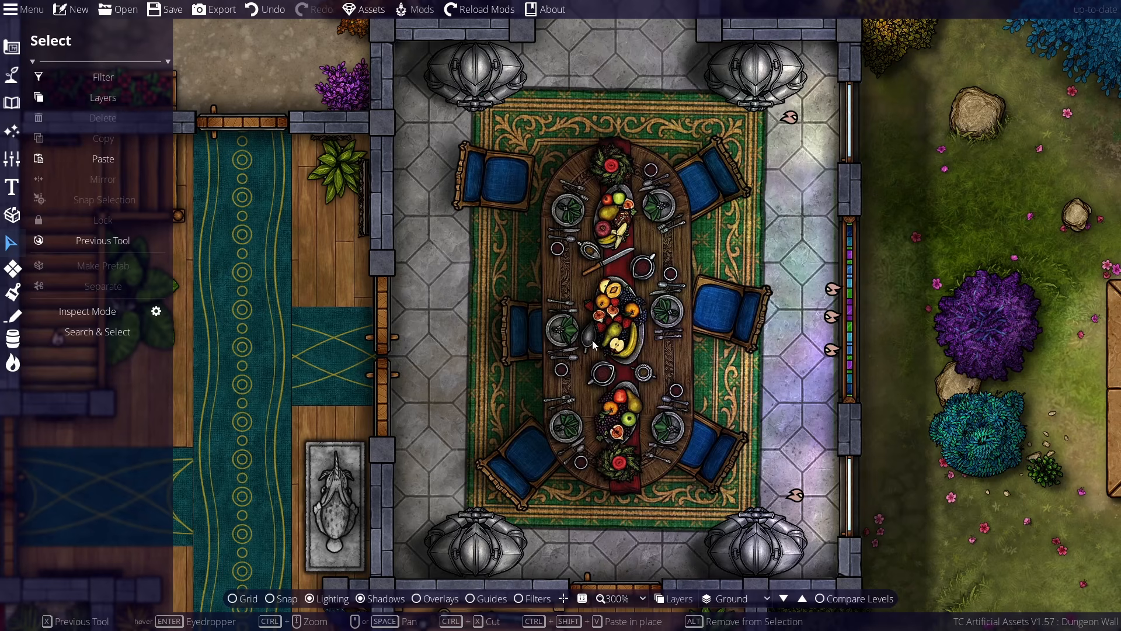
# Step: Copy the silver knight statue from the dining room's upper-right corner and paste it onto the dirt path outside the entrance door
pyautogui.scroll(3, 628, 316)
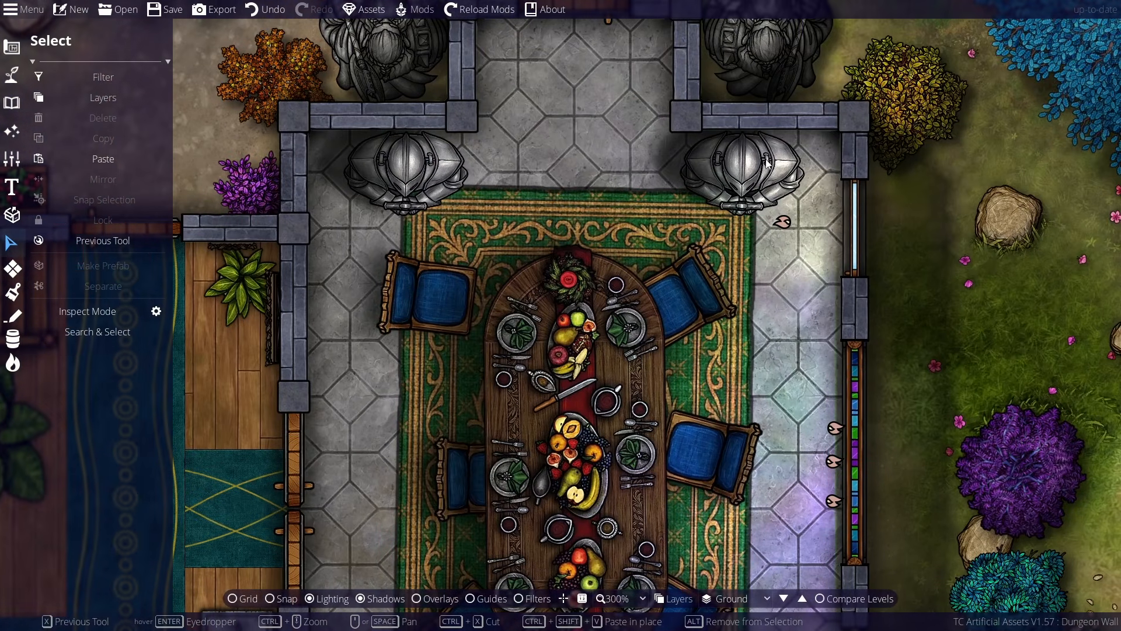
pyautogui.scroll(1, 765, 167)
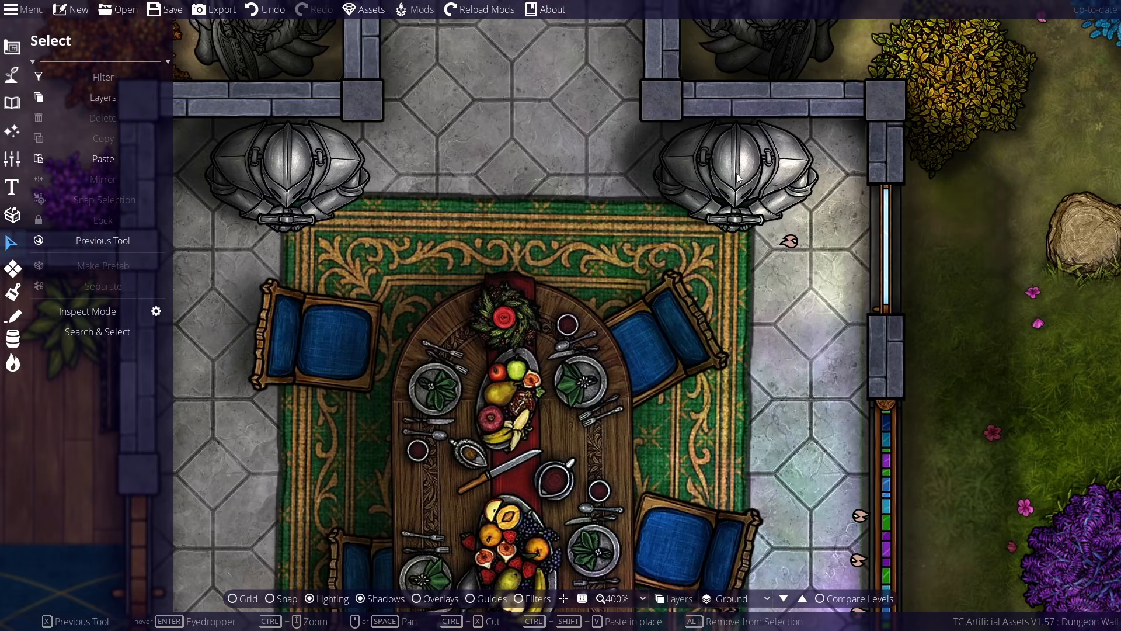
pyautogui.moveTo(737, 177); pyautogui.dragTo(667, 231)
pyautogui.press('x')
pyautogui.press('x')
pyautogui.click(685, 236)
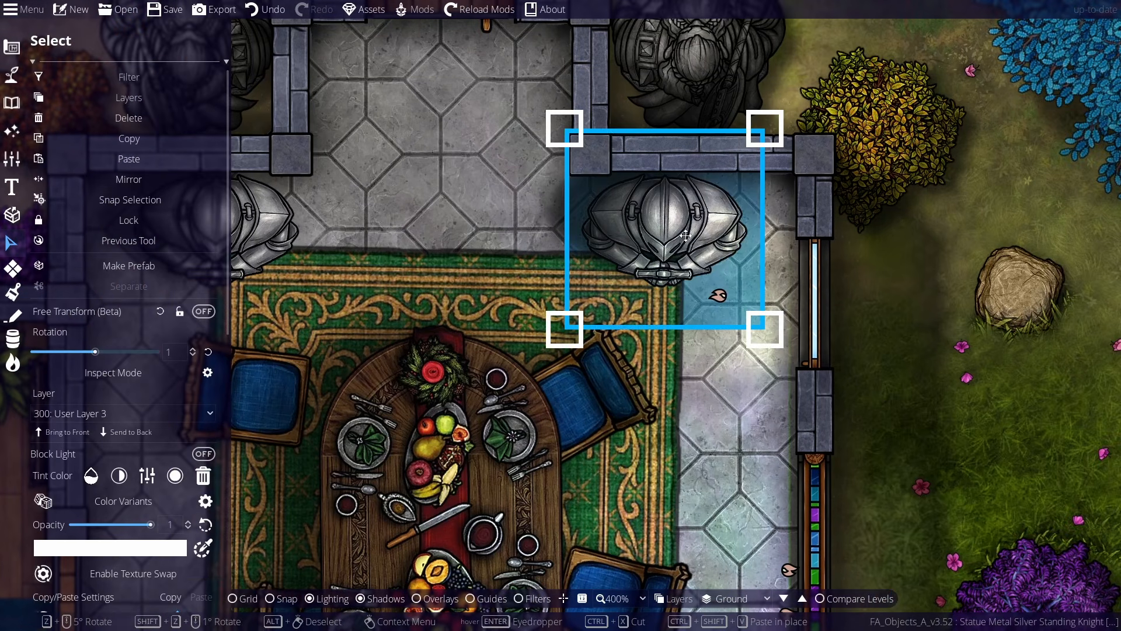
pyautogui.hotkey('ctrl', 'c')
pyautogui.moveTo(597, 112); pyautogui.dragTo(587, 344)
pyautogui.moveTo(664, 125); pyautogui.dragTo(765, 353)
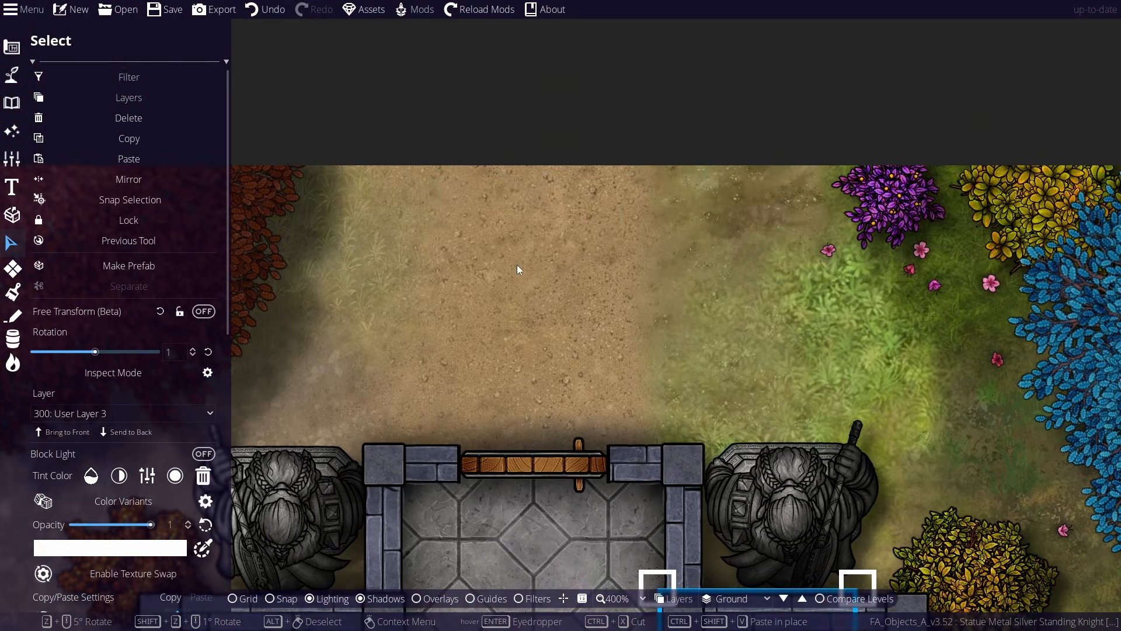
pyautogui.hotkey('ctrl', 'v')
pyautogui.click(726, 277)
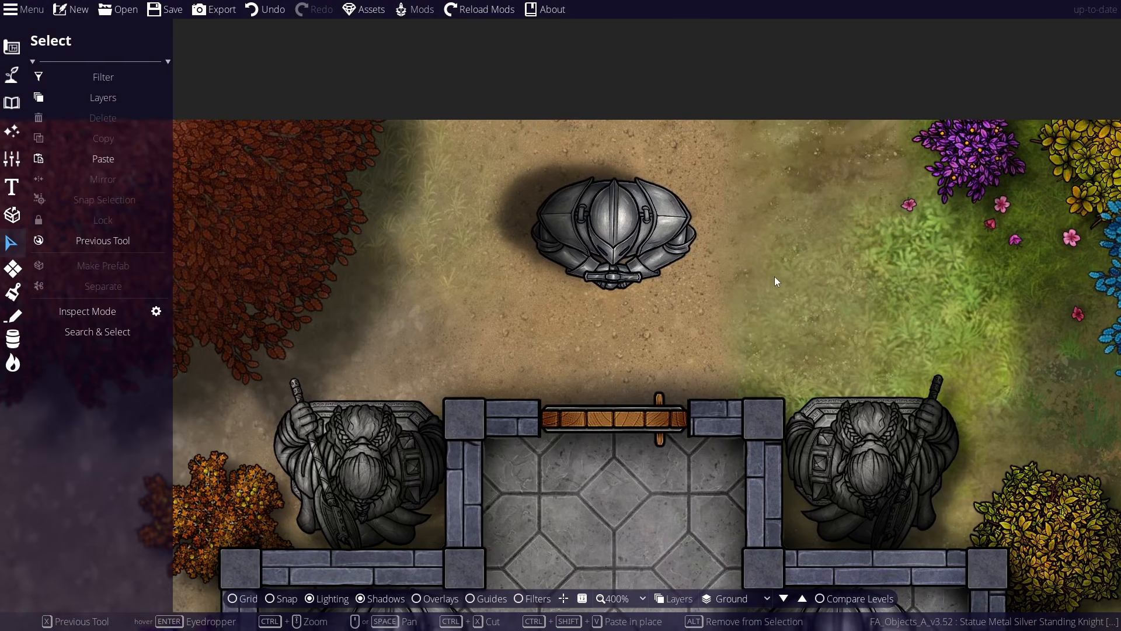
# Step: Turn off the overlay shadow on the knight statue standing on the dirt path, and deselect it
pyautogui.click(613, 233)
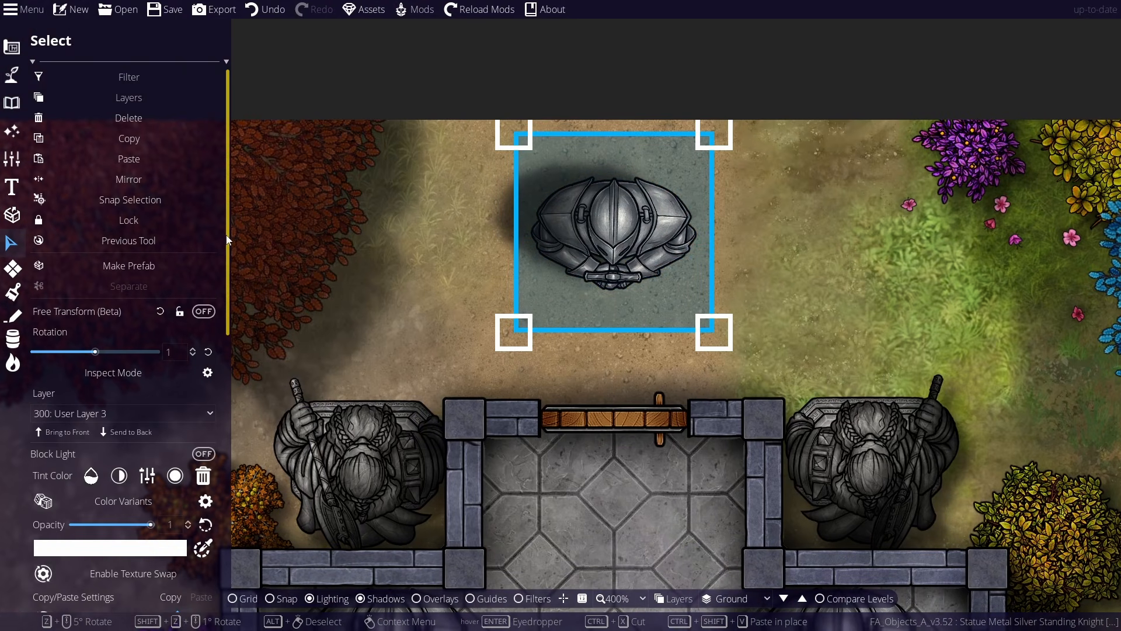
pyautogui.moveTo(223, 241); pyautogui.dragTo(238, 521)
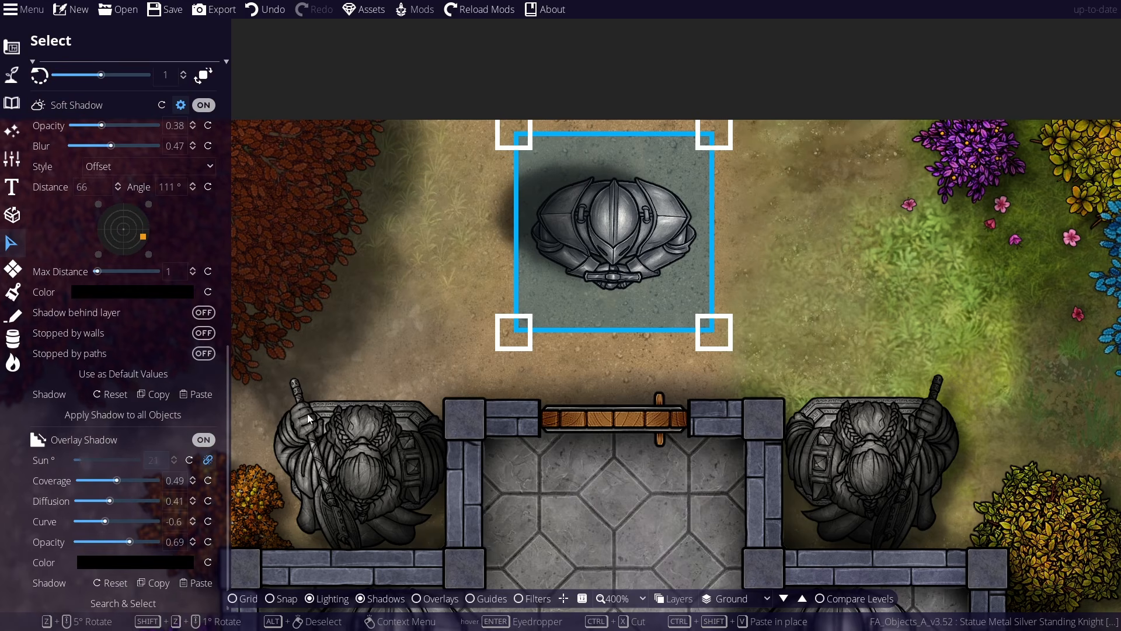
pyautogui.click(203, 441)
pyautogui.click(436, 254)
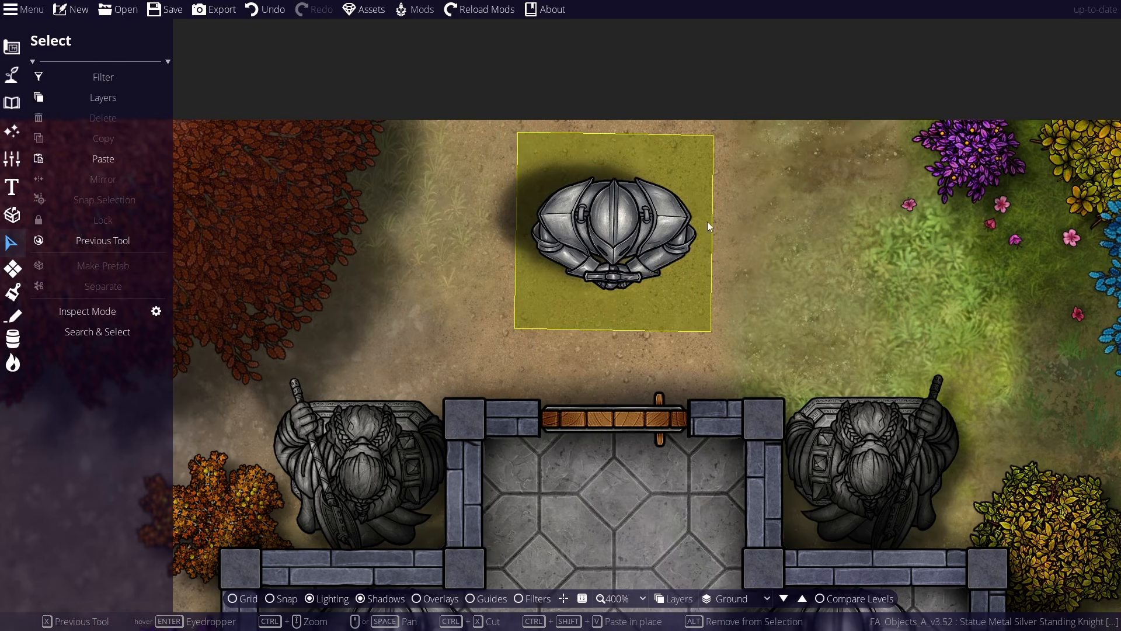
# Step: Try the Projected (Extrude) and Projected (Stretch) soft shadow styles on the path statue, then return it to Offset
pyautogui.click(608, 230)
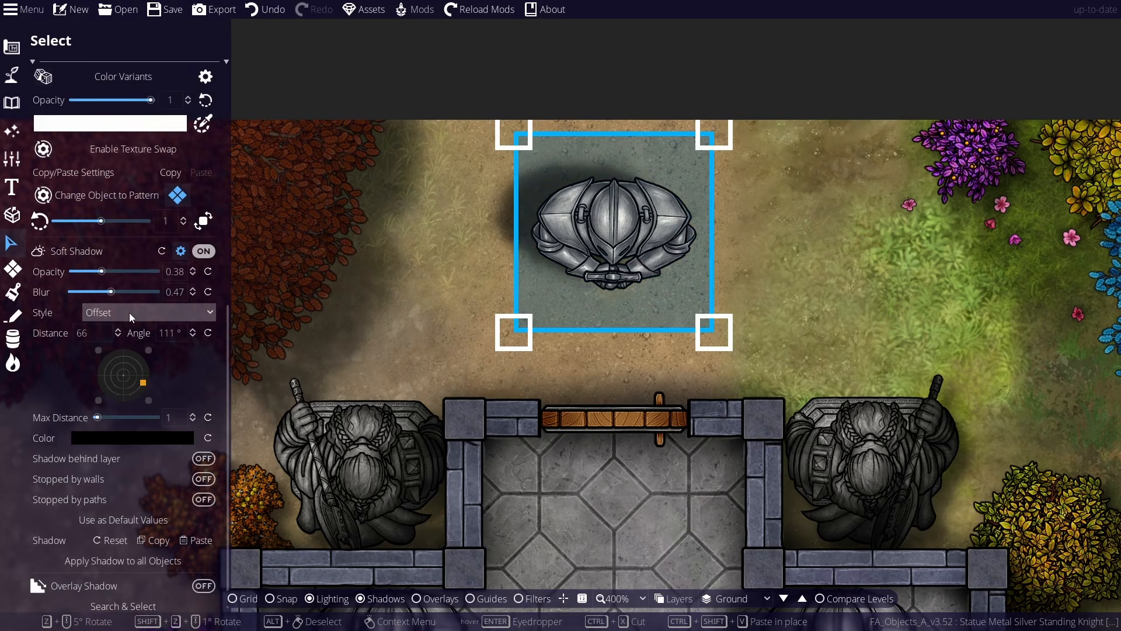
pyautogui.click(129, 313)
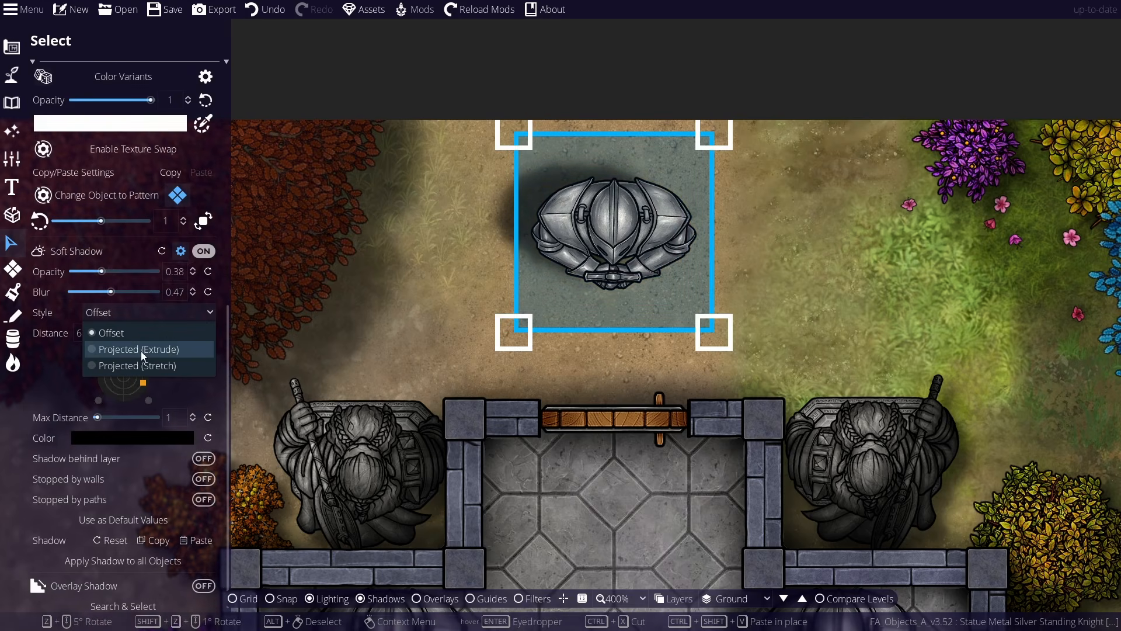
pyautogui.click(141, 351)
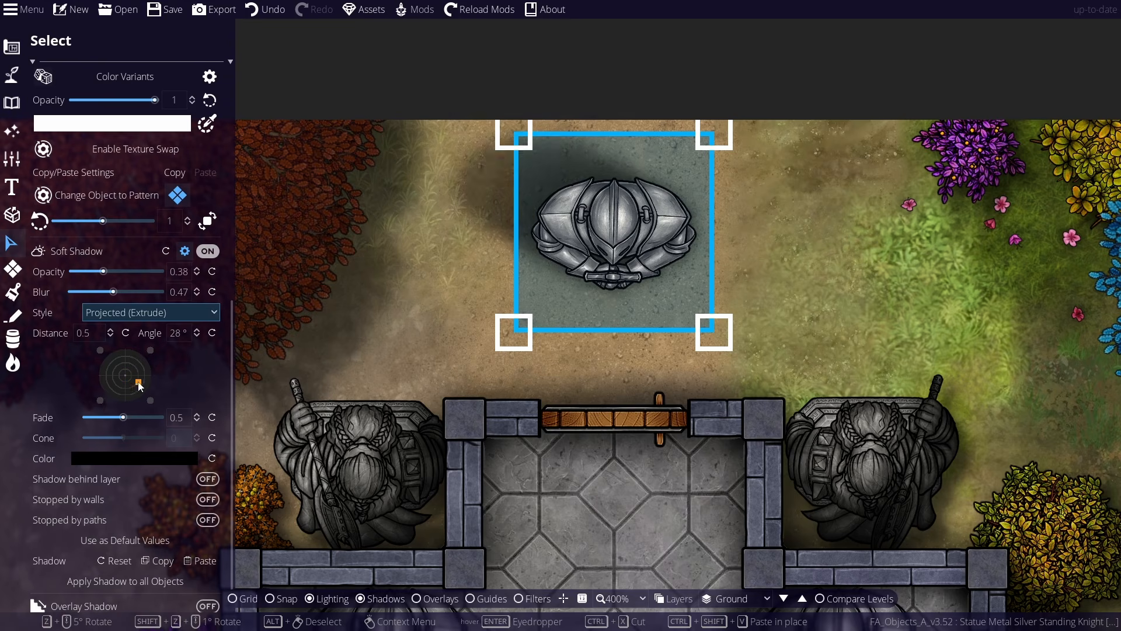
pyautogui.click(136, 315)
pyautogui.click(136, 367)
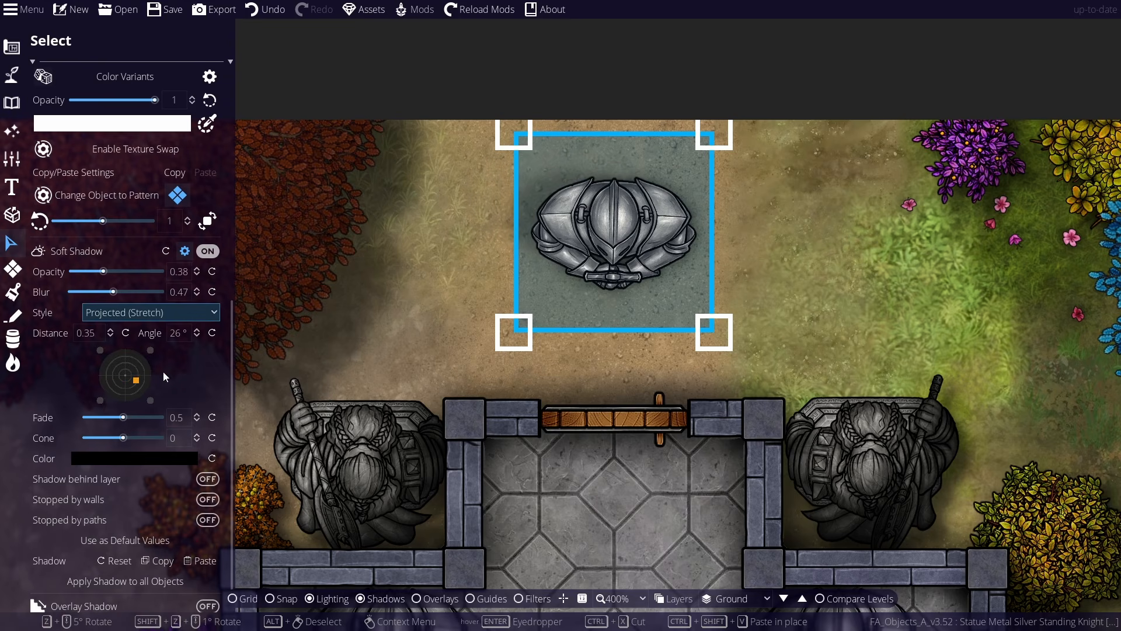
pyautogui.moveTo(135, 379); pyautogui.dragTo(142, 389)
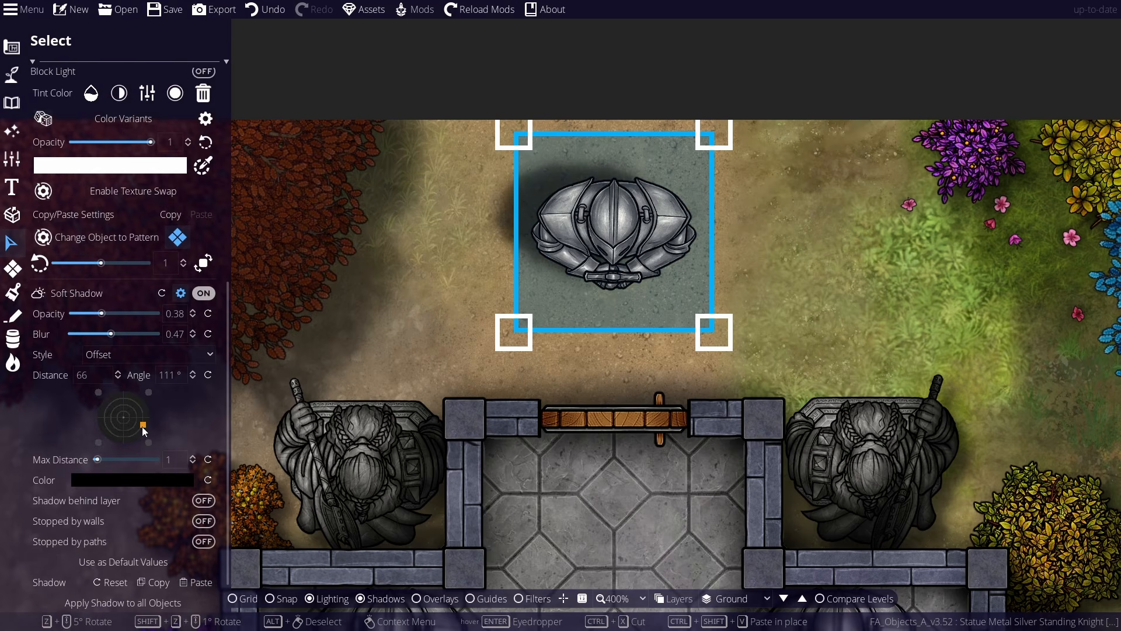
# Step: Set the path statue's soft shadow to distance 83, angle 116°, opacity 0.35 and blur 0.47, checking the dining room statue's shadow for reference
pyautogui.moveTo(142, 428)
pyautogui.mouseDown()
pyautogui.moveTo(119, 431)
pyautogui.moveTo(123, 388)
pyautogui.moveTo(124, 447)
pyautogui.moveTo(108, 397)
pyautogui.moveTo(177, 429)
pyautogui.moveTo(147, 430)
pyautogui.mouseUp()
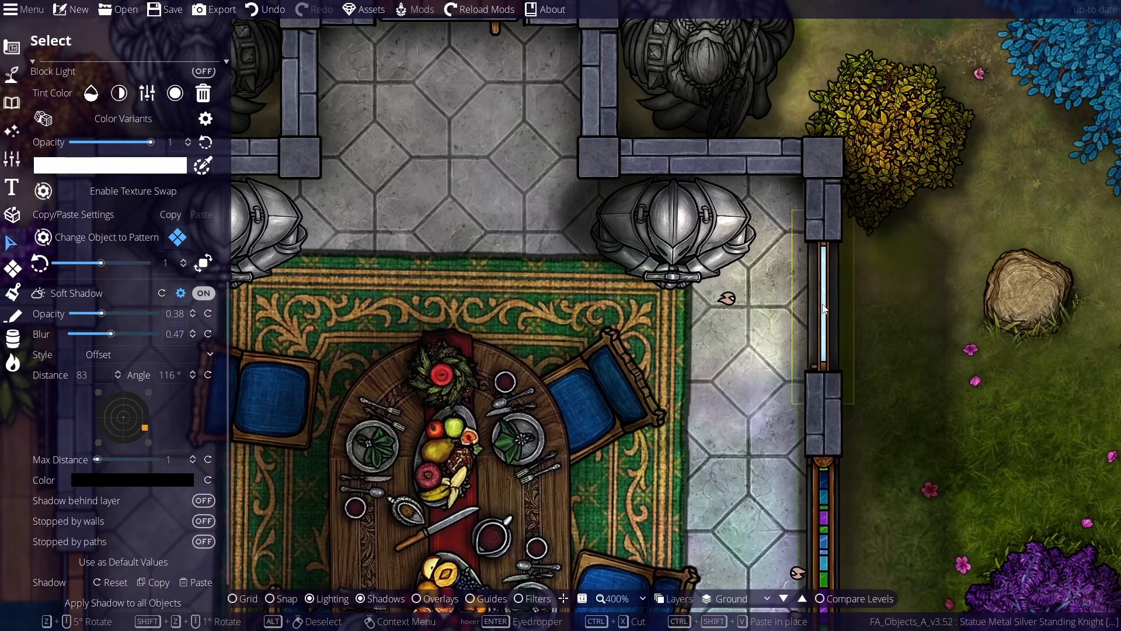
pyautogui.click(648, 231)
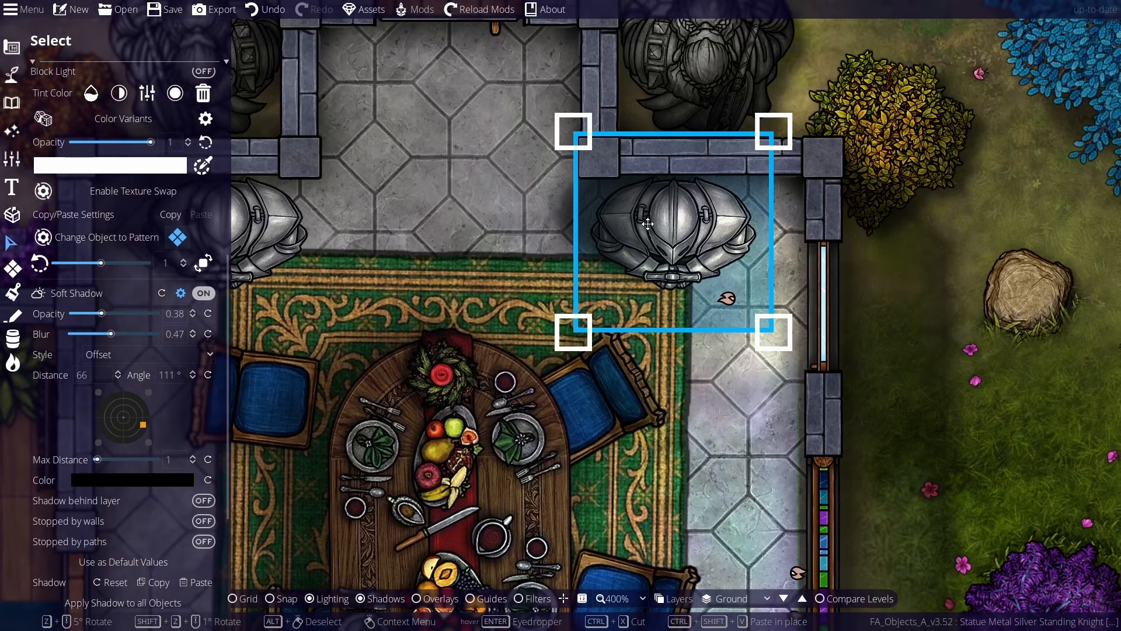
pyautogui.moveTo(145, 429); pyautogui.dragTo(144, 427)
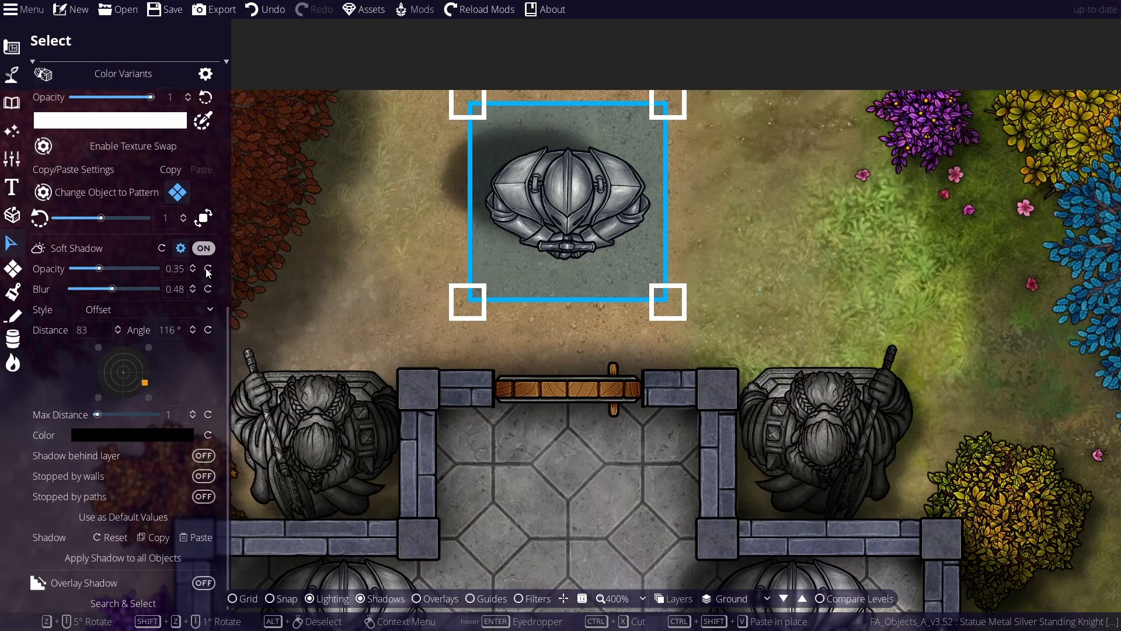
pyautogui.moveTo(112, 290)
pyautogui.mouseDown()
pyautogui.moveTo(72, 288)
pyautogui.moveTo(114, 289)
pyautogui.moveTo(101, 292)
pyautogui.mouseUp()
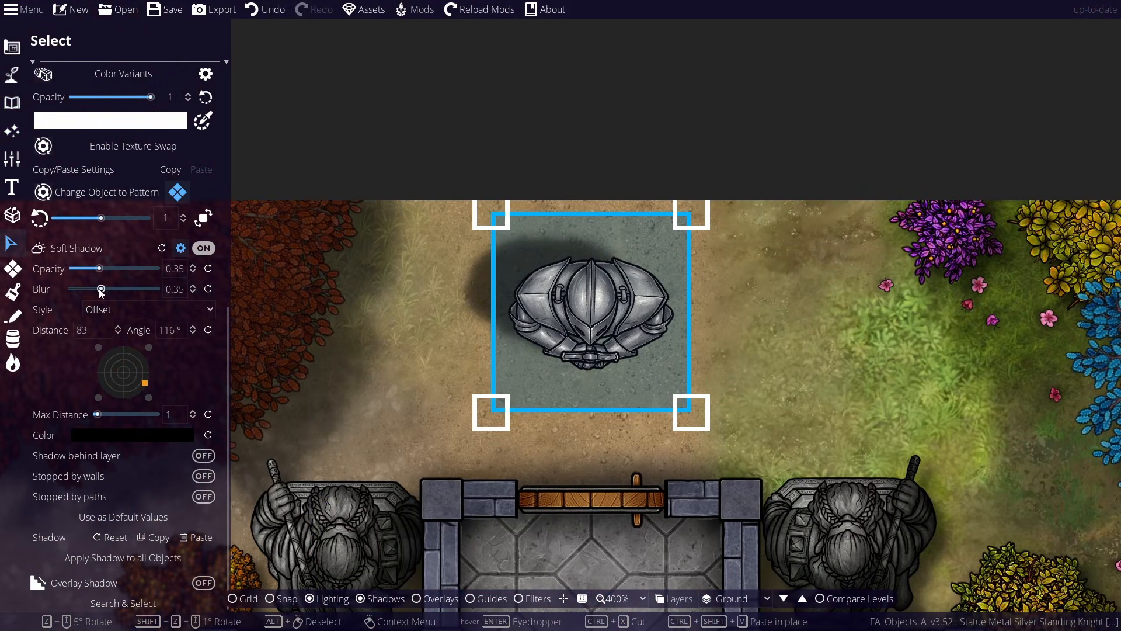
pyautogui.moveTo(101, 289); pyautogui.dragTo(111, 290)
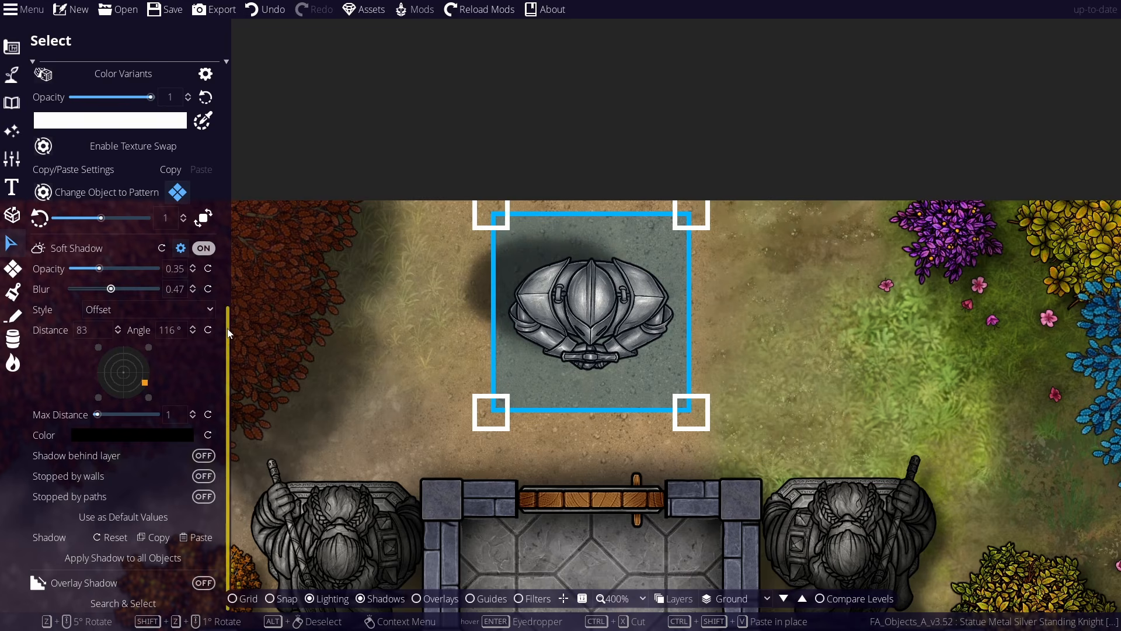
# Step: Turn off the path statue's soft shadow and turn on its overlay shadow
pyautogui.scroll(1, 228, 333)
pyautogui.click(203, 303)
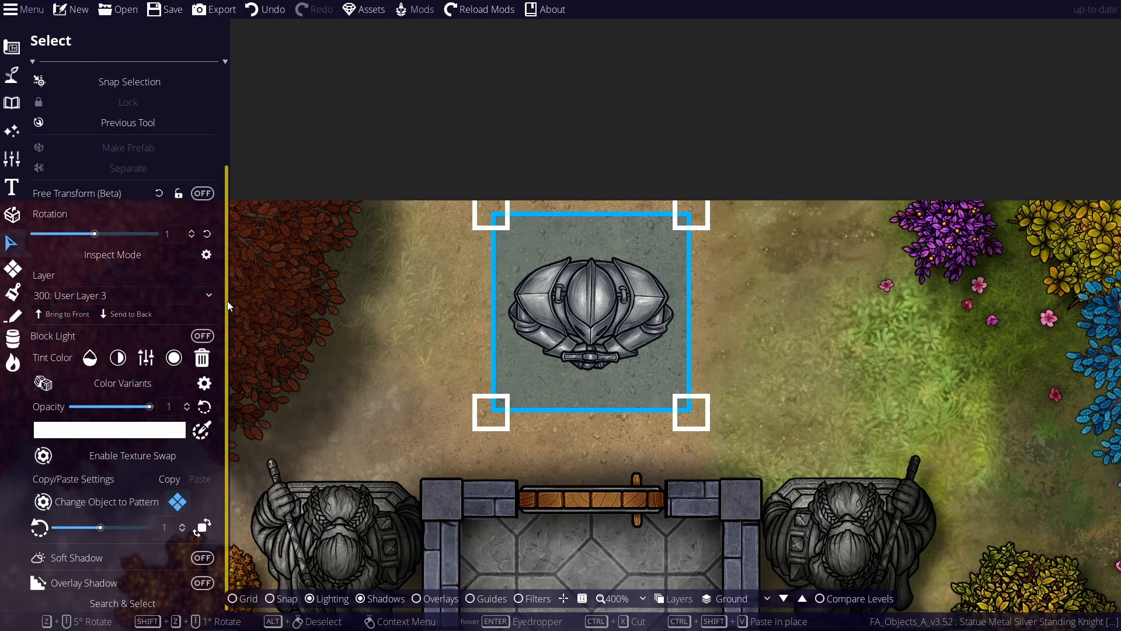
pyautogui.click(203, 583)
pyautogui.moveTo(447, 394); pyautogui.dragTo(433, 328)
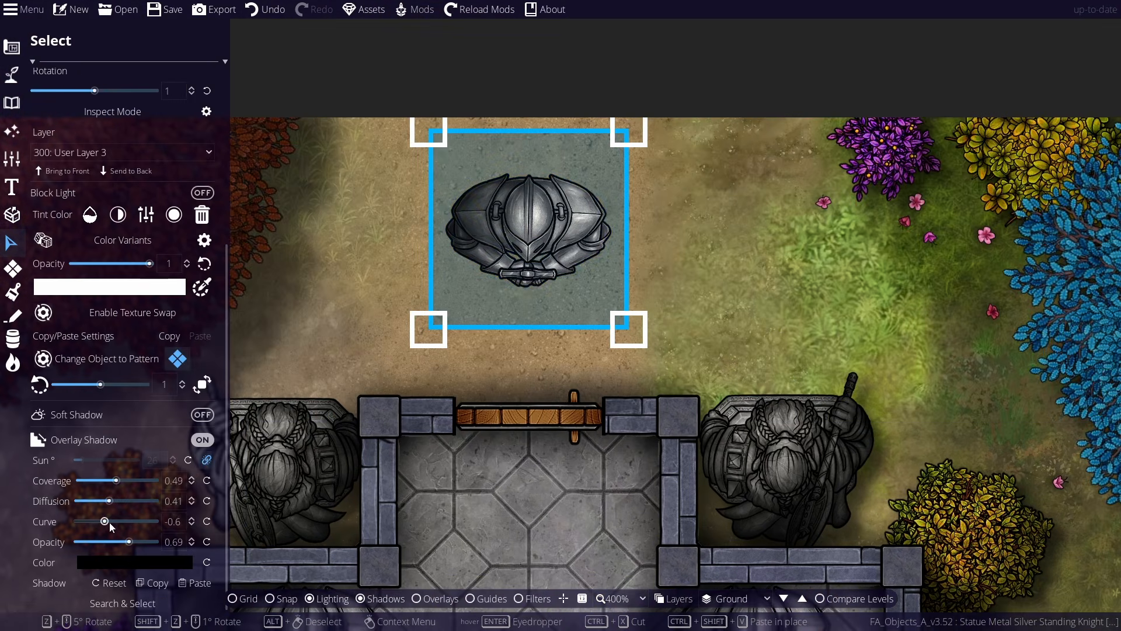
# Step: Set the statue's overlay shadow curve to -0.8 and diffusion to 0.31, and turn its soft shadow back on
pyautogui.moveTo(104, 525)
pyautogui.mouseDown()
pyautogui.moveTo(126, 524)
pyautogui.moveTo(103, 520)
pyautogui.mouseUp()
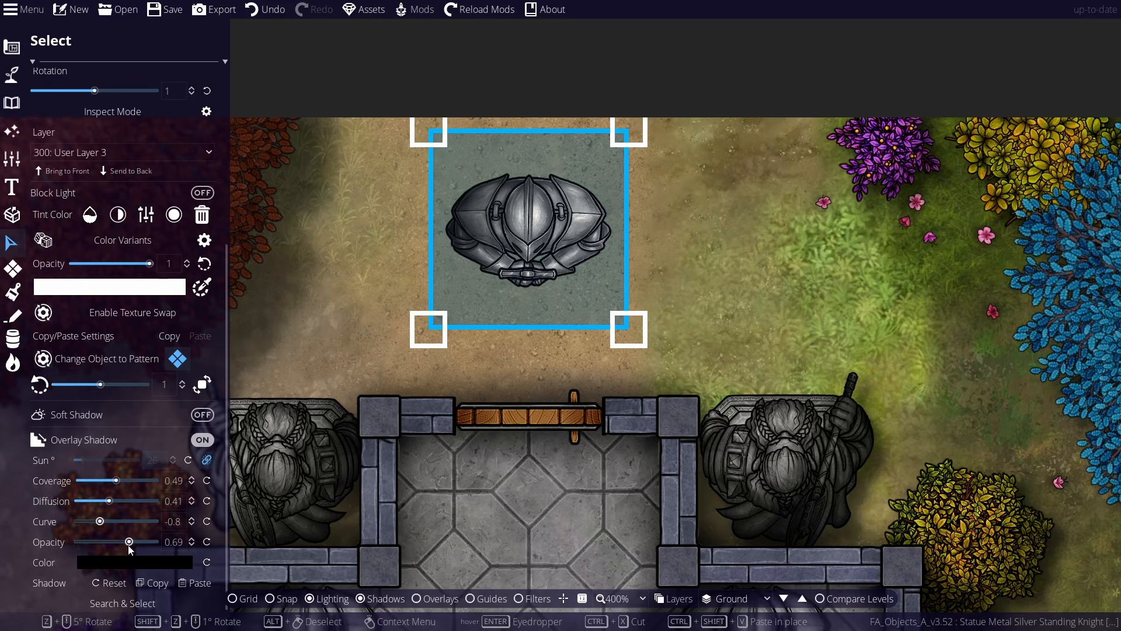
pyautogui.moveTo(109, 500)
pyautogui.mouseDown()
pyautogui.moveTo(90, 502)
pyautogui.moveTo(124, 502)
pyautogui.moveTo(104, 506)
pyautogui.mouseUp()
pyautogui.click(202, 414)
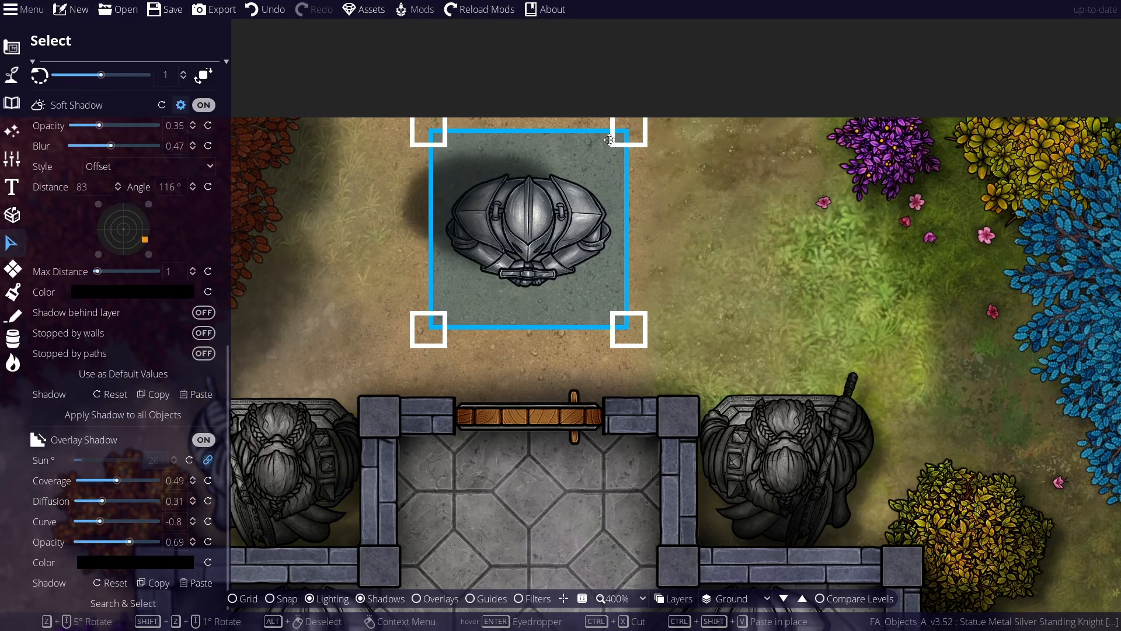
pyautogui.click(783, 221)
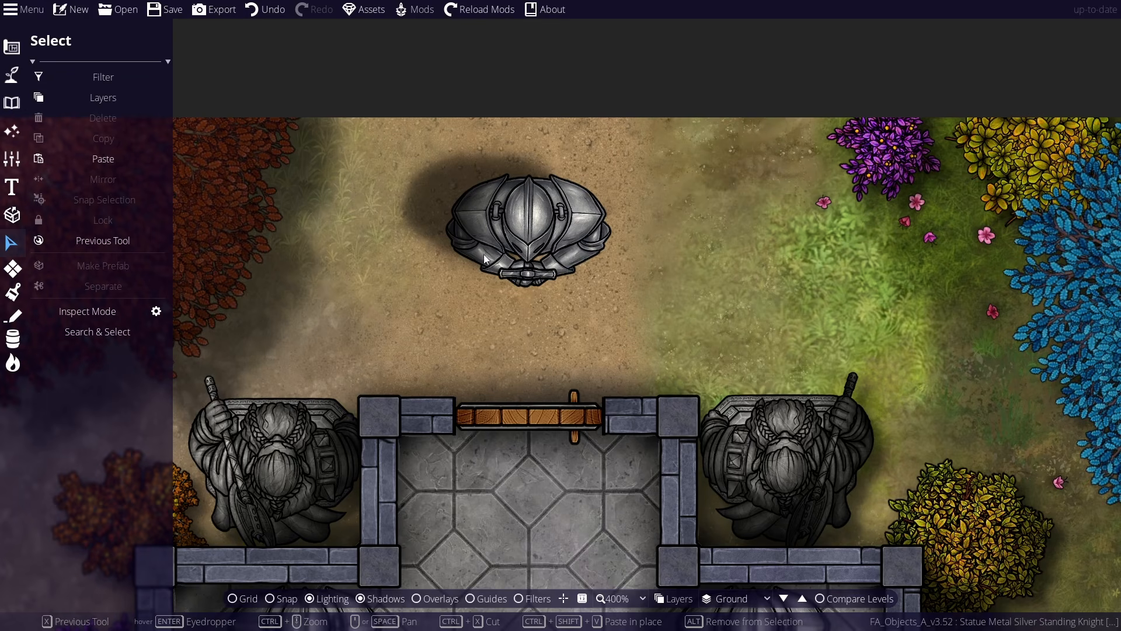
# Step: Switch off the path statue's overlay shadow again to compare its look with only the soft shadow
pyautogui.click(547, 212)
pyautogui.scroll(-6, 221, 481)
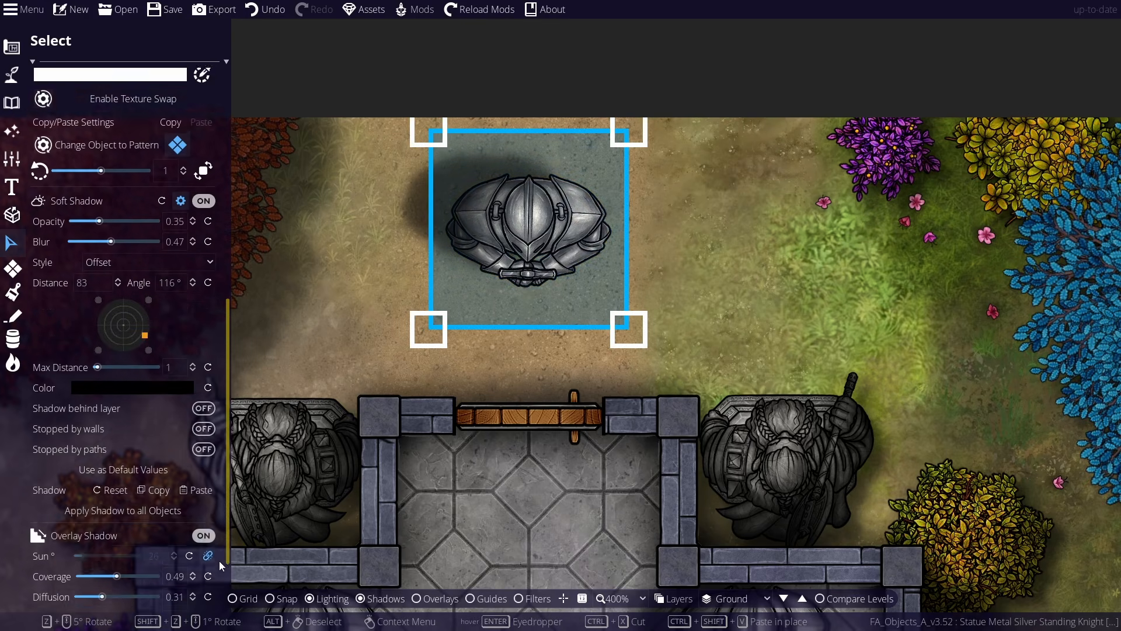
pyautogui.scroll(-2, 220, 565)
pyautogui.click(211, 485)
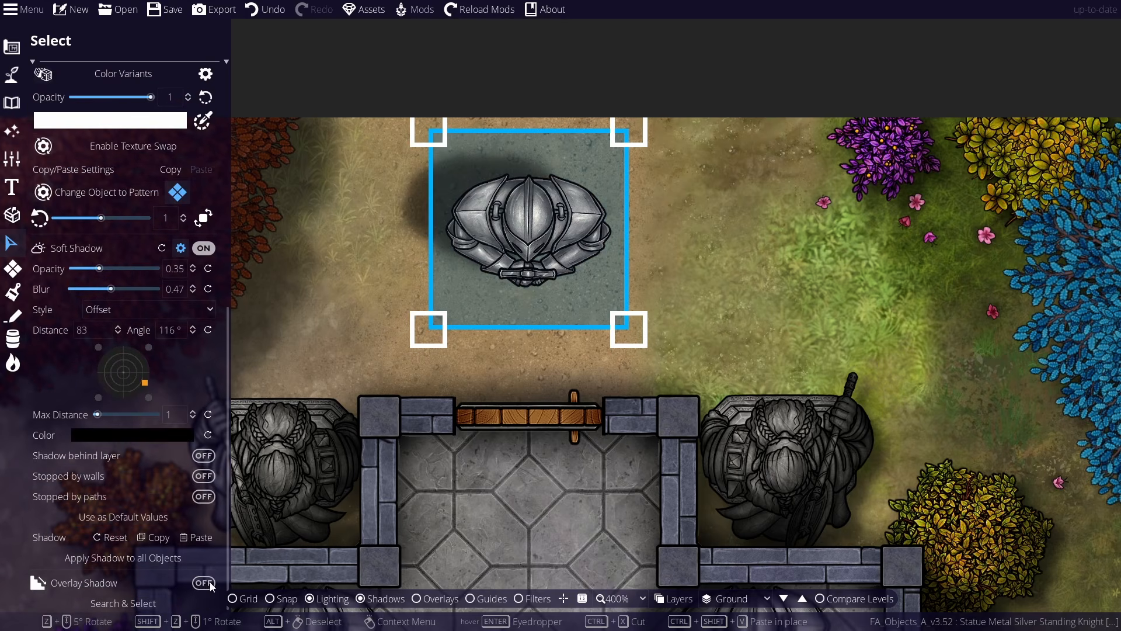
pyautogui.click(759, 234)
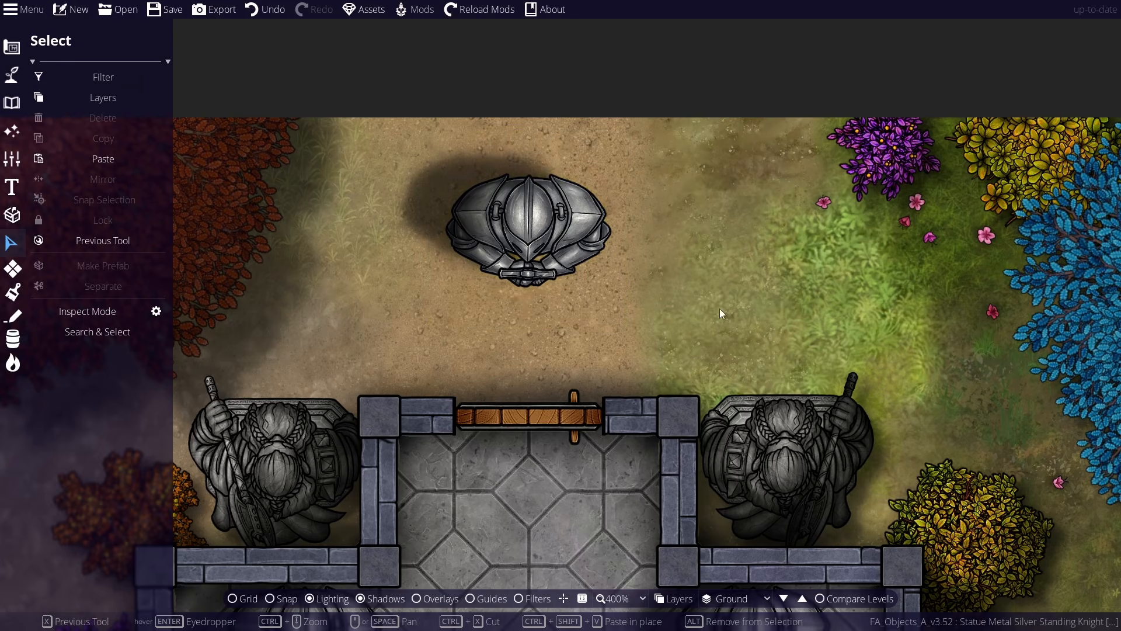
# Step: Examine how the shadows fall on the statues, chairs and table throughout the dining room
pyautogui.scroll(-8, 719, 314)
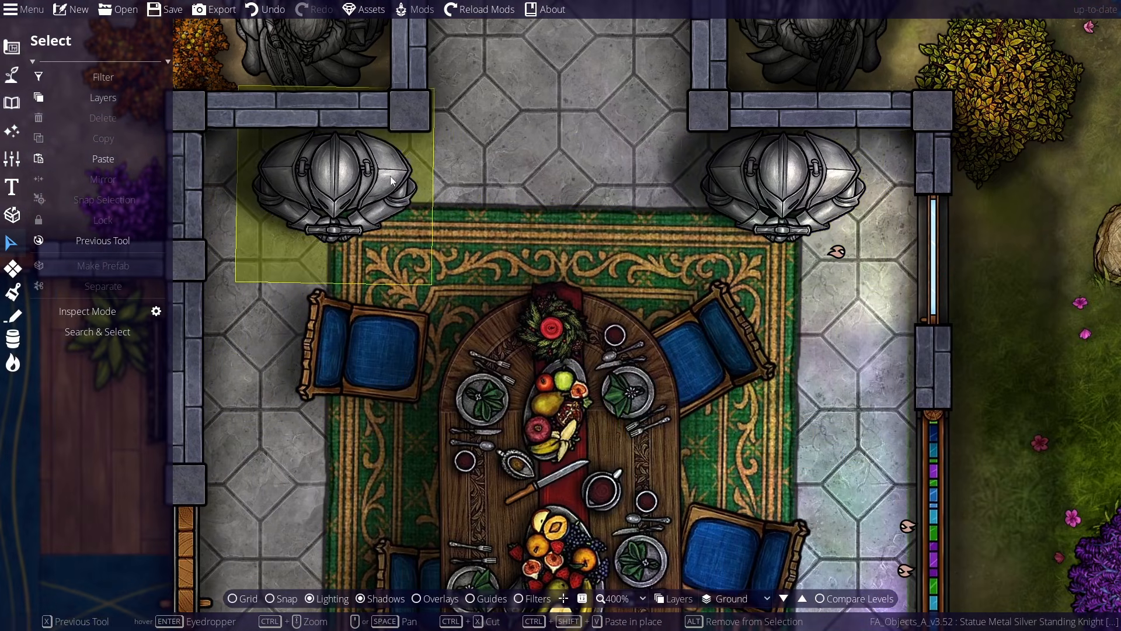
pyautogui.scroll(-8, 797, 436)
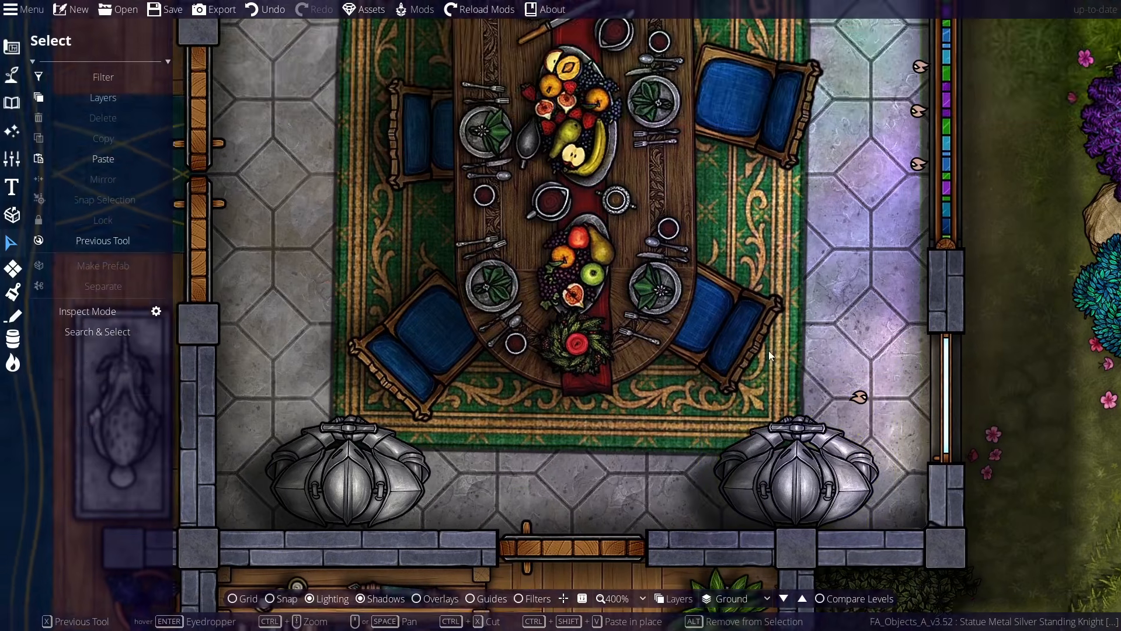
pyautogui.scroll(-2, 769, 350)
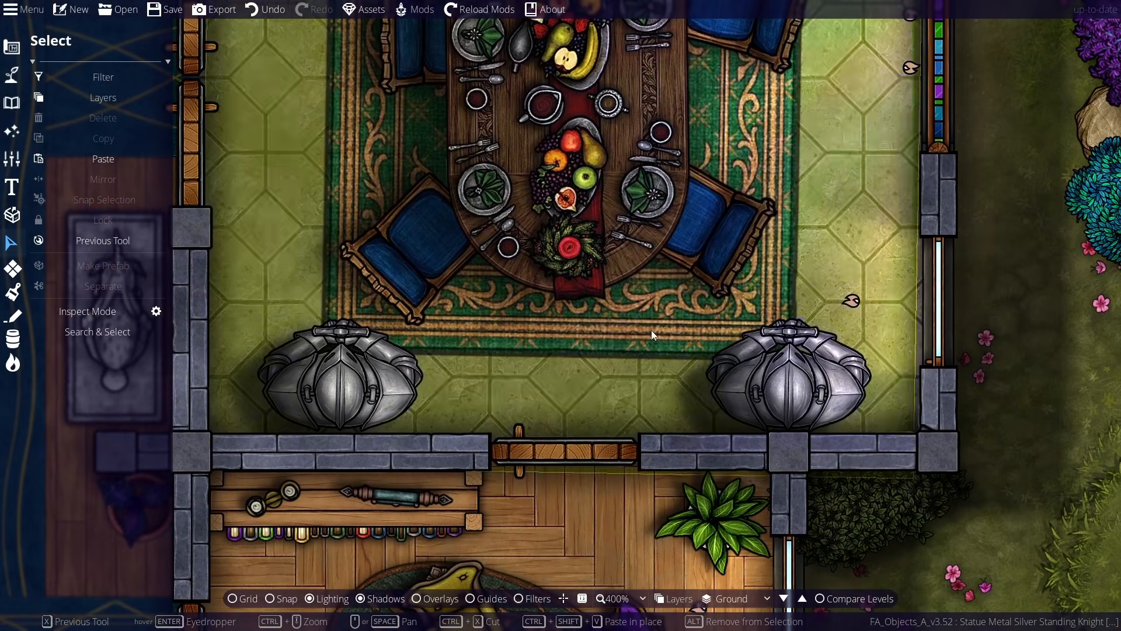
pyautogui.scroll(-2, 652, 334)
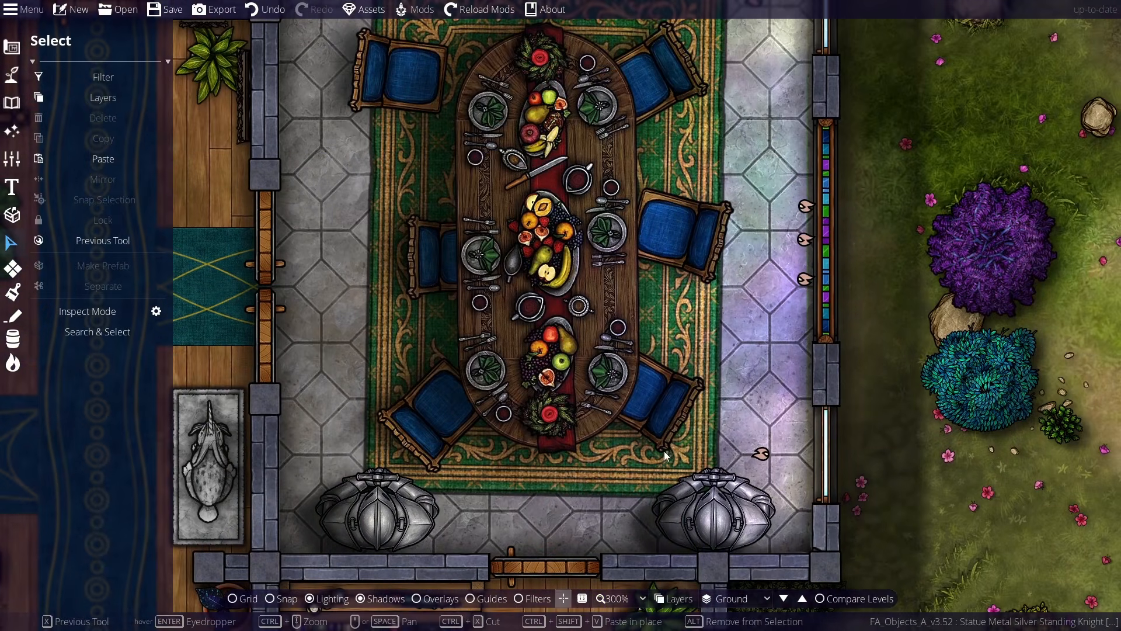
pyautogui.moveTo(760, 174); pyautogui.dragTo(751, 371)
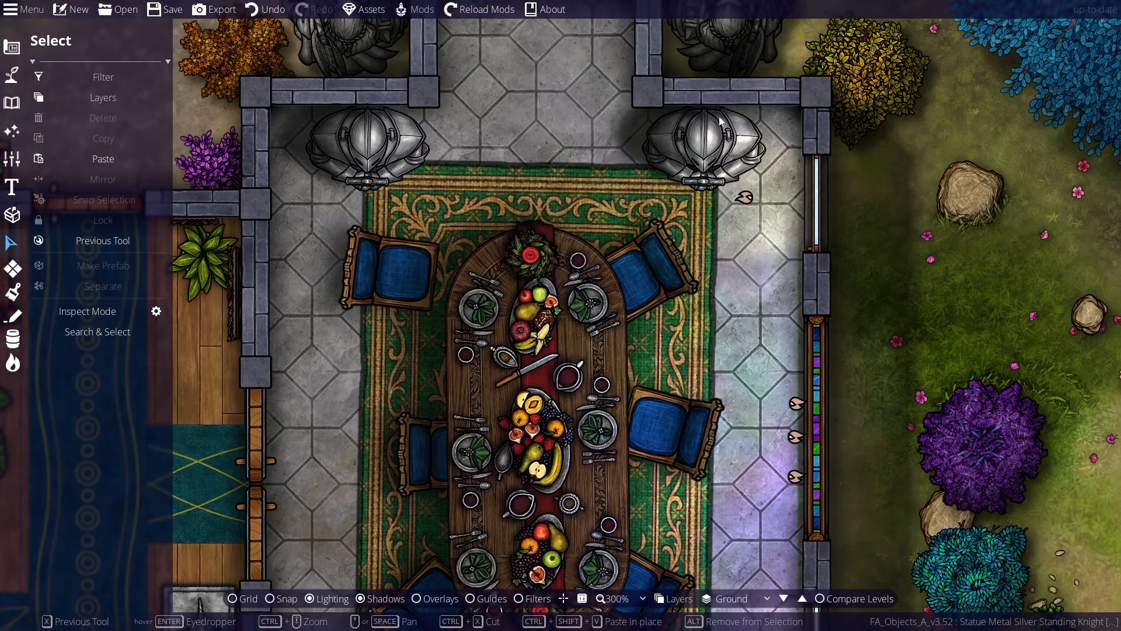
pyautogui.click(651, 125)
pyautogui.moveTo(891, 310); pyautogui.dragTo(937, 192)
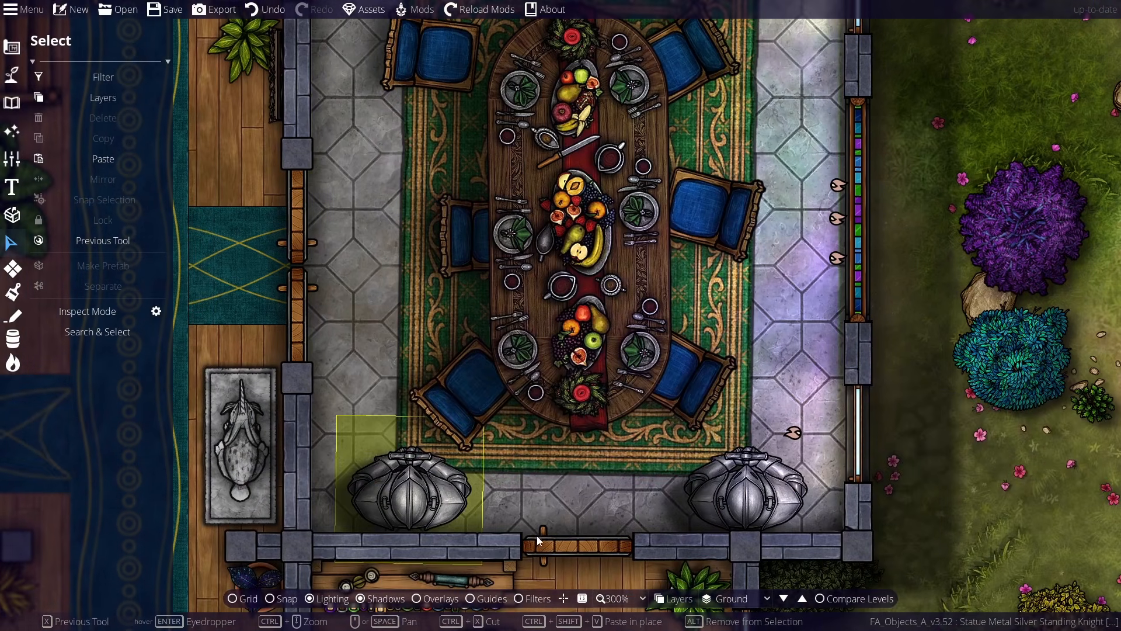
pyautogui.moveTo(912, 244); pyautogui.dragTo(892, 255)
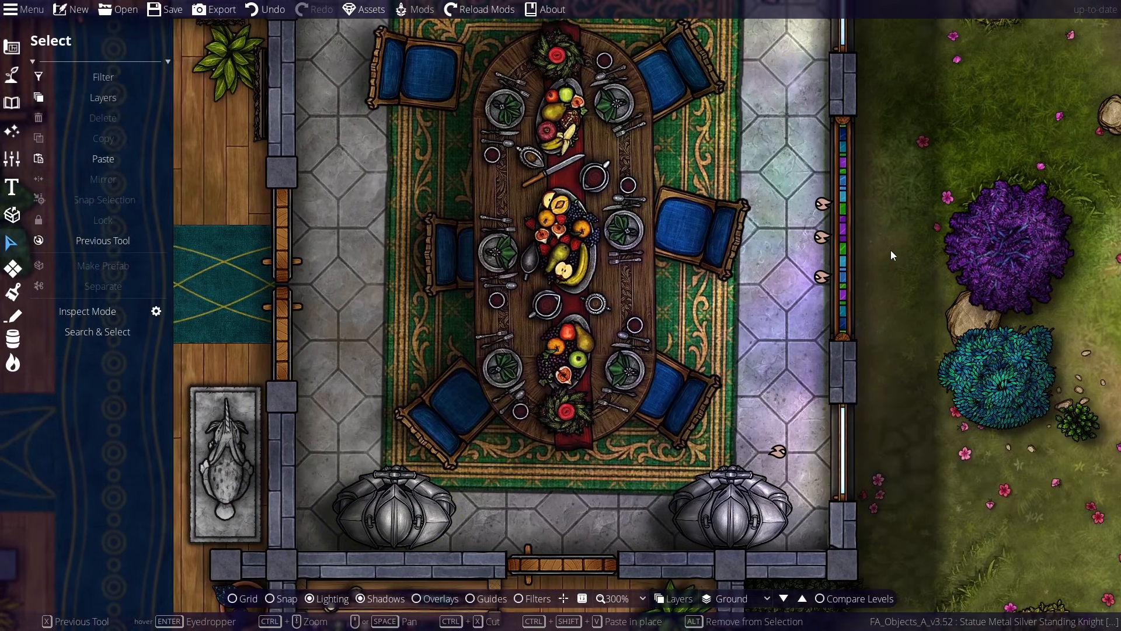
pyautogui.moveTo(953, 229); pyautogui.dragTo(954, 274)
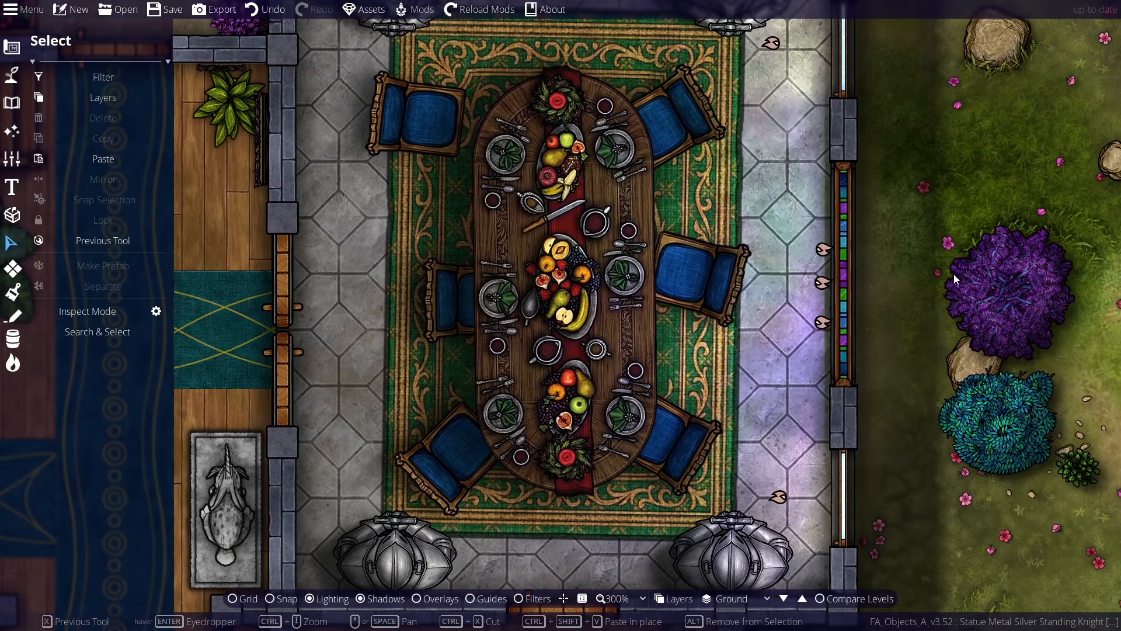
# Step: Inspect the shadow settings of the upper and middle blue chairs on the dining table's left side
pyautogui.click(411, 116)
pyautogui.moveTo(226, 197); pyautogui.dragTo(235, 439)
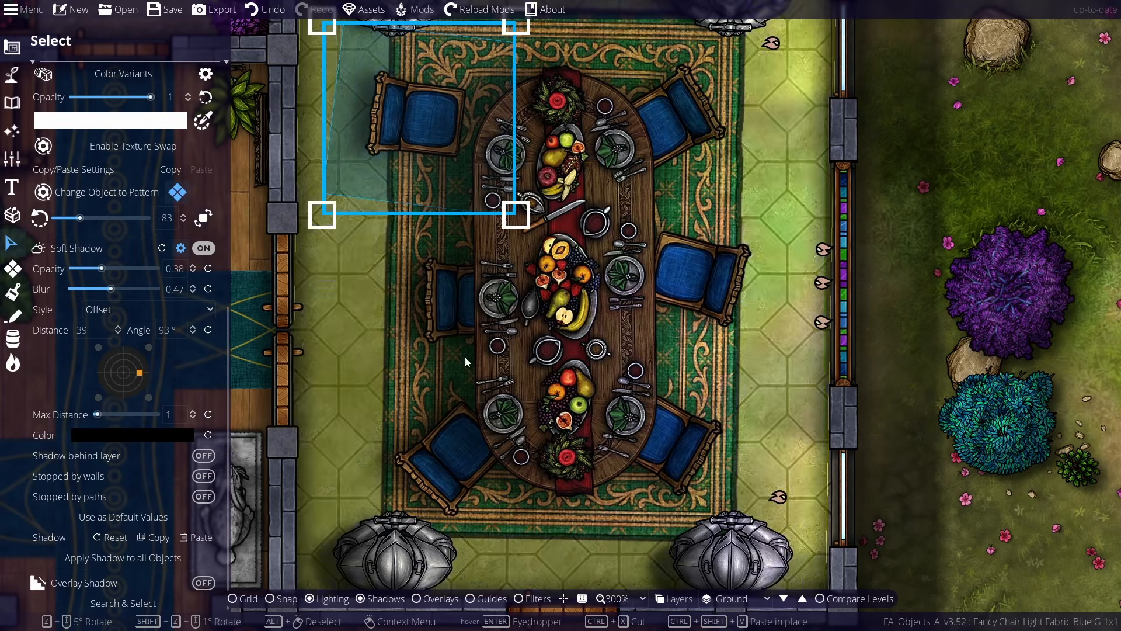
pyautogui.click(450, 312)
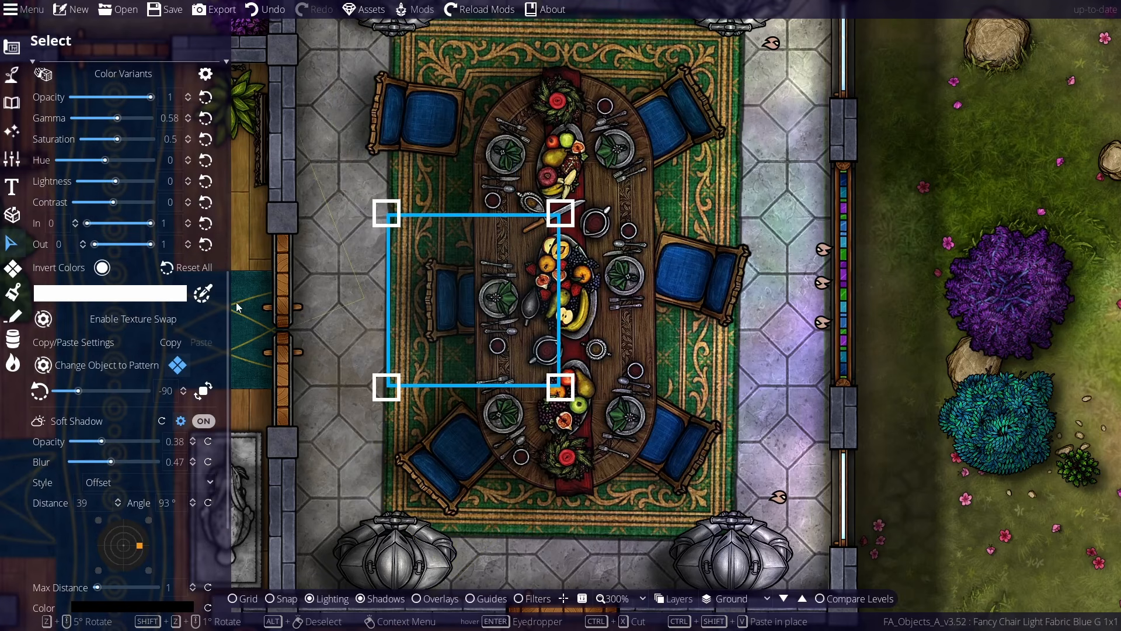
pyautogui.moveTo(227, 292); pyautogui.dragTo(226, 388)
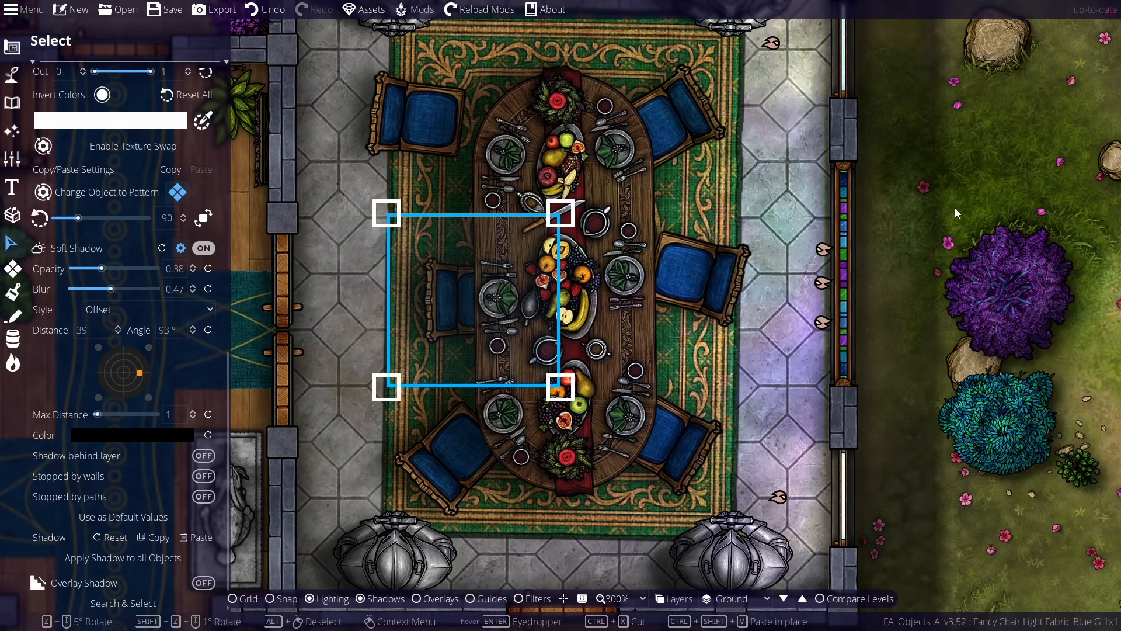
# Step: Select all three blue chairs on the dining table's right side and inspect their soft and overlay shadow settings
pyautogui.click(678, 435)
pyautogui.keyDown('shift'); pyautogui.click(695, 278); pyautogui.keyUp('shift')
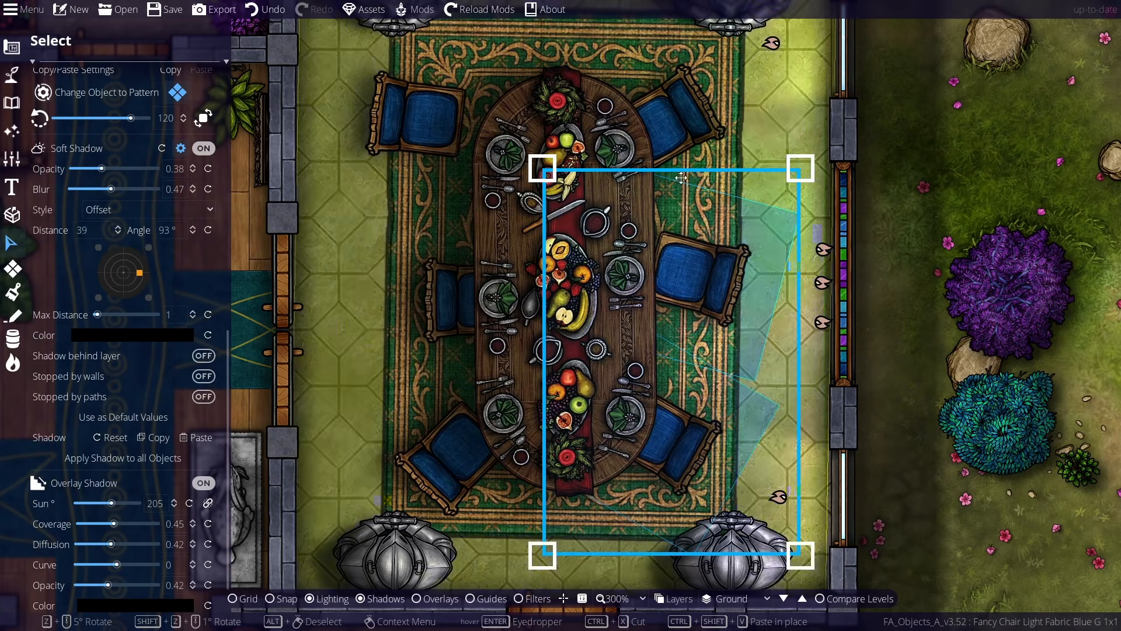
pyautogui.keyDown('shift'); pyautogui.click(667, 136); pyautogui.keyUp('shift')
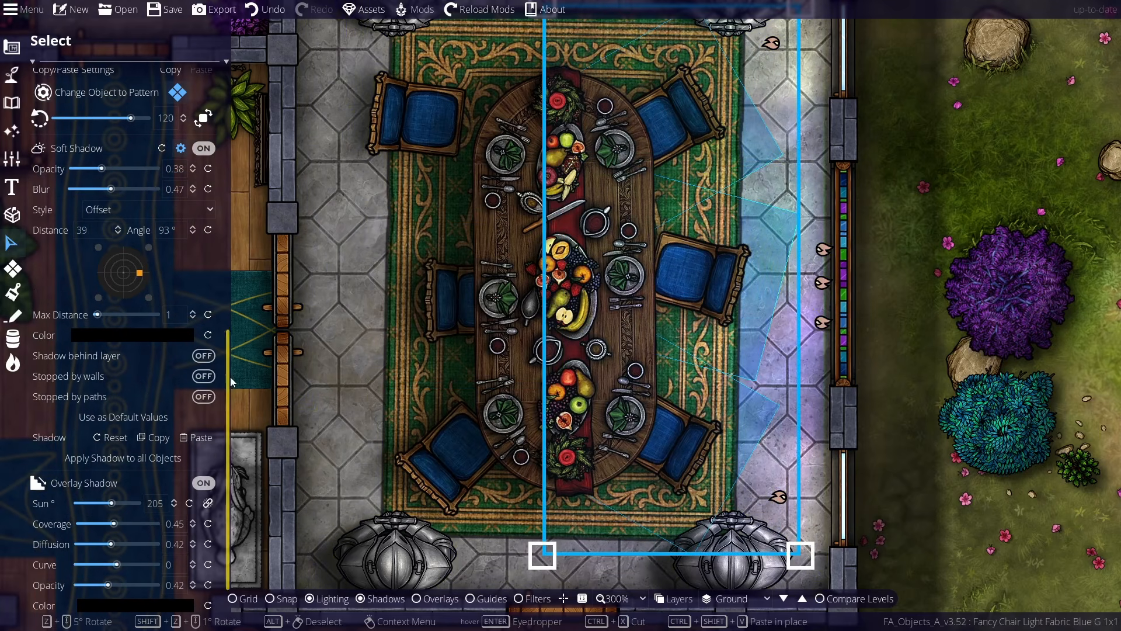
pyautogui.scroll(-1, 33, 475)
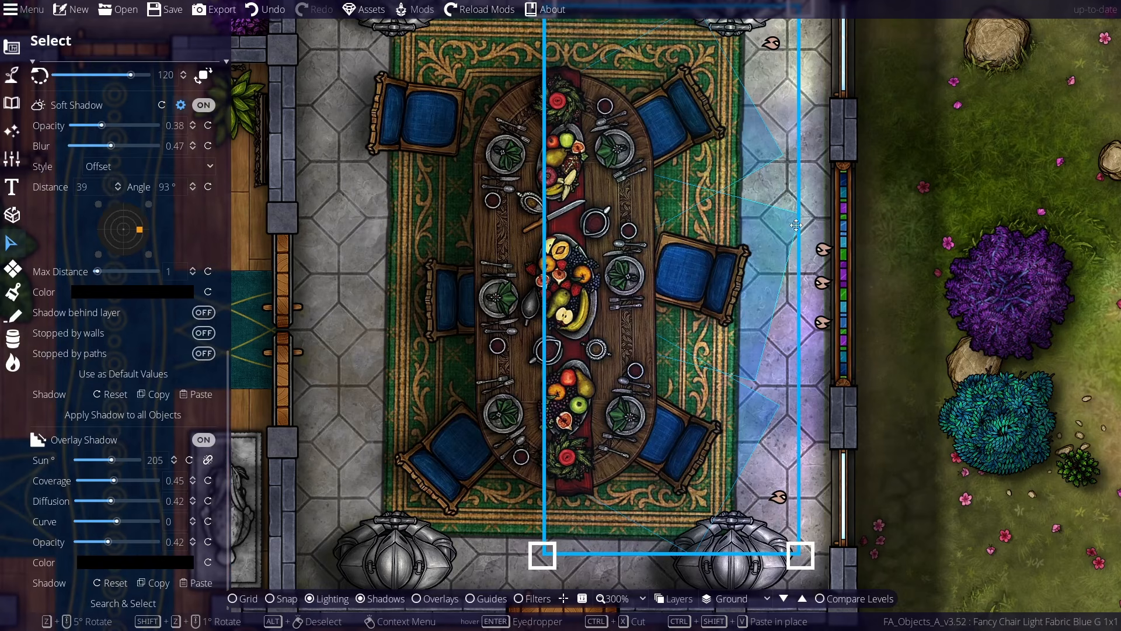
# Step: Reselect the three blue chairs on the dining table's right side and toggle their overlay shadow to compare the look
pyautogui.click(945, 146)
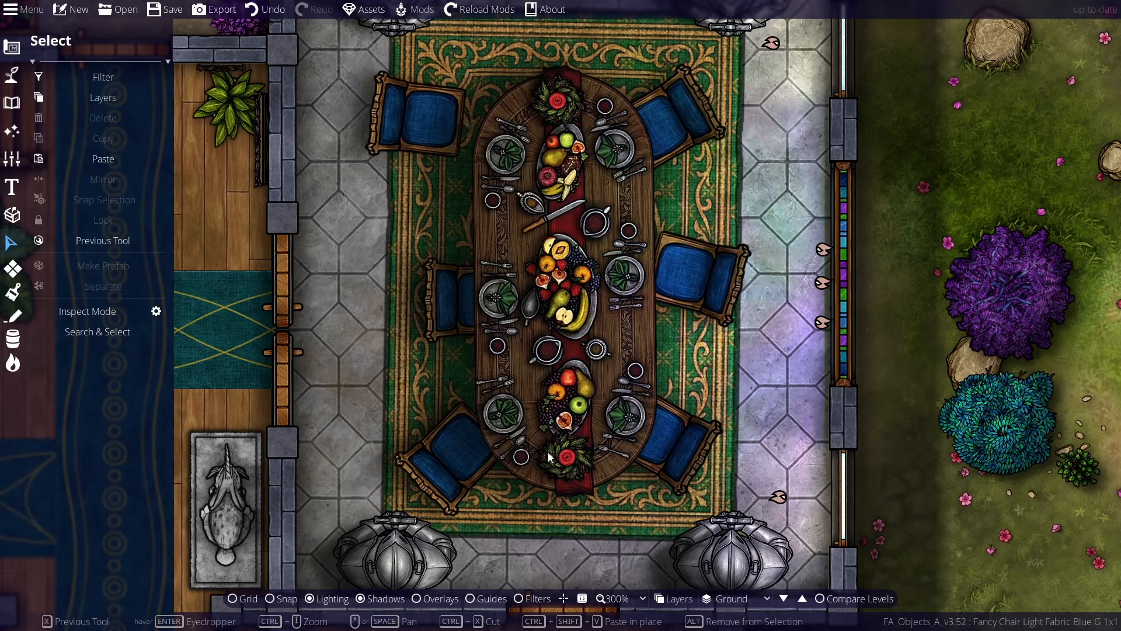
pyautogui.click(671, 447)
pyautogui.keyDown('shift'); pyautogui.click(701, 282); pyautogui.keyUp('shift')
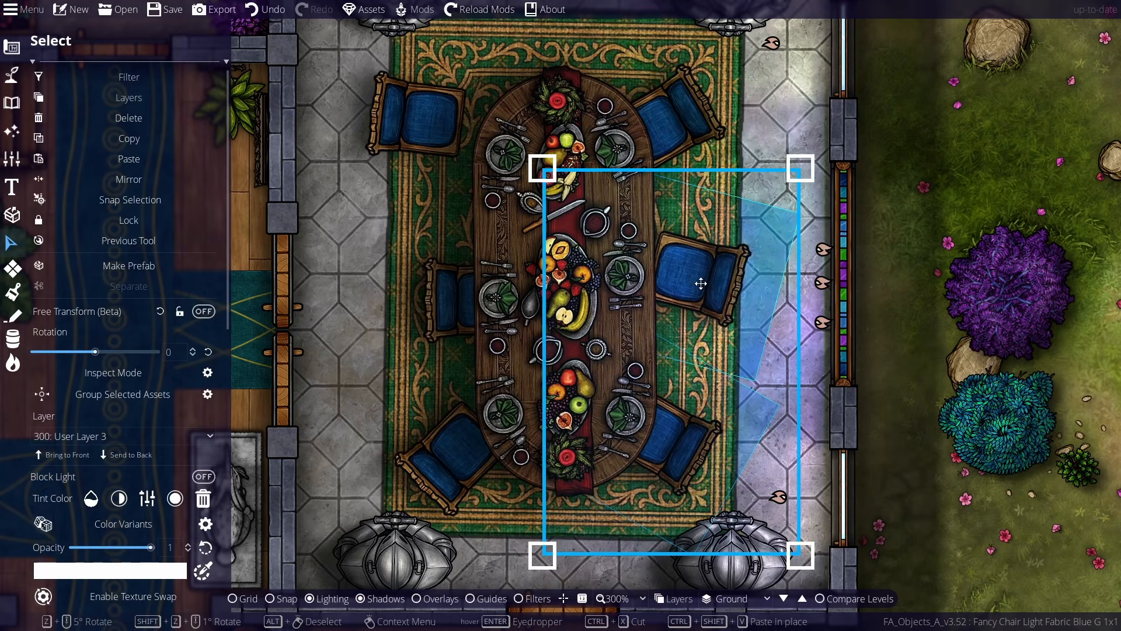
pyautogui.keyDown('shift'); pyautogui.click(659, 134); pyautogui.keyUp('shift')
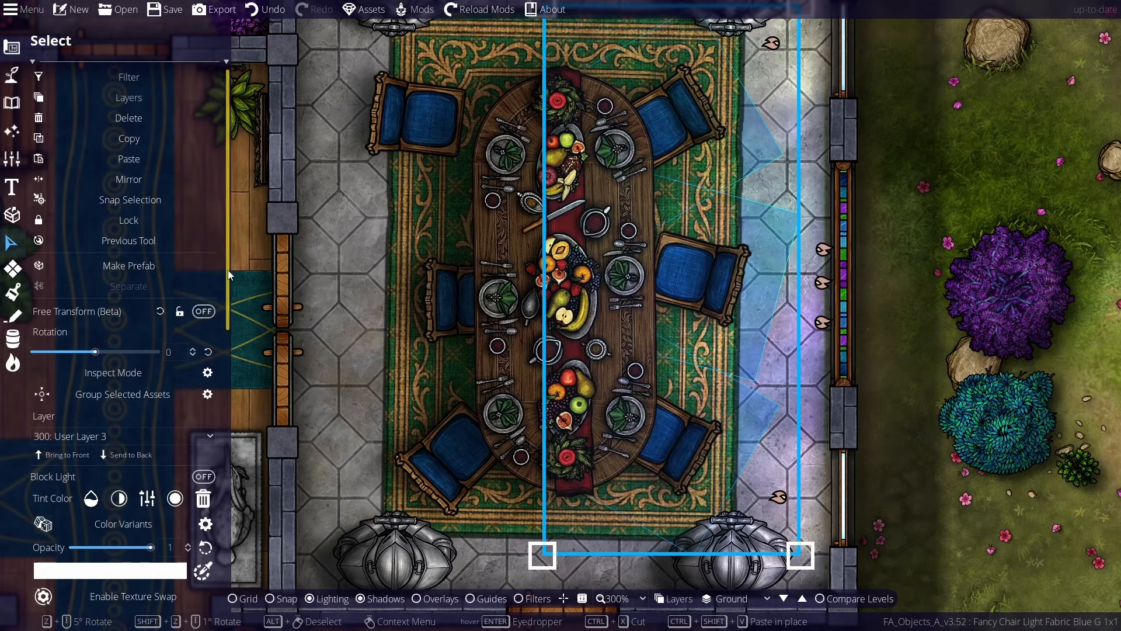
pyautogui.scroll(-5, 212, 419)
pyautogui.scroll(-6, 212, 419)
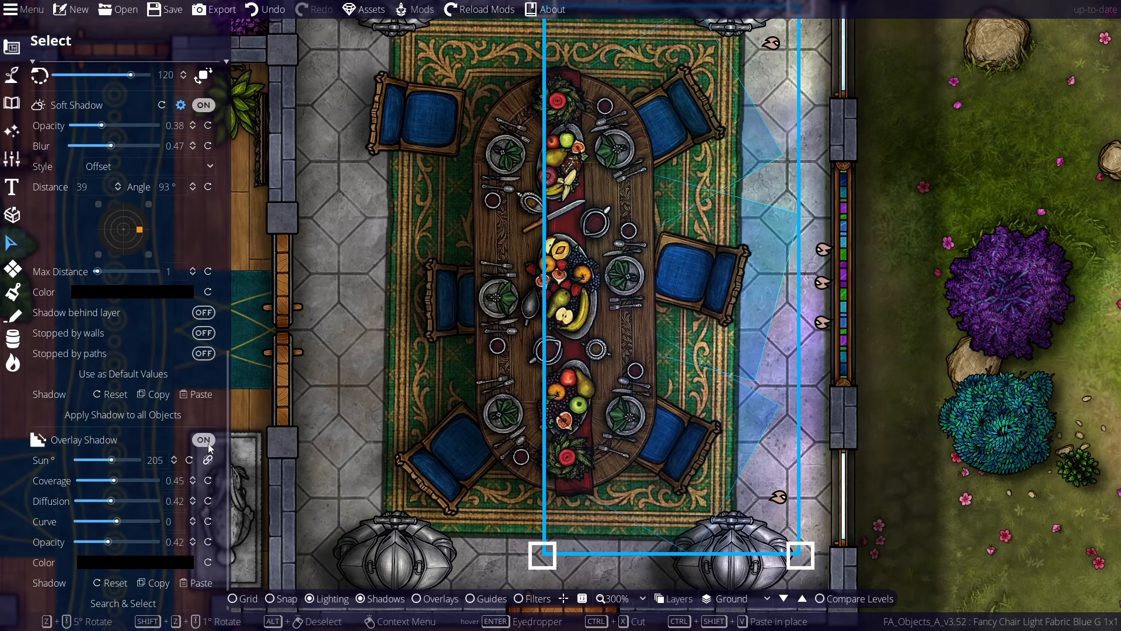
pyautogui.click(205, 441)
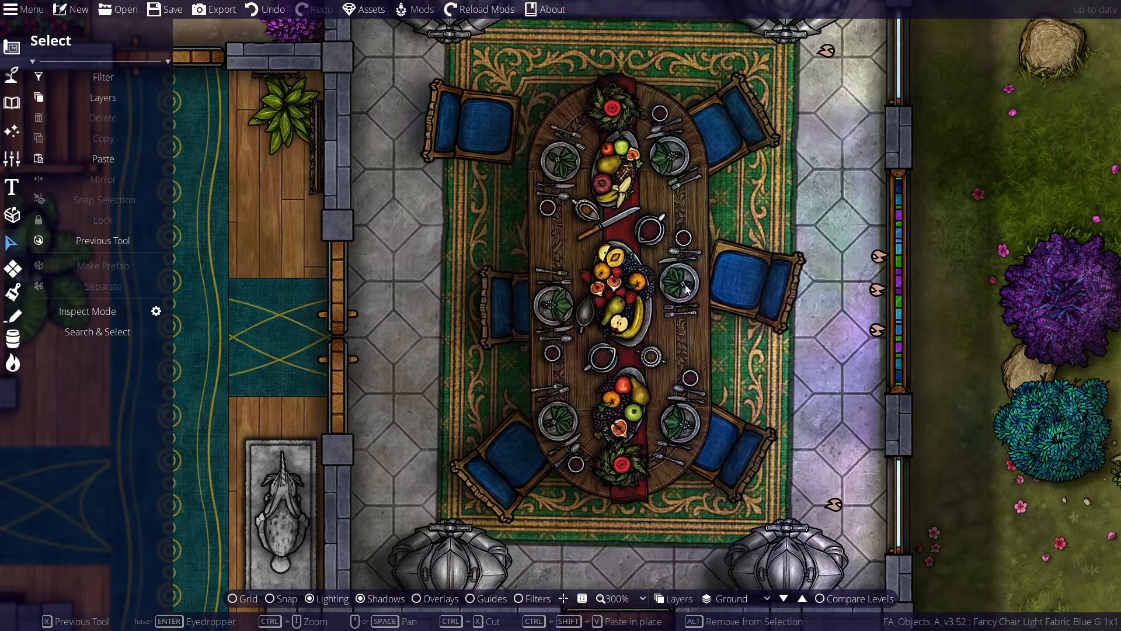
# Step: Select the dining table, toggle its soft shadow off and back on for comparison, and clear the selection
pyautogui.click(689, 240)
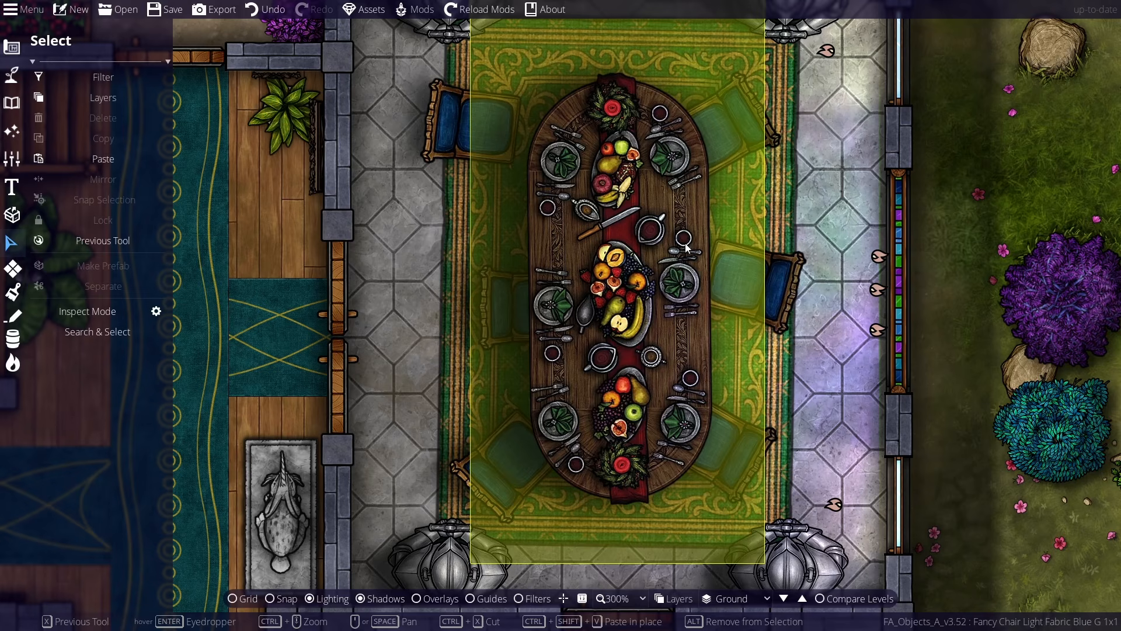
pyautogui.scroll(2, 606, 242)
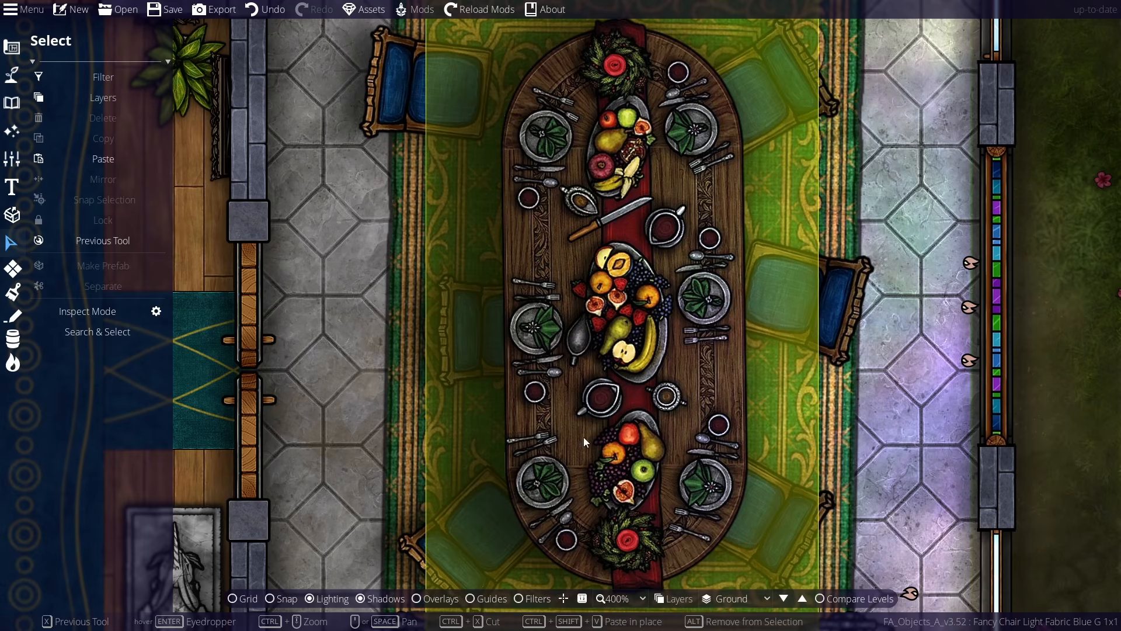
pyautogui.hotkey('ctrl', 's')
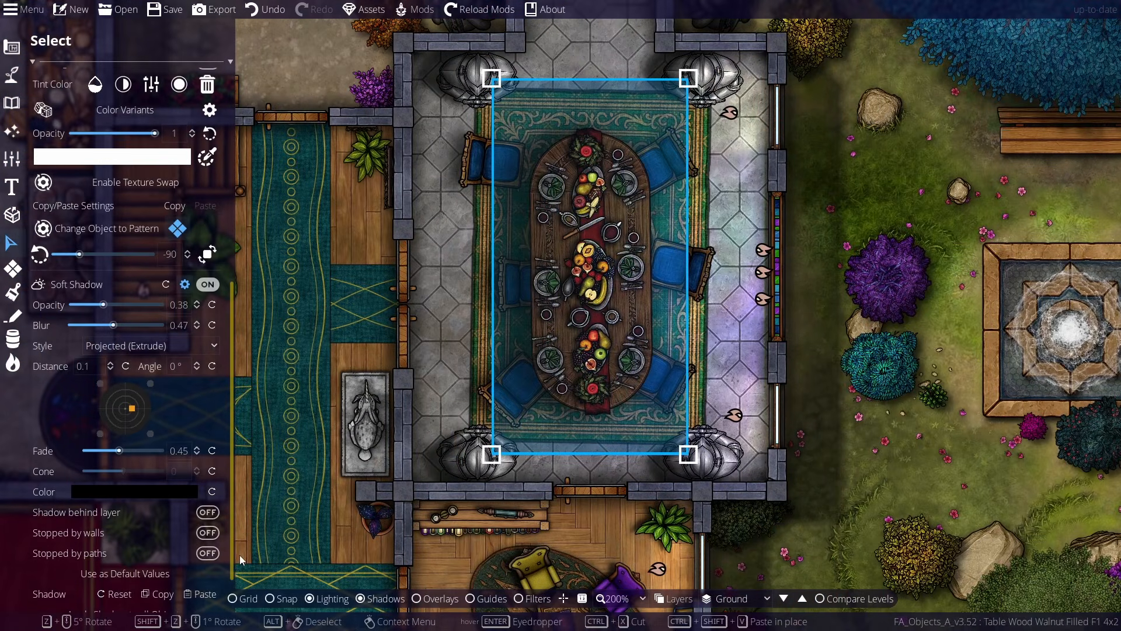
pyautogui.scroll(5, 216, 290)
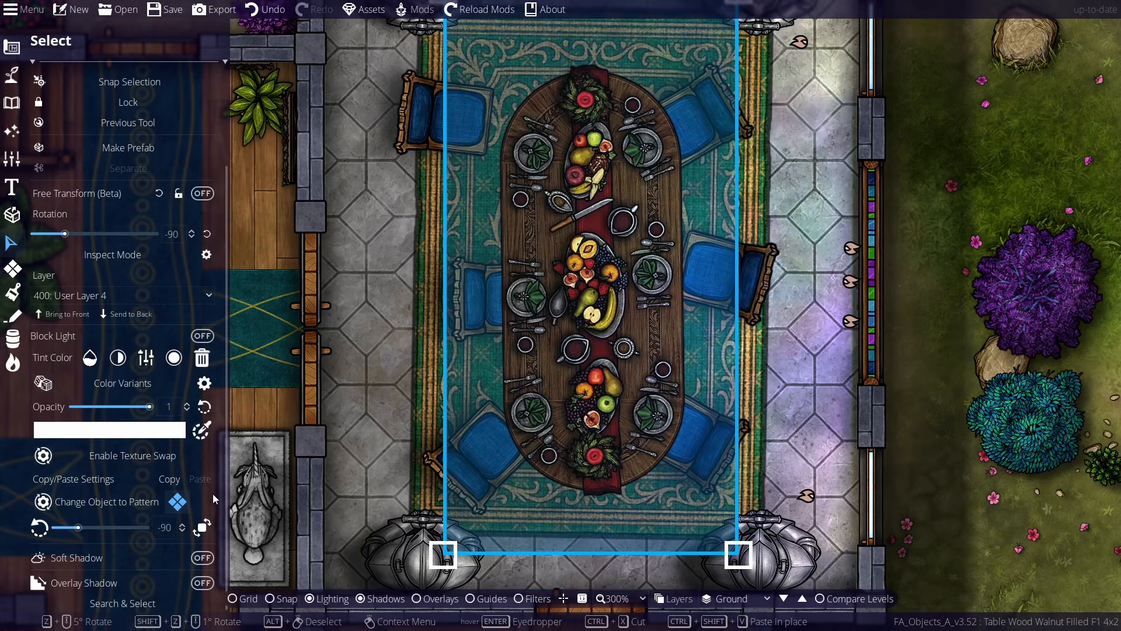
pyautogui.click(205, 558)
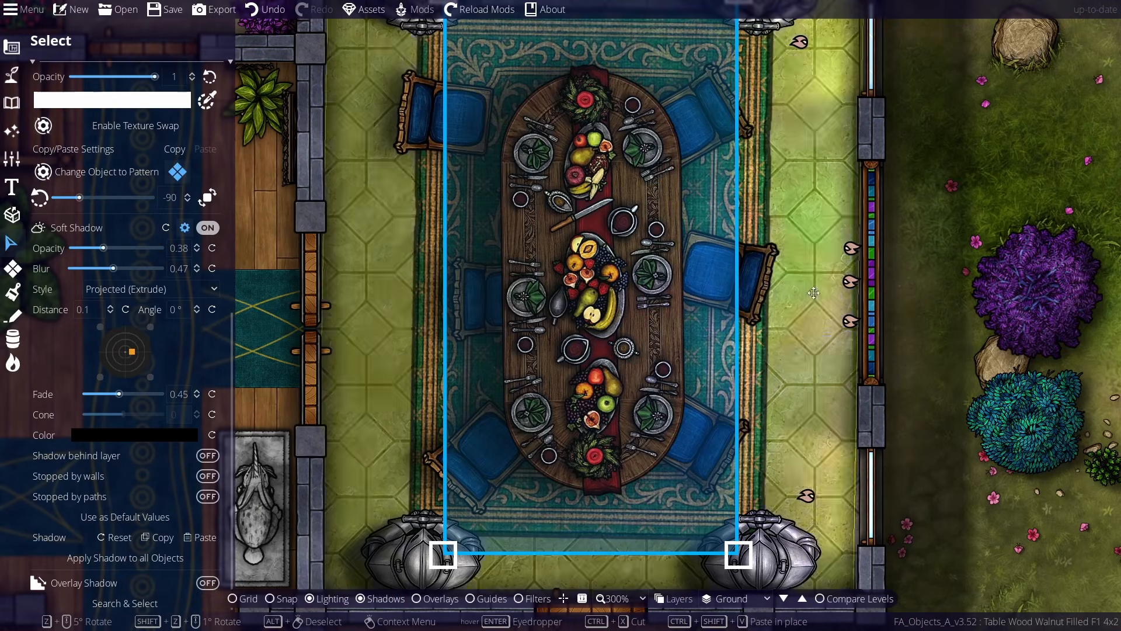
pyautogui.click(934, 248)
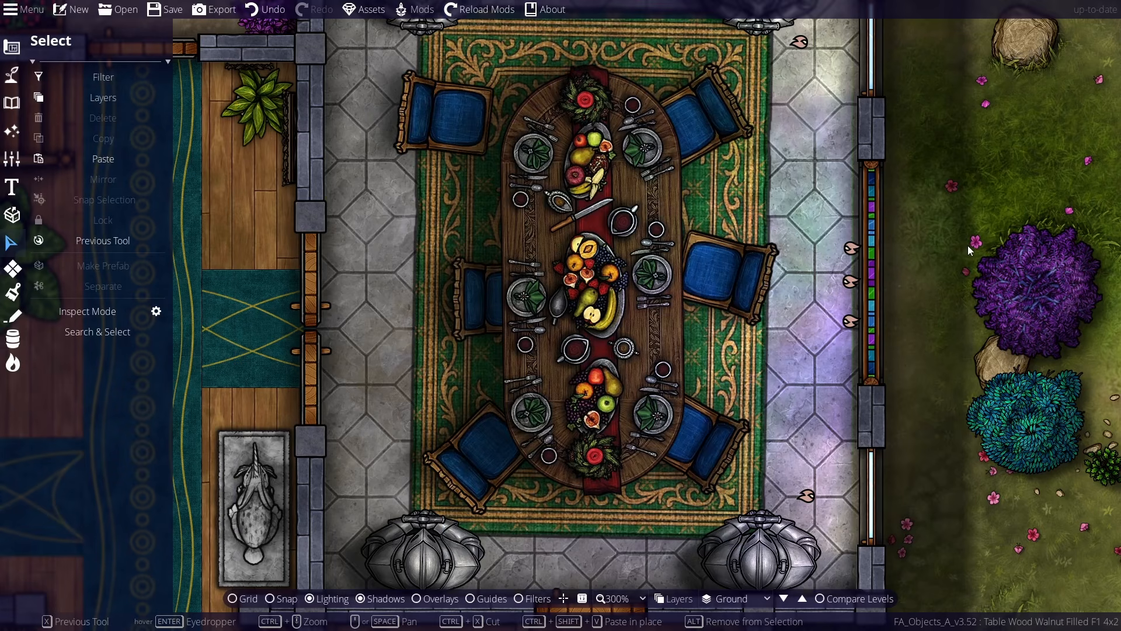
# Step: Change the selection filter so that only paths can be selected instead of objects
pyautogui.scroll(5, 586, 264)
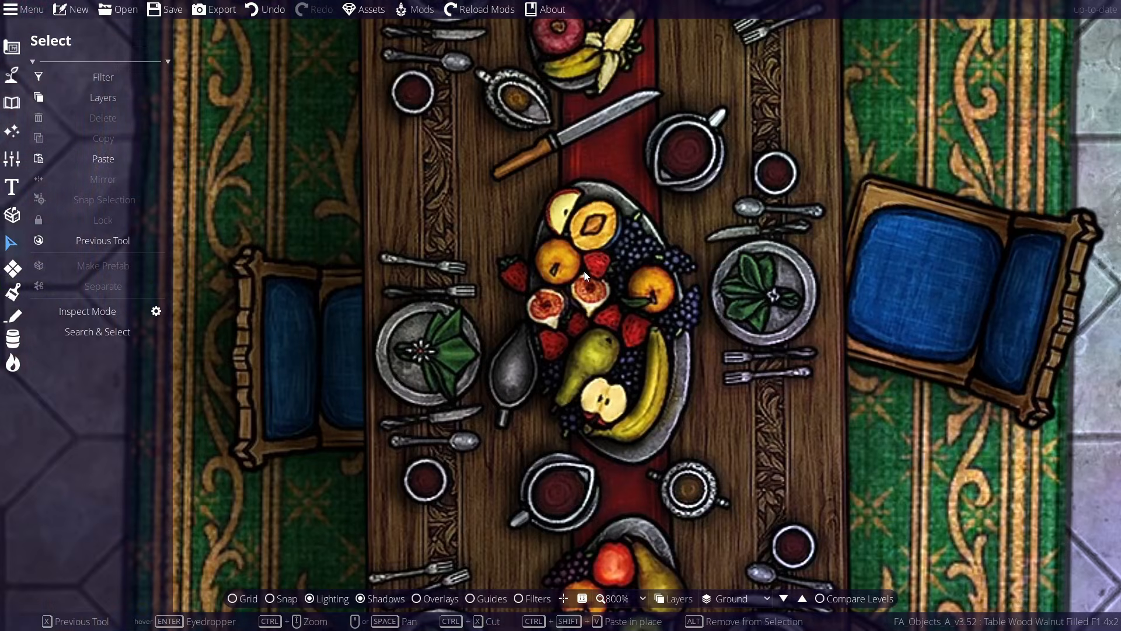
pyautogui.scroll(-4, 584, 274)
pyautogui.scroll(2, 584, 274)
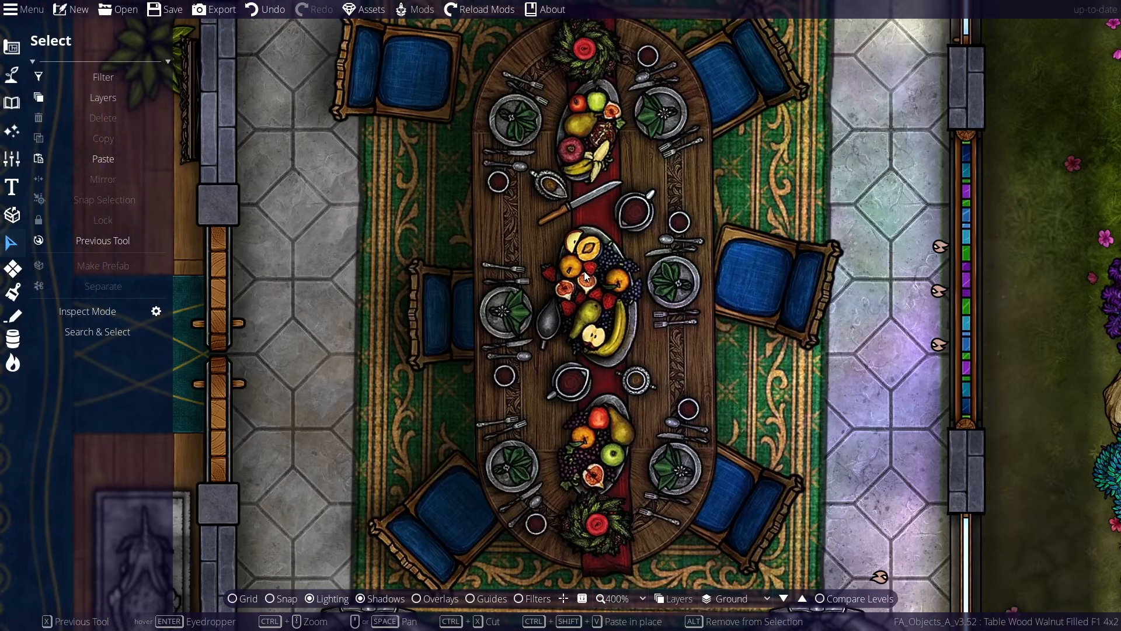
pyautogui.click(784, 598)
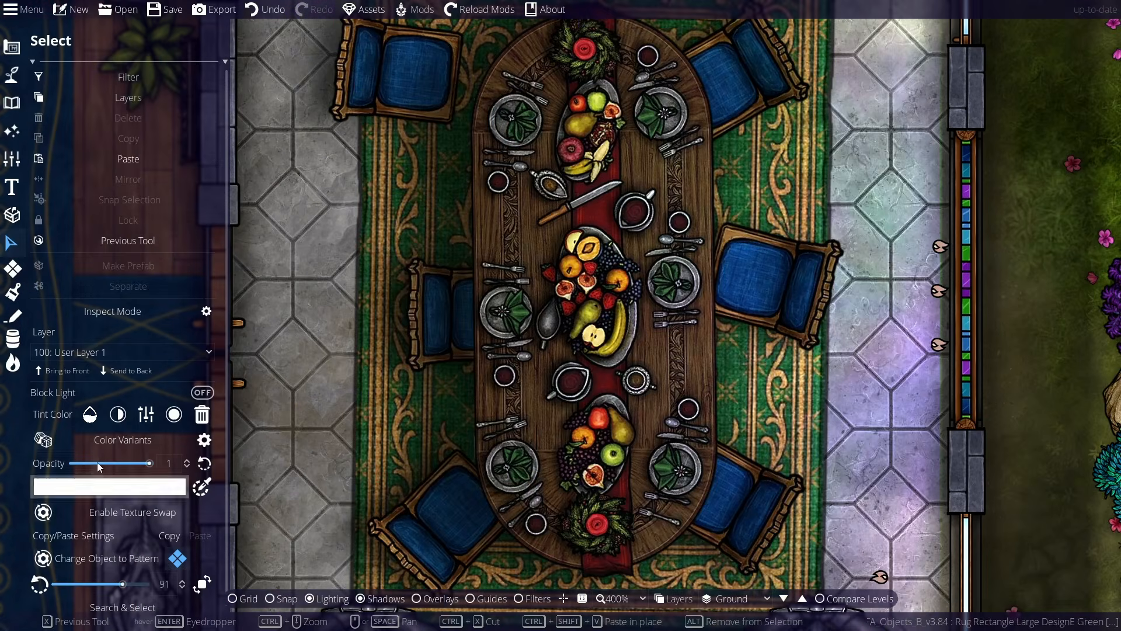
pyautogui.click(91, 72)
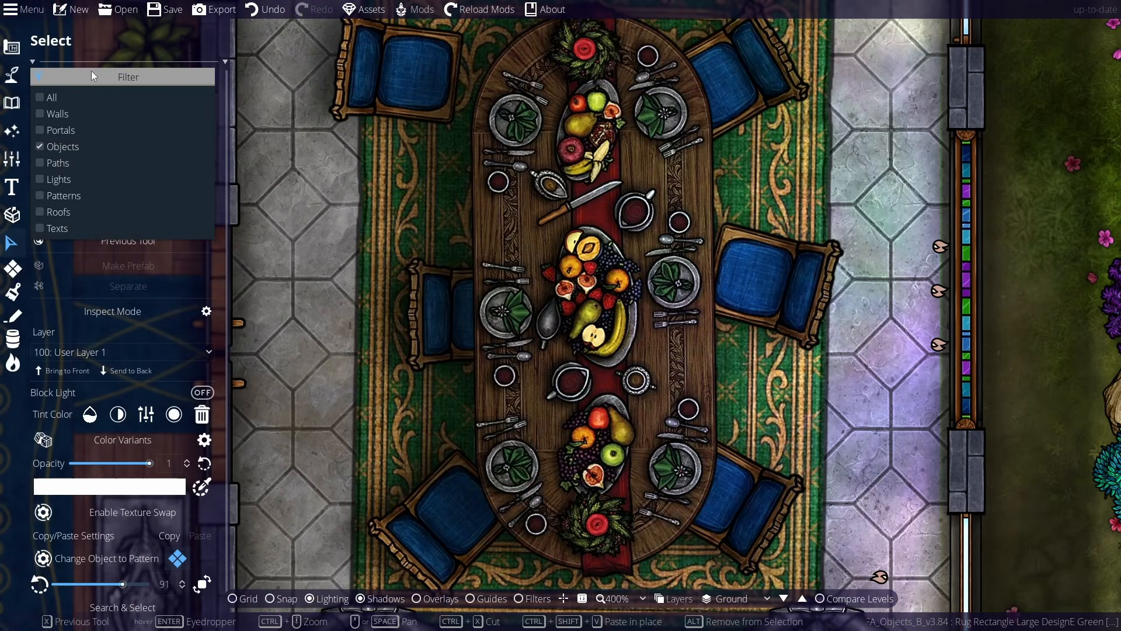
pyautogui.click(38, 145)
pyautogui.click(39, 163)
# Step: Select the shadow paths drawn around the dining table and delete them
pyautogui.scroll(-4, 440, 219)
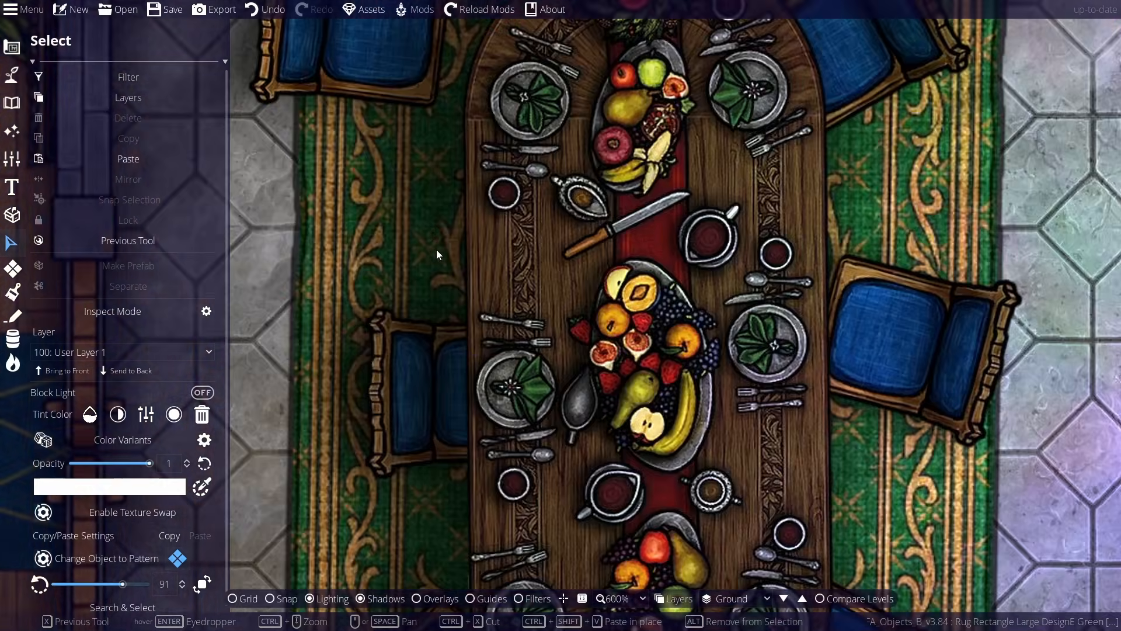
pyautogui.scroll(1, 443, 226)
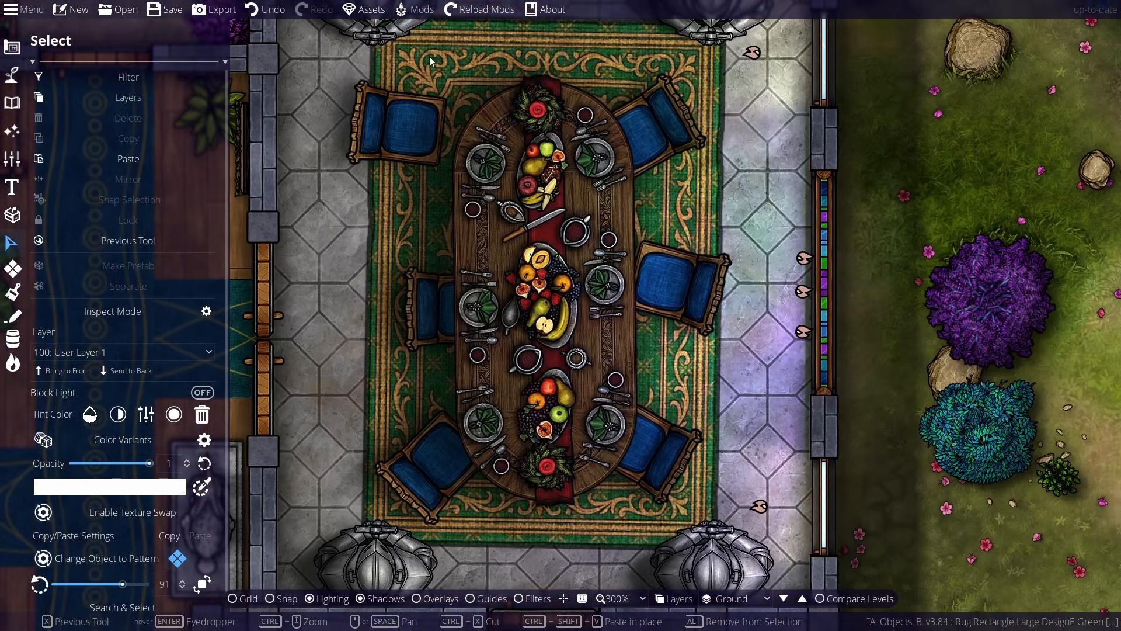
pyautogui.moveTo(428, 57); pyautogui.dragTo(692, 527)
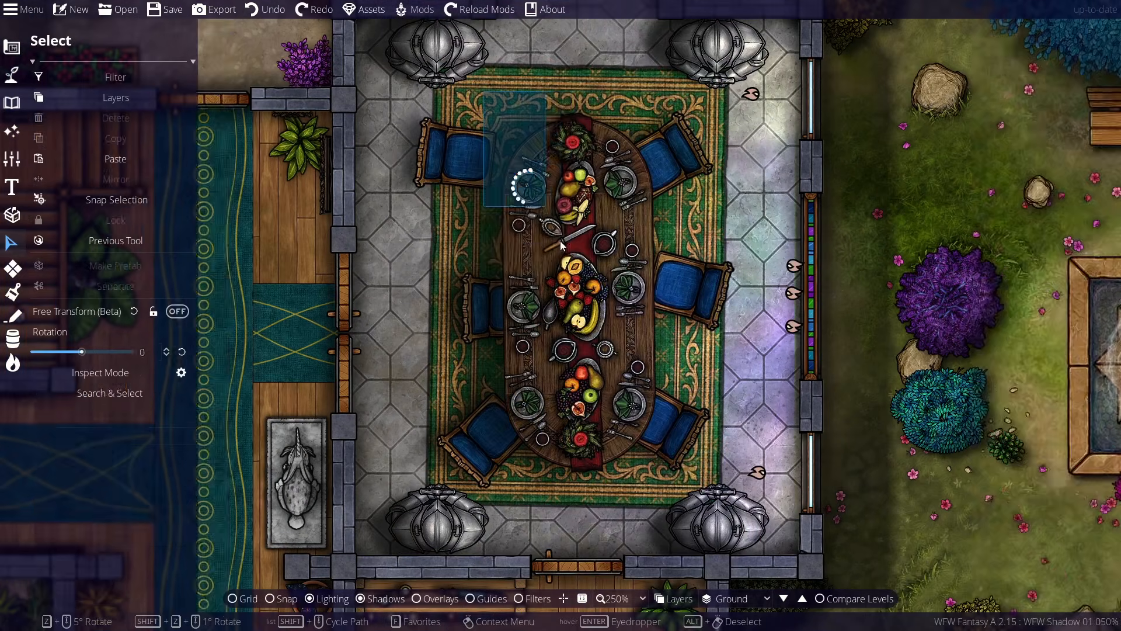
pyautogui.moveTo(484, 91); pyautogui.dragTo(673, 488)
pyautogui.press('Delete')
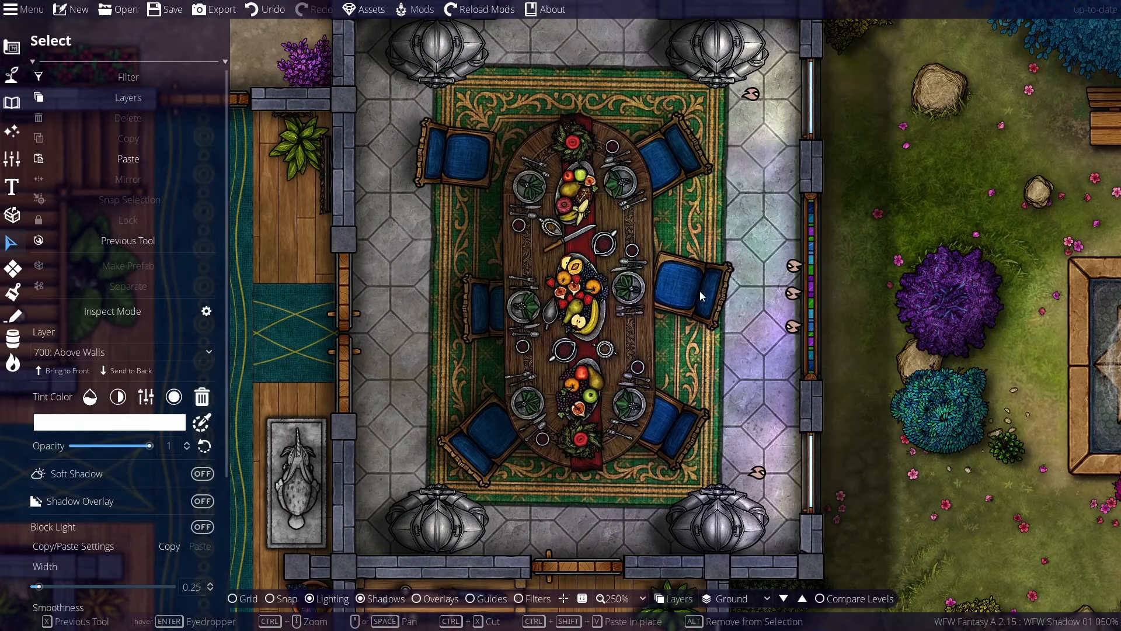
# Step: Compare the Ground level with the Ground No S level, return to Ground, and undo the shadow path deletion
pyautogui.click(803, 603)
pyautogui.click(781, 603)
pyautogui.click(802, 602)
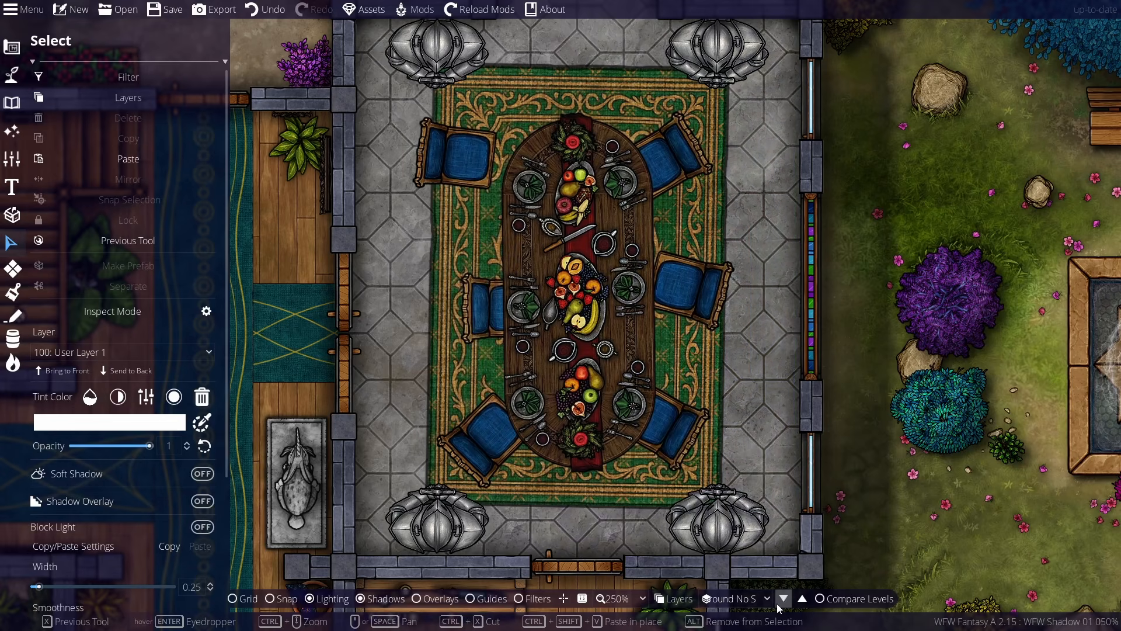
pyautogui.click(779, 604)
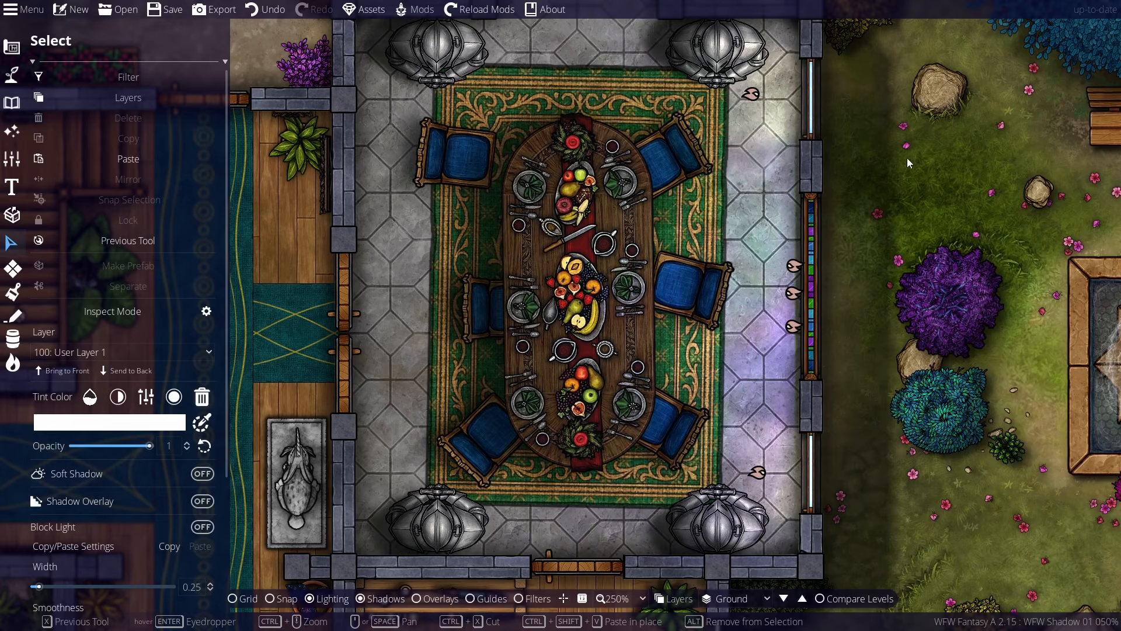
pyautogui.click(961, 162)
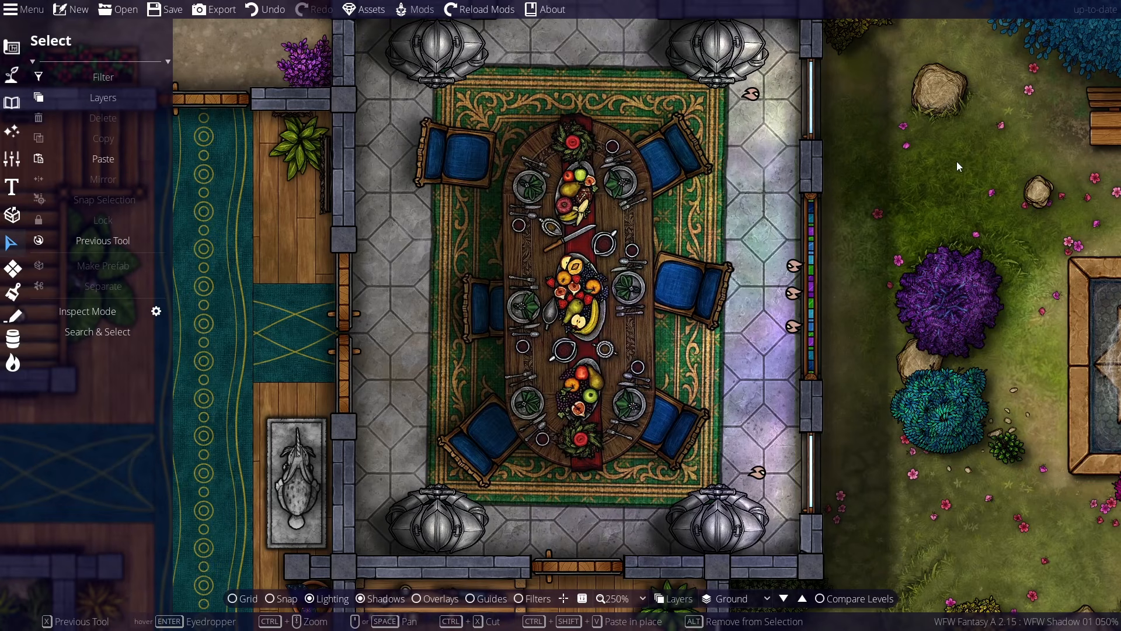
pyautogui.hotkey('ctrl', 'z')
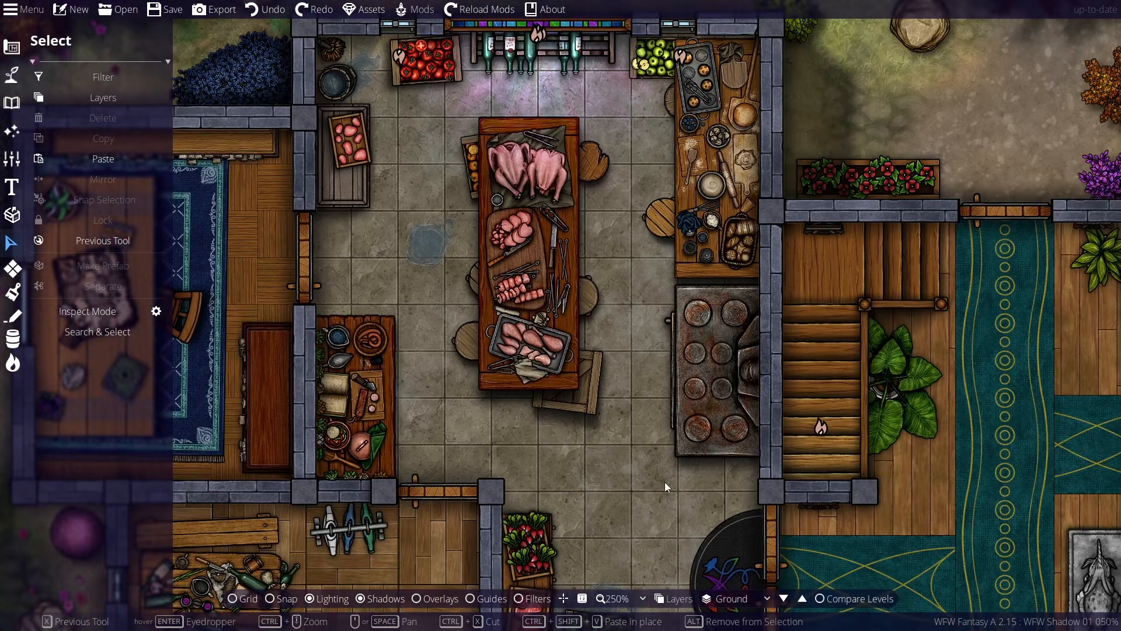
# Step: Select the paths across the kitchen to inspect its drawn shadows, and clear the selection
pyautogui.scroll(-2, 584, 285)
pyautogui.moveTo(389, 44); pyautogui.dragTo(770, 561)
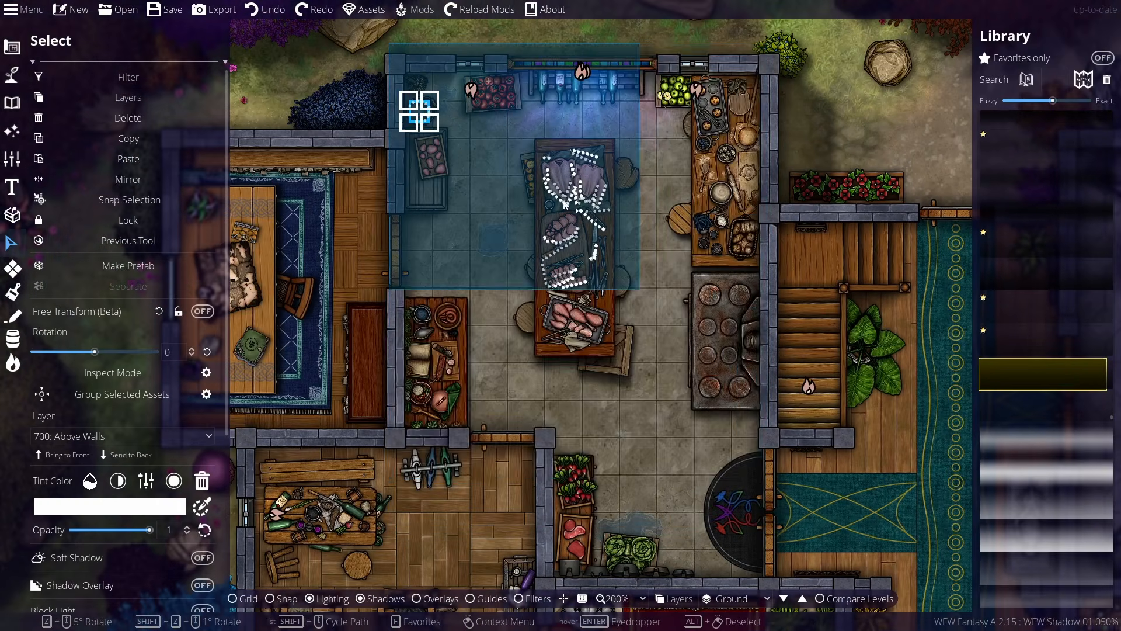
pyautogui.click(679, 485)
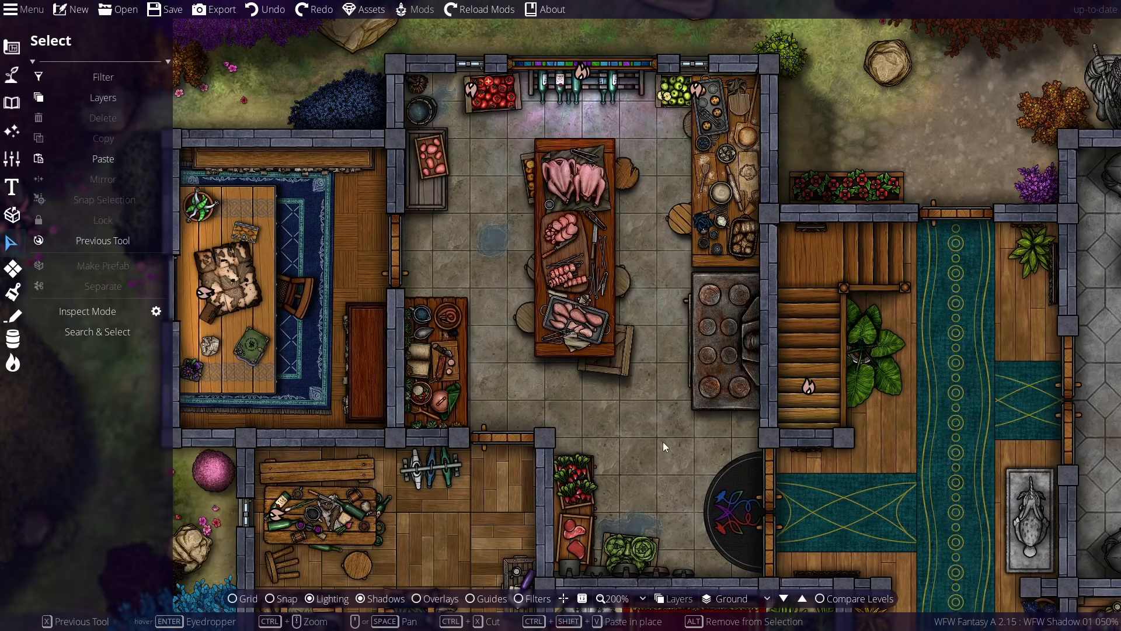
pyautogui.scroll(2, 586, 279)
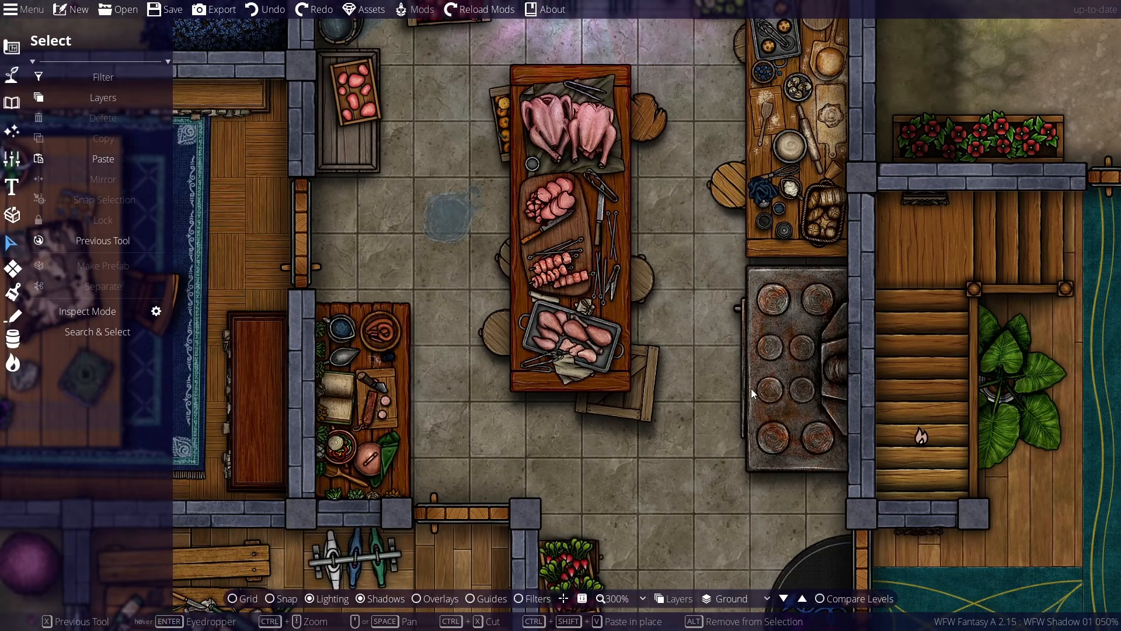
# Step: Select the item beneath the purple book in the armchair room and switch its soft shadow off and back on
pyautogui.scroll(-2, 653, 374)
pyautogui.moveTo(652, 447); pyautogui.dragTo(639, 159)
pyautogui.scroll(-1, 290, 271)
pyautogui.moveTo(686, 455); pyautogui.dragTo(348, 325)
pyautogui.scroll(6, 713, 299)
pyautogui.scroll(-3, 706, 297)
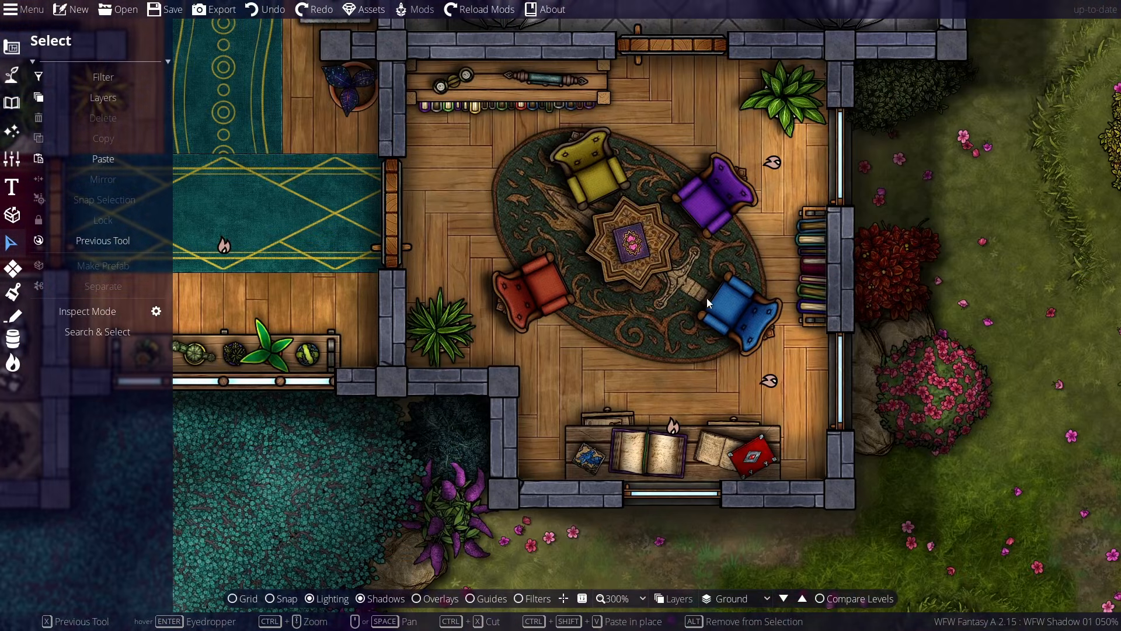
pyautogui.scroll(2, 634, 263)
pyautogui.moveTo(653, 282); pyautogui.dragTo(602, 343)
pyautogui.click(603, 343)
pyautogui.click(201, 250)
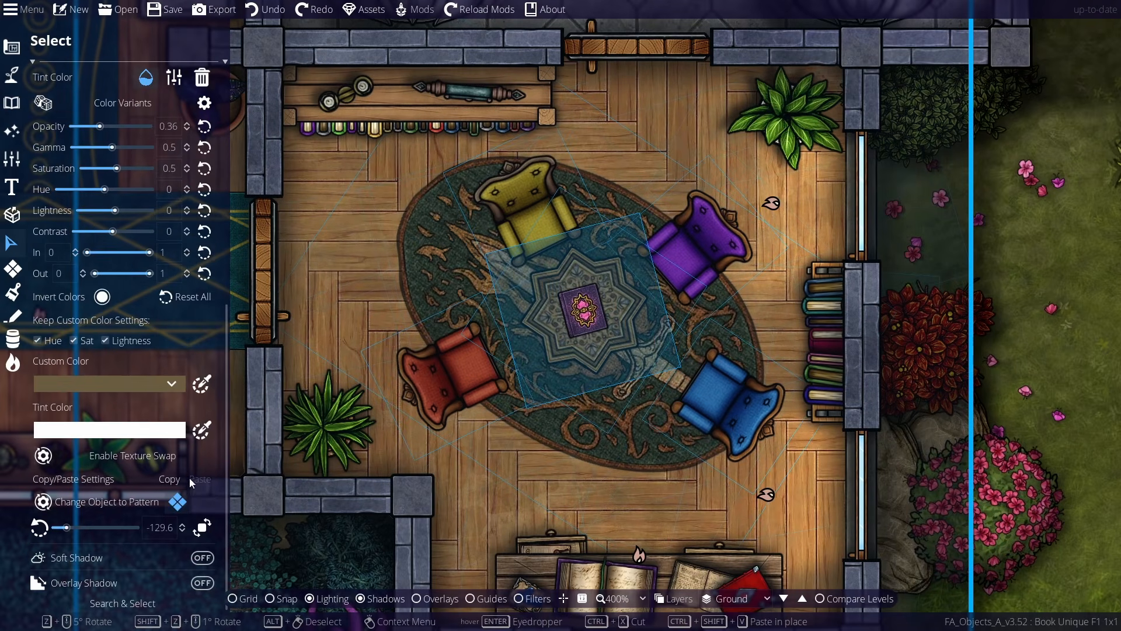
pyautogui.click(202, 557)
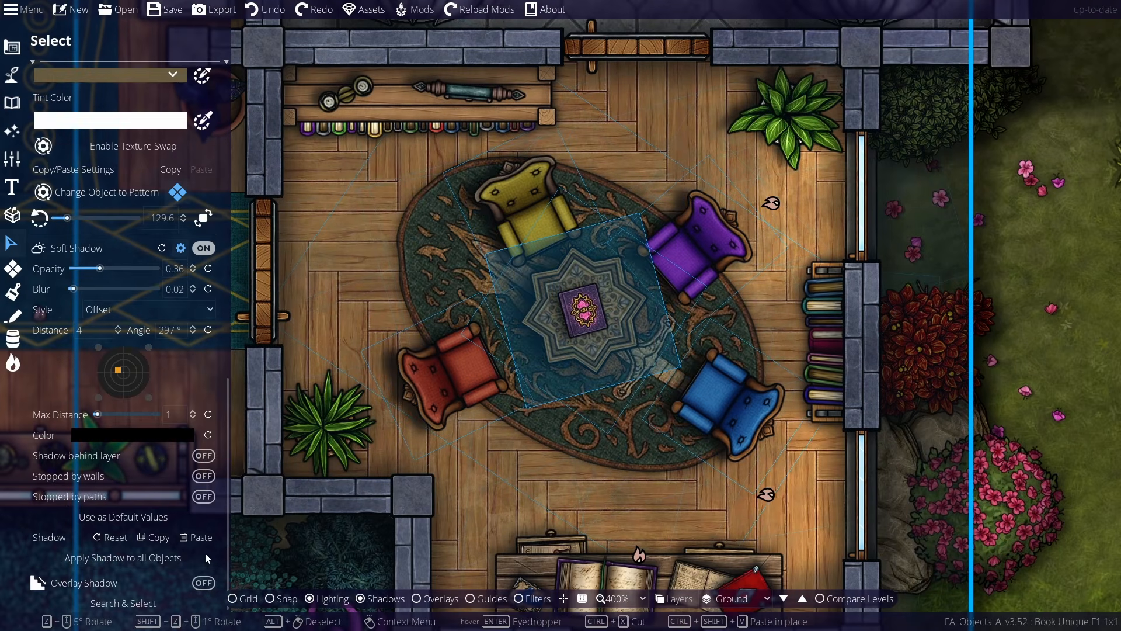
pyautogui.press('Escape')
# Step: Set the soft shadow of the green potted plant in the red-carpeted room to opacity 0.54 and blur 0.48
pyautogui.scroll(-4, 608, 320)
pyautogui.moveTo(630, 474); pyautogui.dragTo(570, 437)
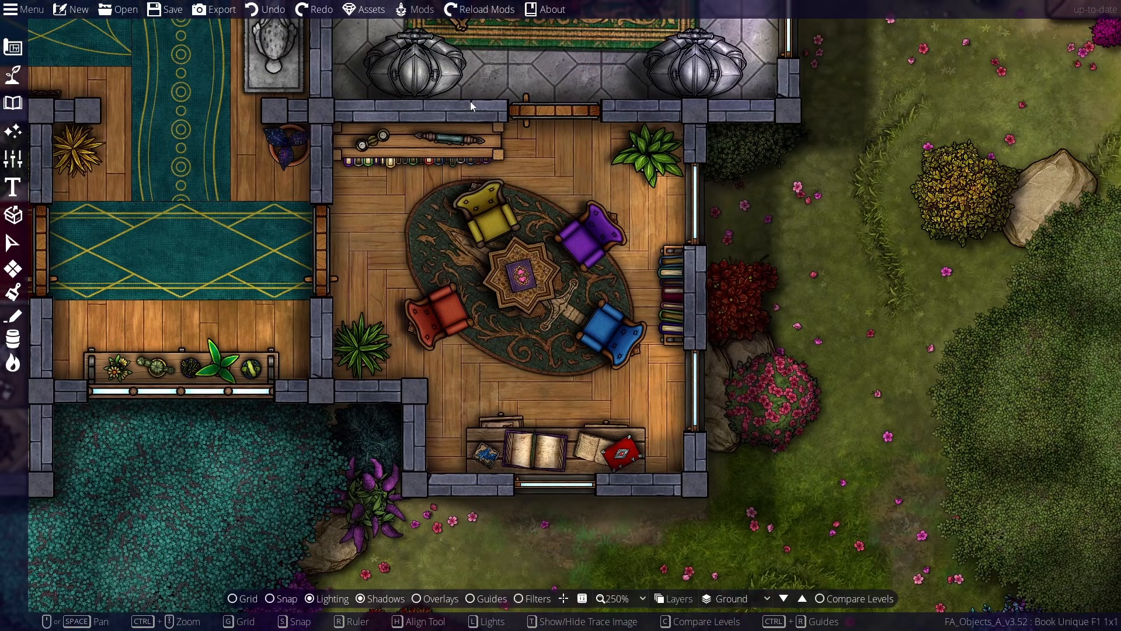
pyautogui.scroll(4, 494, 156)
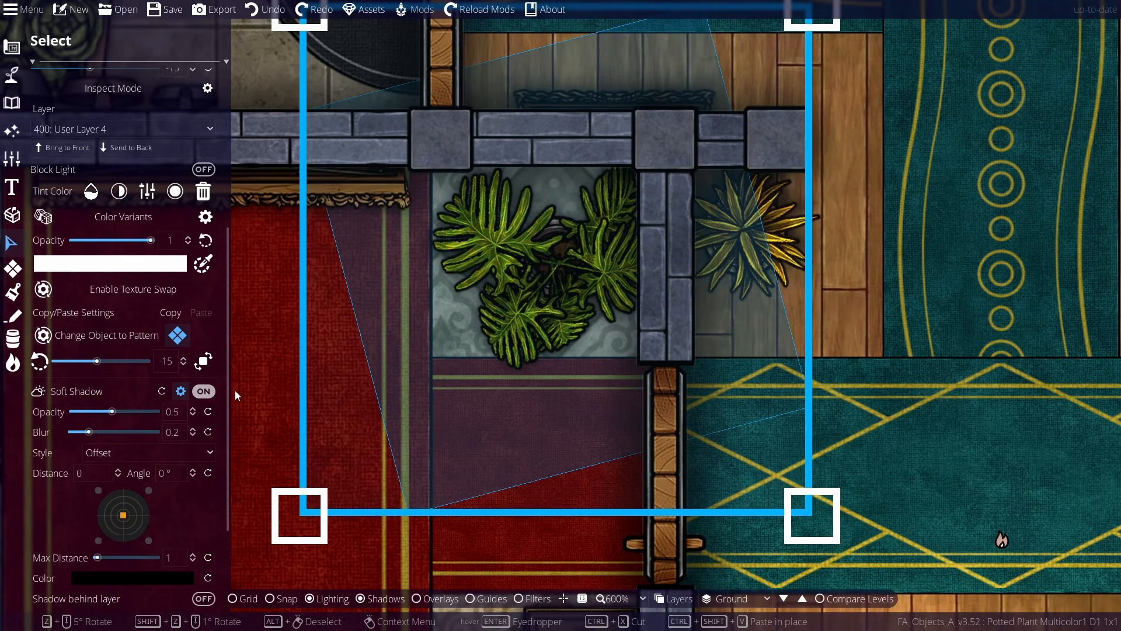
pyautogui.moveTo(114, 411); pyautogui.dragTo(106, 435)
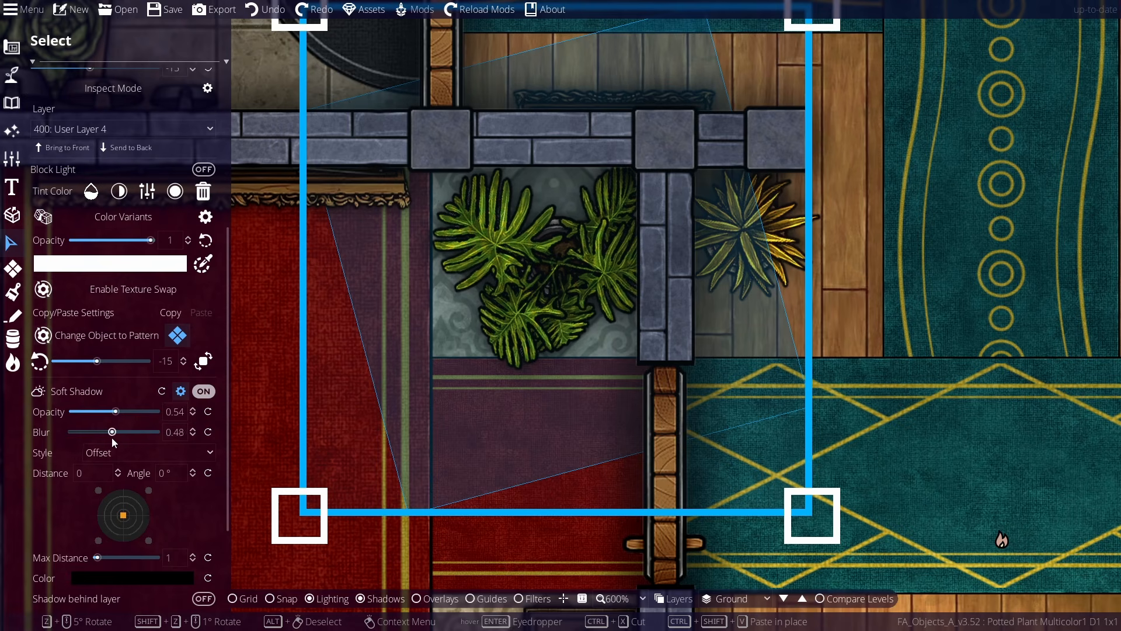
pyautogui.press('Escape')
pyautogui.scroll(-4, 549, 300)
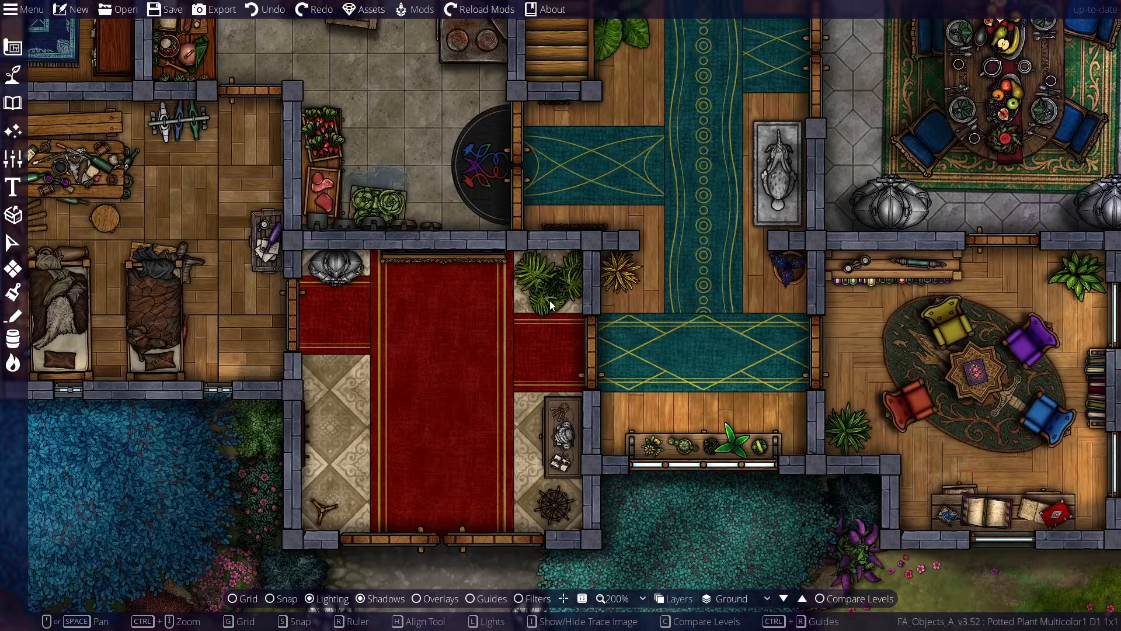
pyautogui.scroll(2, 549, 299)
pyautogui.scroll(-2, 552, 295)
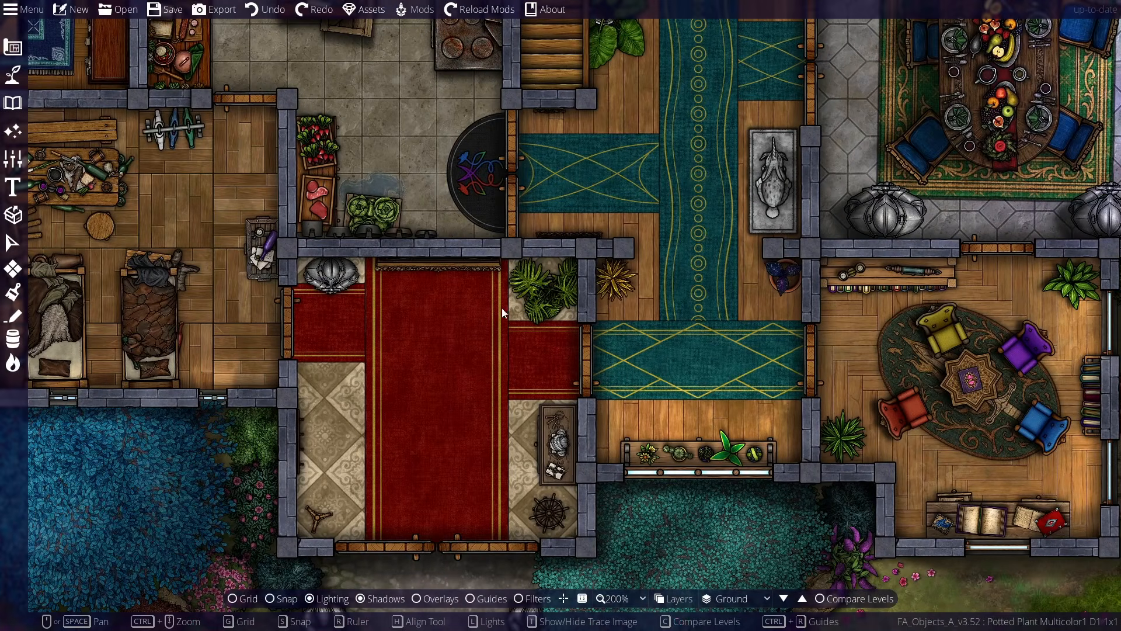
pyautogui.moveTo(492, 489); pyautogui.dragTo(496, 276)
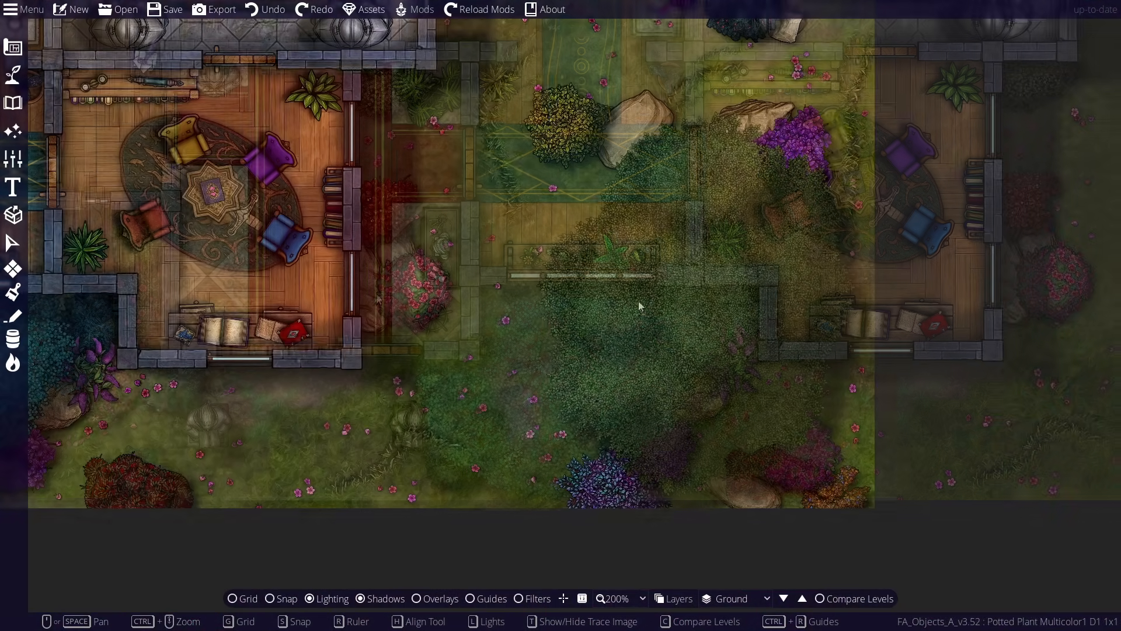
# Step: Select the large green tree and set its soft shadow to an angle of 312° and a max distance of 2.2
pyautogui.scroll(1, 559, 303)
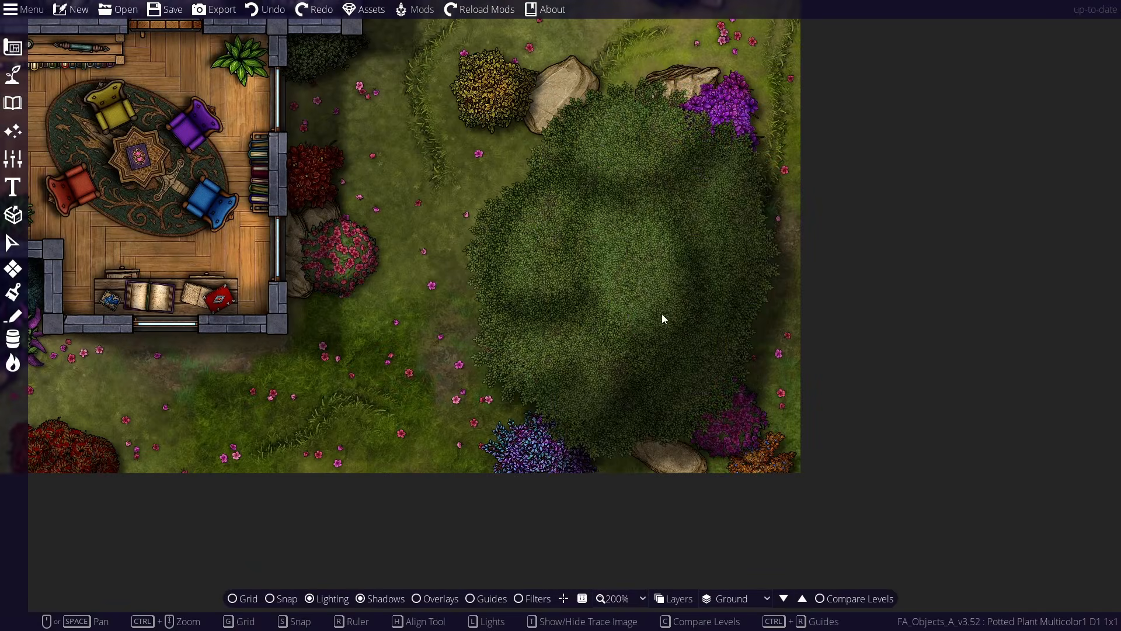
pyautogui.press('v')
pyautogui.click(667, 271)
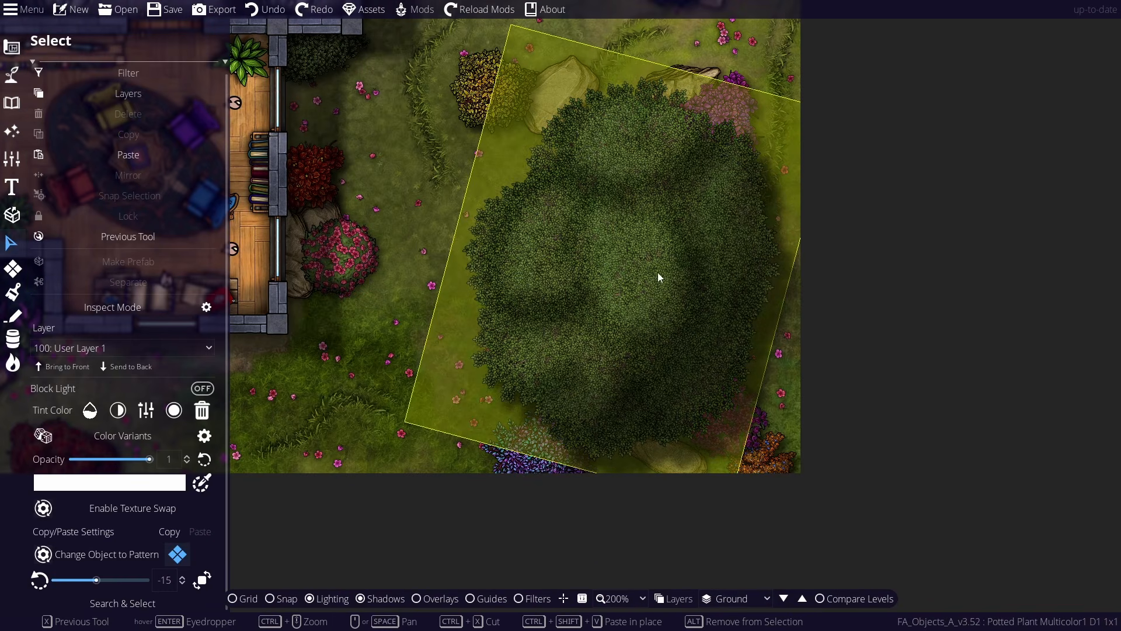
pyautogui.click(626, 281)
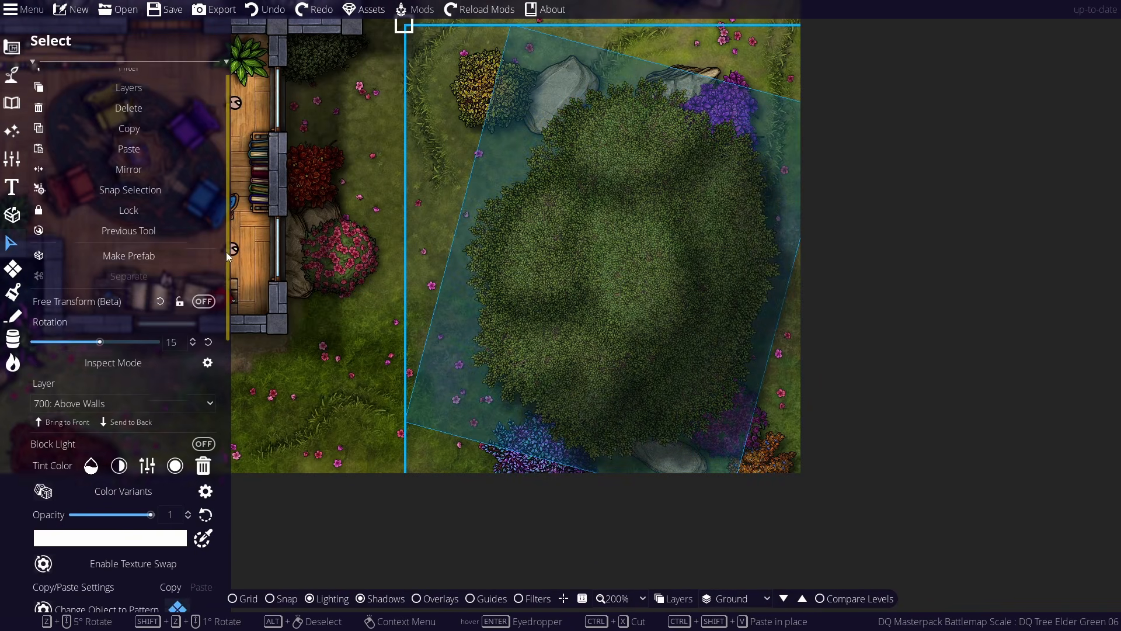
pyautogui.moveTo(228, 257); pyautogui.dragTo(229, 502)
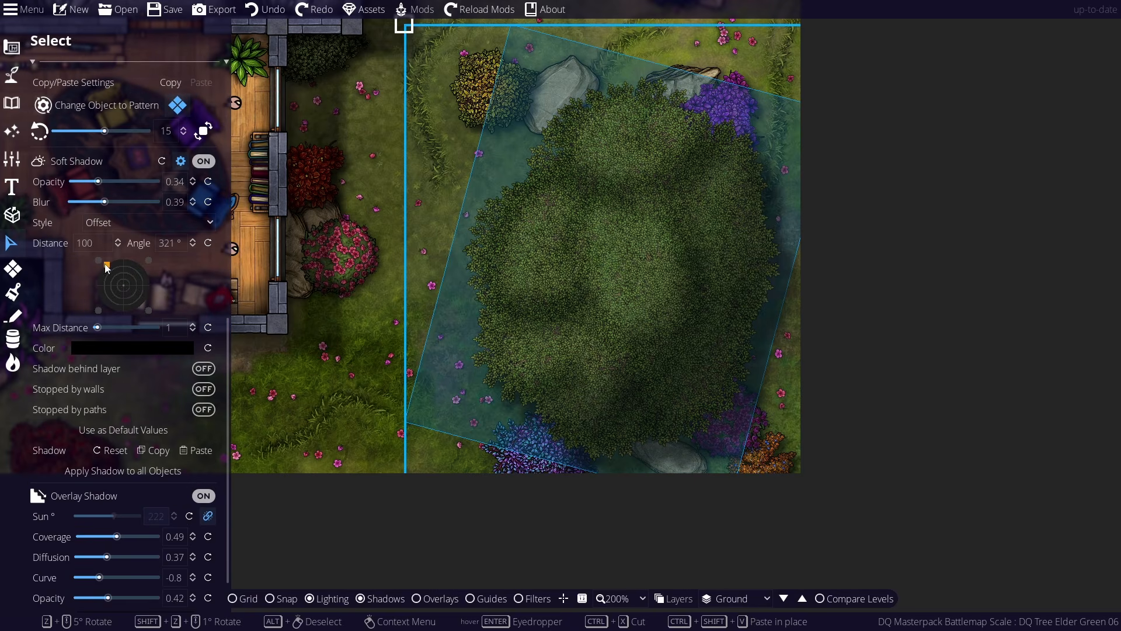
pyautogui.moveTo(106, 268)
pyautogui.mouseDown()
pyautogui.moveTo(97, 283)
pyautogui.moveTo(104, 267)
pyautogui.mouseUp()
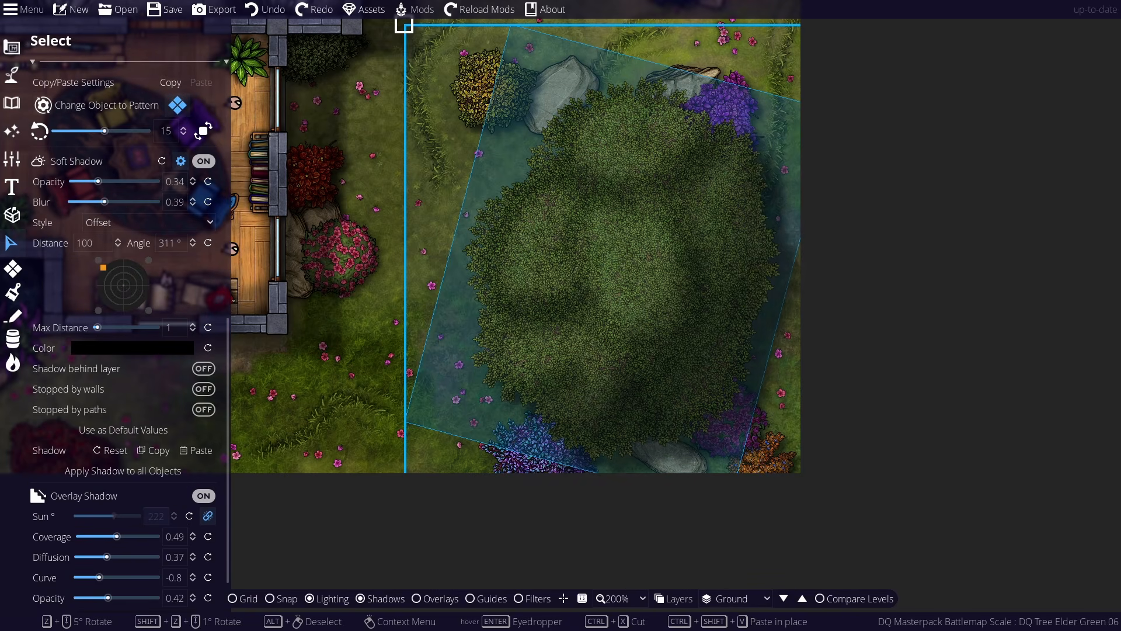
pyautogui.moveTo(98, 328); pyautogui.dragTo(99, 329)
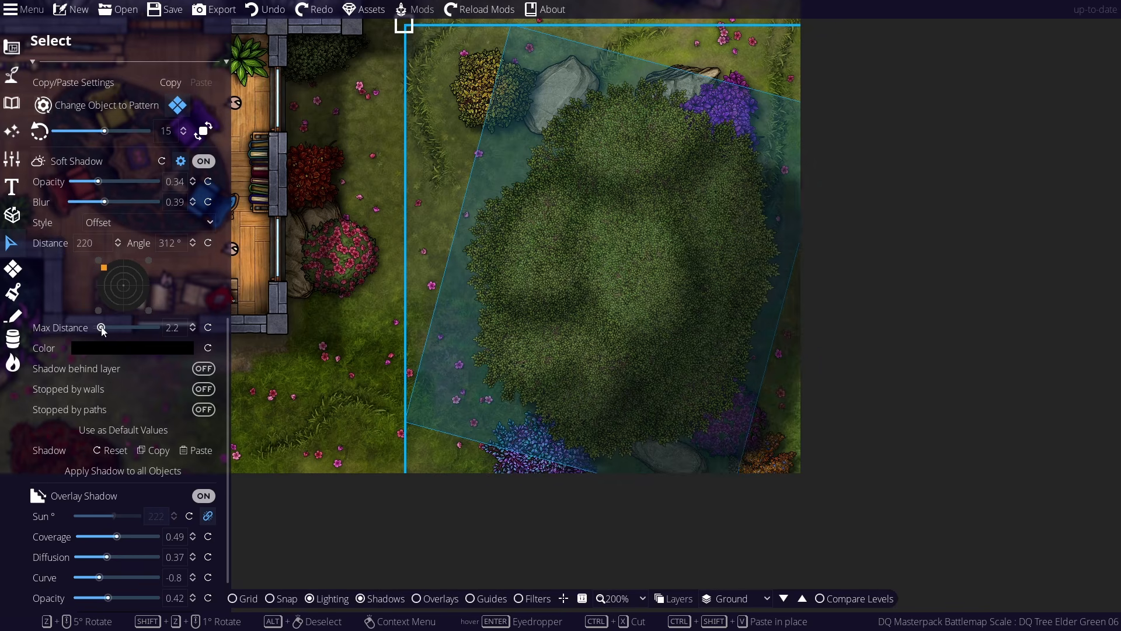
# Step: Switch the green tree's overlay shadow off and back on, and clear the selection
pyautogui.moveTo(230, 311); pyautogui.dragTo(230, 566)
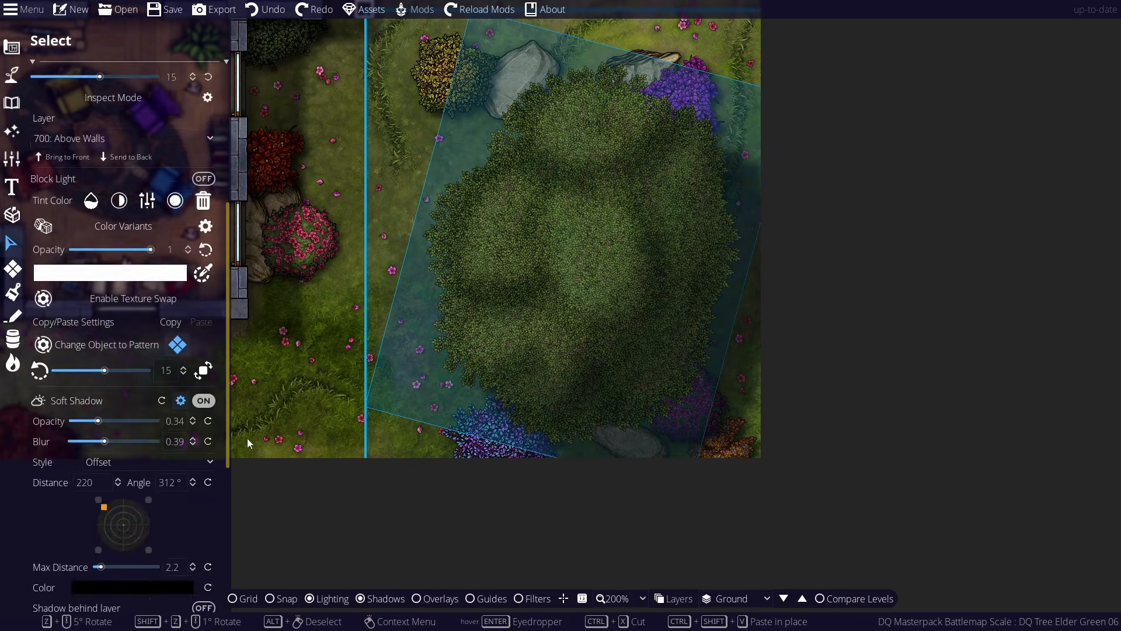
pyautogui.click(202, 486)
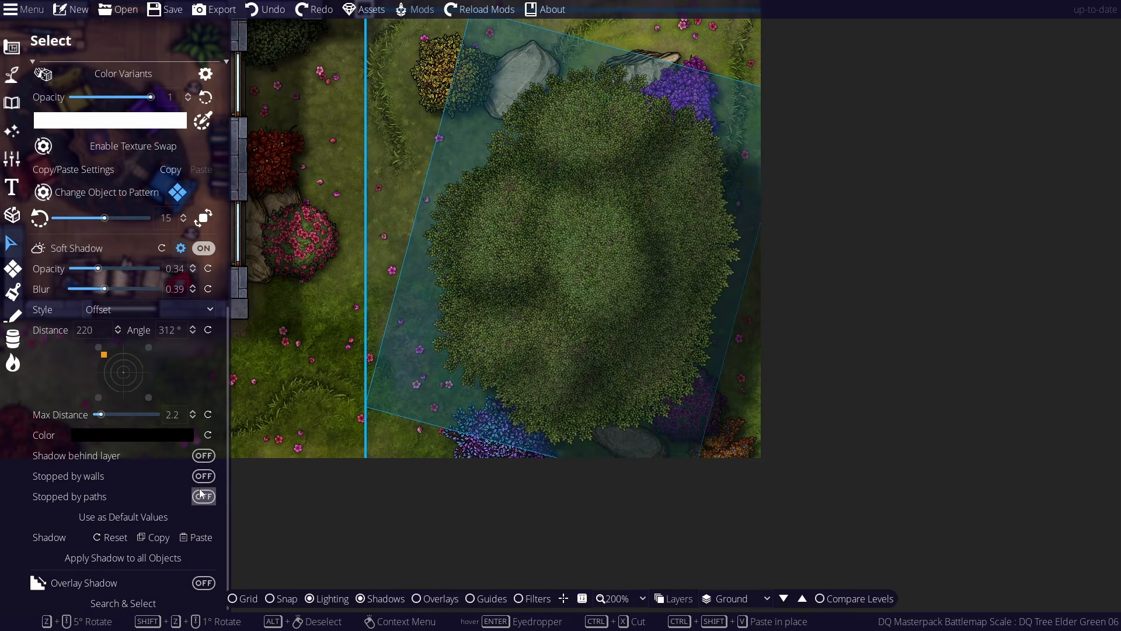
pyautogui.click(202, 582)
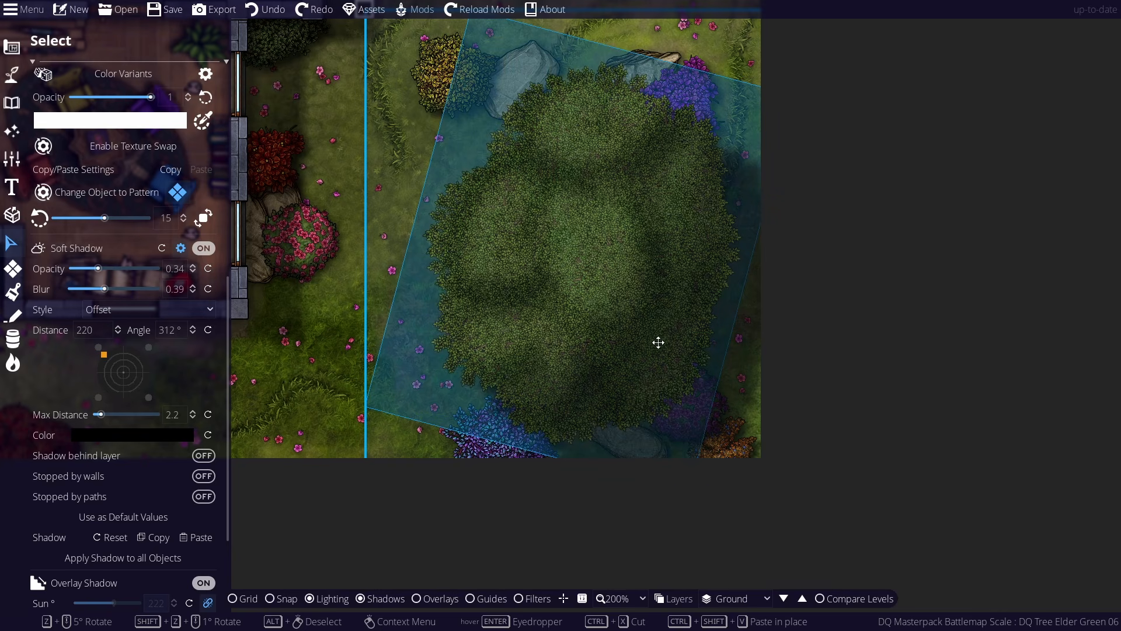
pyautogui.click(917, 441)
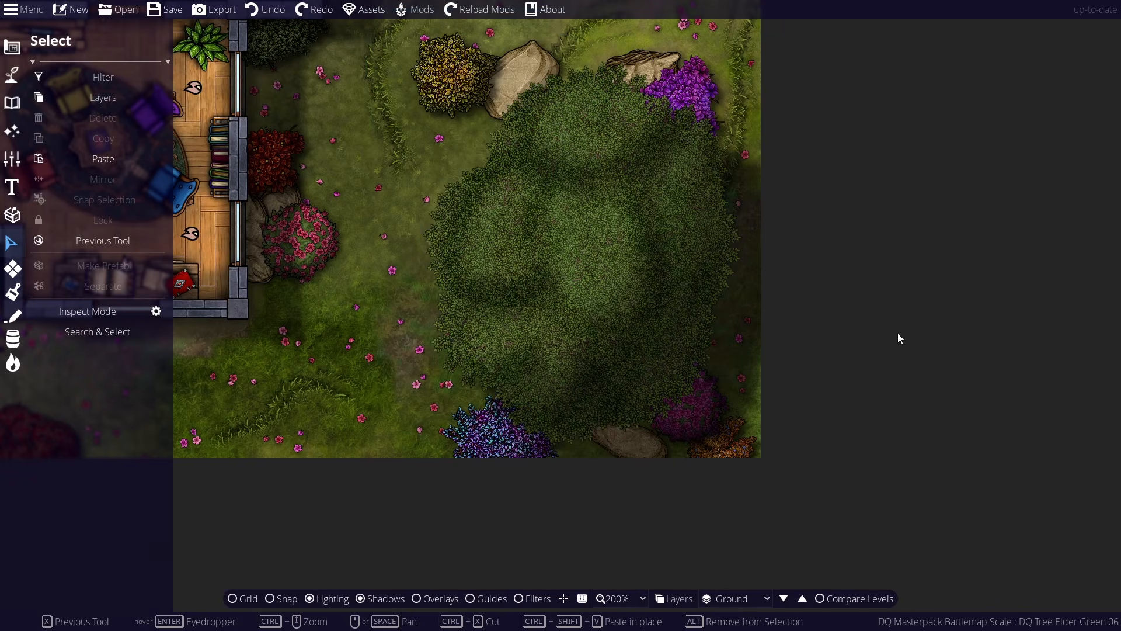
# Step: Select the paths across the green tree to inspect its drawn shadows, and clear the selection
pyautogui.moveTo(776, 45); pyautogui.dragTo(401, 475)
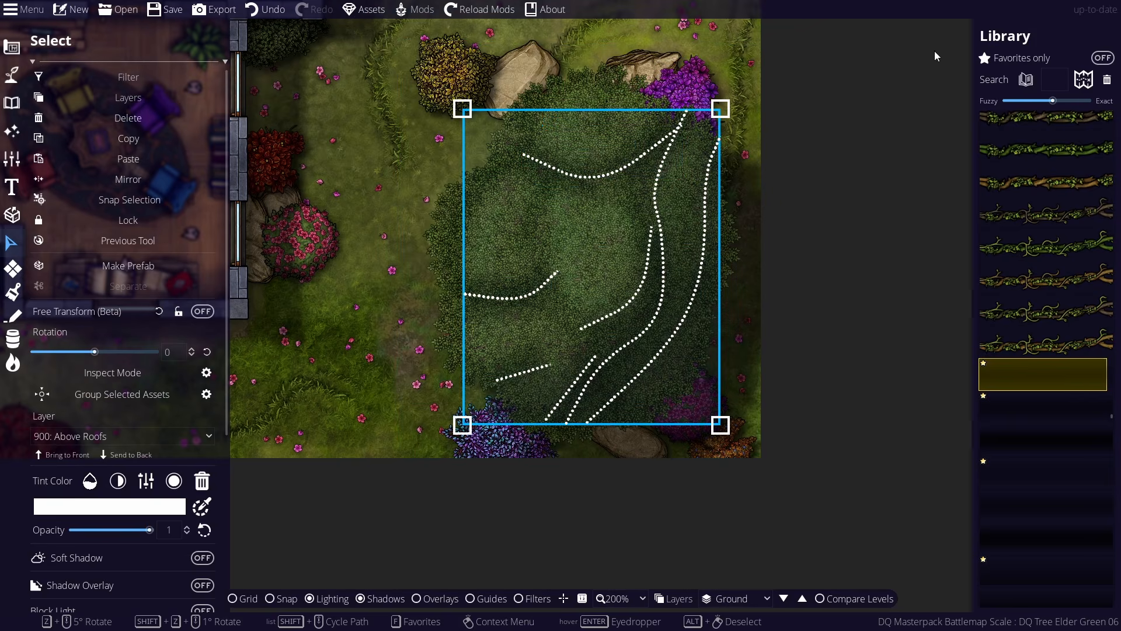
pyautogui.click(865, 87)
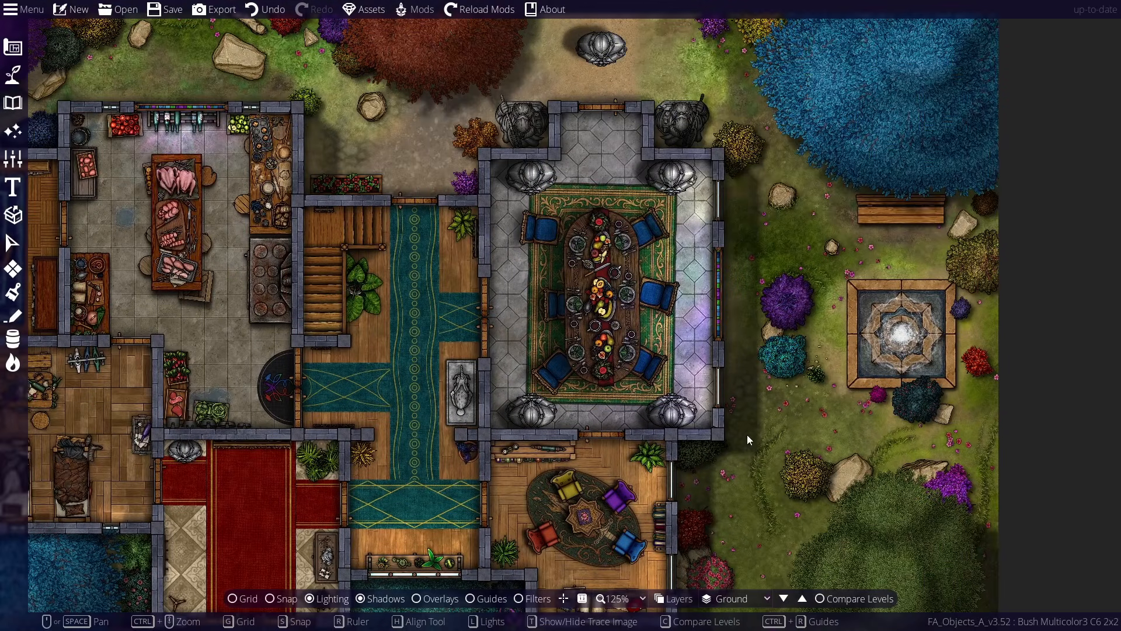
# Step: Filter the selection to patterns and select the dark shadow pattern surrounding the house beside the dining room
pyautogui.moveTo(747, 435); pyautogui.dragTo(769, 307)
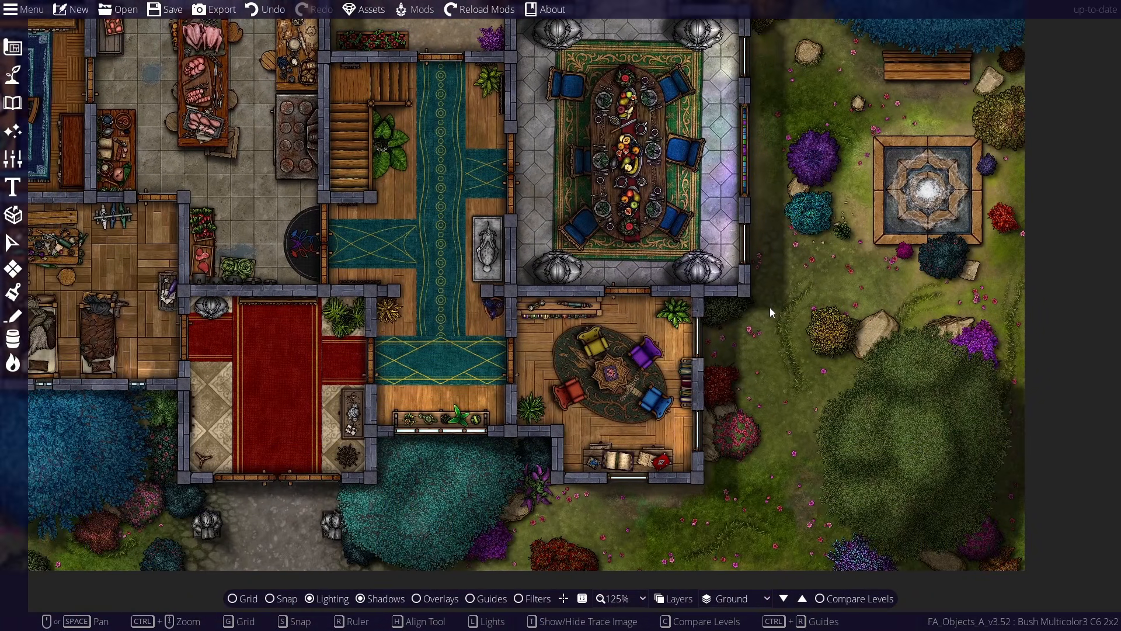
pyautogui.scroll(-1, 685, 317)
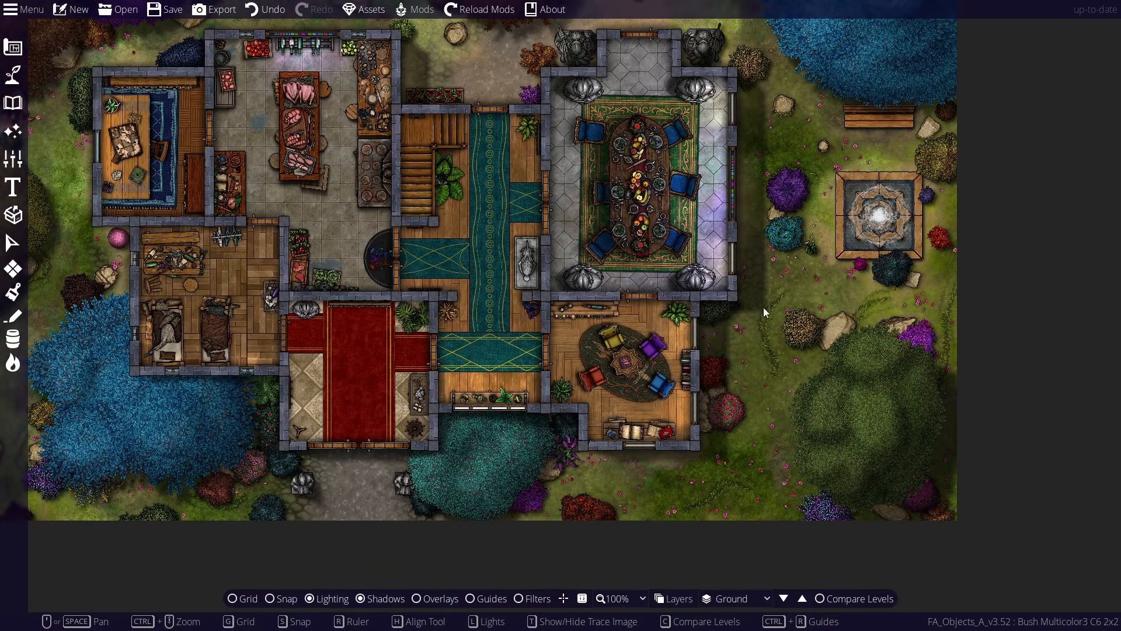
pyautogui.scroll(1, 738, 376)
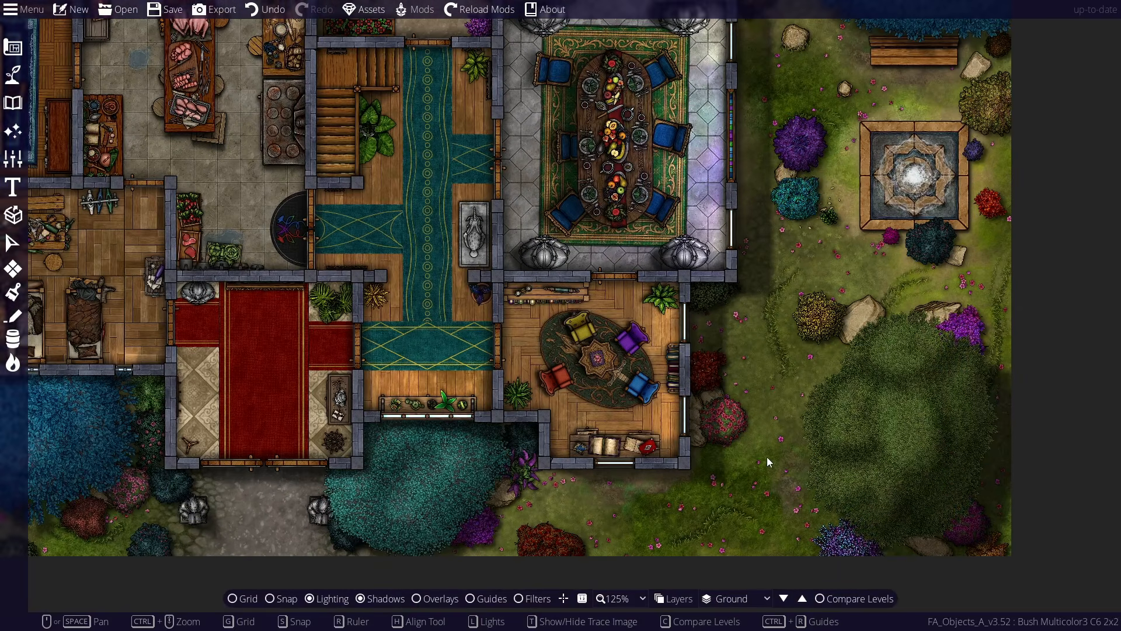
pyautogui.moveTo(743, 266); pyautogui.dragTo(704, 247)
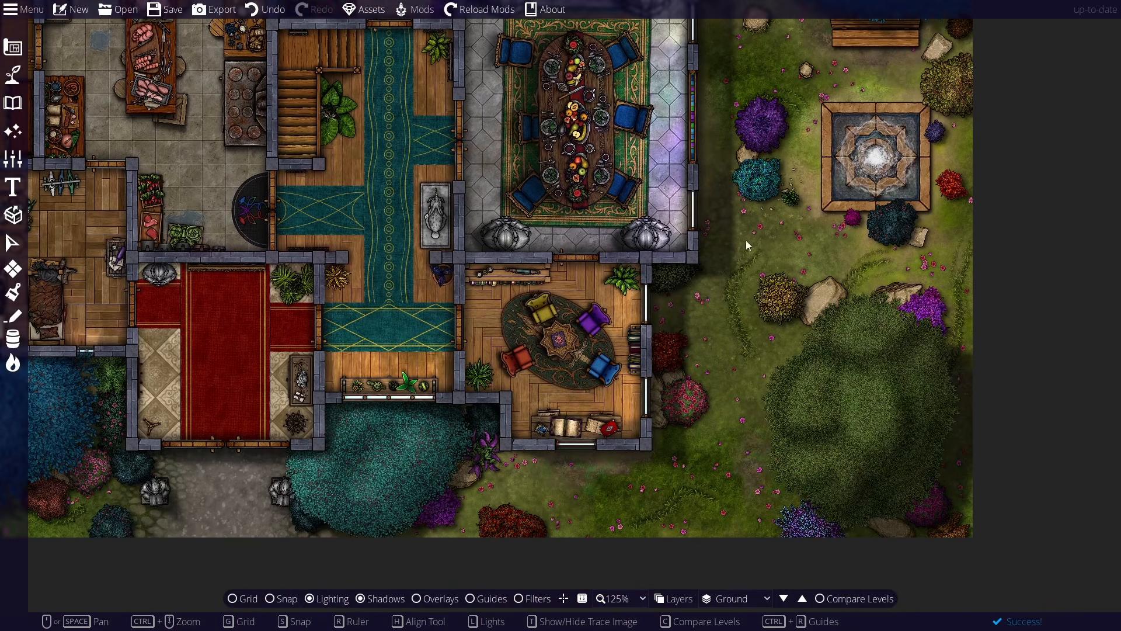
pyautogui.moveTo(235, 150); pyautogui.dragTo(280, 227)
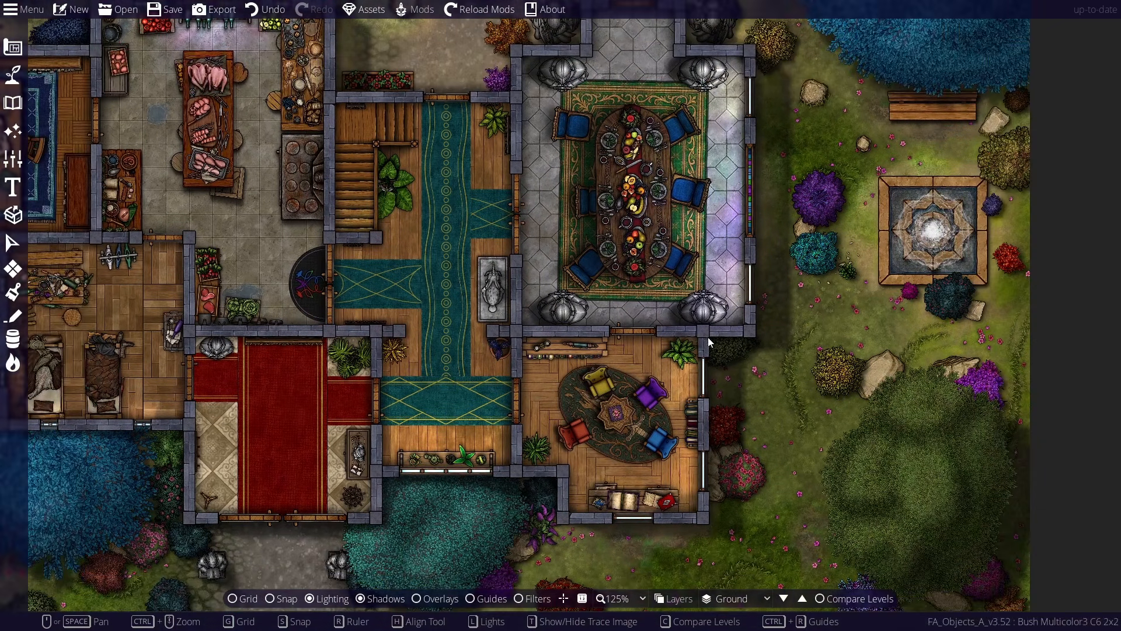
pyautogui.moveTo(531, 345); pyautogui.dragTo(506, 281)
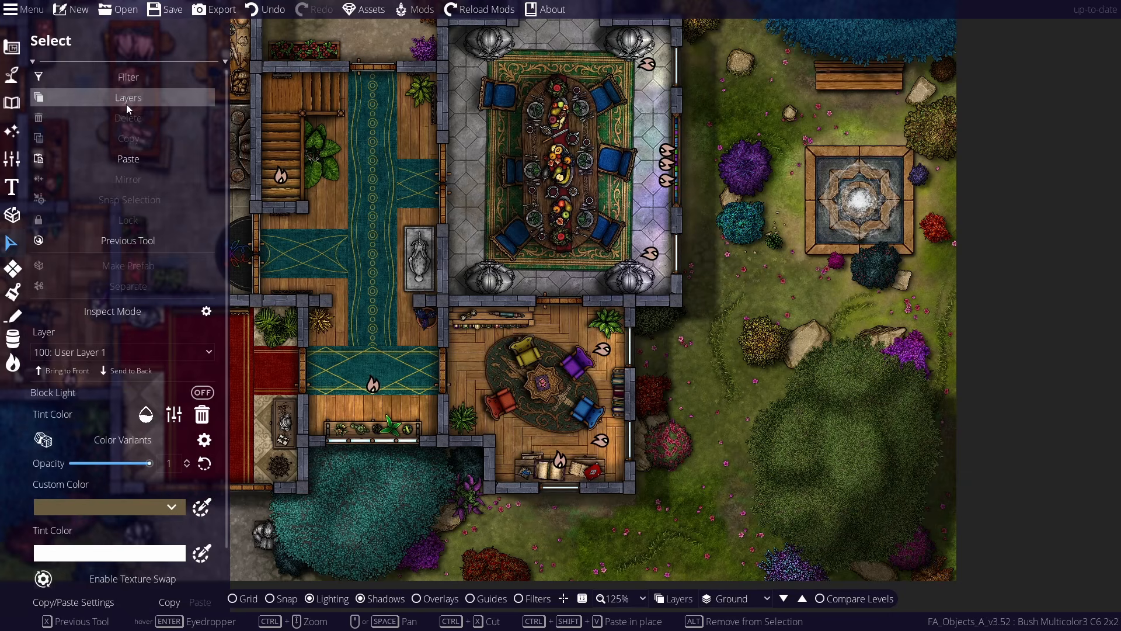
pyautogui.click(124, 76)
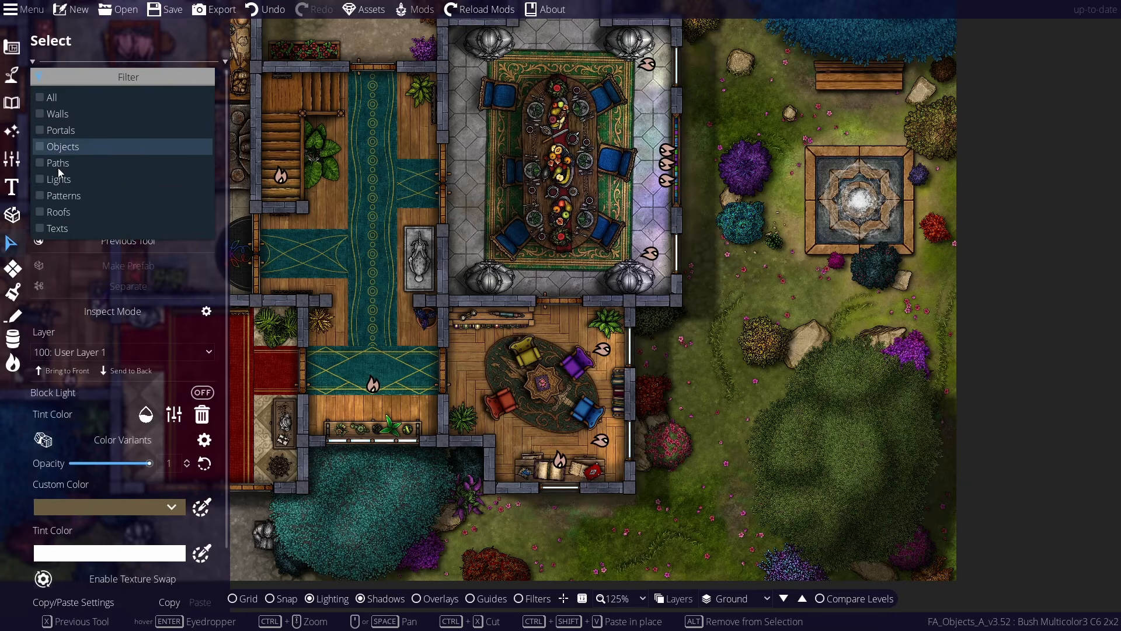
pyautogui.click(58, 195)
pyautogui.click(707, 293)
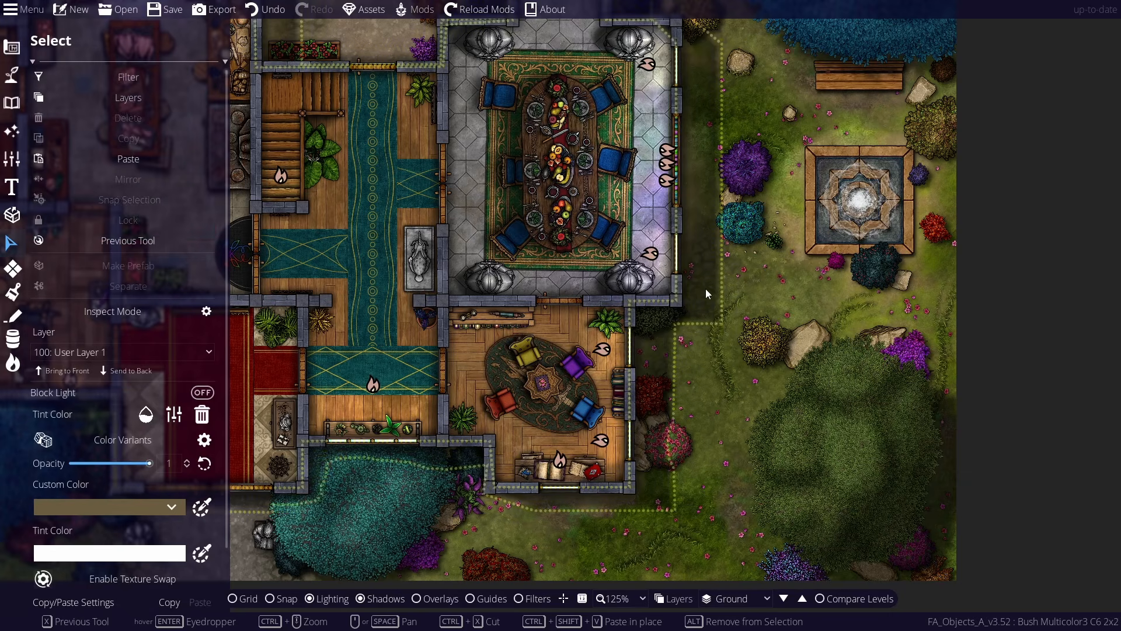
pyautogui.click(706, 289)
# Step: Move the shadow pattern away from the house walls into the garden to inspect its edge and blur settings
pyautogui.moveTo(743, 506); pyautogui.dragTo(942, 427)
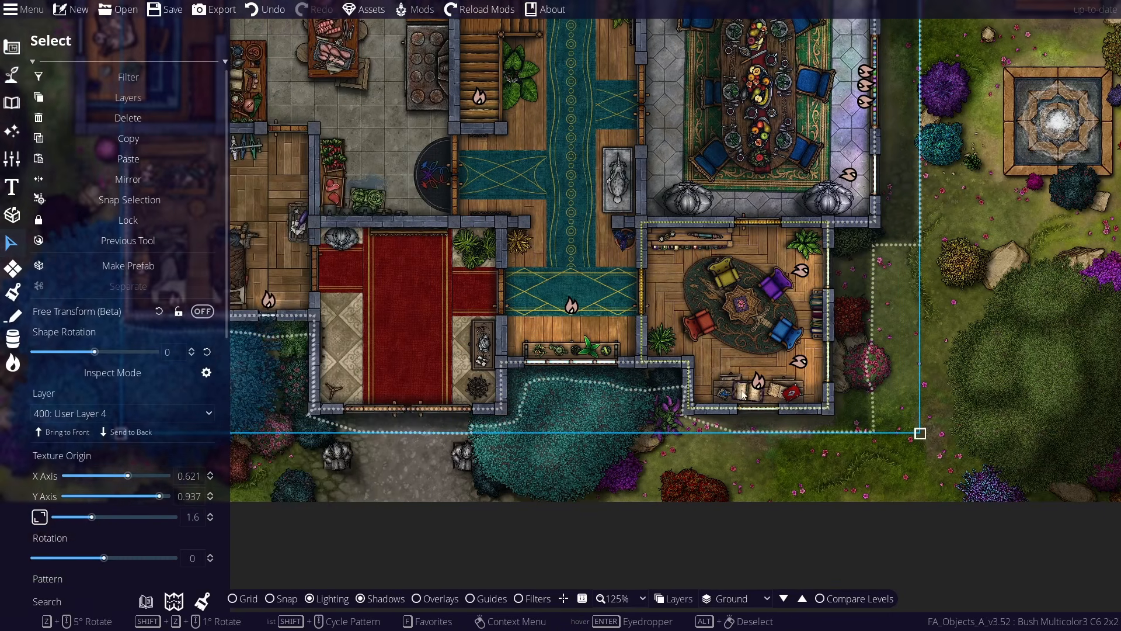
pyautogui.scroll(-2, 745, 376)
pyautogui.scroll(-1, 745, 376)
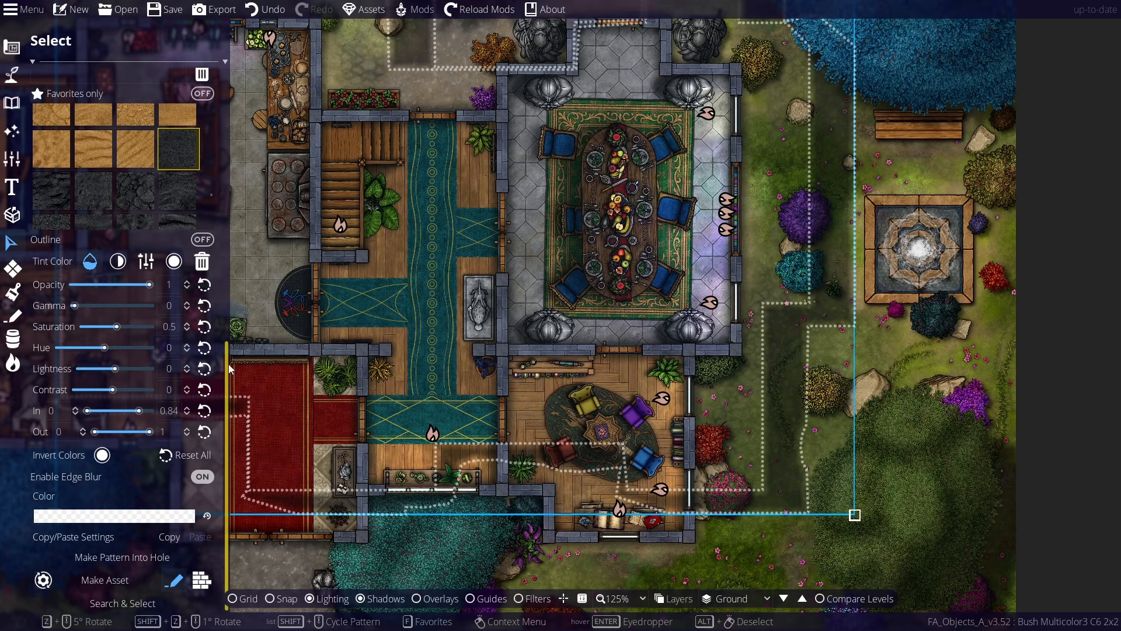
pyautogui.moveTo(227, 378)
pyautogui.mouseDown()
pyautogui.moveTo(228, 339)
pyautogui.moveTo(217, 377)
pyautogui.mouseUp()
pyautogui.click(384, 424)
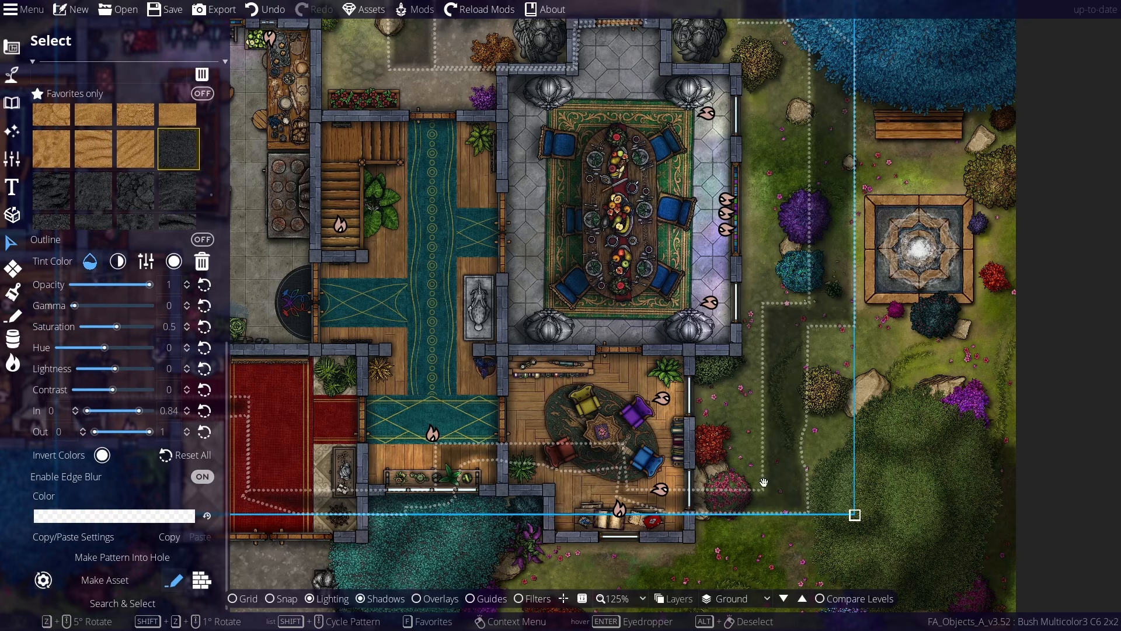
pyautogui.scroll(3, 834, 408)
pyautogui.scroll(3, 687, 430)
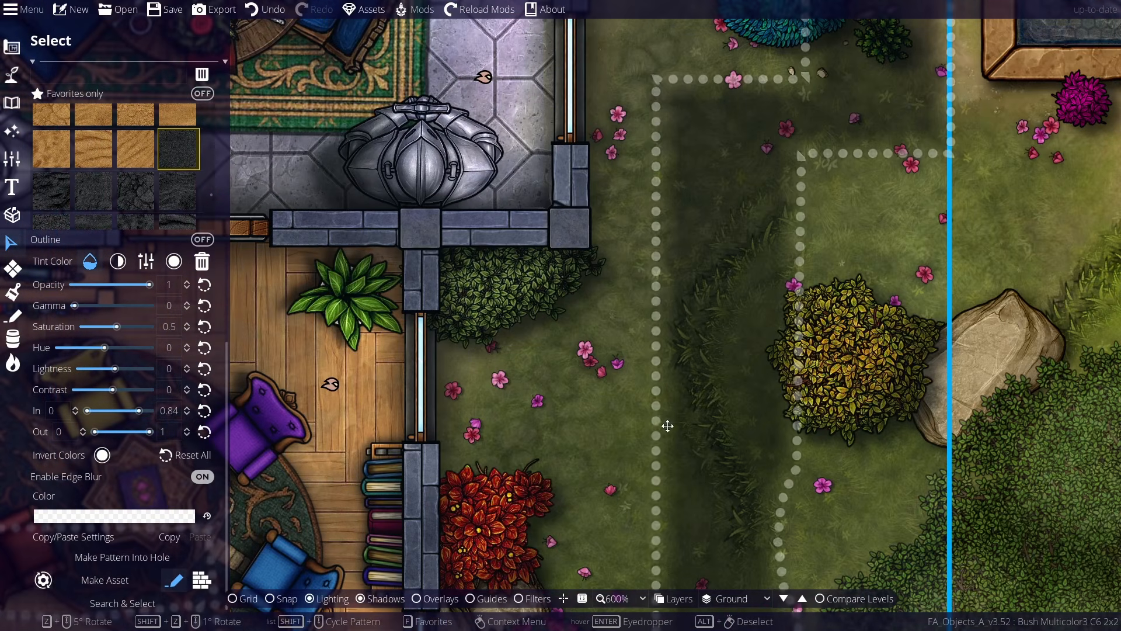
# Step: Switch off the displaced shadow pattern's edge blur and clear the selection
pyautogui.click(198, 476)
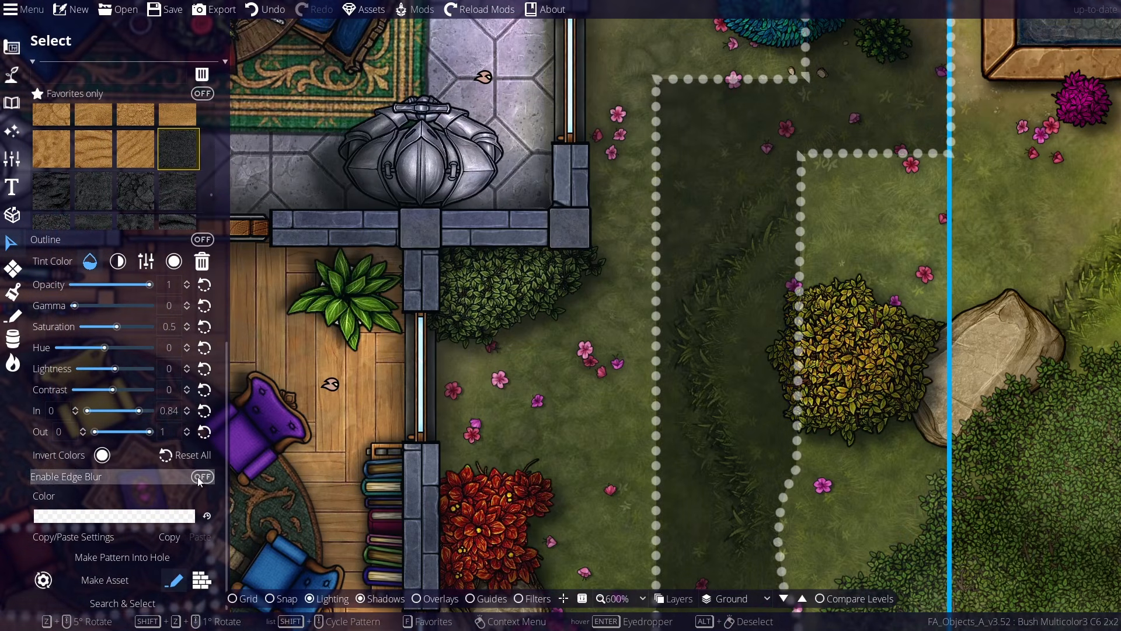
pyautogui.click(1027, 204)
pyautogui.click(757, 207)
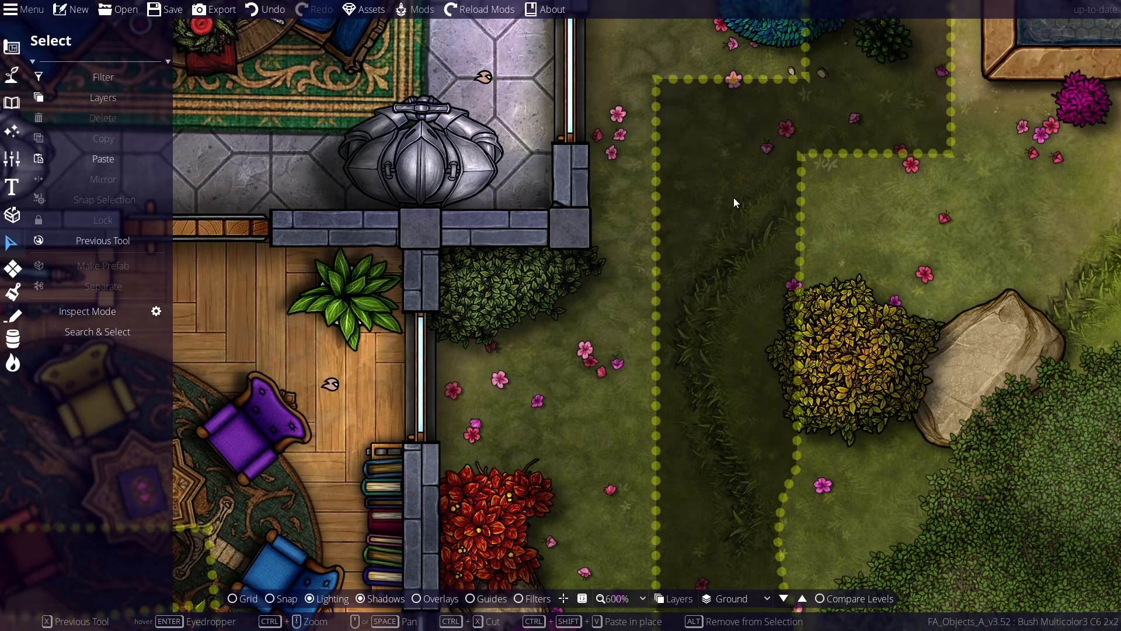
pyautogui.click(1022, 204)
# Step: Return the shadow pattern to its place along the house walls and clear the selection
pyautogui.click(710, 166)
pyautogui.scroll(-4, 712, 175)
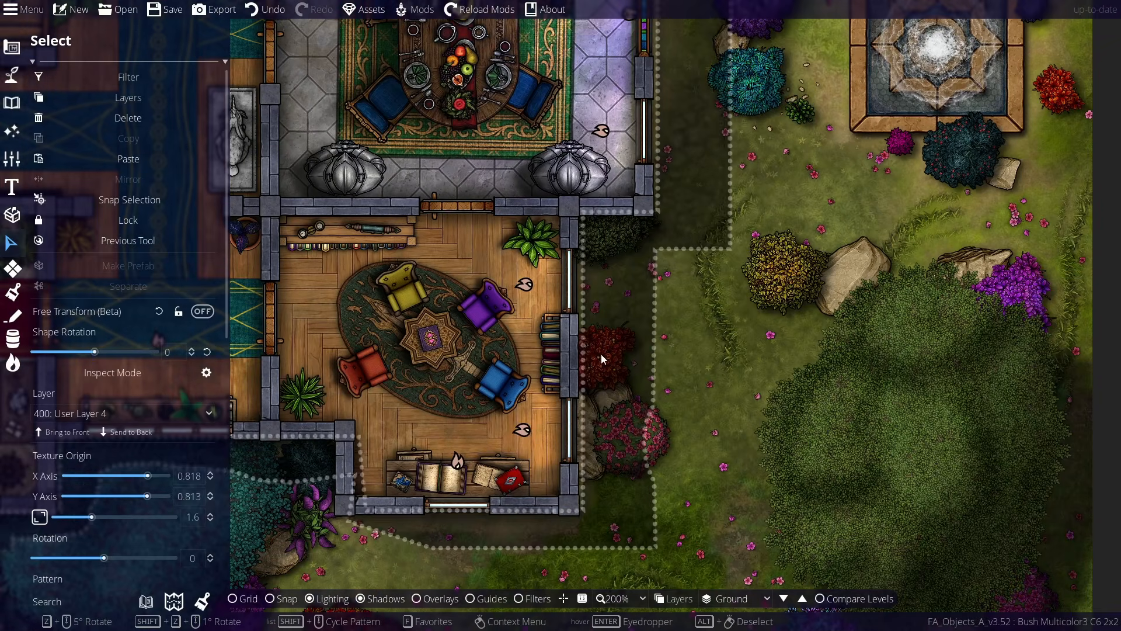
pyautogui.click(596, 354)
pyautogui.scroll(-4, 738, 385)
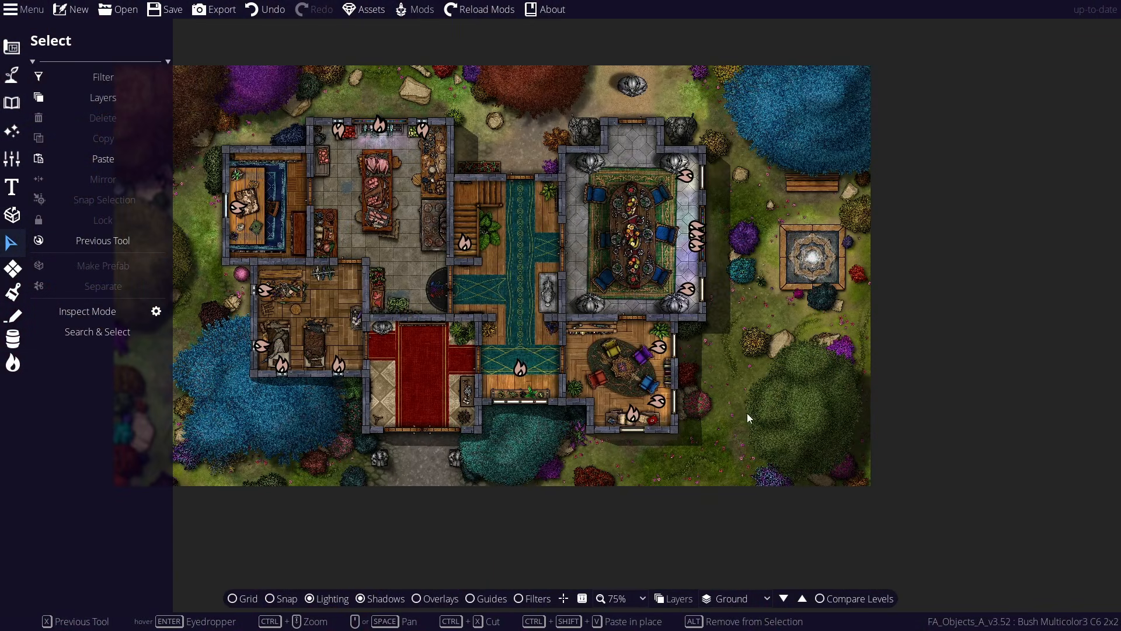
# Step: Select the house's shadow pattern, turn its edge blur back on, and clear the selection
pyautogui.scroll(5, 724, 327)
pyautogui.click(681, 324)
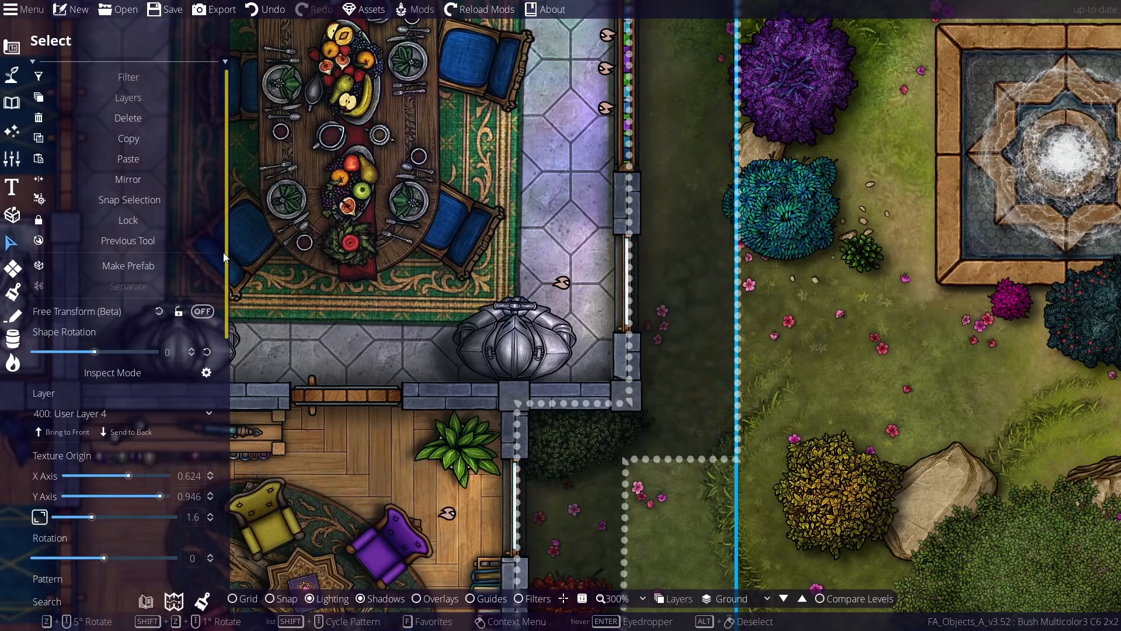
pyautogui.scroll(-1, 227, 508)
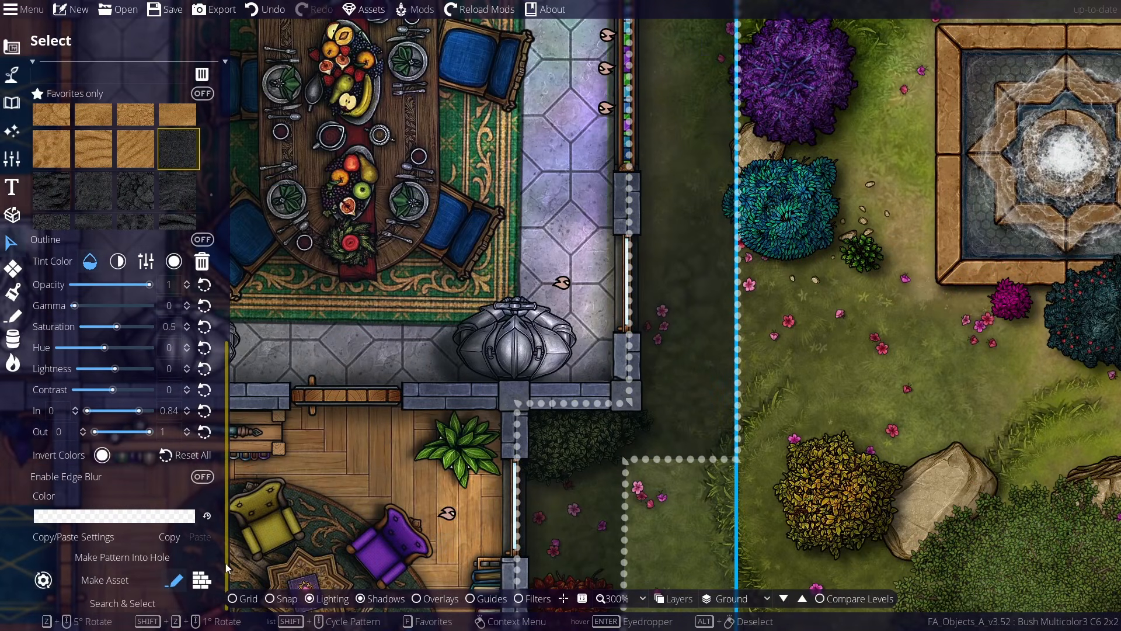
pyautogui.click(202, 477)
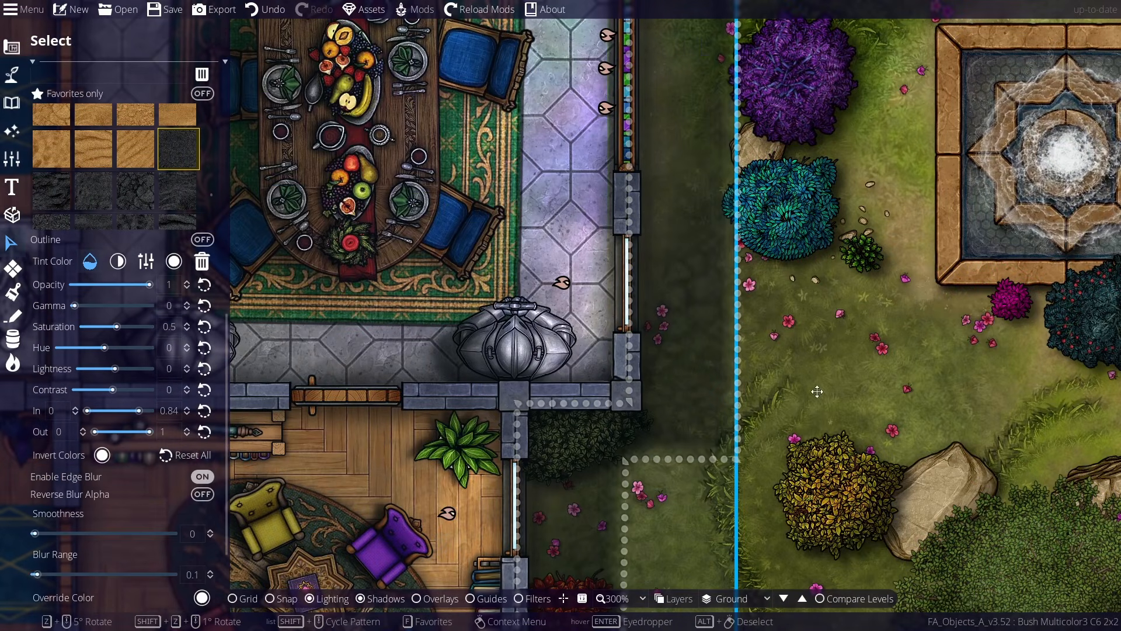
pyautogui.click(899, 380)
pyautogui.scroll(-5, 873, 386)
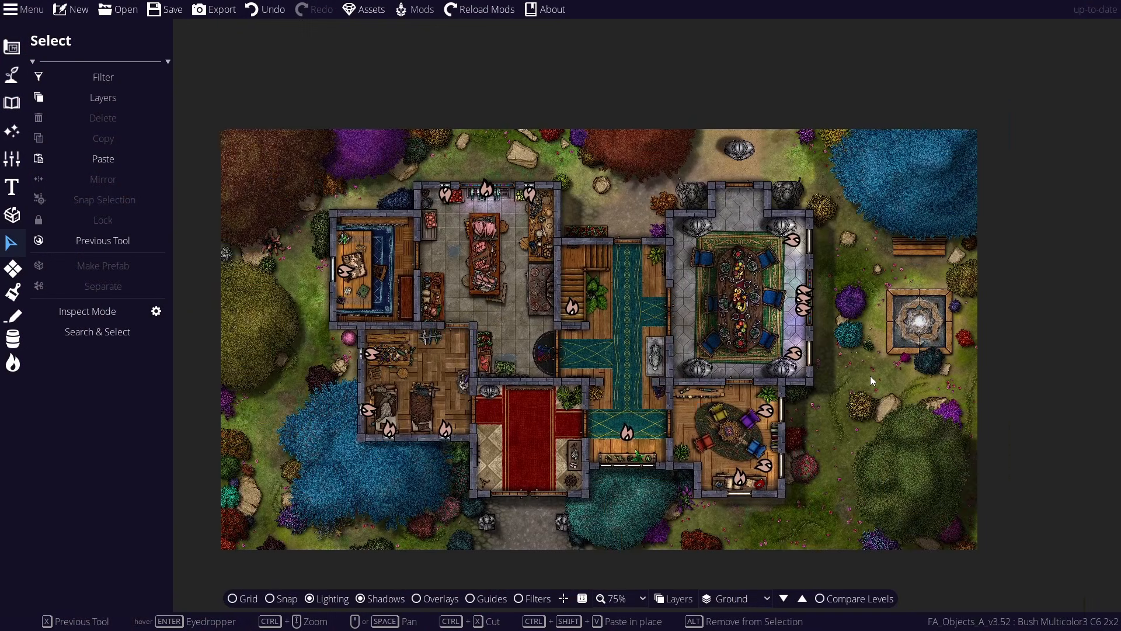
pyautogui.scroll(2, 744, 185)
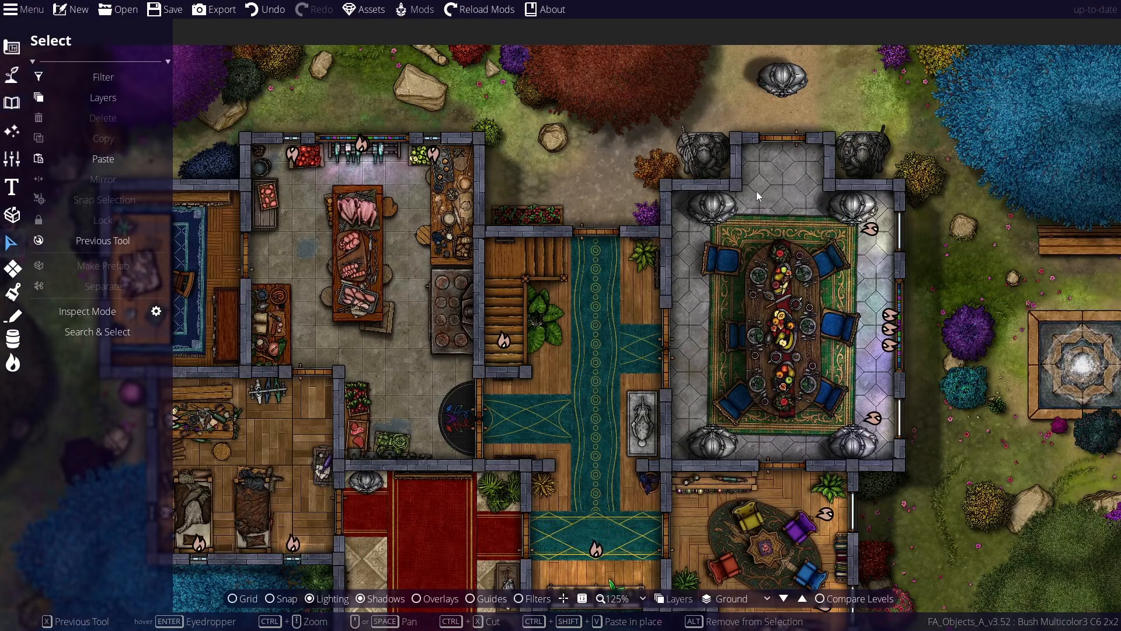
pyautogui.moveTo(959, 281); pyautogui.dragTo(847, 37)
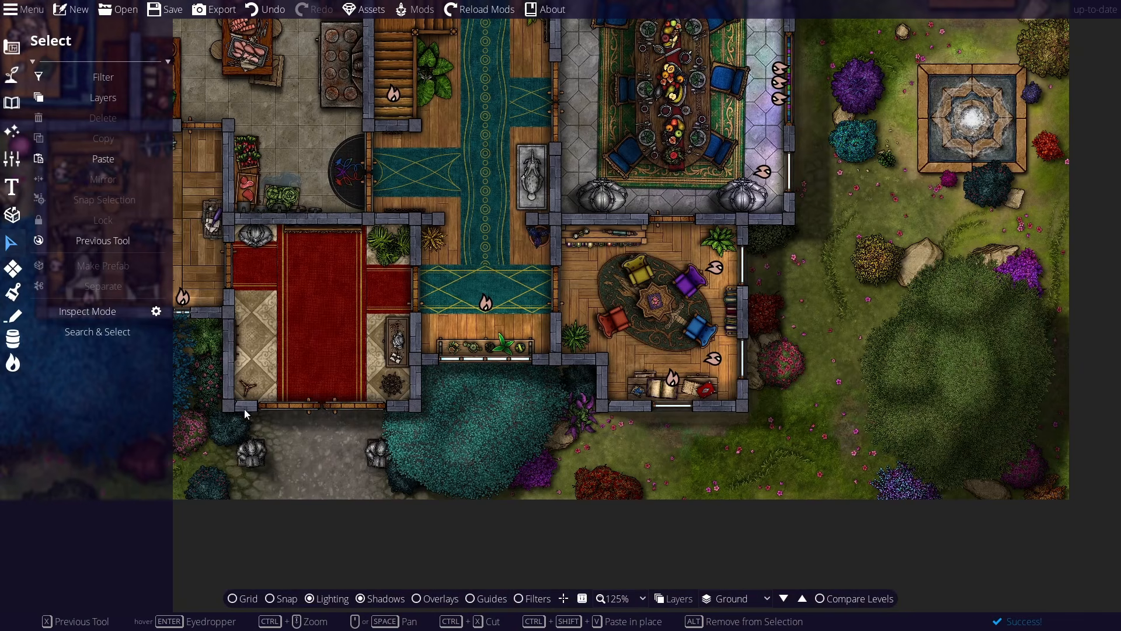
pyautogui.moveTo(838, 170); pyautogui.dragTo(797, 355)
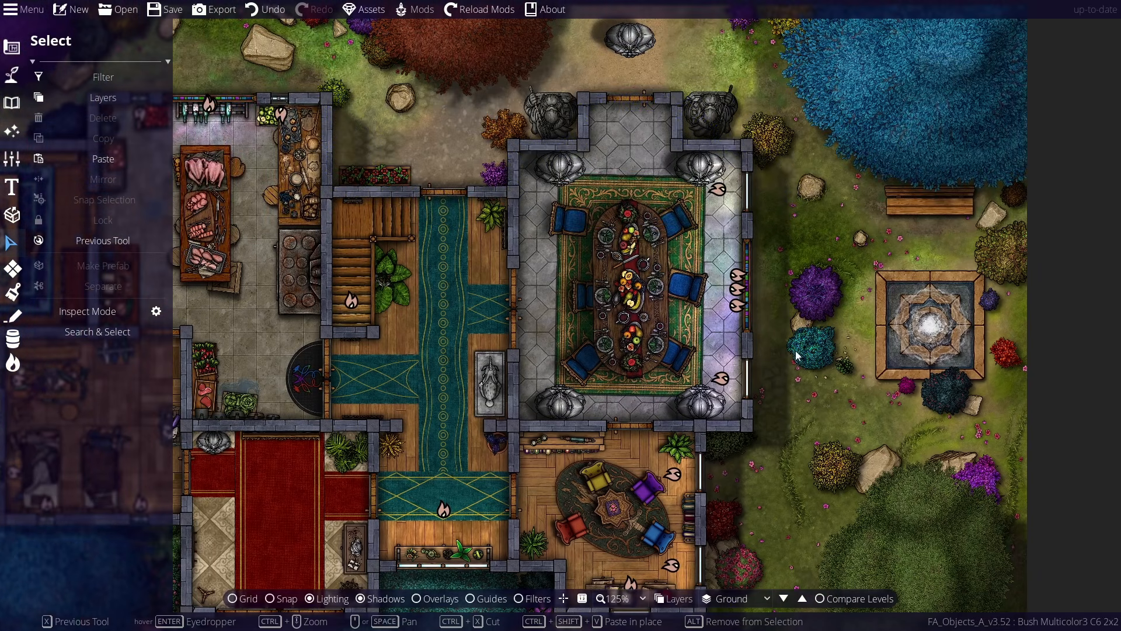
# Step: Examine the blurred shadows up close around the dining room, the study and the garden beside the house walls
pyautogui.scroll(1, 774, 186)
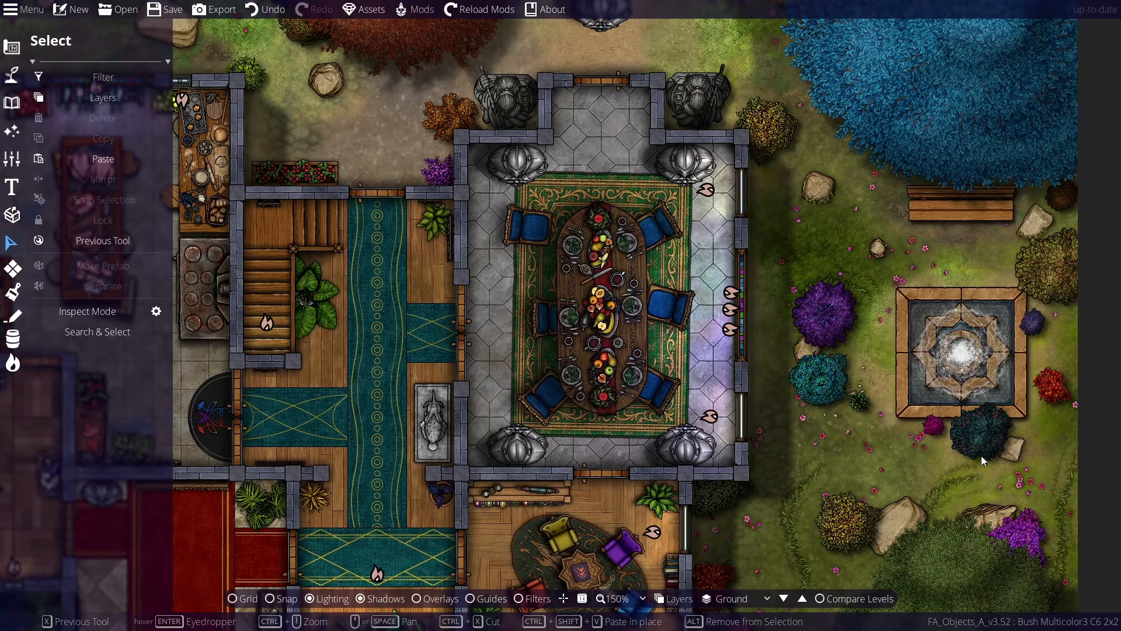
pyautogui.scroll(3, 763, 158)
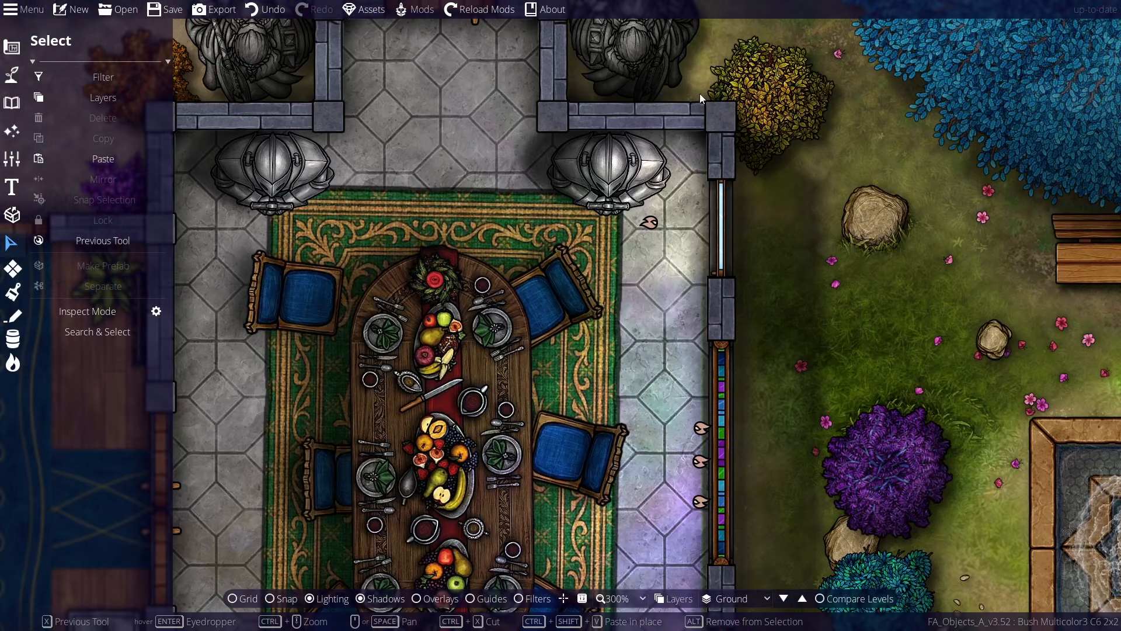
pyautogui.moveTo(699, 94); pyautogui.dragTo(738, 275)
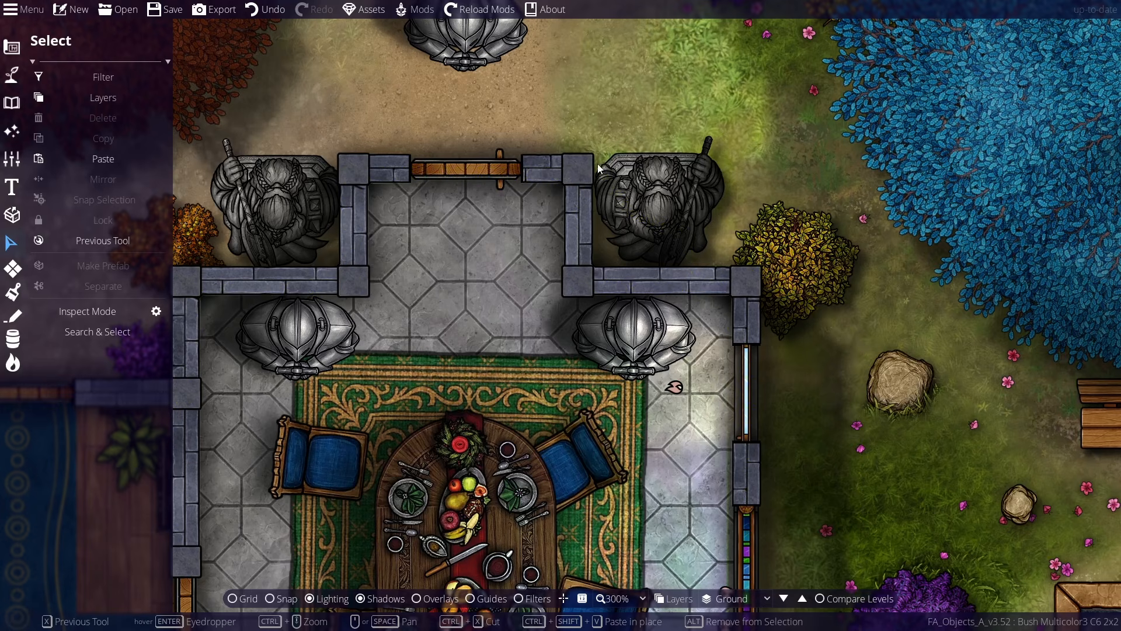
pyautogui.moveTo(873, 470); pyautogui.dragTo(871, 112)
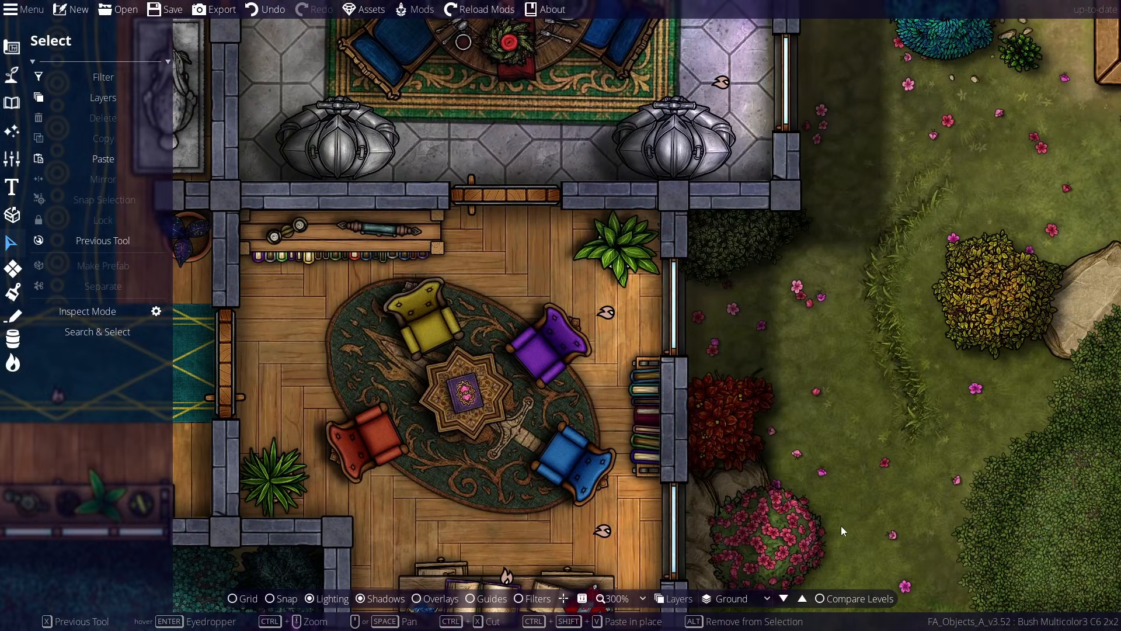
pyautogui.moveTo(842, 529); pyautogui.dragTo(887, 61)
pyautogui.moveTo(513, 217); pyautogui.dragTo(874, 467)
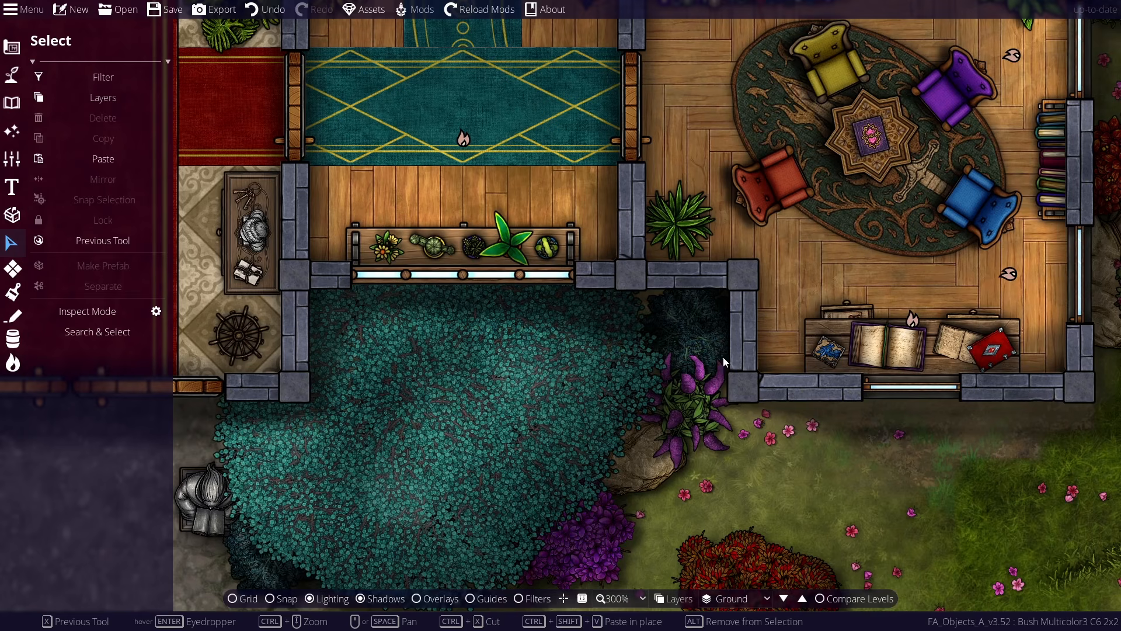
pyautogui.moveTo(446, 407); pyautogui.dragTo(818, 312)
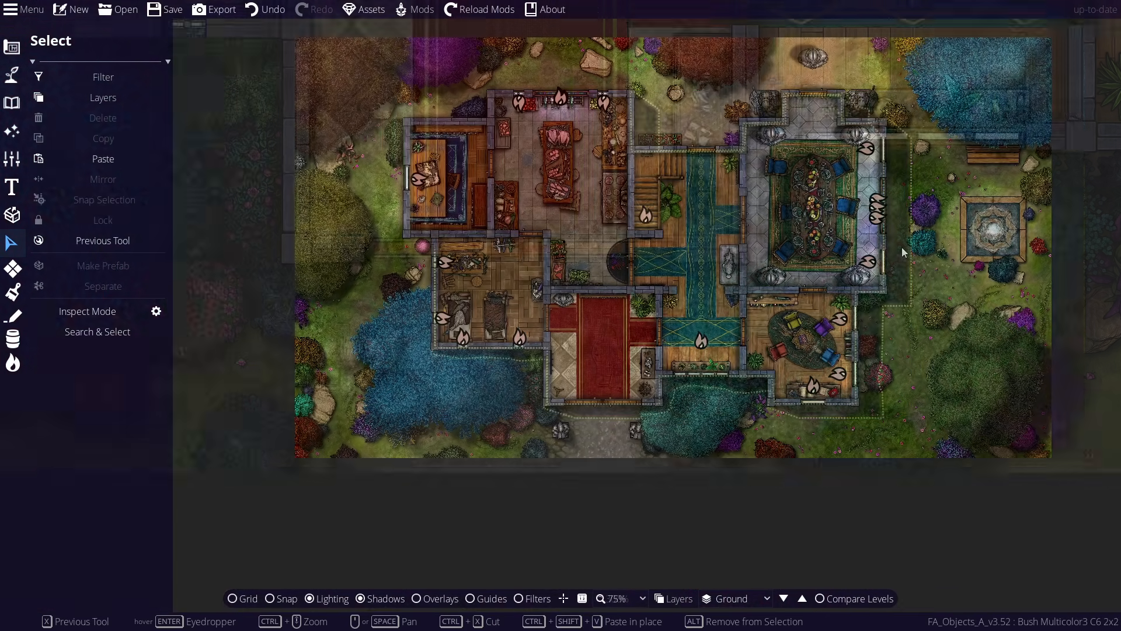
# Step: Clear the shadow pattern selection and switch the map's lighting off and on repeatedly to compare both looks
pyautogui.click(903, 250)
pyautogui.press('Escape')
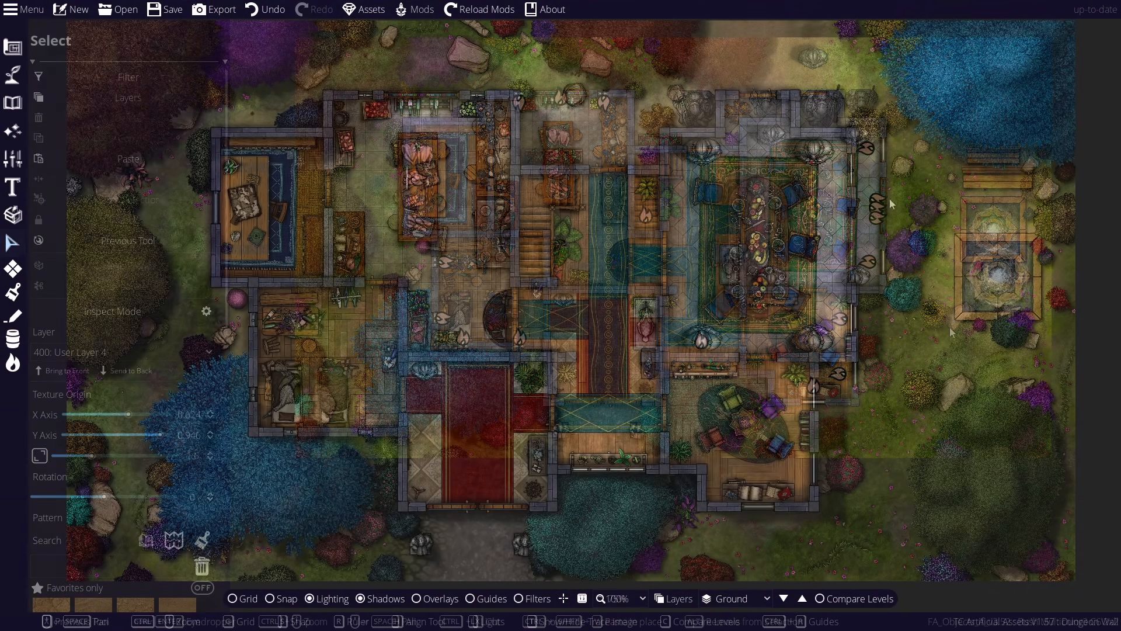
pyautogui.click(320, 600)
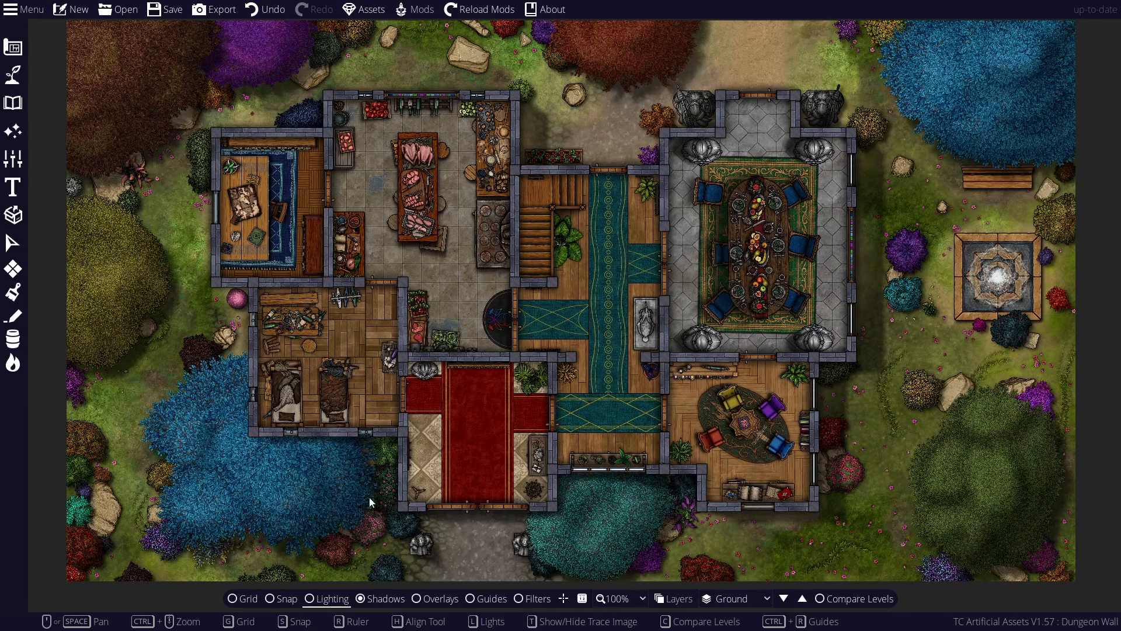
pyautogui.click(309, 599)
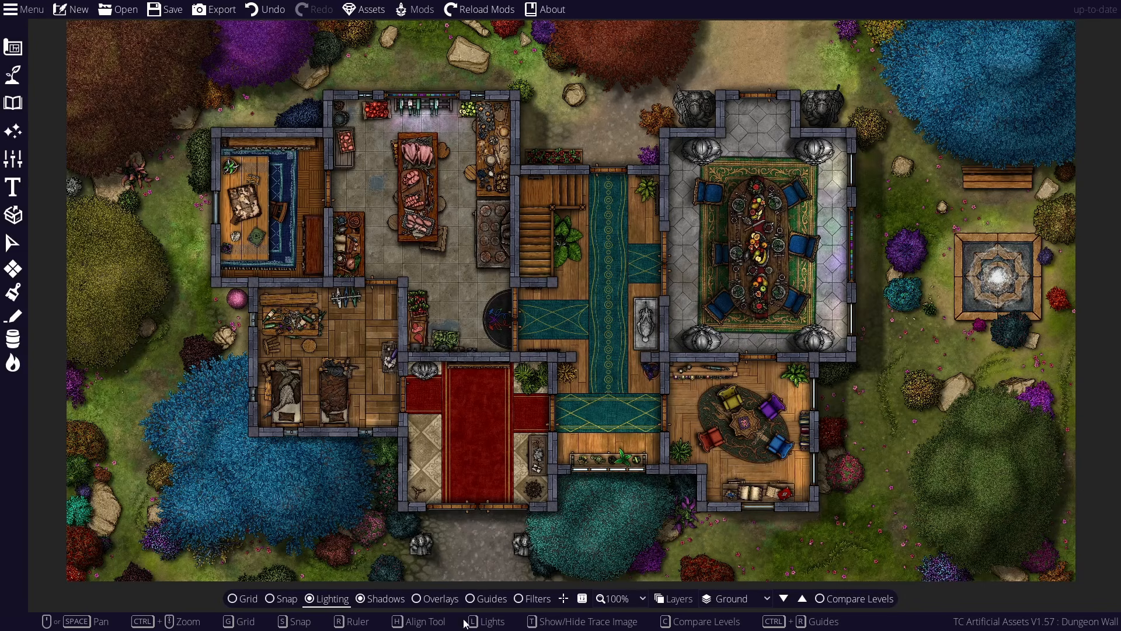
pyautogui.click(335, 602)
pyautogui.click(334, 602)
pyautogui.click(335, 602)
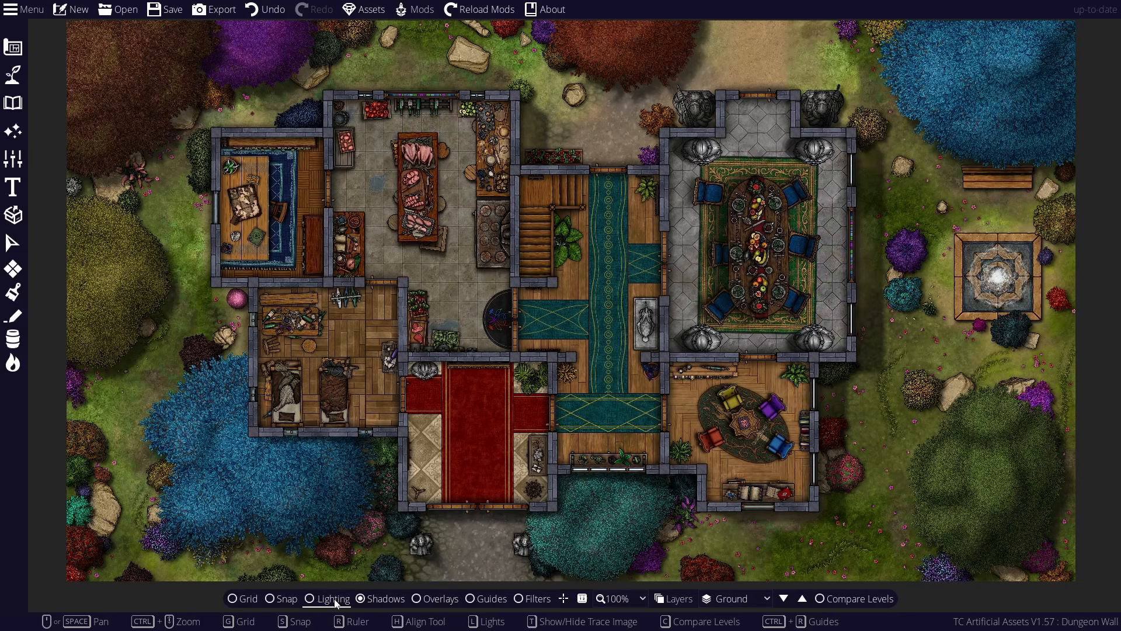
pyautogui.click(335, 602)
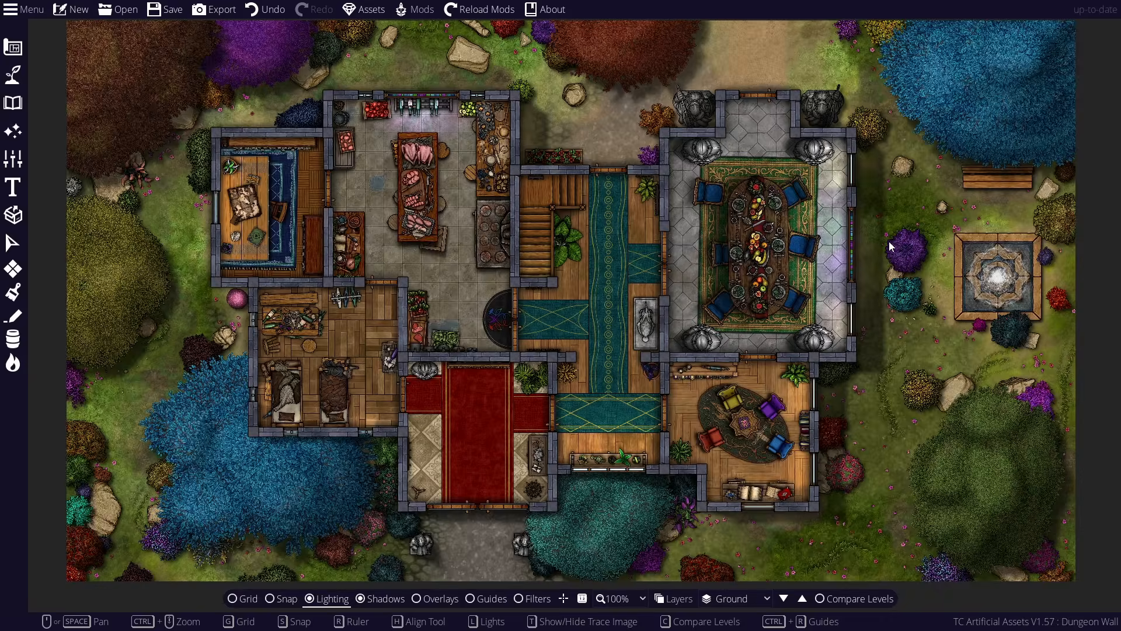
# Step: Pull the coloured lights at the dining room's stained-glass window apart and into the room
pyautogui.scroll(5, 882, 241)
pyautogui.scroll(1, 792, 237)
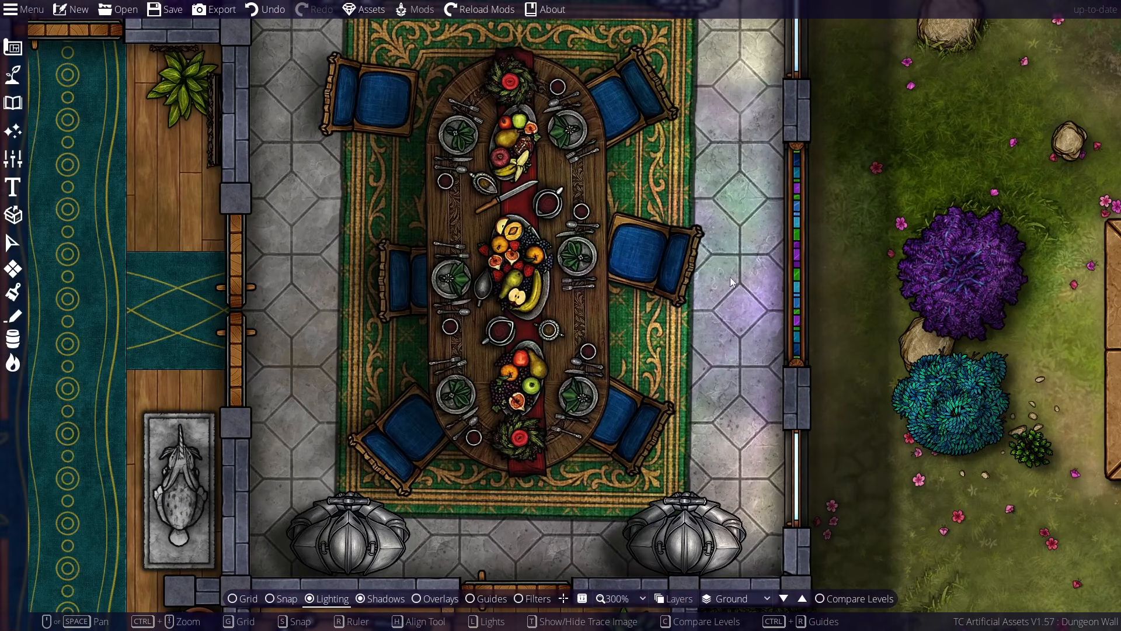
pyautogui.press('x')
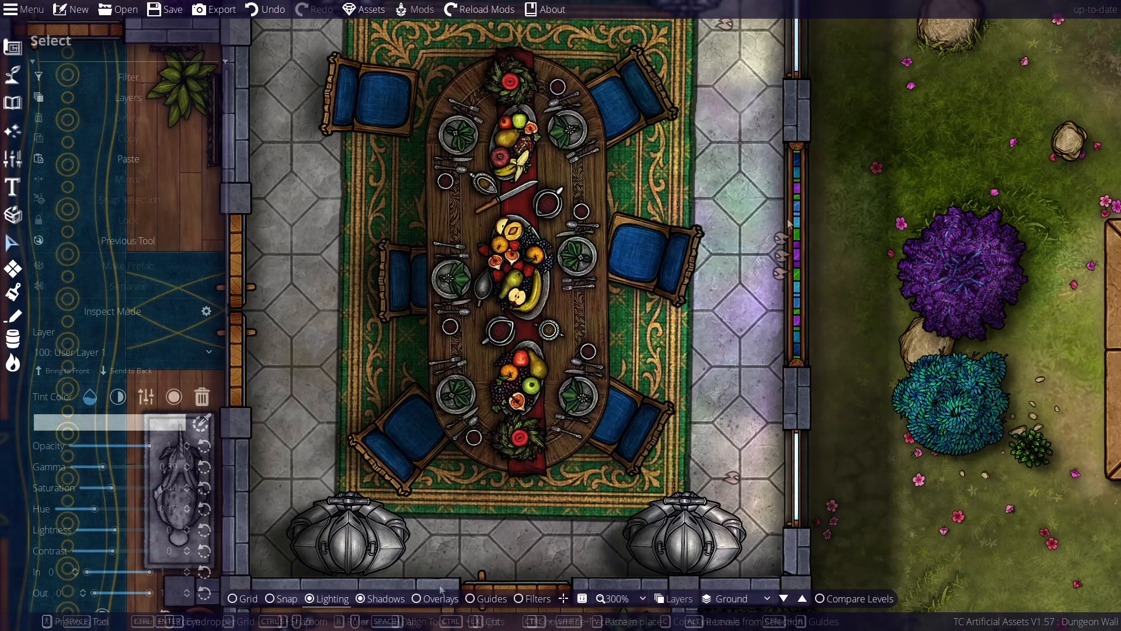
pyautogui.moveTo(814, 267); pyautogui.dragTo(722, 306)
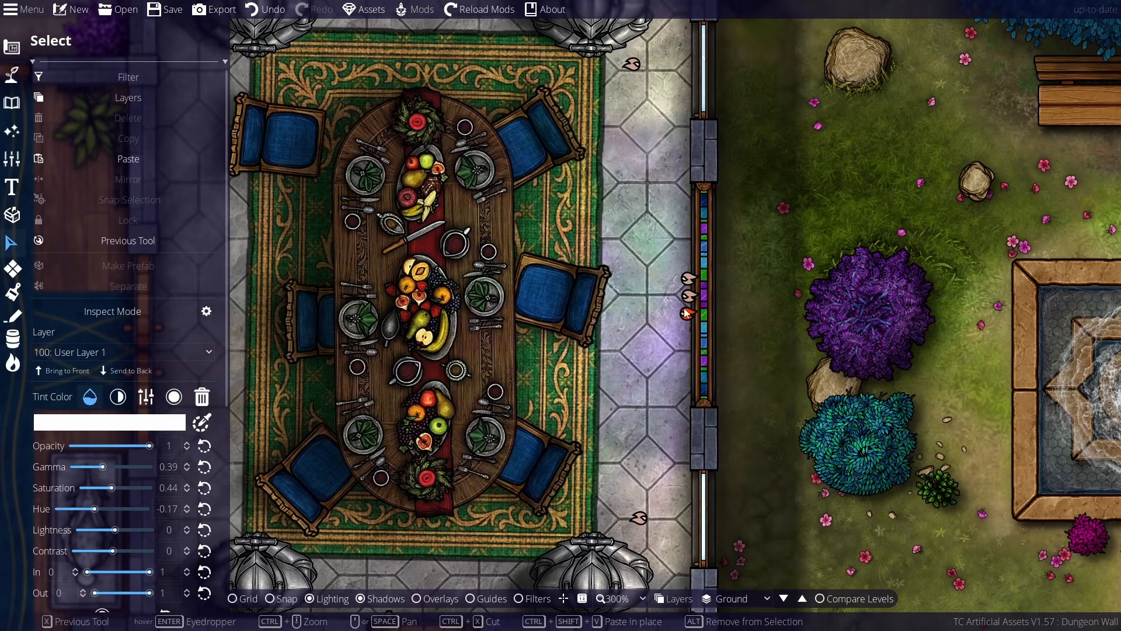
pyautogui.moveTo(687, 313); pyautogui.dragTo(649, 260)
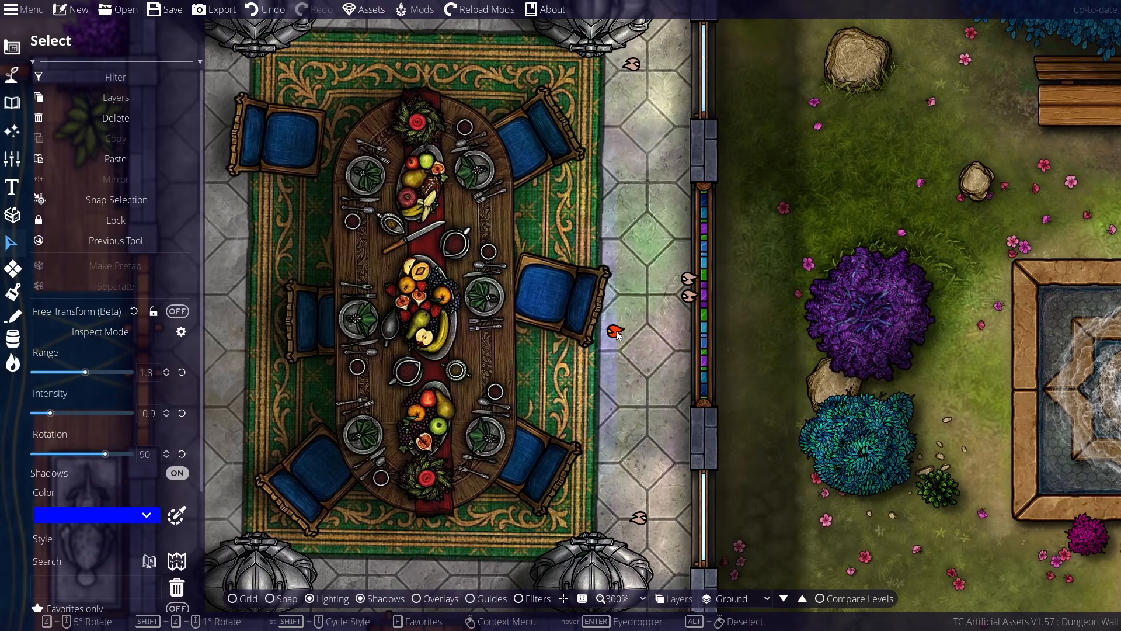
pyautogui.moveTo(659, 320); pyautogui.dragTo(649, 330)
pyautogui.moveTo(688, 297); pyautogui.dragTo(572, 279)
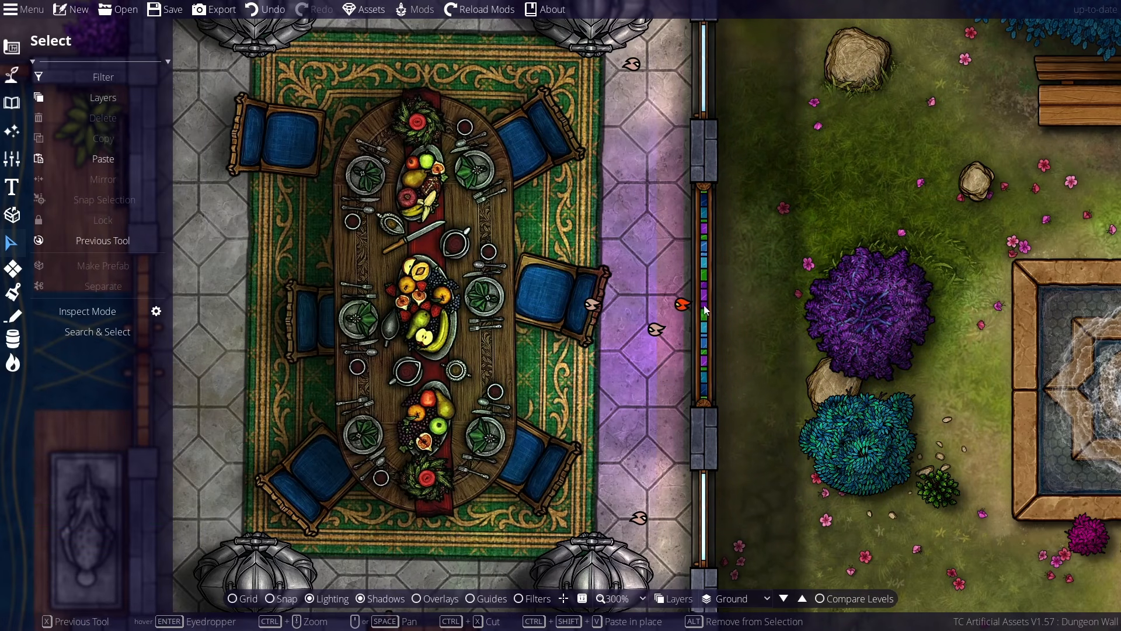
# Step: Inspect the range, intensity, colour and style of the magenta and blue lights by the stained-glass window
pyautogui.click(683, 305)
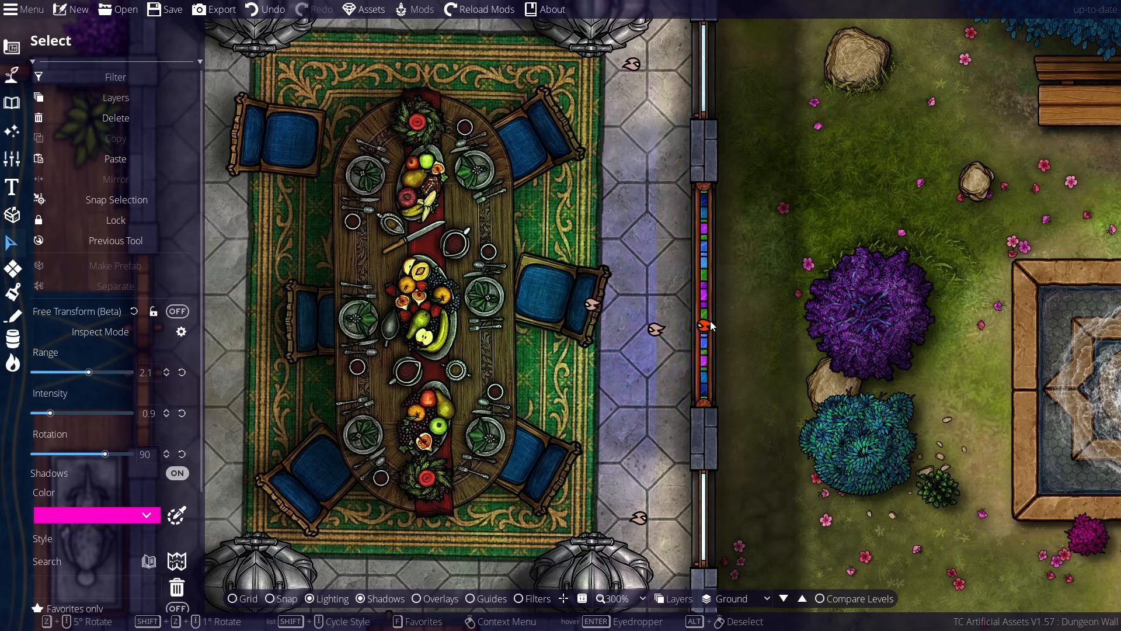
pyautogui.click(246, 382)
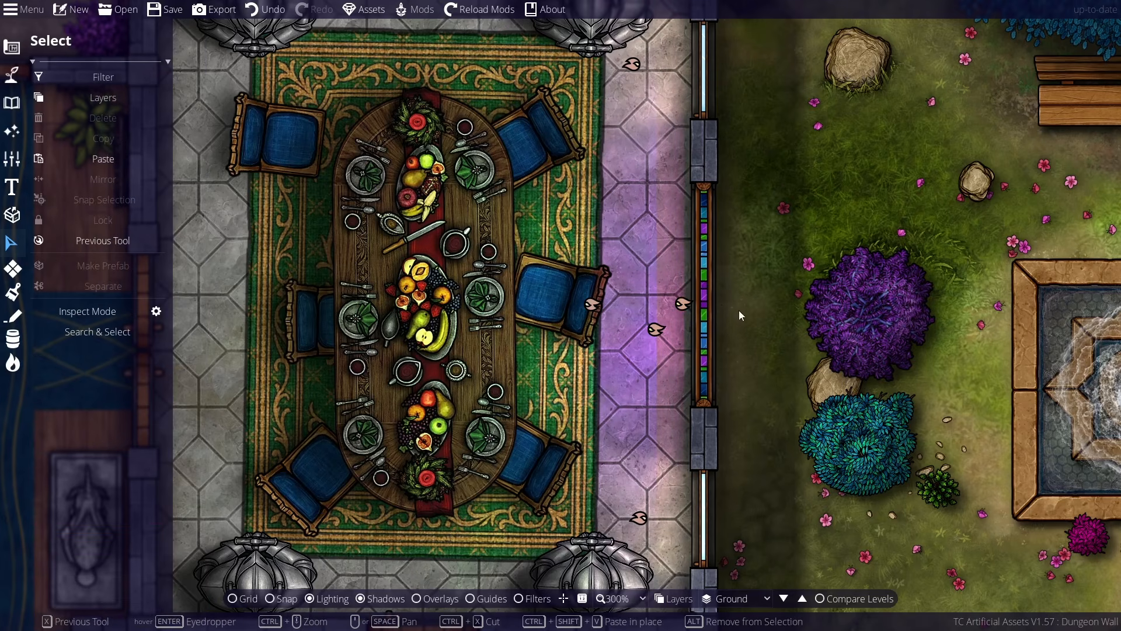
pyautogui.click(682, 304)
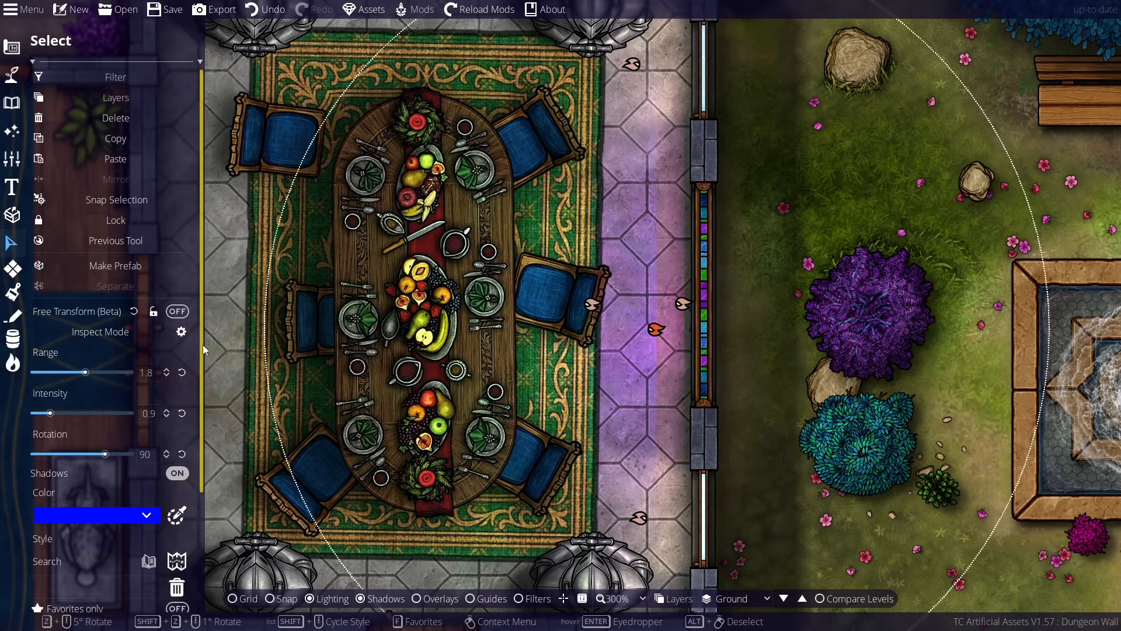
pyautogui.moveTo(202, 344); pyautogui.dragTo(207, 615)
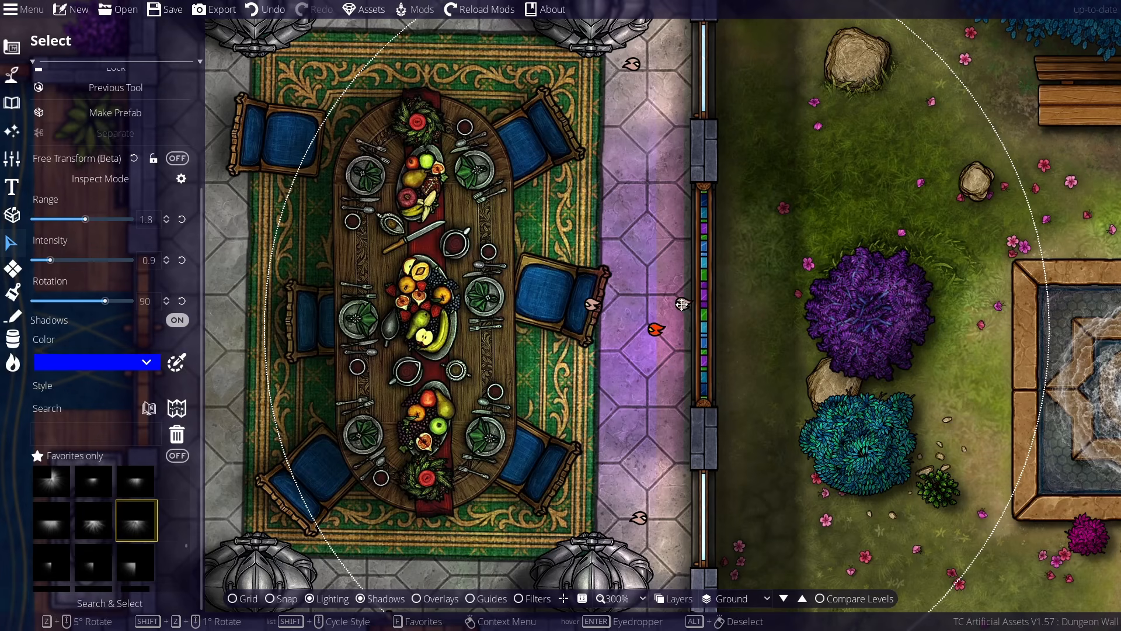
# Step: Move the blue light out into the garden beside the bushes and set its intensity to 5
pyautogui.moveTo(682, 305); pyautogui.dragTo(947, 356)
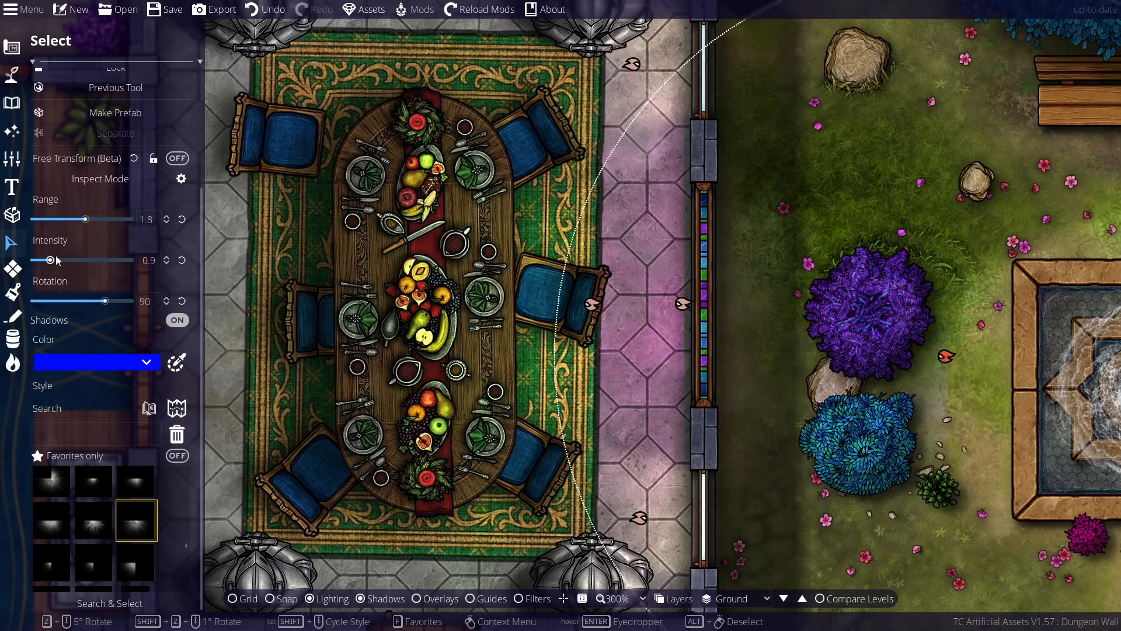
pyautogui.moveTo(50, 260); pyautogui.dragTo(106, 260)
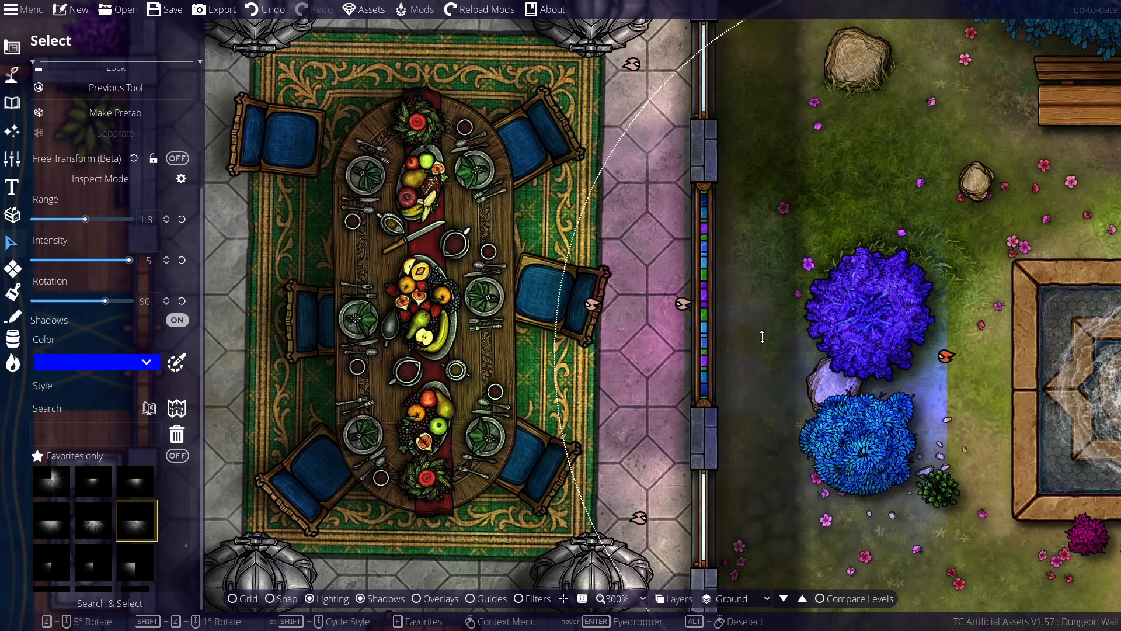
pyautogui.scroll(-5, 917, 363)
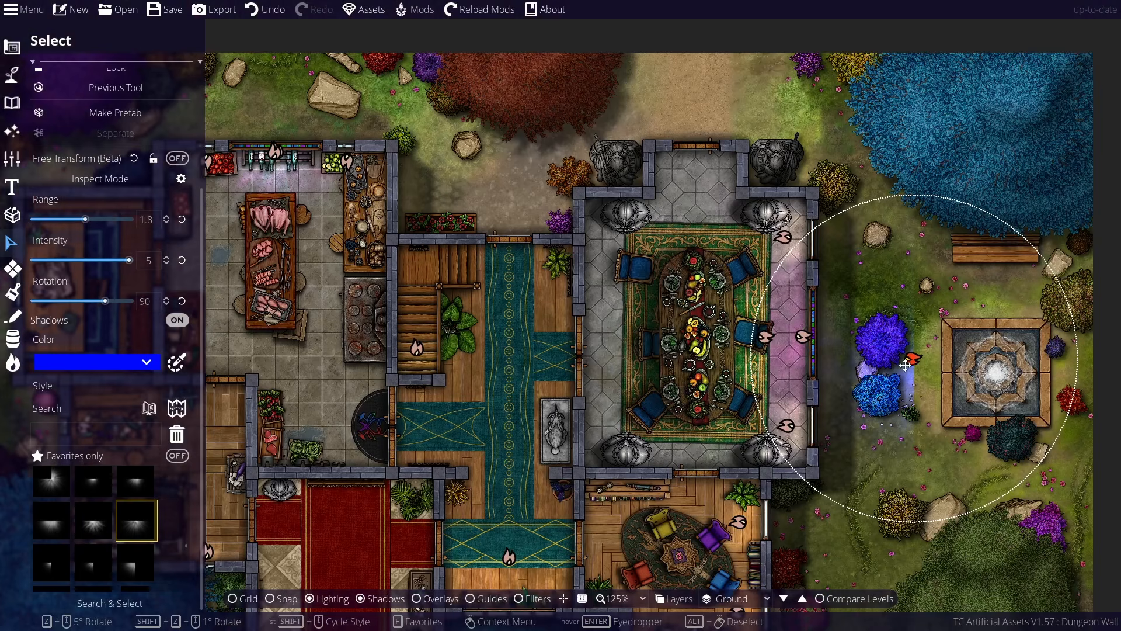
# Step: Return the blue light to the stained-glass window, enlarge its range to 2.3 and lower its intensity
pyautogui.moveTo(917, 359)
pyautogui.mouseDown()
pyautogui.moveTo(710, 114)
pyautogui.moveTo(737, 53)
pyautogui.moveTo(747, 86)
pyautogui.moveTo(763, 72)
pyautogui.moveTo(750, 43)
pyautogui.moveTo(941, 423)
pyautogui.moveTo(891, 120)
pyautogui.moveTo(831, 293)
pyautogui.mouseUp()
pyautogui.scroll(5, 709, 113)
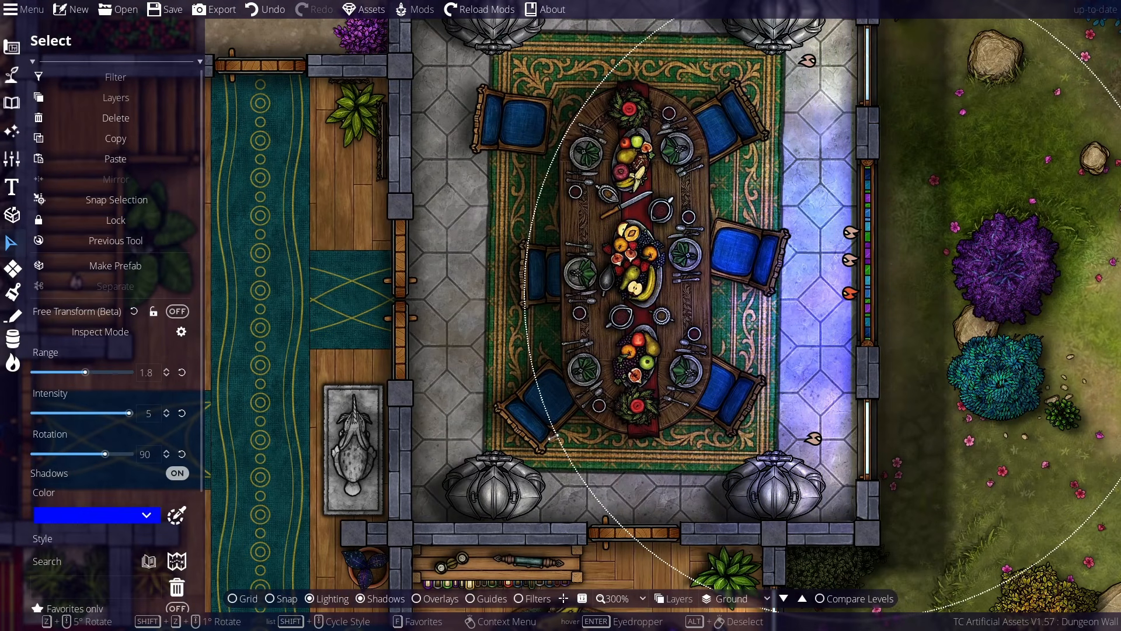
pyautogui.moveTo(553, 435); pyautogui.dragTo(438, 463)
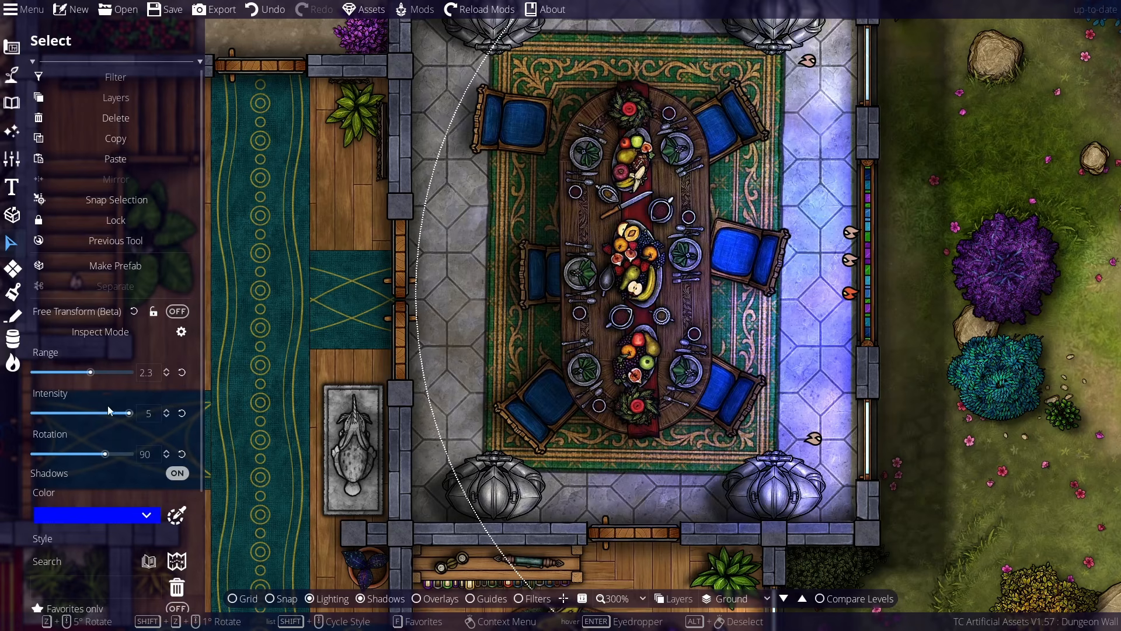
pyautogui.moveTo(105, 416); pyautogui.dragTo(46, 415)
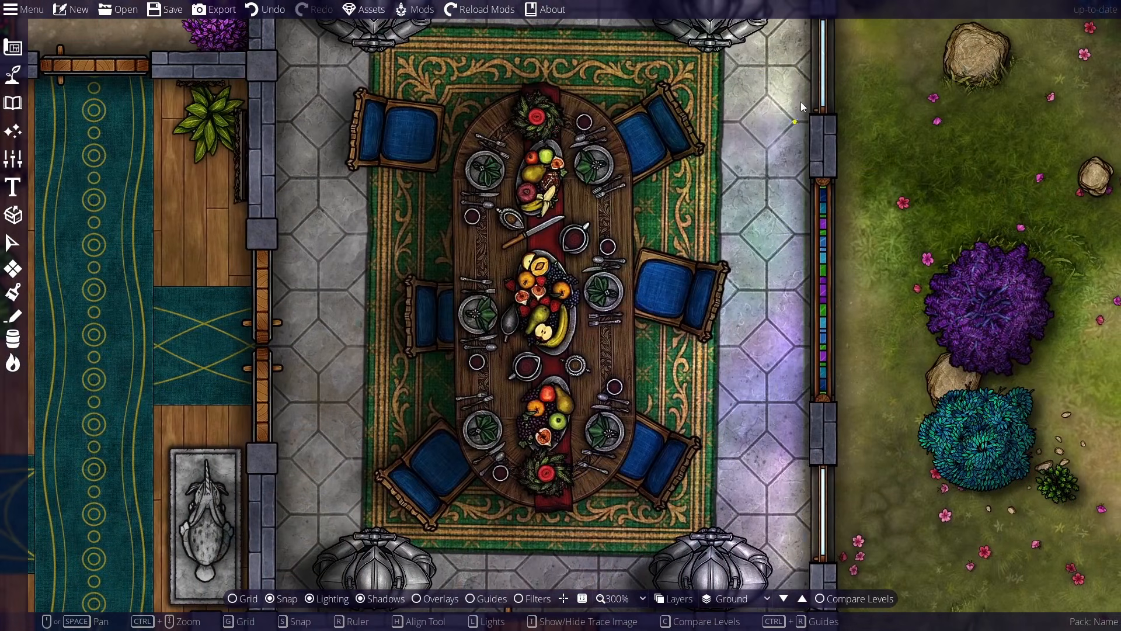
# Step: Select the light between the study's desk and side window and move it slightly toward that window
pyautogui.scroll(-10, 756, 393)
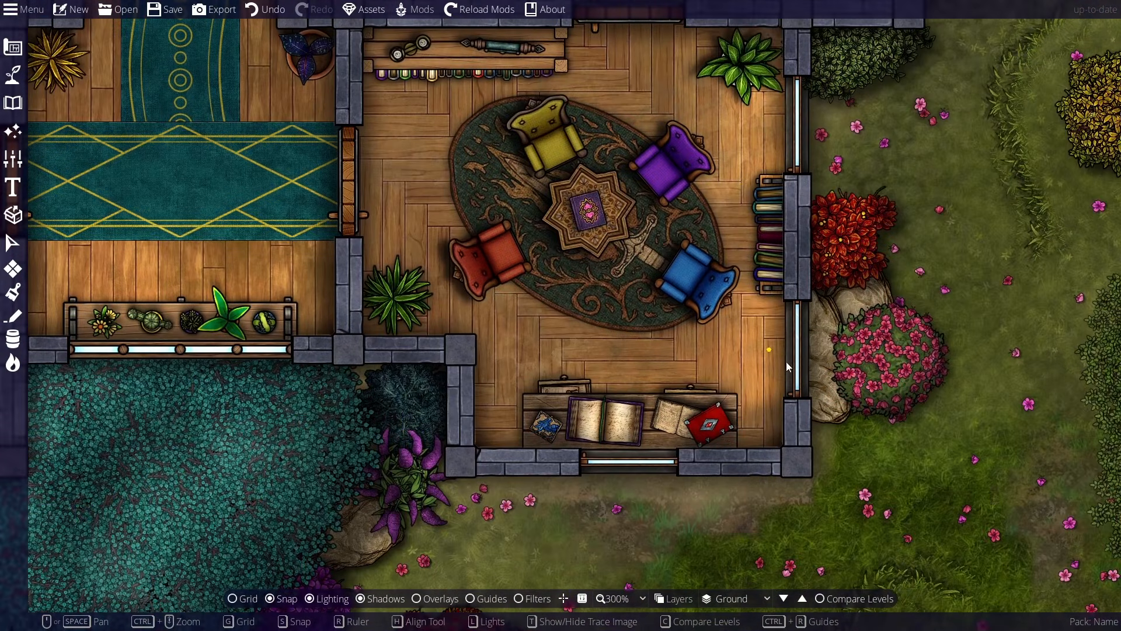
pyautogui.scroll(5, 786, 364)
pyautogui.moveTo(762, 310); pyautogui.dragTo(731, 291)
pyautogui.scroll(-5, 714, 309)
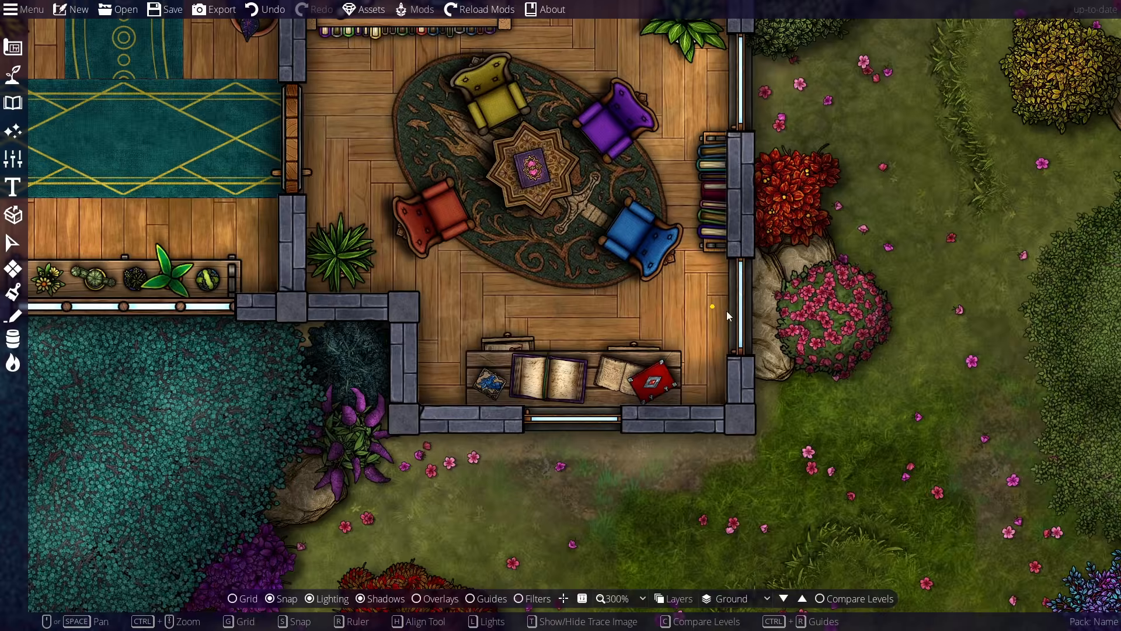
pyautogui.scroll(4, 727, 311)
pyautogui.click(12, 242)
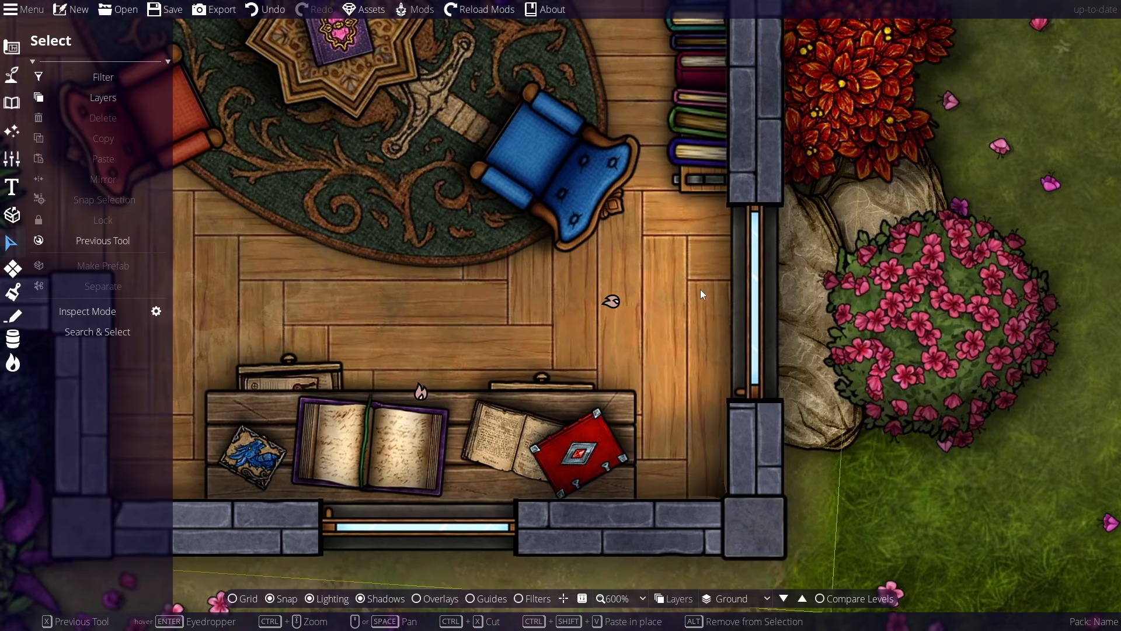
pyautogui.moveTo(611, 301); pyautogui.dragTo(638, 307)
pyautogui.click(677, 307)
# Step: Shift the light on the hallway's teal rug in front of the plant shelf
pyautogui.scroll(-4, 678, 307)
pyautogui.scroll(-1, 680, 311)
pyautogui.moveTo(416, 240); pyautogui.dragTo(707, 298)
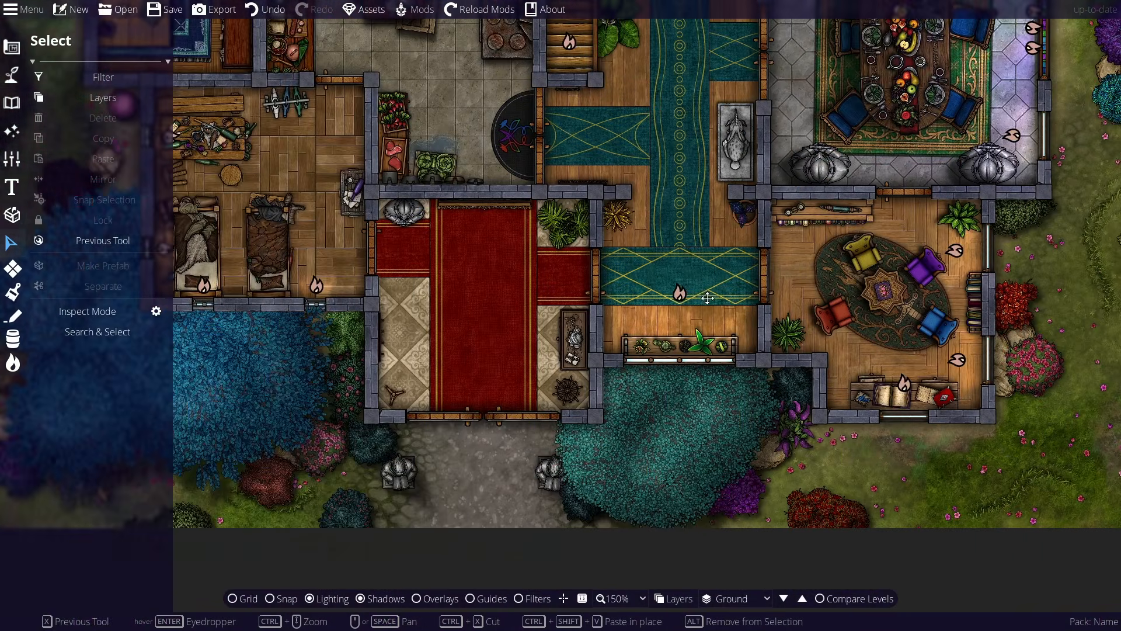
pyautogui.scroll(3, 679, 339)
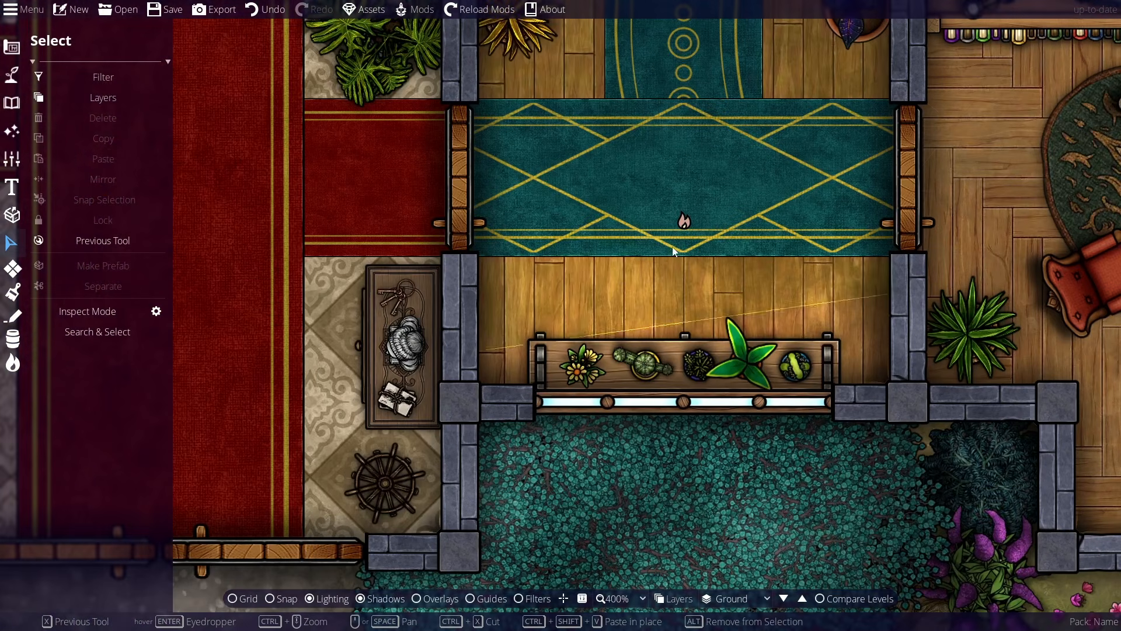
pyautogui.moveTo(683, 221); pyautogui.dragTo(639, 153)
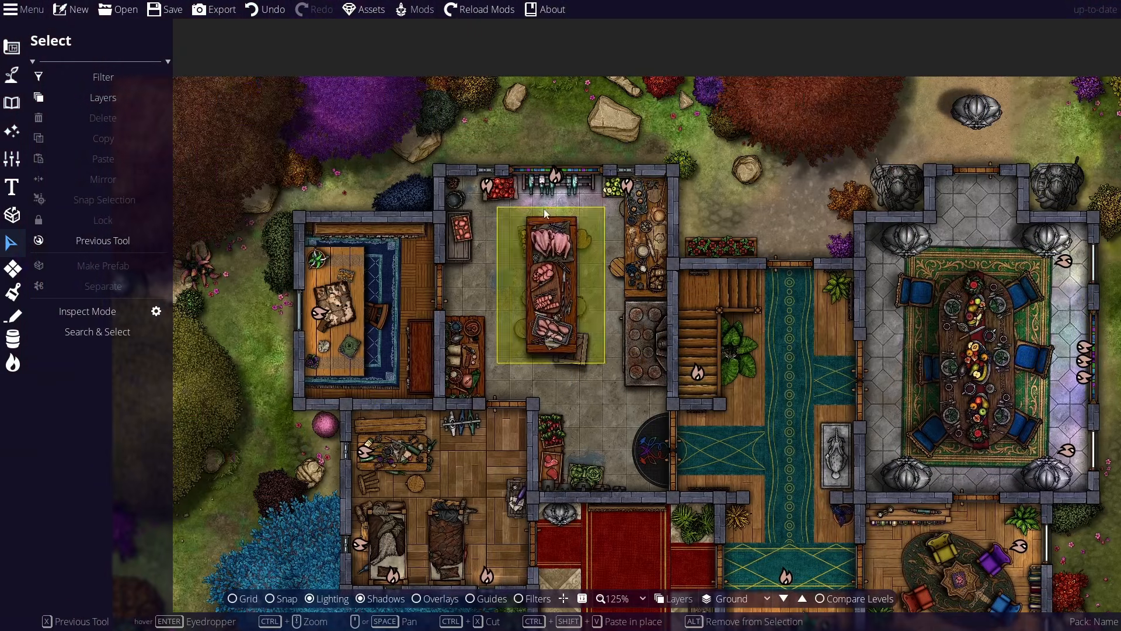
# Step: Examine the coloured light cast across the kitchen floor from the stained-glass window behind the bottle rack
pyautogui.scroll(3, 549, 246)
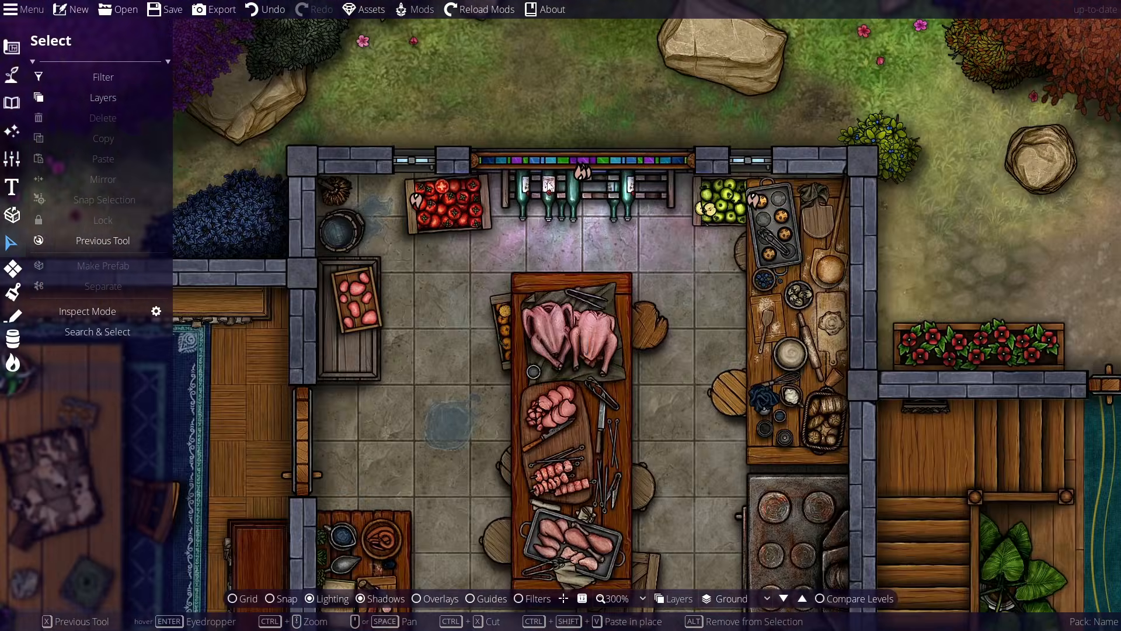
pyautogui.scroll(3, 549, 181)
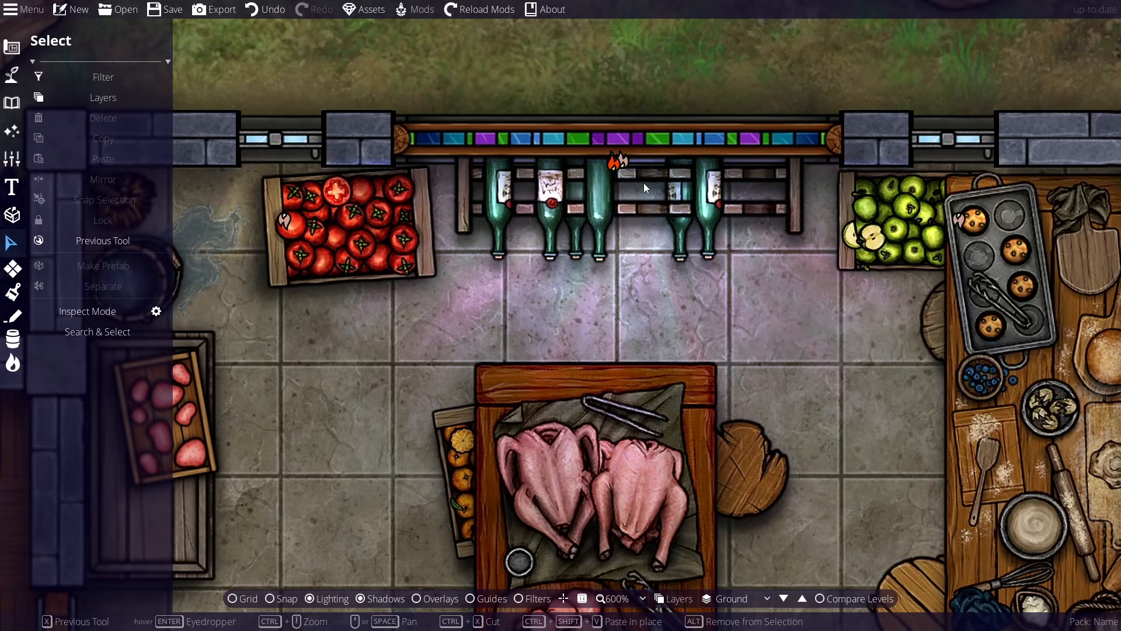
pyautogui.scroll(3, 617, 160)
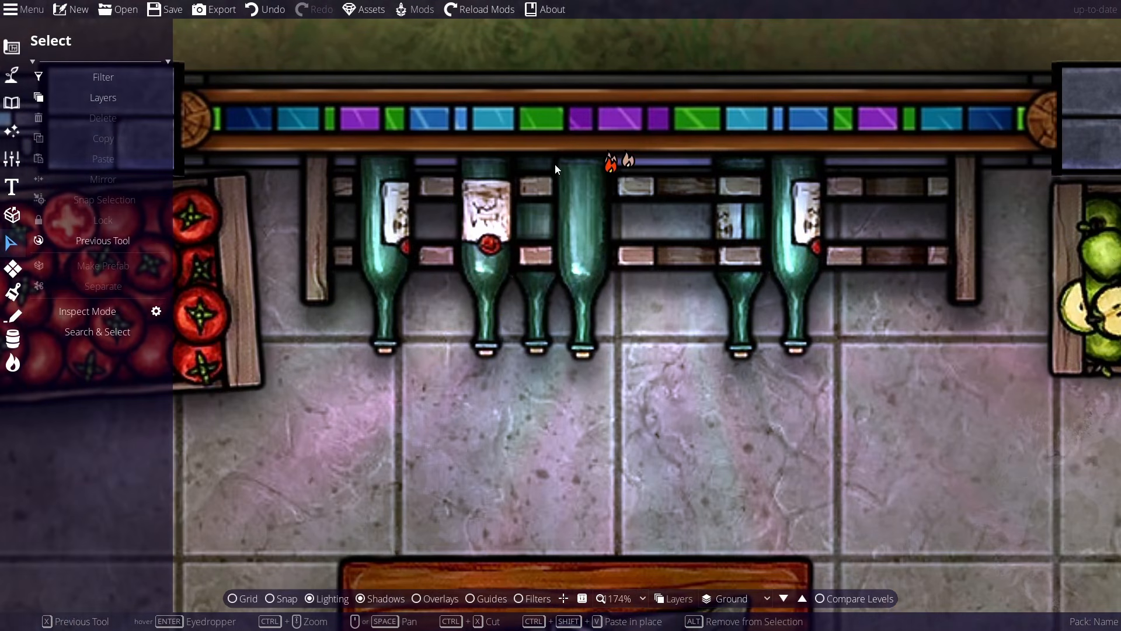
pyautogui.scroll(-6, 554, 169)
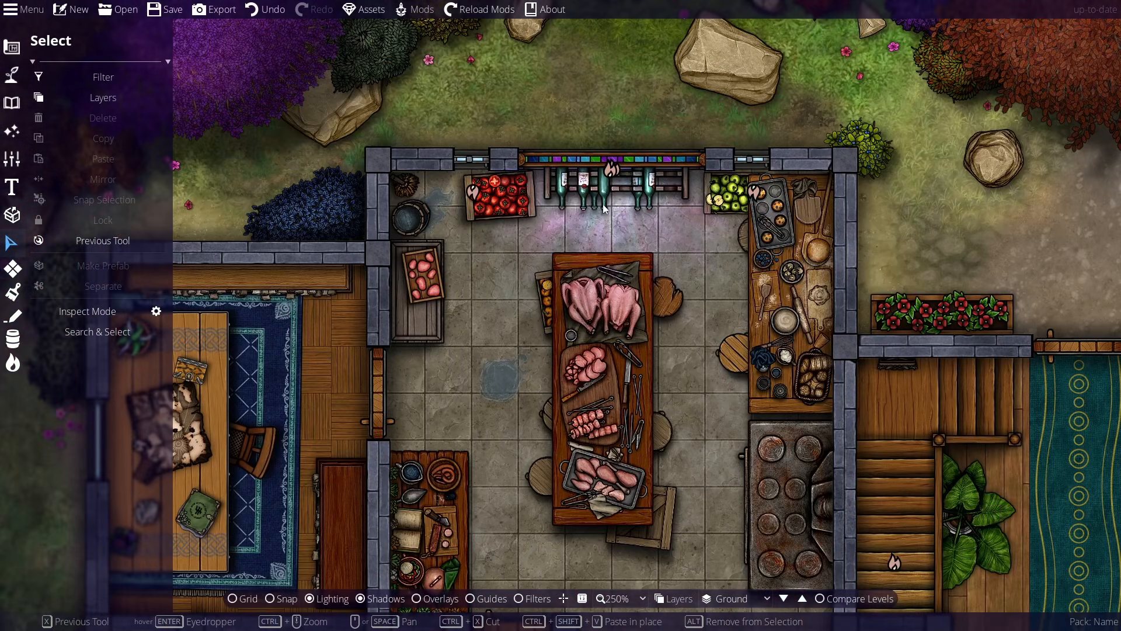
pyautogui.scroll(1, 604, 237)
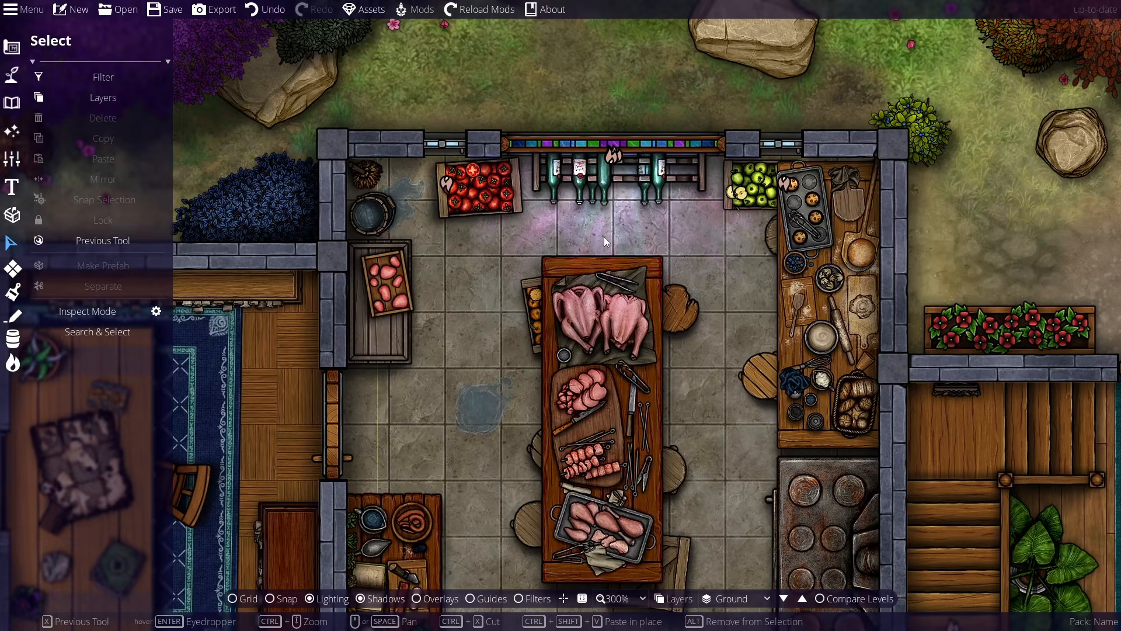
pyautogui.press('Escape')
pyautogui.scroll(4, 602, 216)
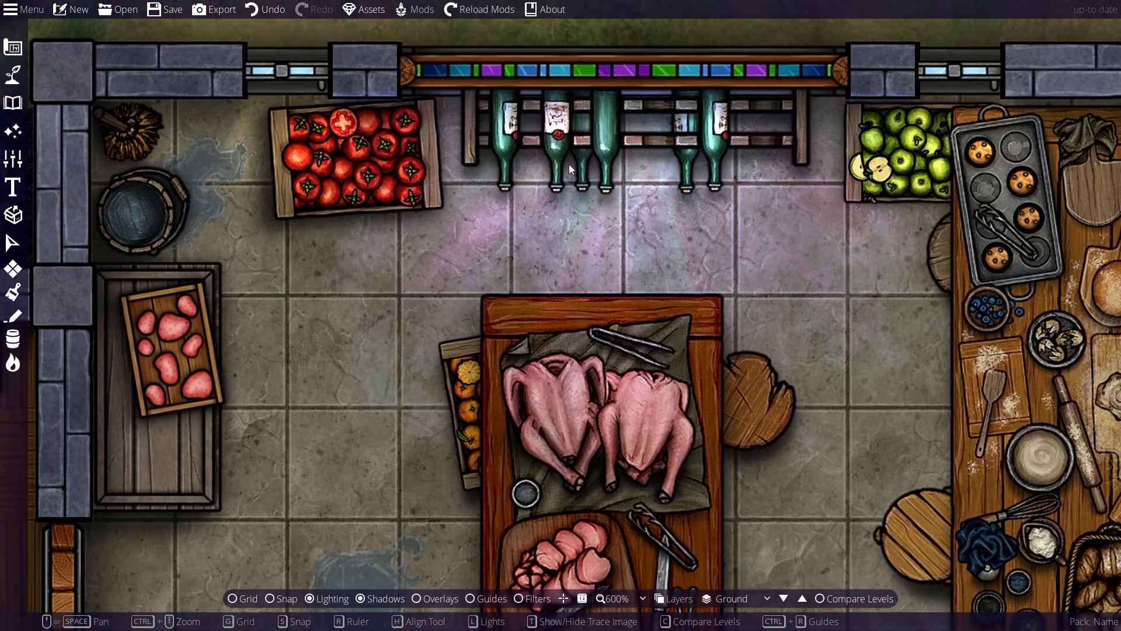
pyautogui.scroll(-5, 608, 205)
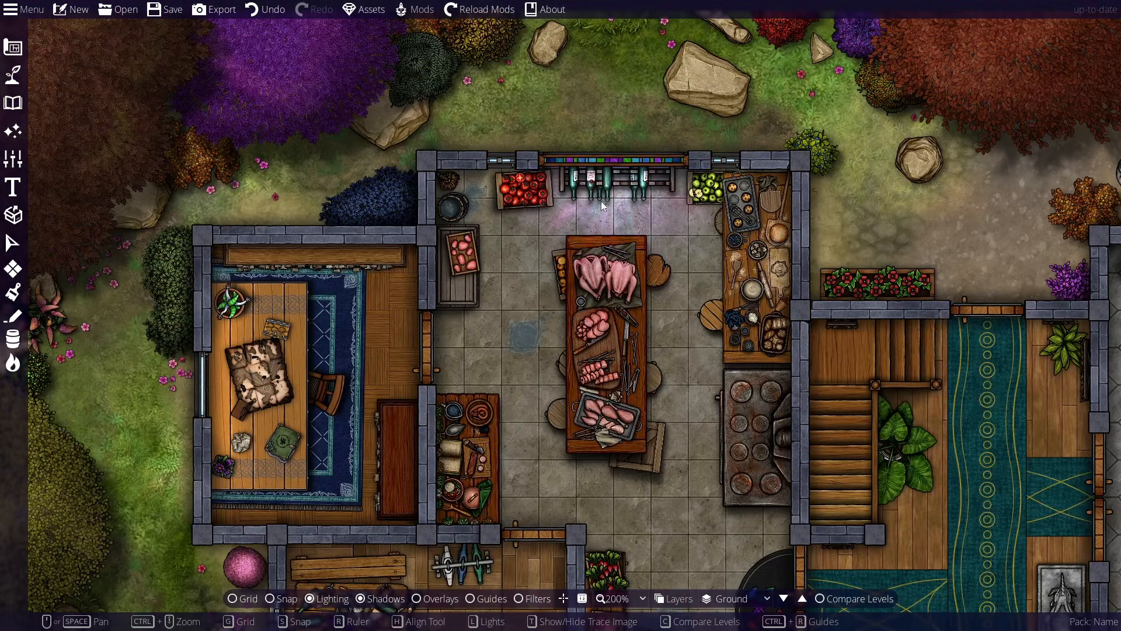
pyautogui.scroll(2, 613, 199)
pyautogui.scroll(3, 613, 206)
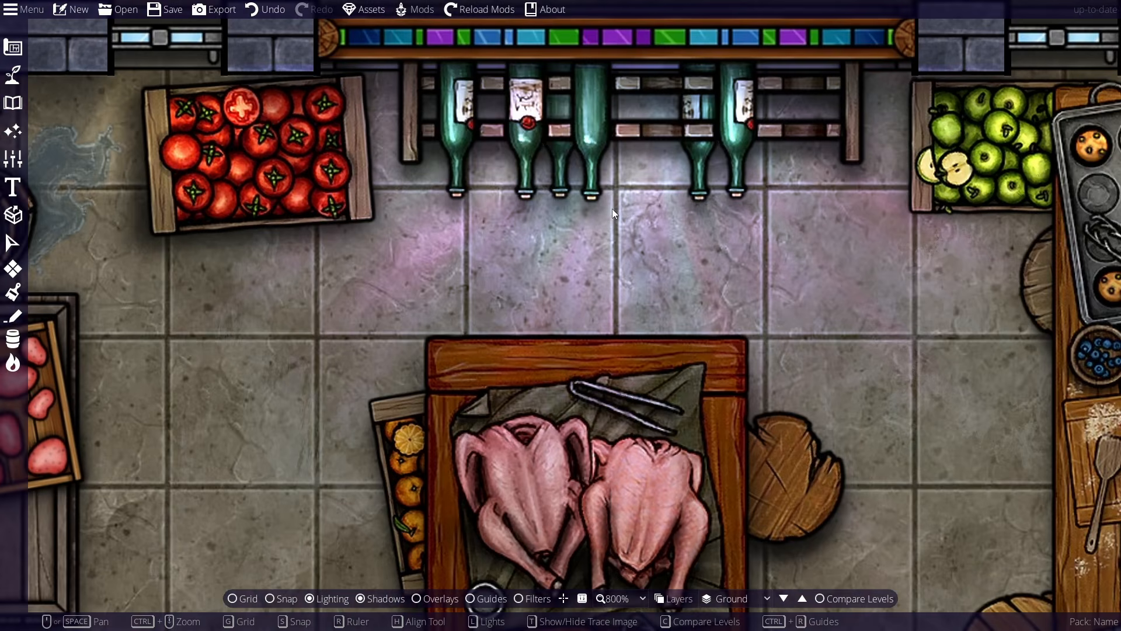
pyautogui.scroll(-6, 612, 208)
# Step: Examine the light on the study's desk beside the side window and how it compares with the whole map
pyautogui.moveTo(513, 446); pyautogui.dragTo(846, 278)
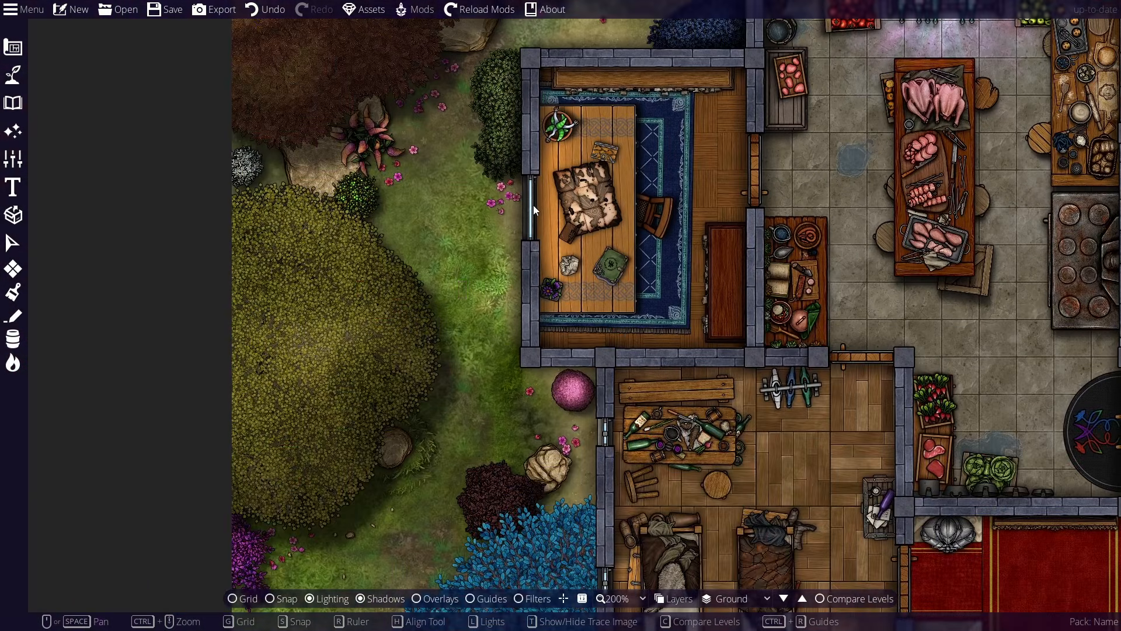
pyautogui.scroll(6, 534, 204)
pyautogui.press('x')
pyautogui.scroll(-6, 530, 248)
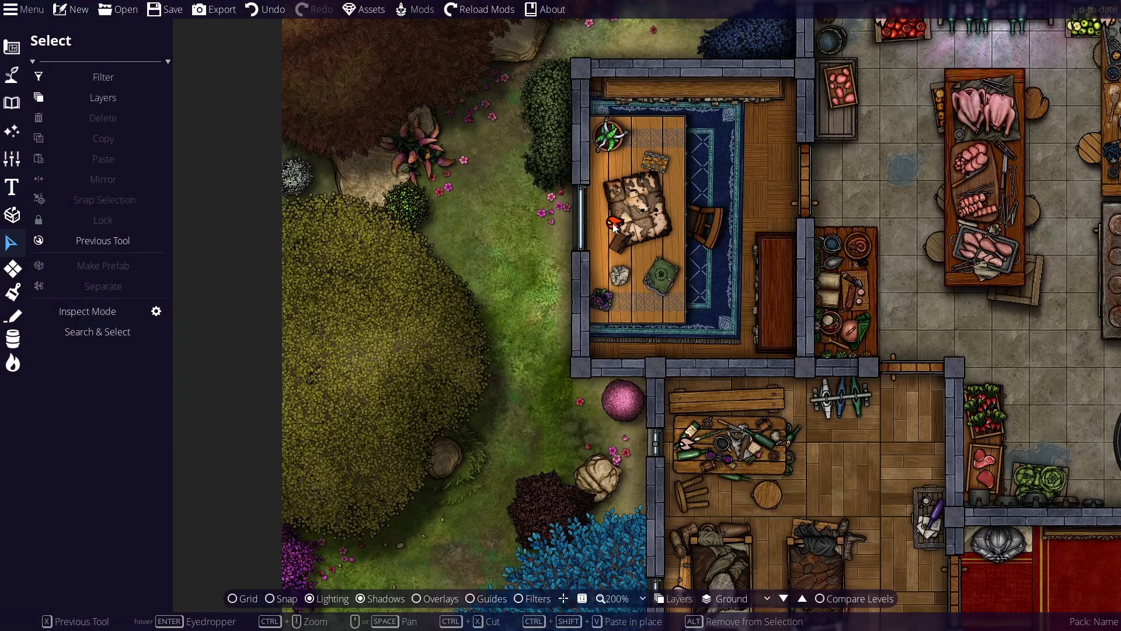
pyautogui.moveTo(616, 223)
pyautogui.mouseDown()
pyautogui.moveTo(759, 196)
pyautogui.moveTo(611, 215)
pyautogui.moveTo(631, 217)
pyautogui.moveTo(611, 226)
pyautogui.mouseUp()
pyautogui.scroll(1, 611, 215)
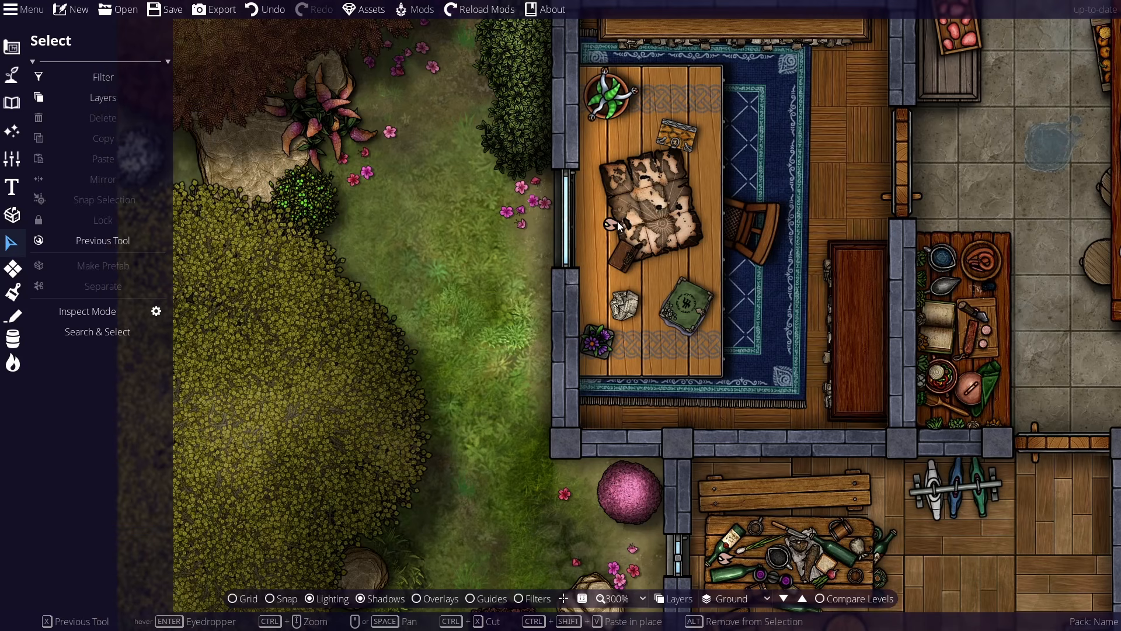
pyautogui.moveTo(674, 142); pyautogui.dragTo(533, 173)
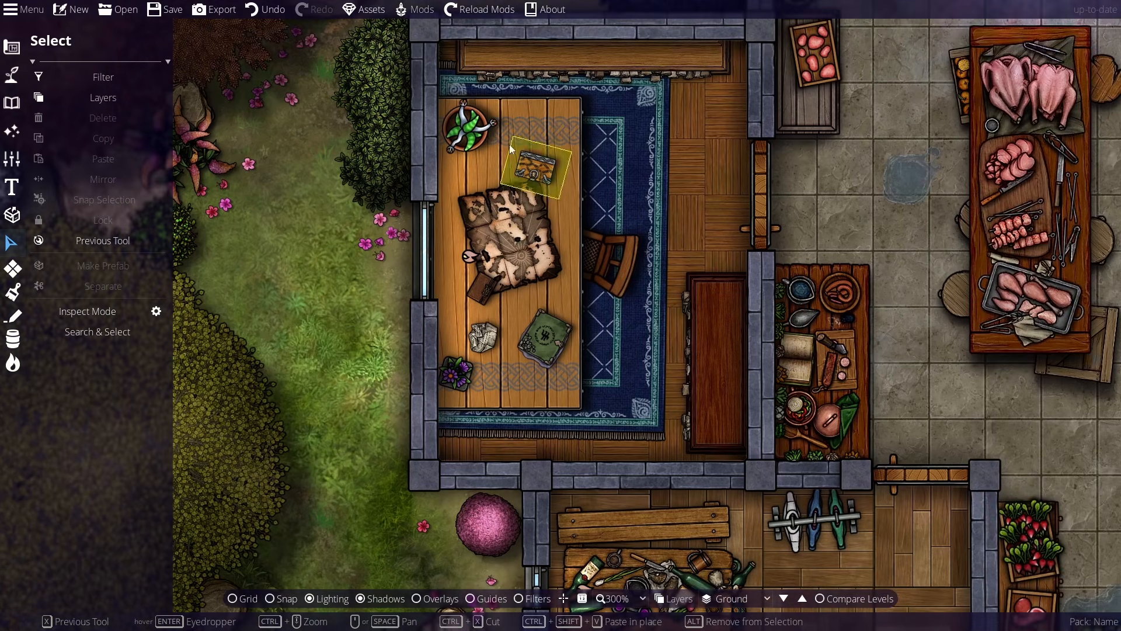
pyautogui.scroll(-4, 549, 225)
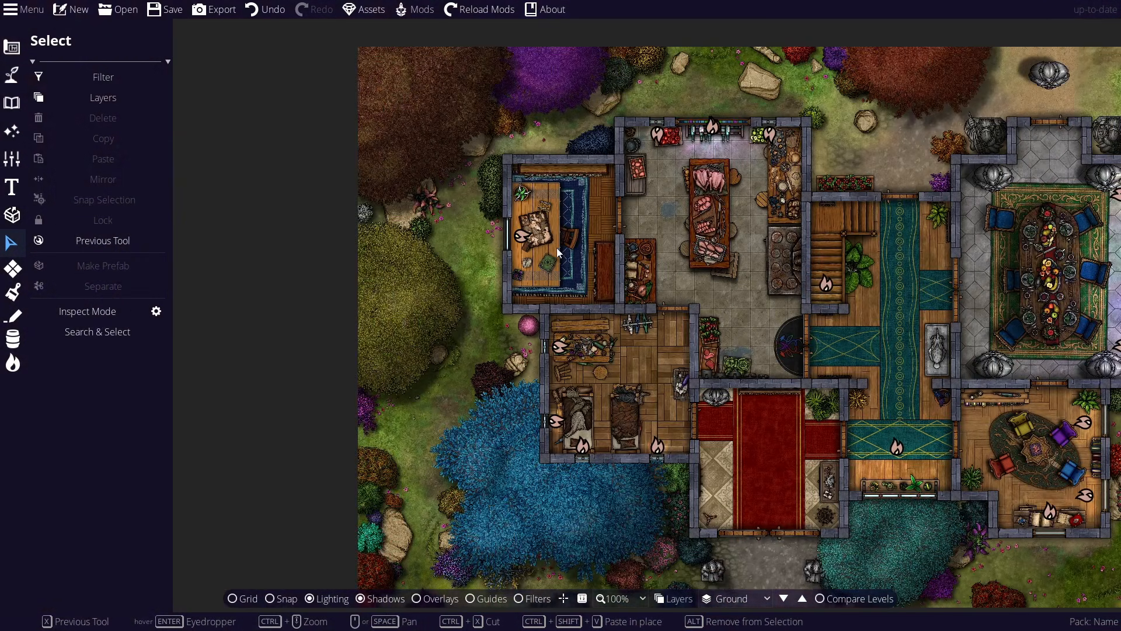
pyautogui.moveTo(894, 372); pyautogui.dragTo(603, 325)
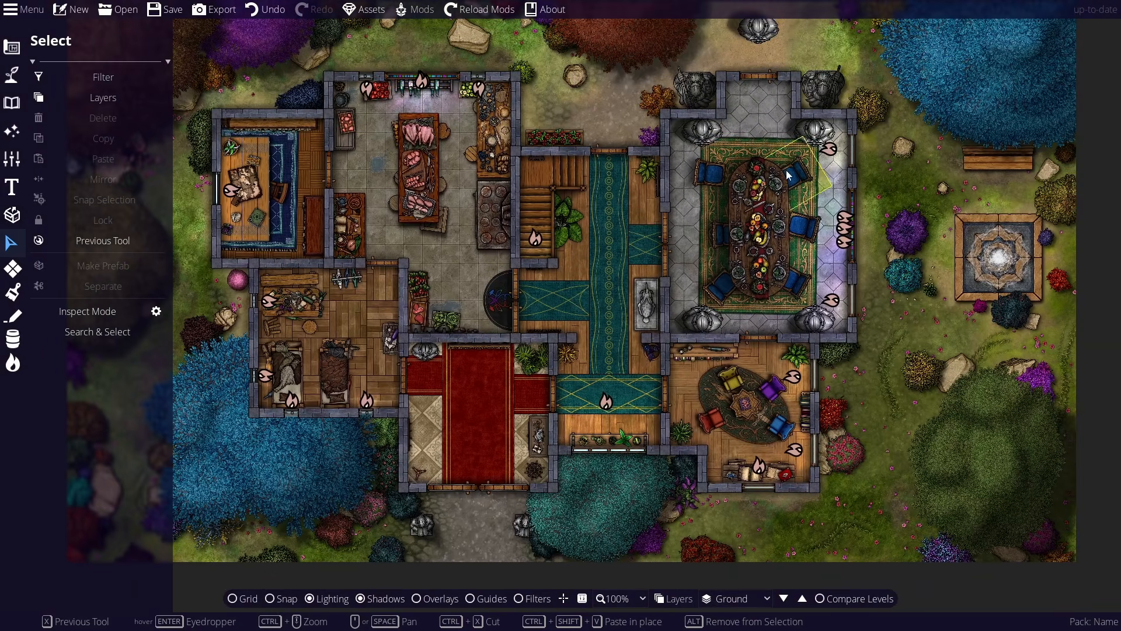
pyautogui.press('Escape')
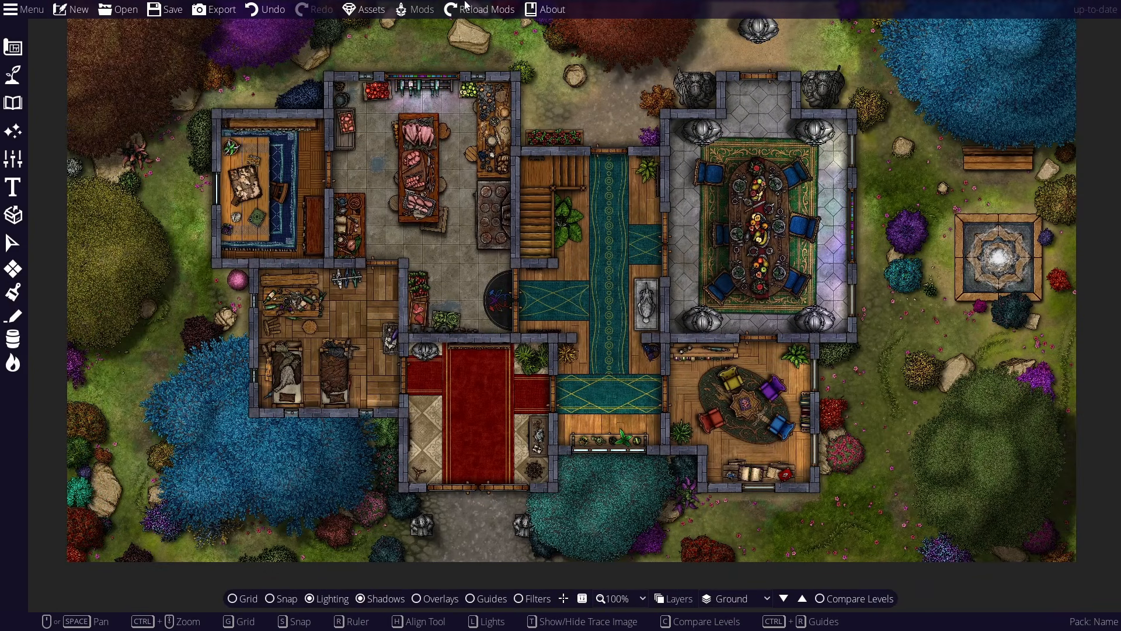
# Step: Inspect the shadows around the garden trees, the kitchen furniture, the dining hall and the lounge
pyautogui.moveTo(191, 185); pyautogui.dragTo(227, 283)
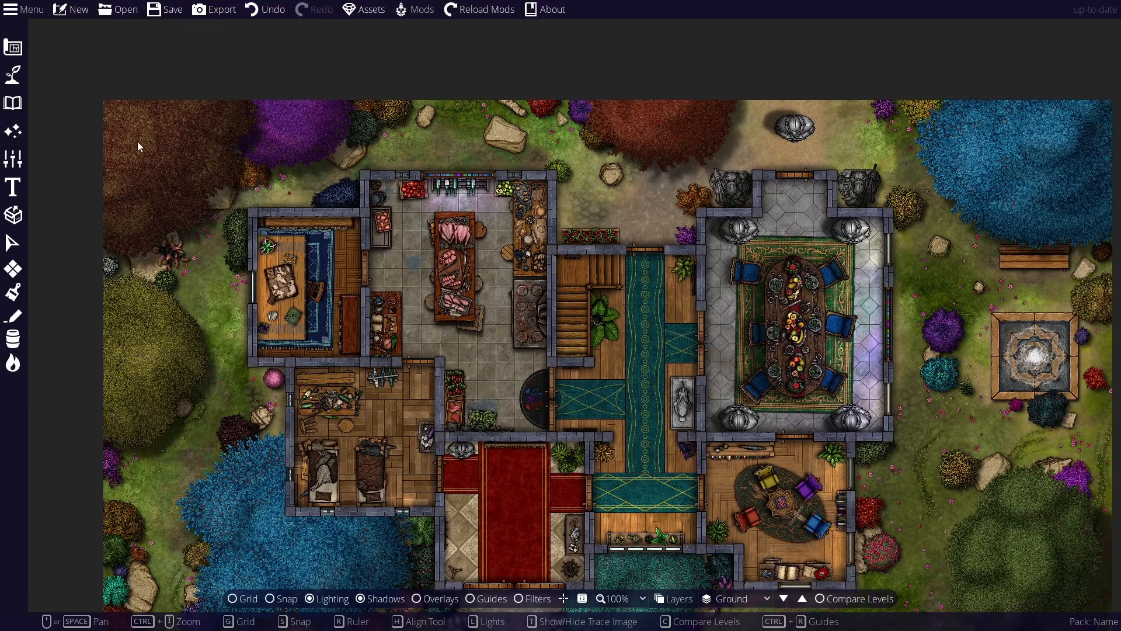
pyautogui.scroll(5, 146, 166)
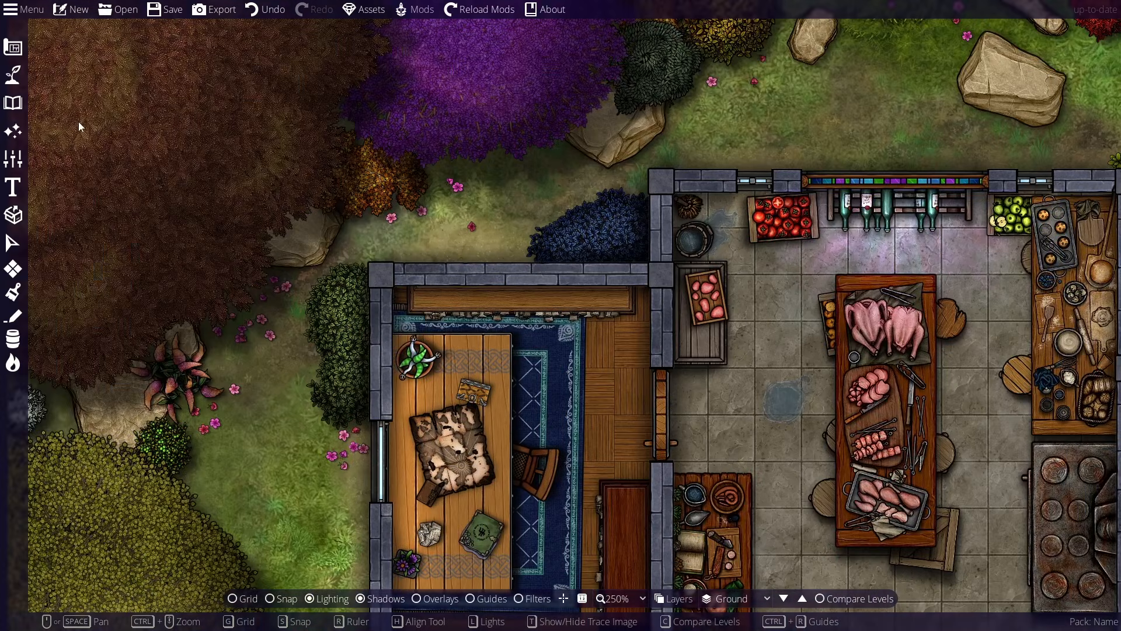
pyautogui.scroll(-5, 253, 327)
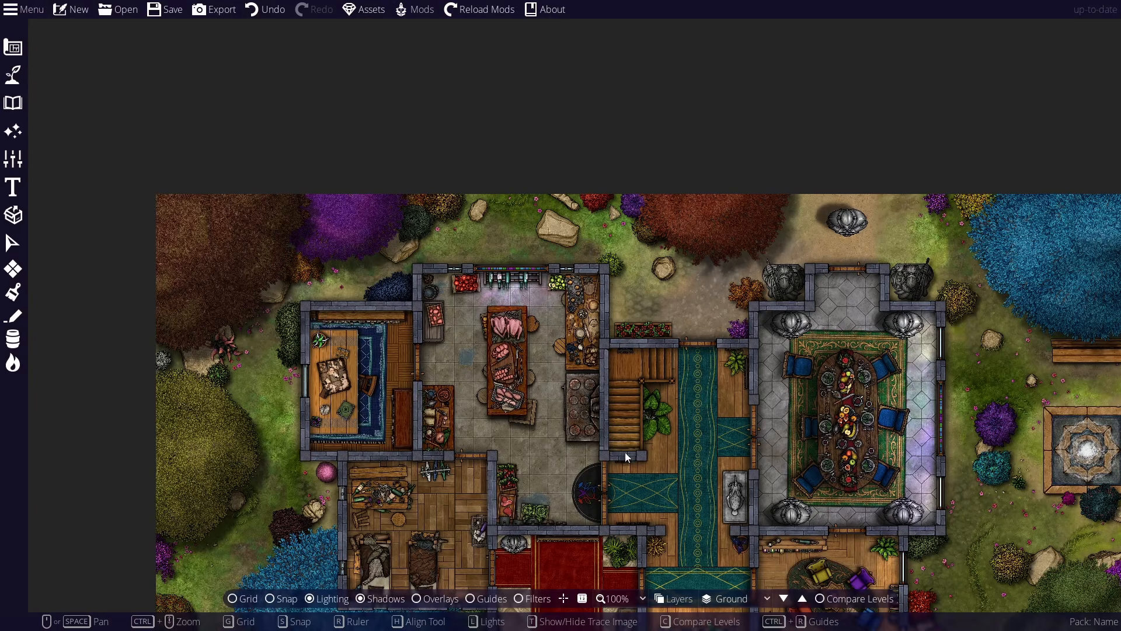
pyautogui.moveTo(624, 452); pyautogui.dragTo(525, 302)
pyautogui.scroll(8, 401, 199)
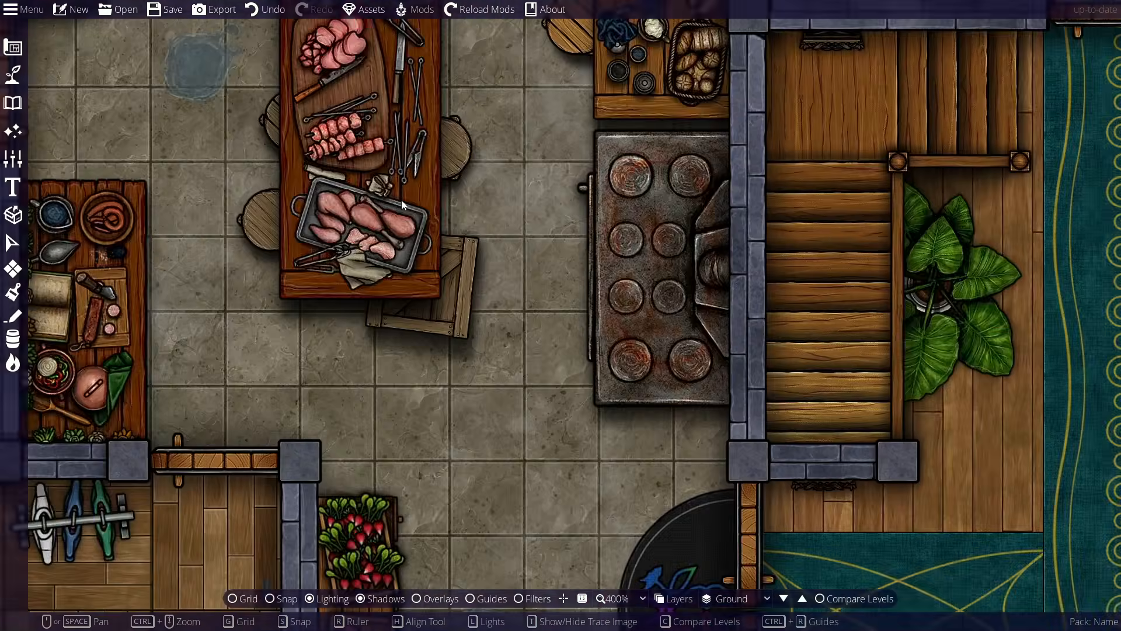
pyautogui.scroll(-8, 401, 199)
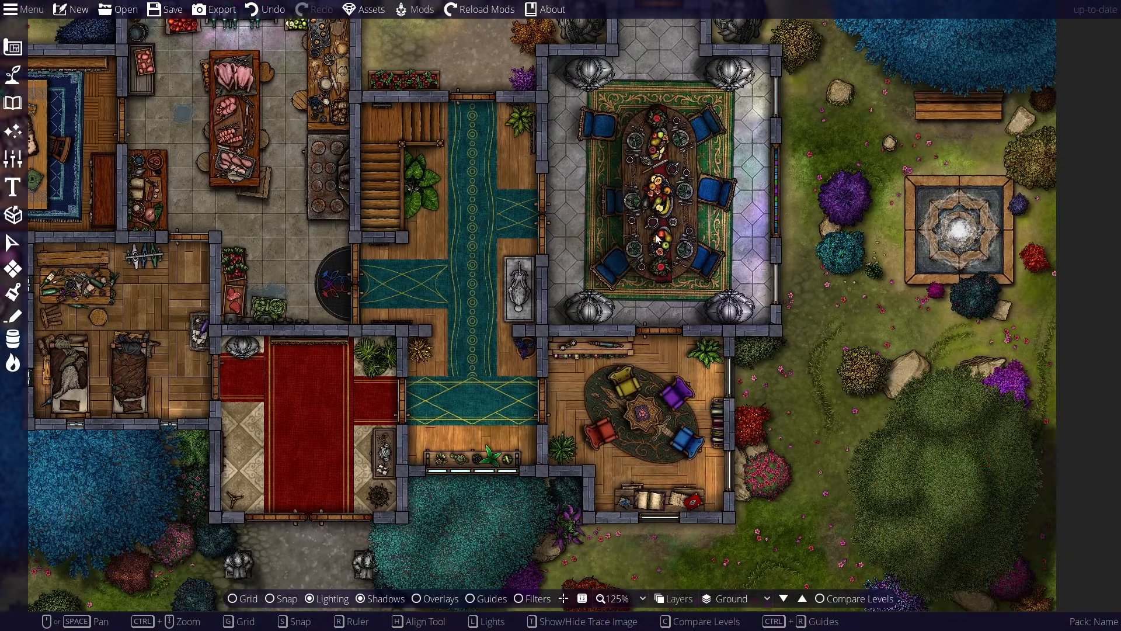
pyautogui.scroll(4, 729, 186)
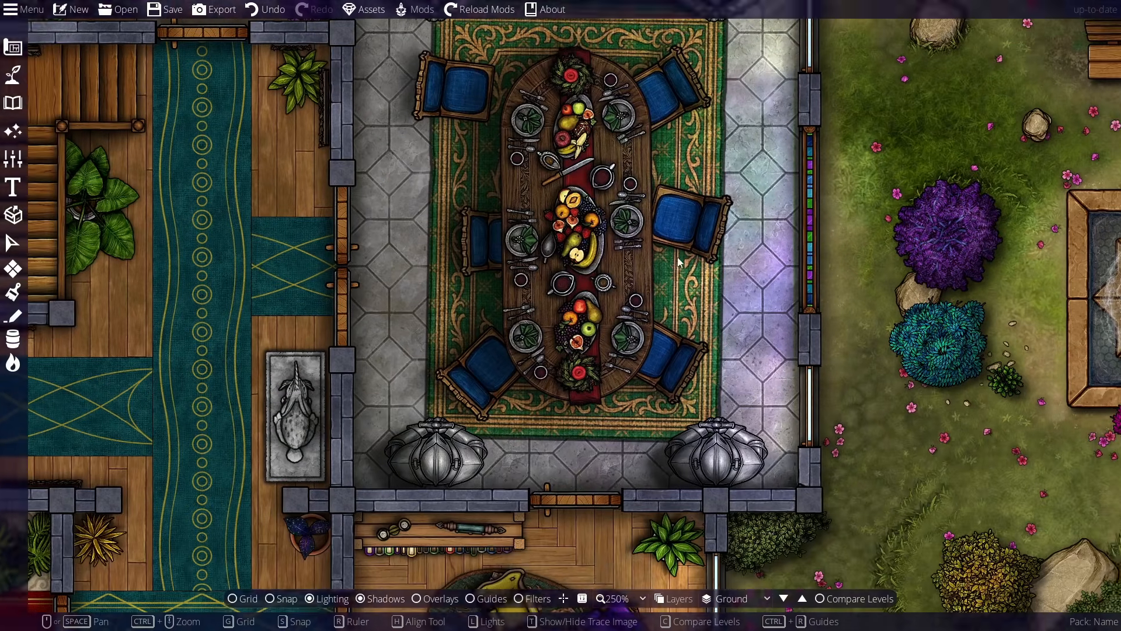
pyautogui.moveTo(679, 262); pyautogui.dragTo(670, 337)
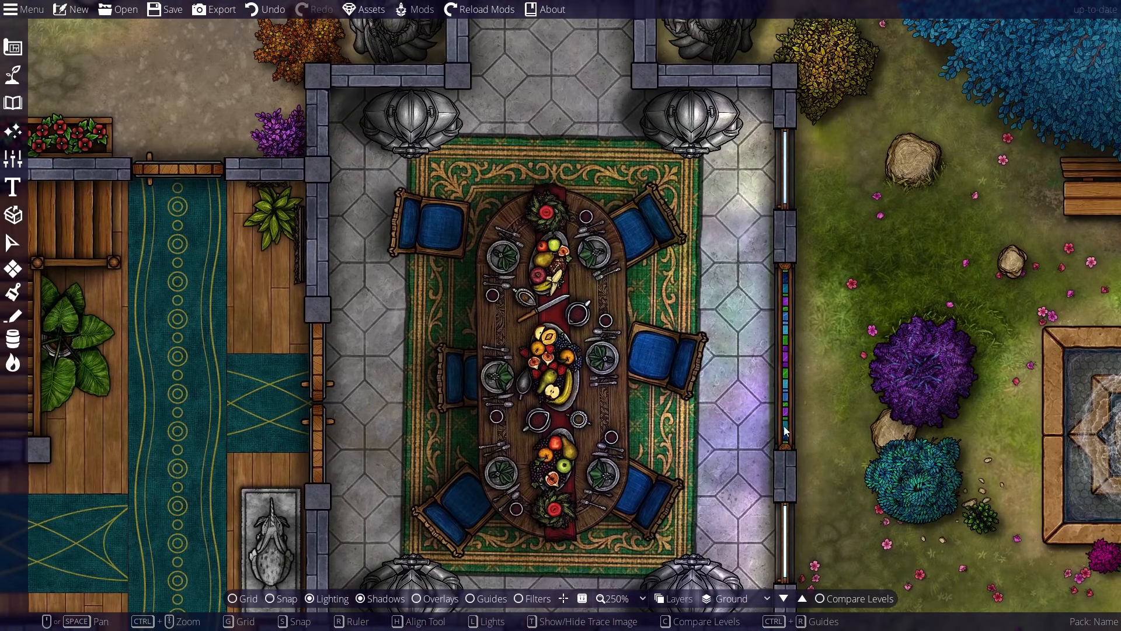
pyautogui.moveTo(785, 431); pyautogui.dragTo(847, 292)
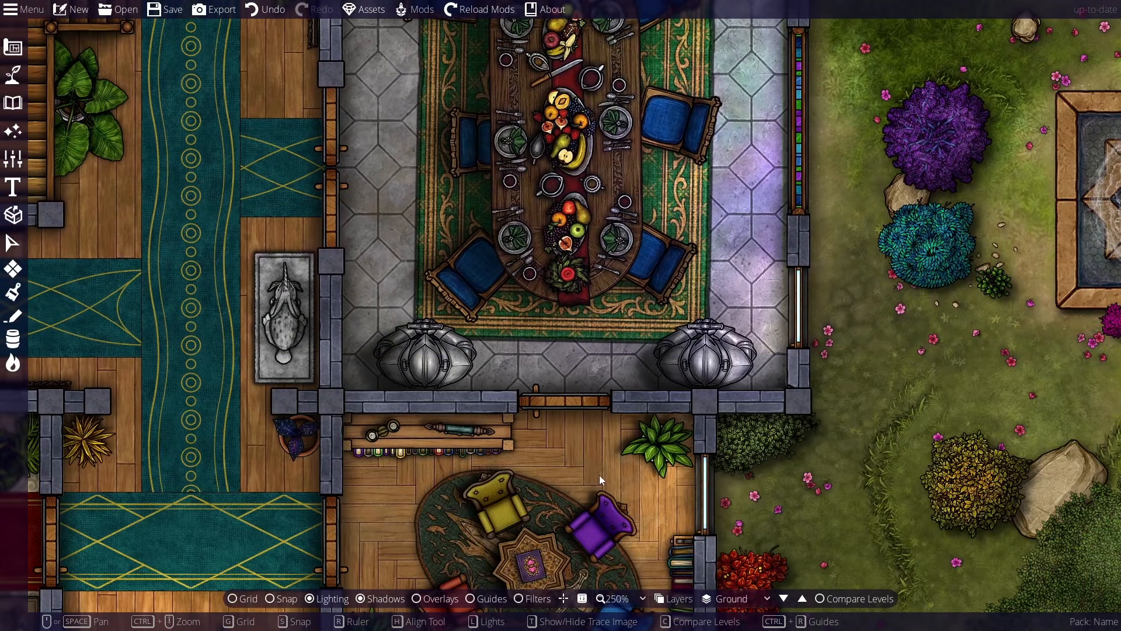
pyautogui.moveTo(600, 475); pyautogui.dragTo(664, 220)
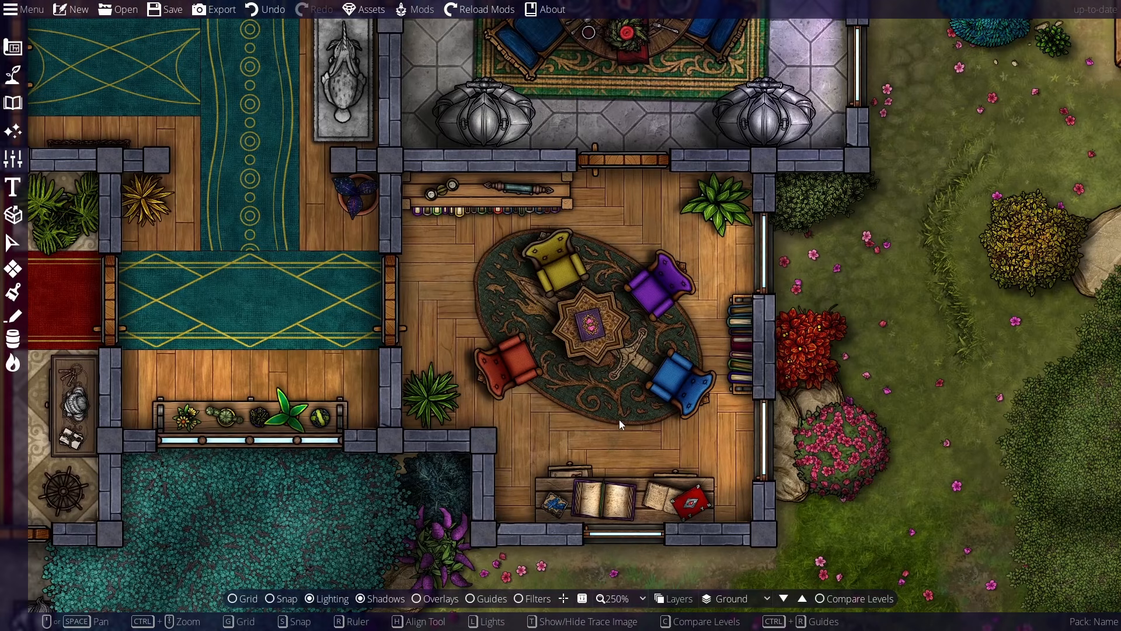
# Step: Inspect the shadows in the lounge, bedroom, study, kitchen and hallway, ending at the dining hall
pyautogui.moveTo(350, 309); pyautogui.dragTo(806, 316)
pyautogui.moveTo(233, 296); pyautogui.dragTo(645, 407)
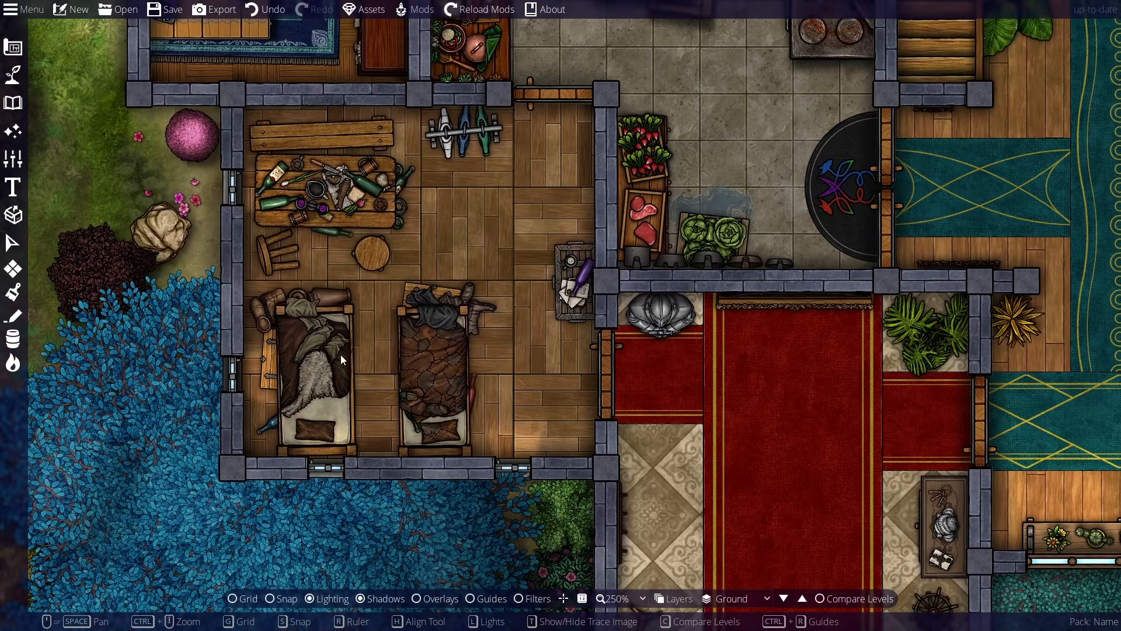
pyautogui.moveTo(341, 355); pyautogui.dragTo(417, 571)
pyautogui.moveTo(282, 222); pyautogui.dragTo(276, 496)
pyautogui.moveTo(372, 404); pyautogui.dragTo(334, 280)
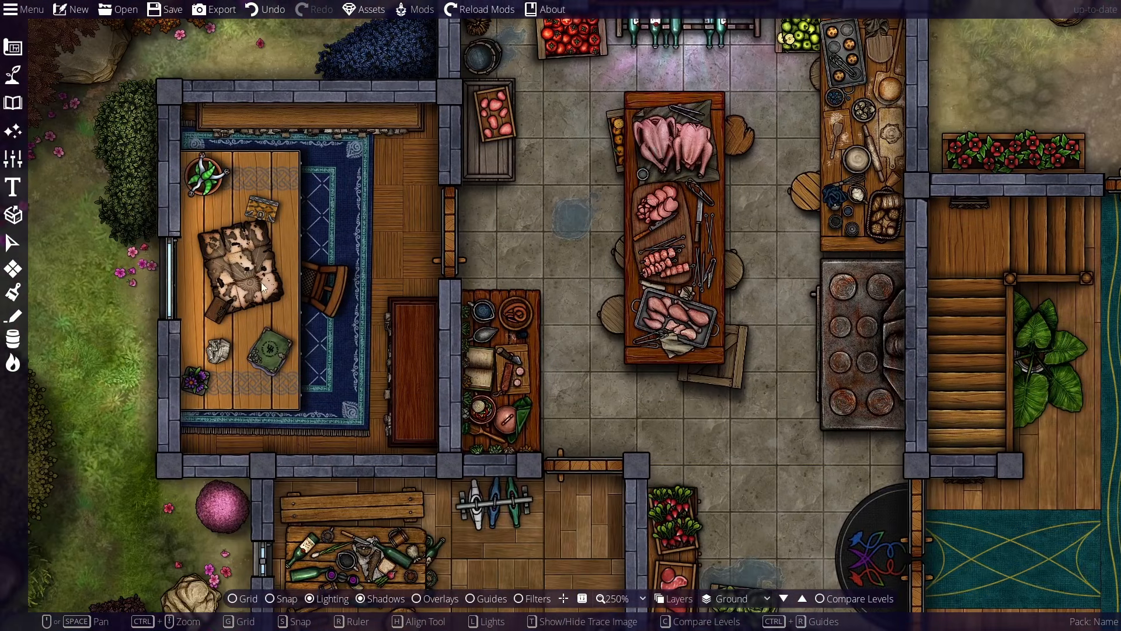
pyautogui.scroll(4, 156, 273)
pyautogui.scroll(-4, 195, 296)
pyautogui.moveTo(464, 312); pyautogui.dragTo(266, 435)
pyautogui.moveTo(718, 420); pyautogui.dragTo(275, 163)
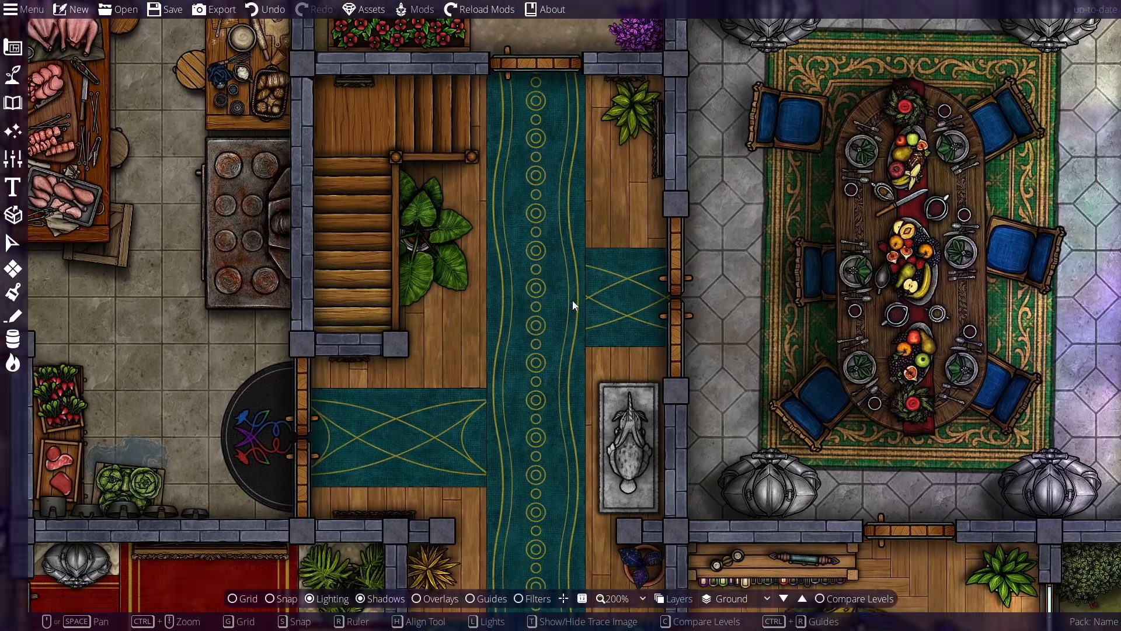
pyautogui.moveTo(573, 300); pyautogui.dragTo(161, 269)
pyautogui.moveTo(327, 342); pyautogui.dragTo(335, 392)
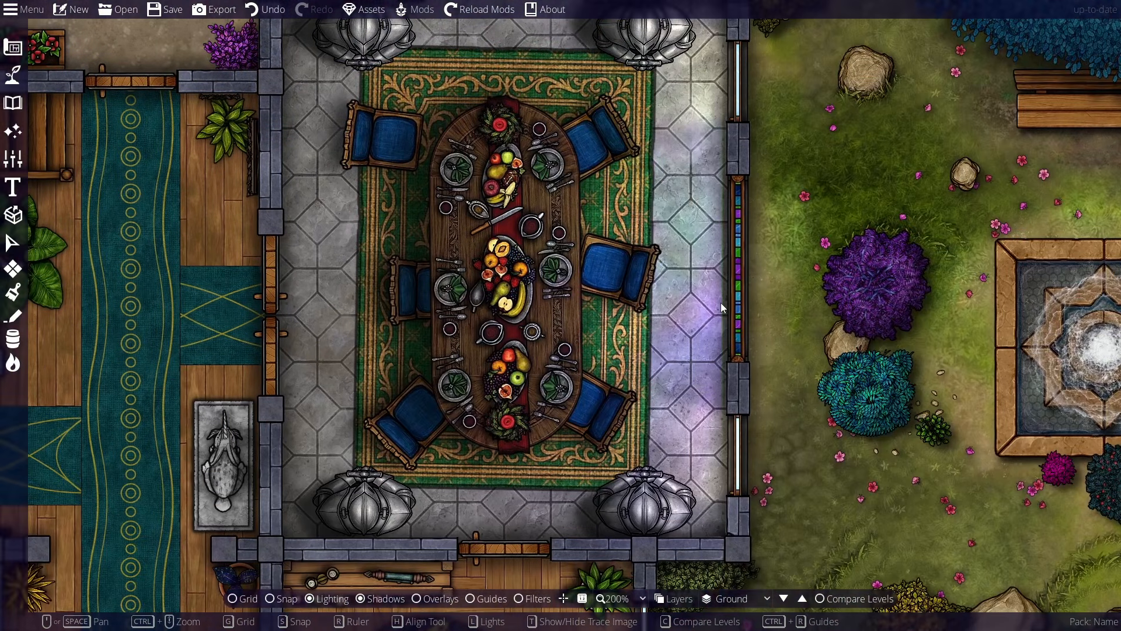
# Step: Review the dining hall's stained-glass light and the shadows across the whole house
pyautogui.scroll(4, 721, 303)
pyautogui.scroll(-3, 721, 303)
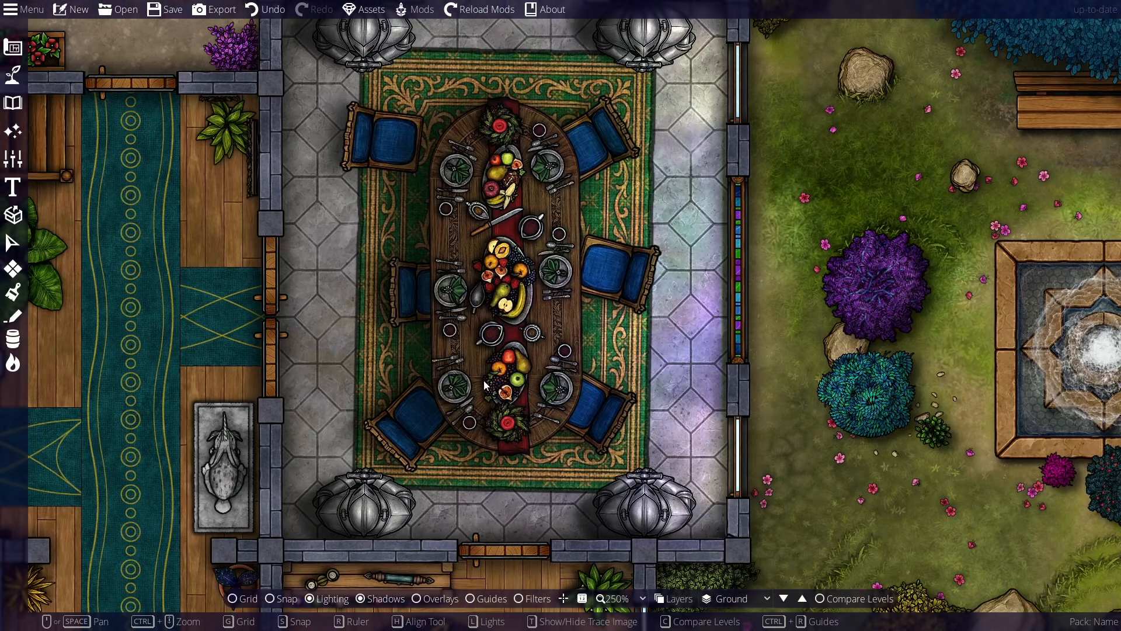
pyautogui.moveTo(485, 380); pyautogui.dragTo(621, 48)
pyautogui.moveTo(698, 437); pyautogui.dragTo(718, 292)
pyautogui.moveTo(412, 240); pyautogui.dragTo(850, 386)
pyautogui.scroll(-2, 693, 336)
pyautogui.scroll(1, 674, 334)
pyautogui.moveTo(827, 25); pyautogui.dragTo(738, 261)
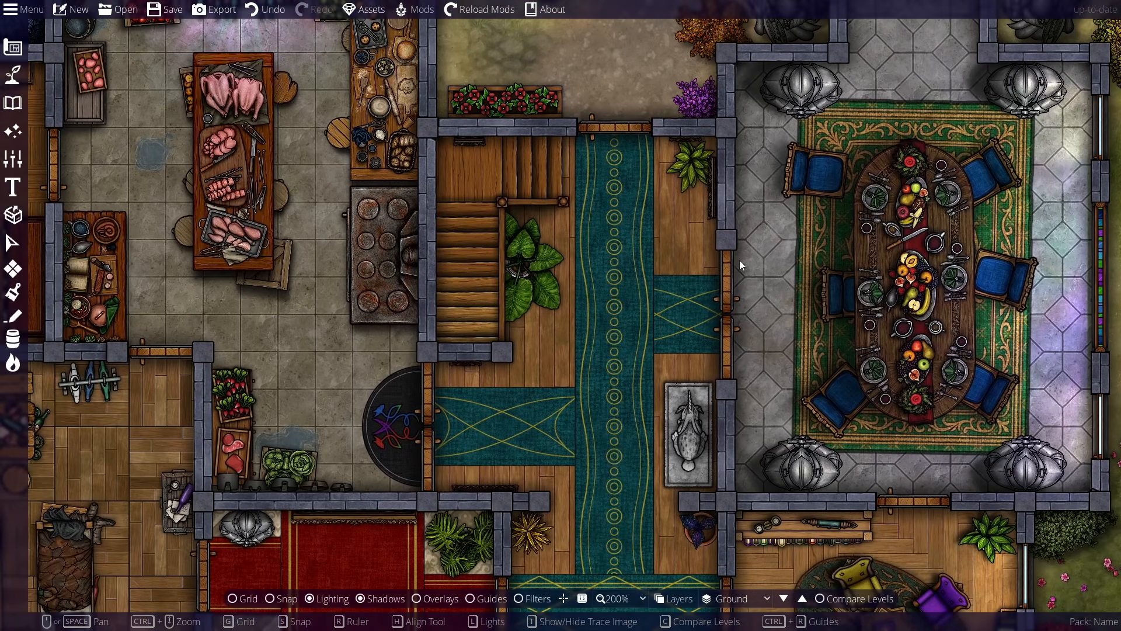
pyautogui.scroll(-3, 618, 247)
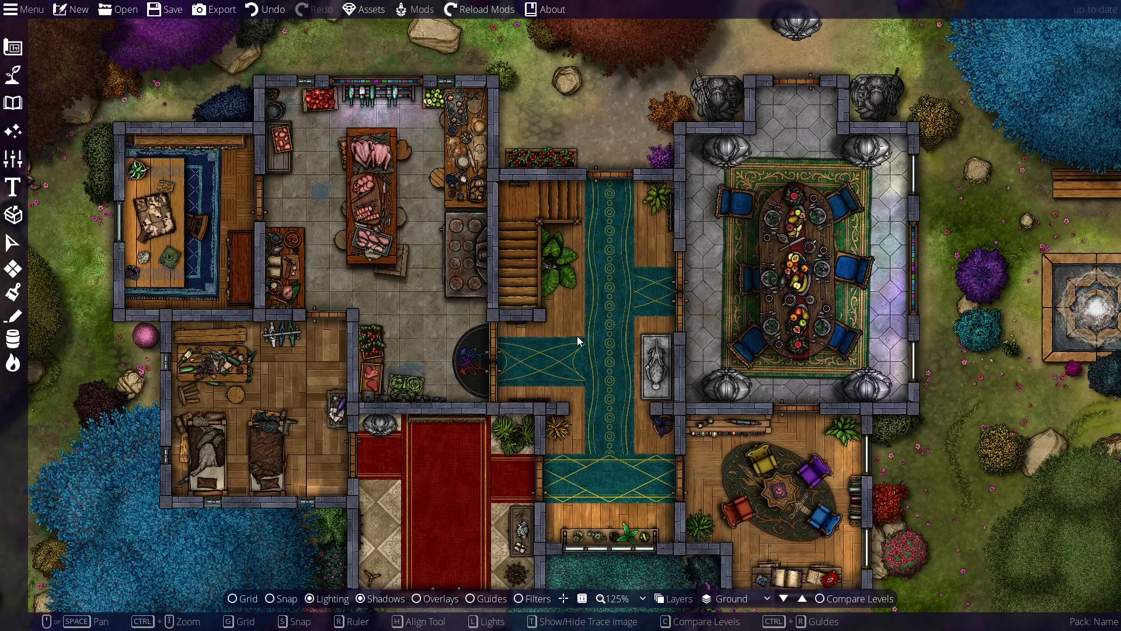
pyautogui.scroll(-1, 578, 341)
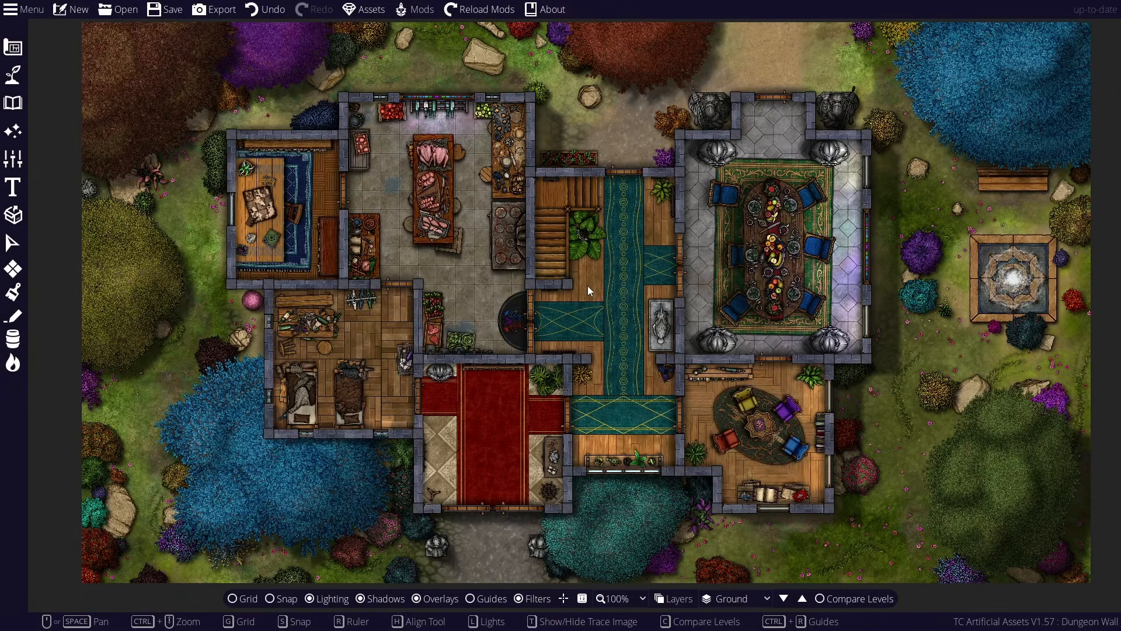
# Step: Examine the light on the hallway's lower stairs, including its settings and its effect on the steps
pyautogui.scroll(4, 561, 278)
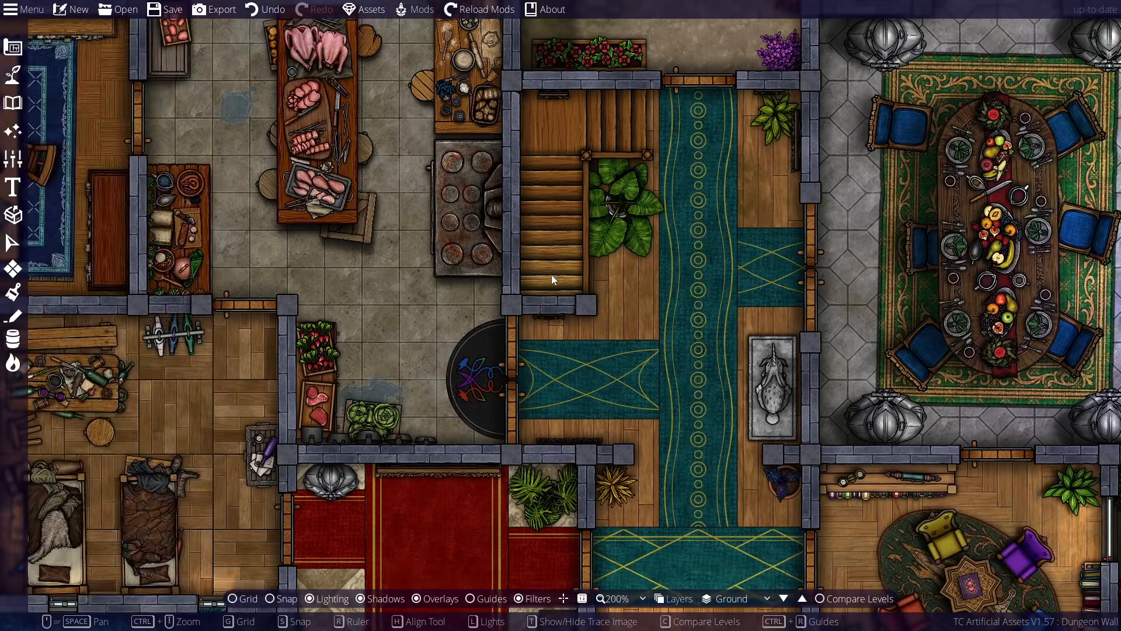
pyautogui.press('v')
pyautogui.scroll(3, 555, 252)
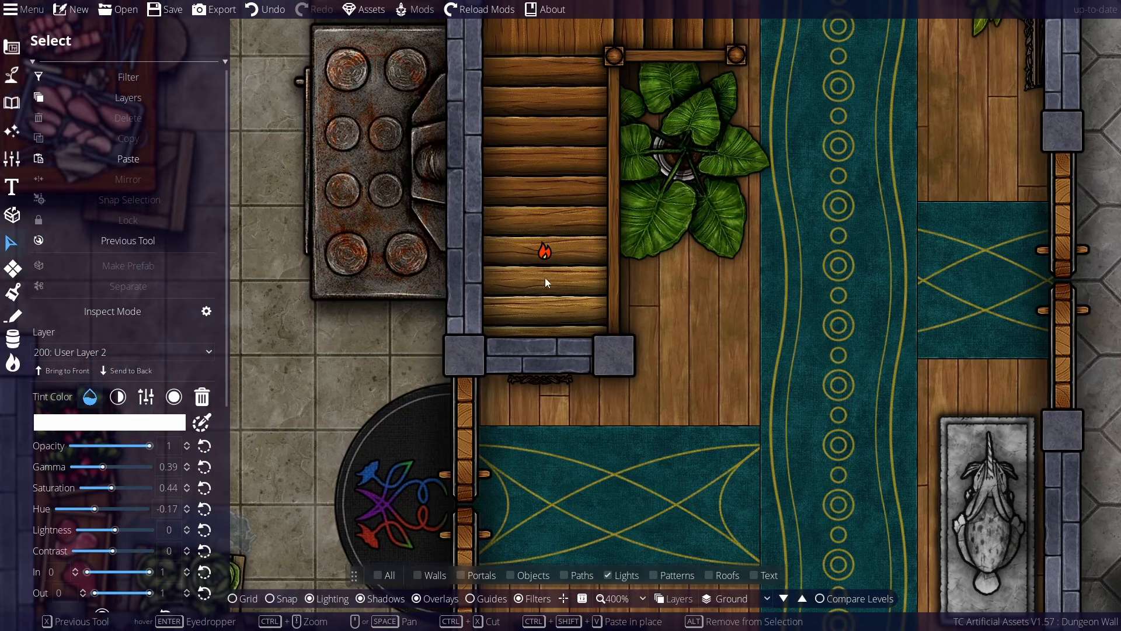
pyautogui.moveTo(547, 265); pyautogui.dragTo(538, 370)
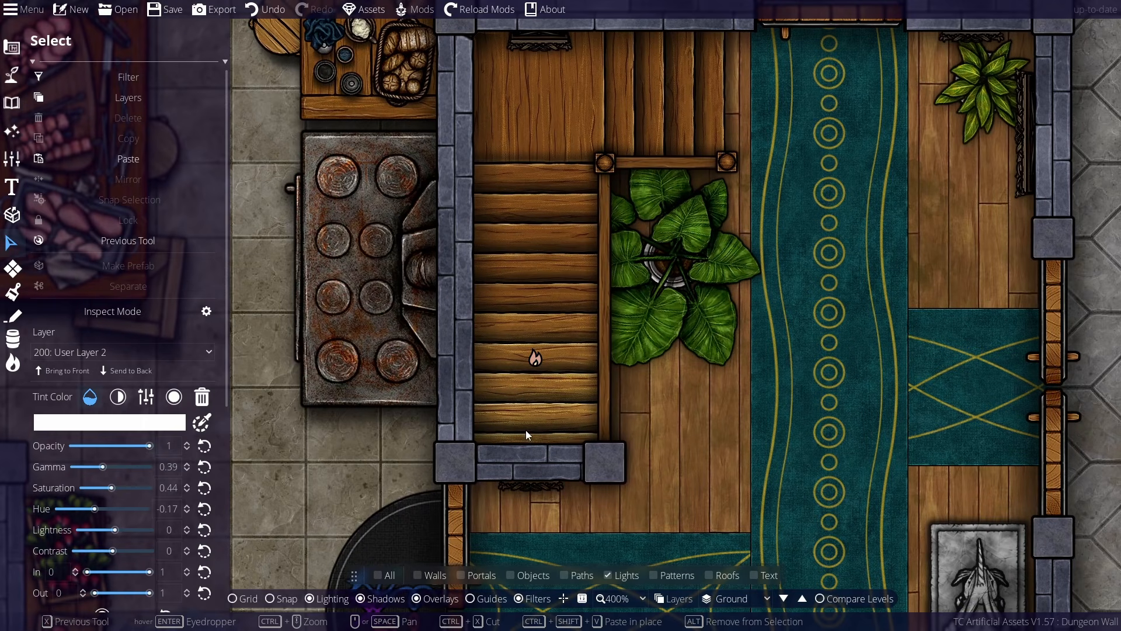
pyautogui.click(802, 599)
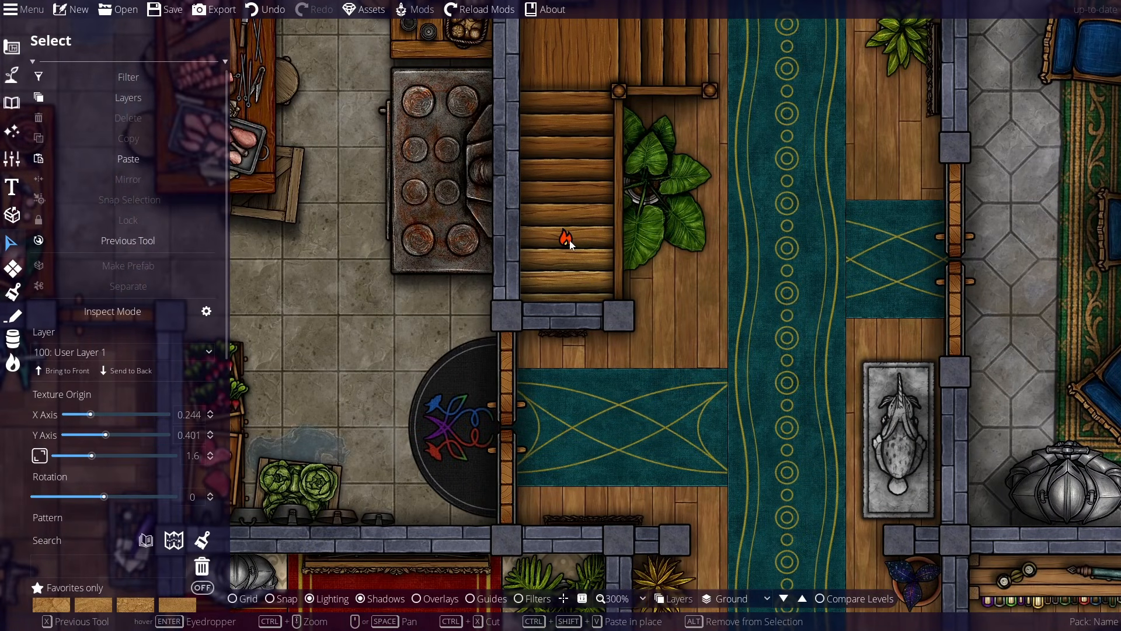
pyautogui.moveTo(565, 237)
pyautogui.mouseDown()
pyautogui.moveTo(561, 208)
pyautogui.moveTo(569, 243)
pyautogui.moveTo(922, 206)
pyautogui.moveTo(619, 219)
pyautogui.moveTo(568, 241)
pyautogui.mouseUp()
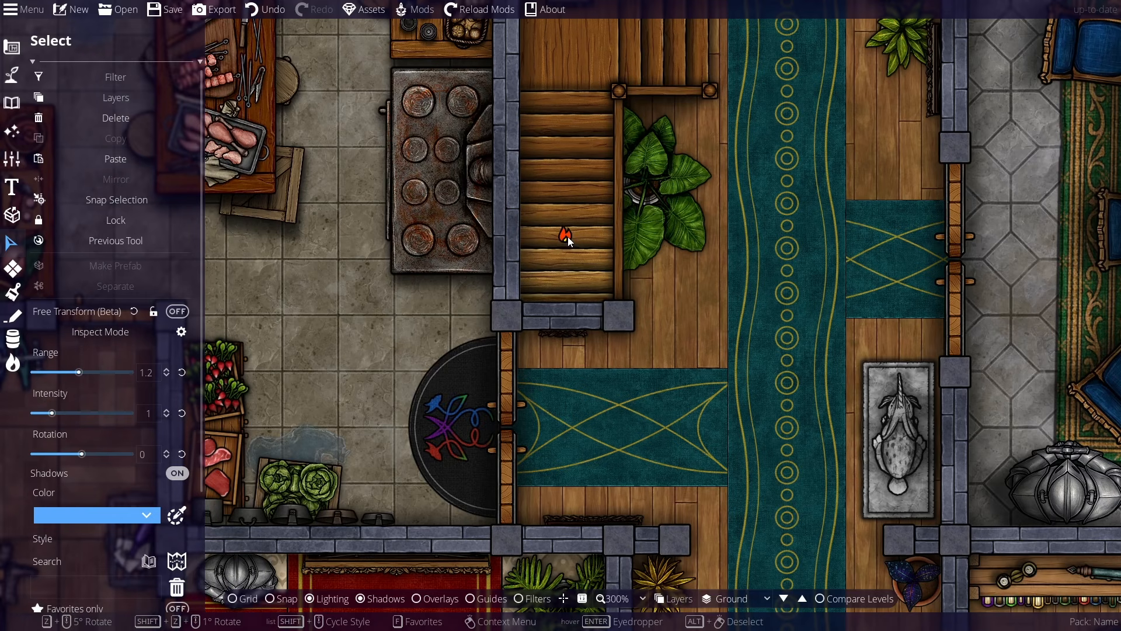
pyautogui.press('Escape')
pyautogui.moveTo(563, 208); pyautogui.dragTo(553, 310)
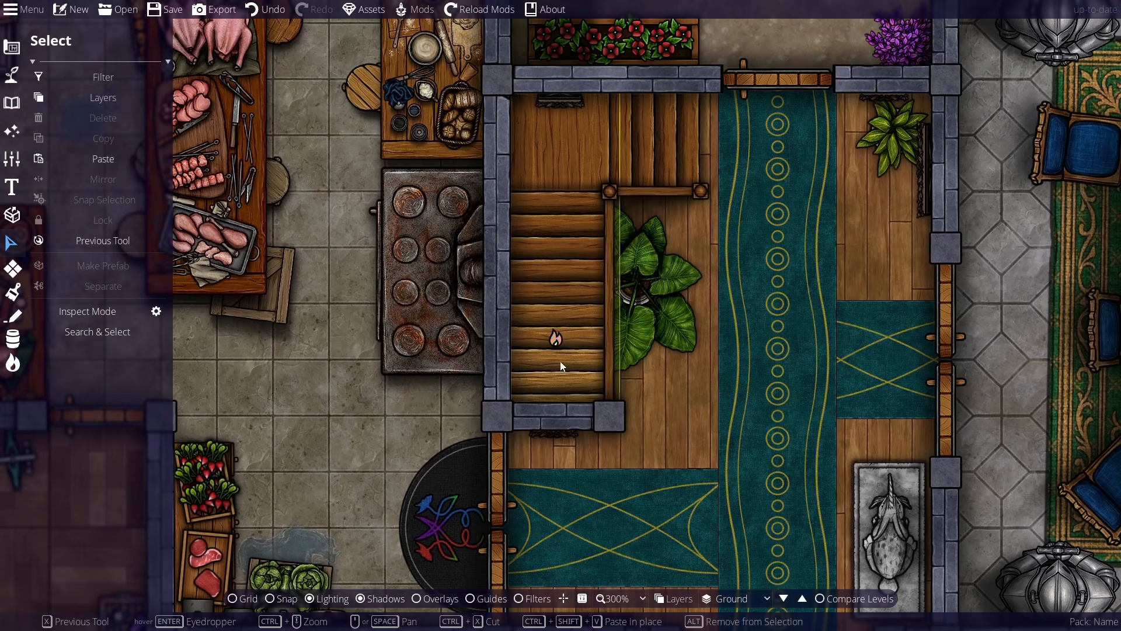
pyautogui.moveTo(558, 348)
pyautogui.mouseDown()
pyautogui.moveTo(835, 362)
pyautogui.moveTo(824, 352)
pyautogui.moveTo(556, 342)
pyautogui.mouseUp()
pyautogui.click(706, 339)
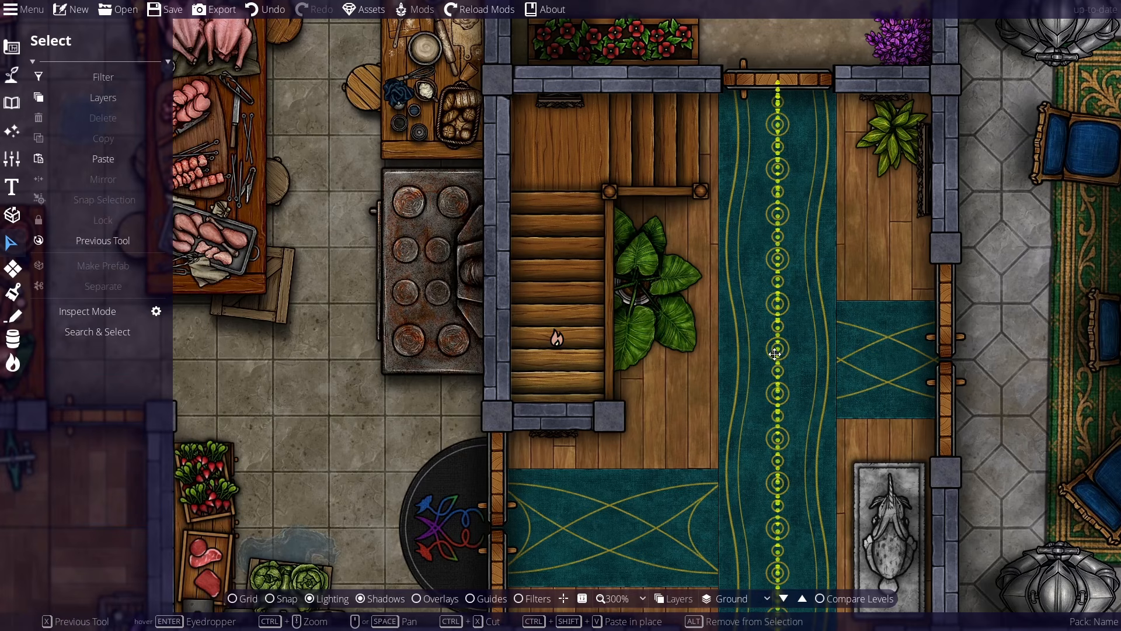